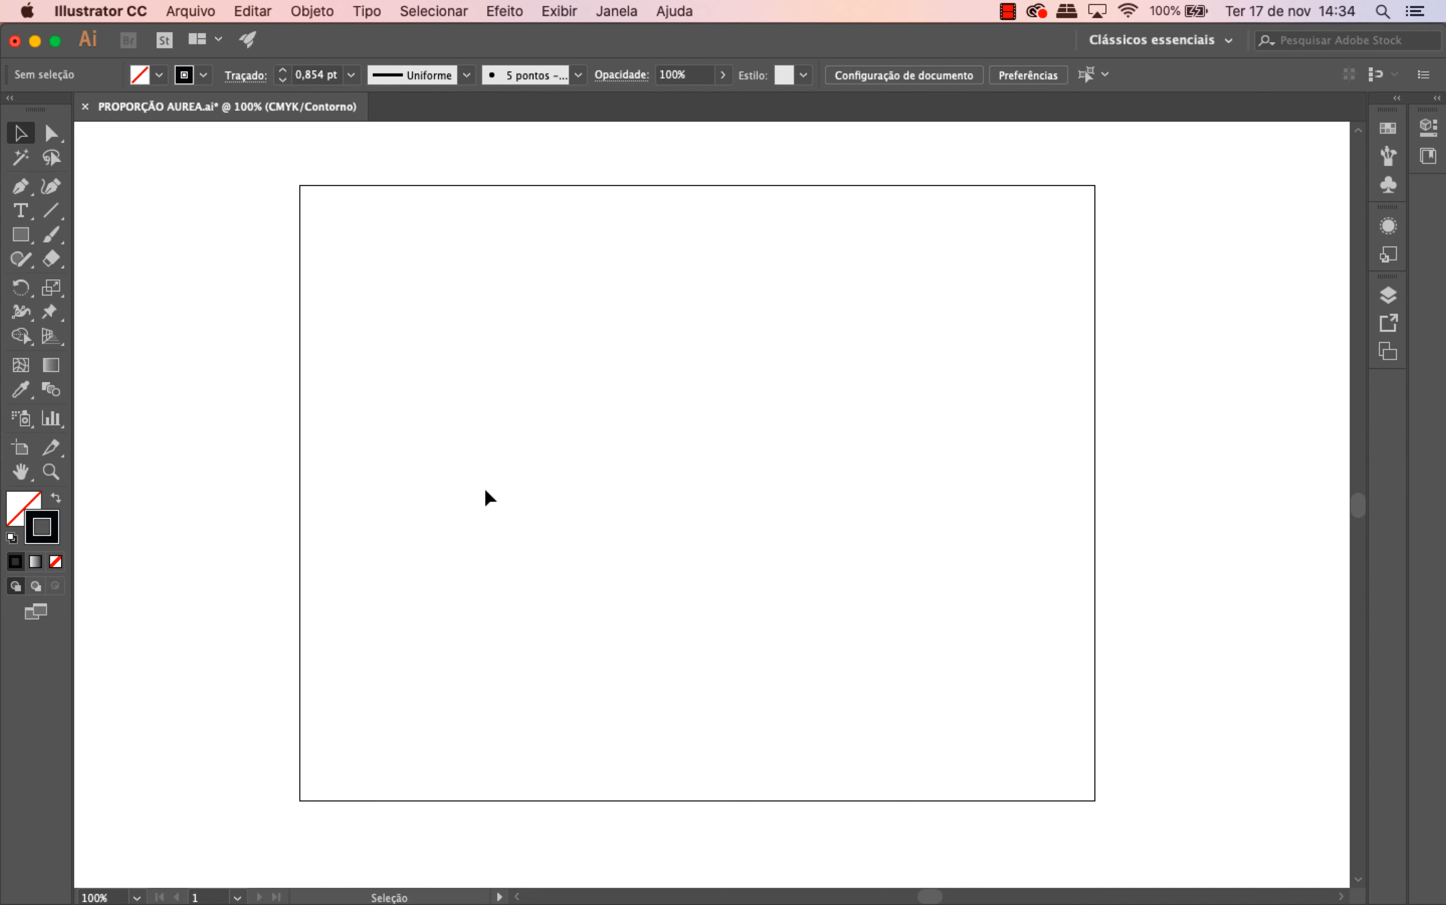
# - Create a 10 px by 10 px square near the upper centre of the artboard
pyautogui.click(19, 236)
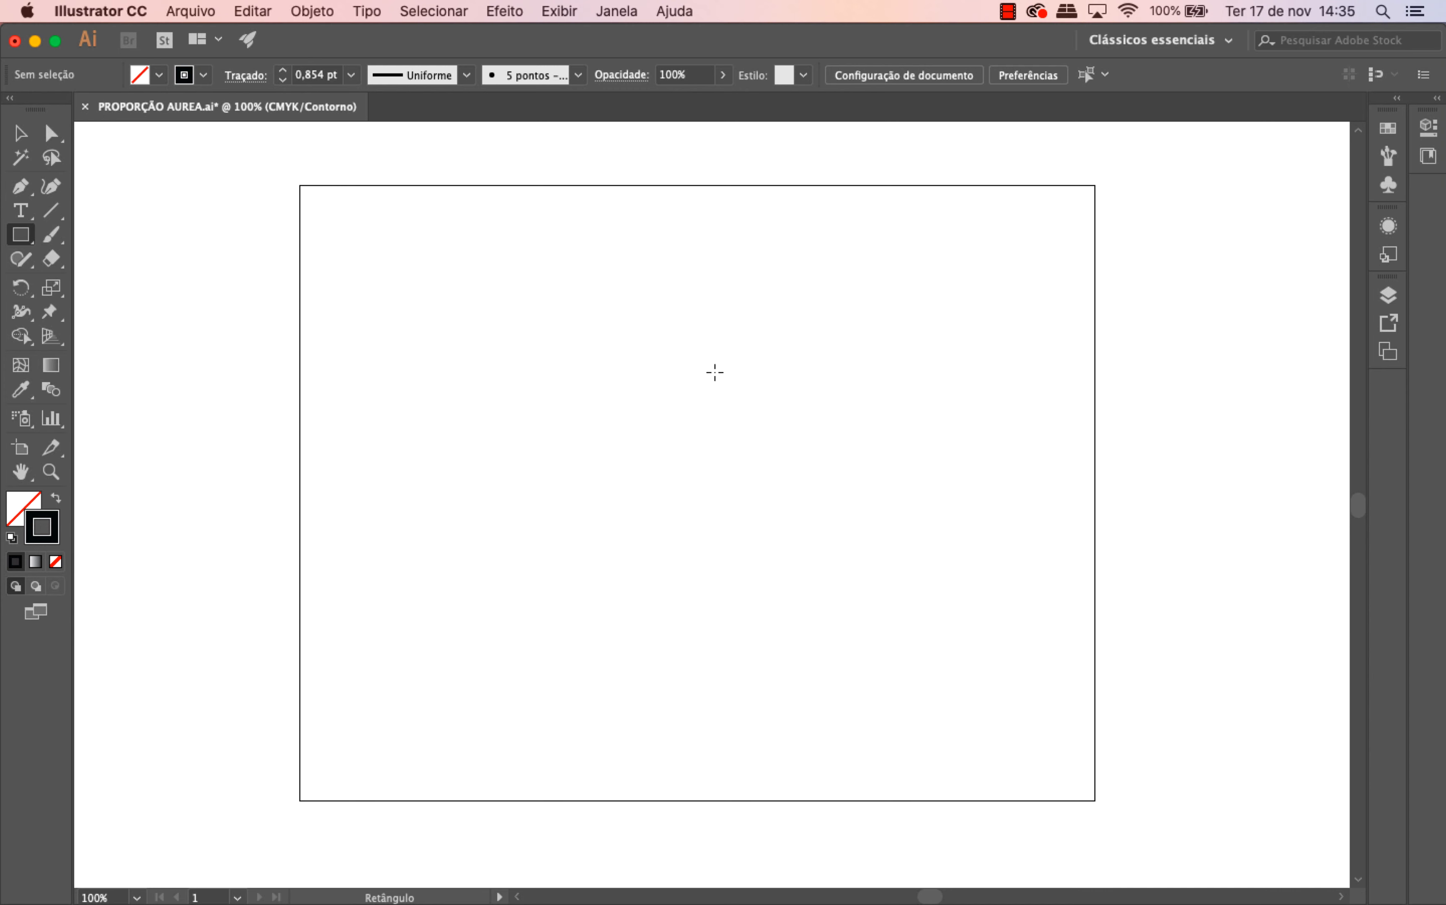
pyautogui.click(702, 374)
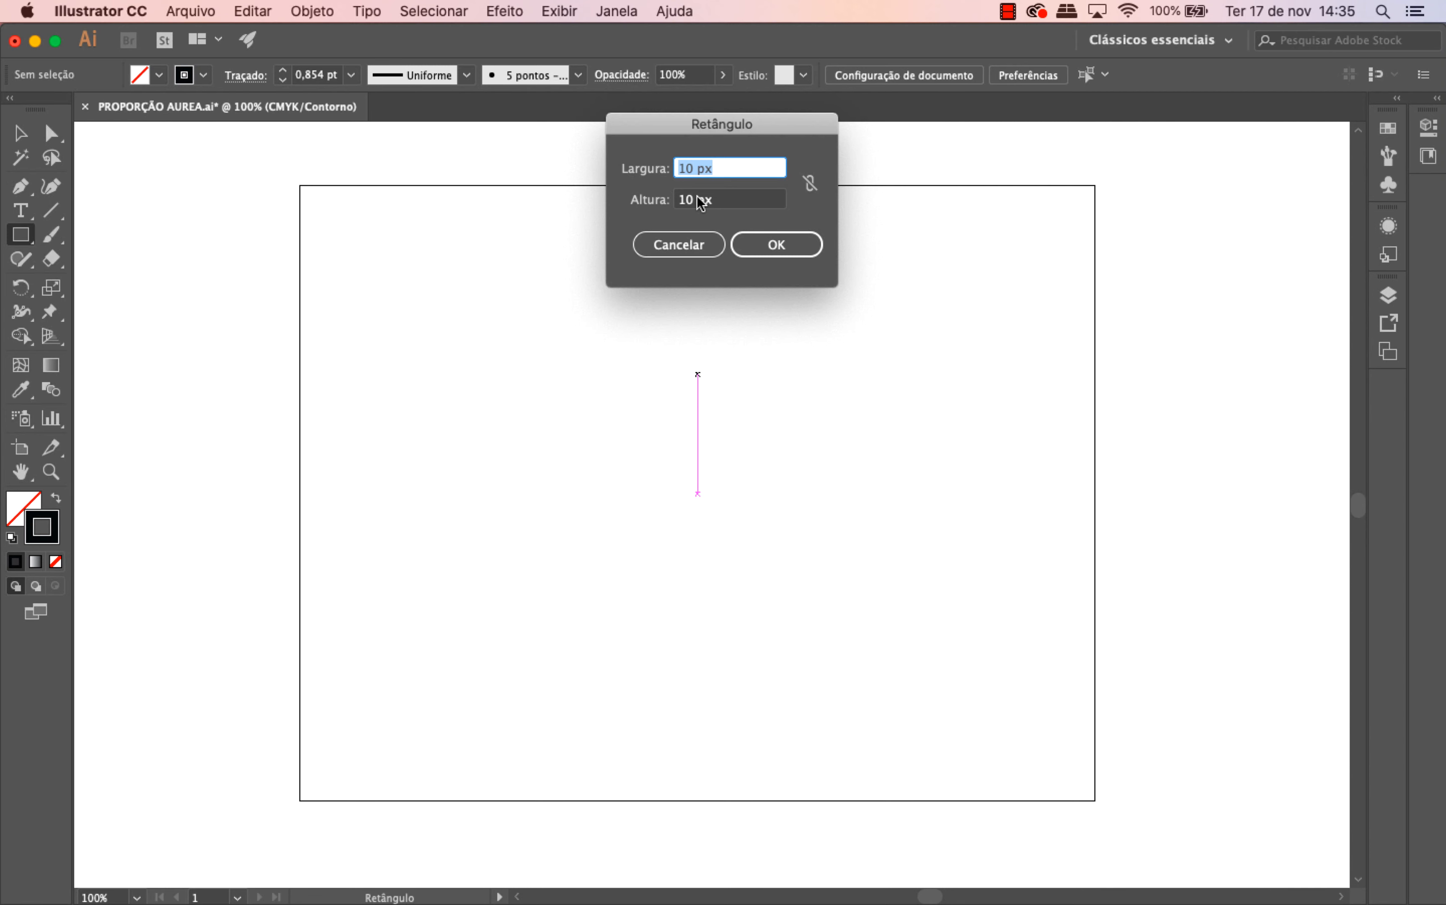
pyautogui.click(760, 245)
pyautogui.click(20, 133)
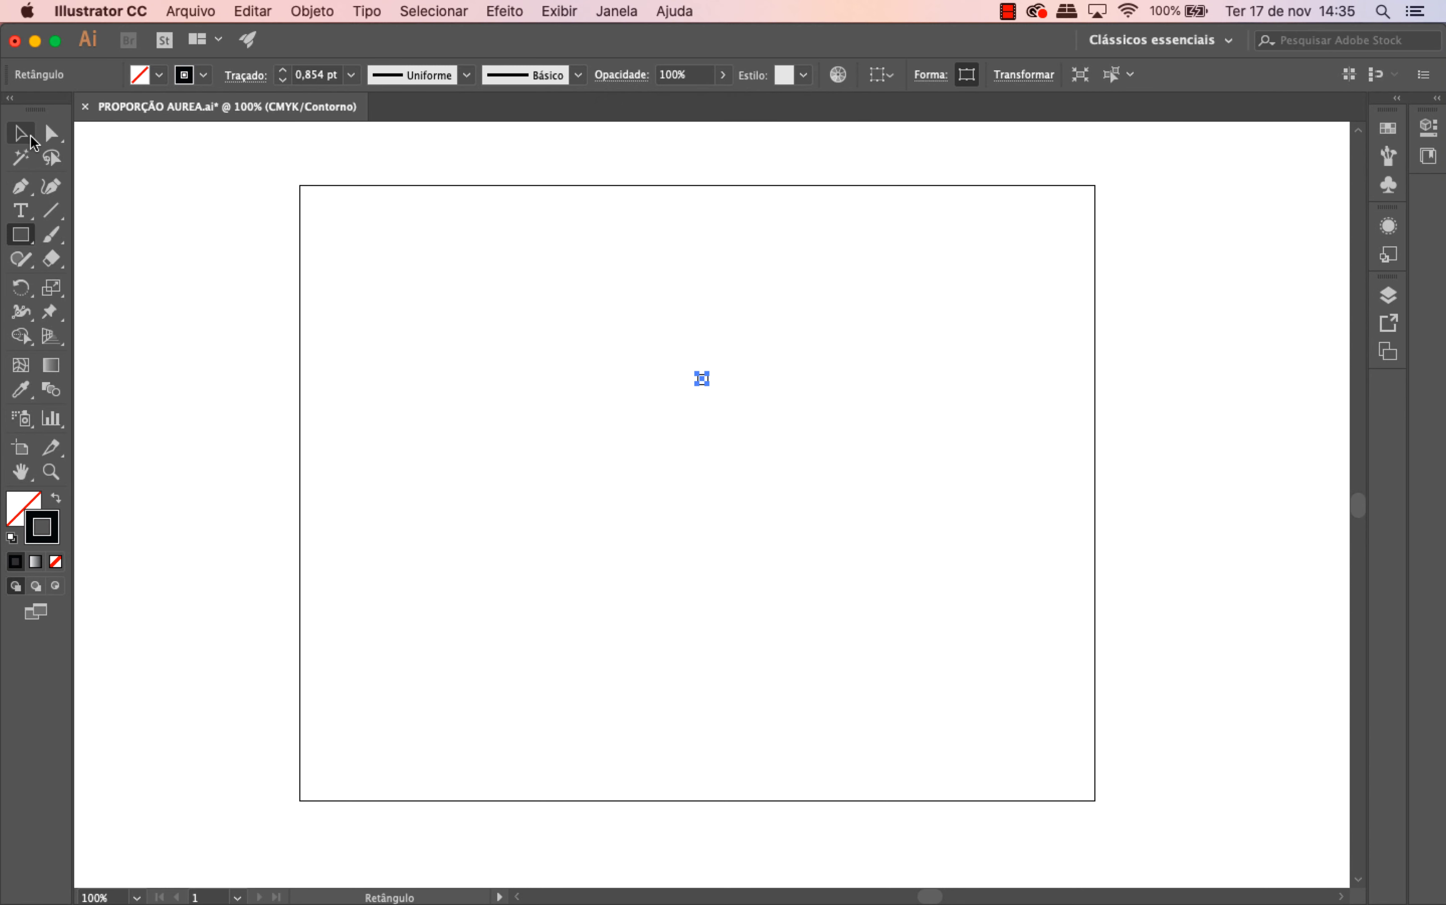
pyautogui.click(547, 261)
pyautogui.moveTo(546, 257); pyautogui.dragTo(796, 443)
# - Create a 10 px by 10 px circle overlapping the square
pyautogui.press('super+equal')
pyautogui.press('super+equal')
pyautogui.press('super+equal')
pyautogui.press('super+equal')
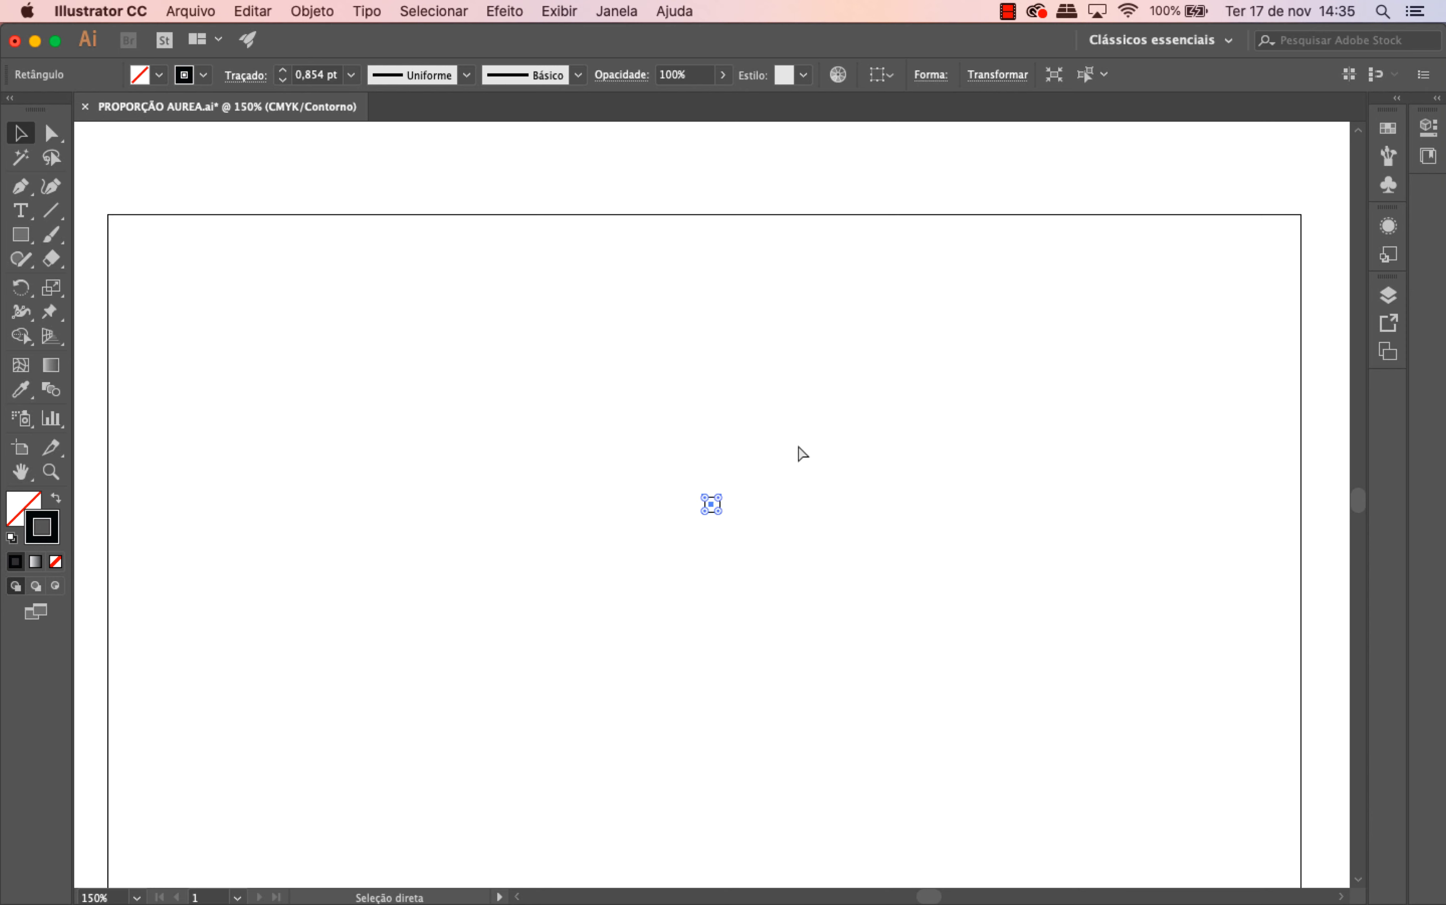
pyautogui.press('super+equal')
pyautogui.press('super+equal')
pyautogui.press('super+equal')
pyautogui.press('super+equal')
pyautogui.press('super+equal')
pyautogui.press('super+equal')
pyautogui.press('super+minus')
pyautogui.press('super+minus')
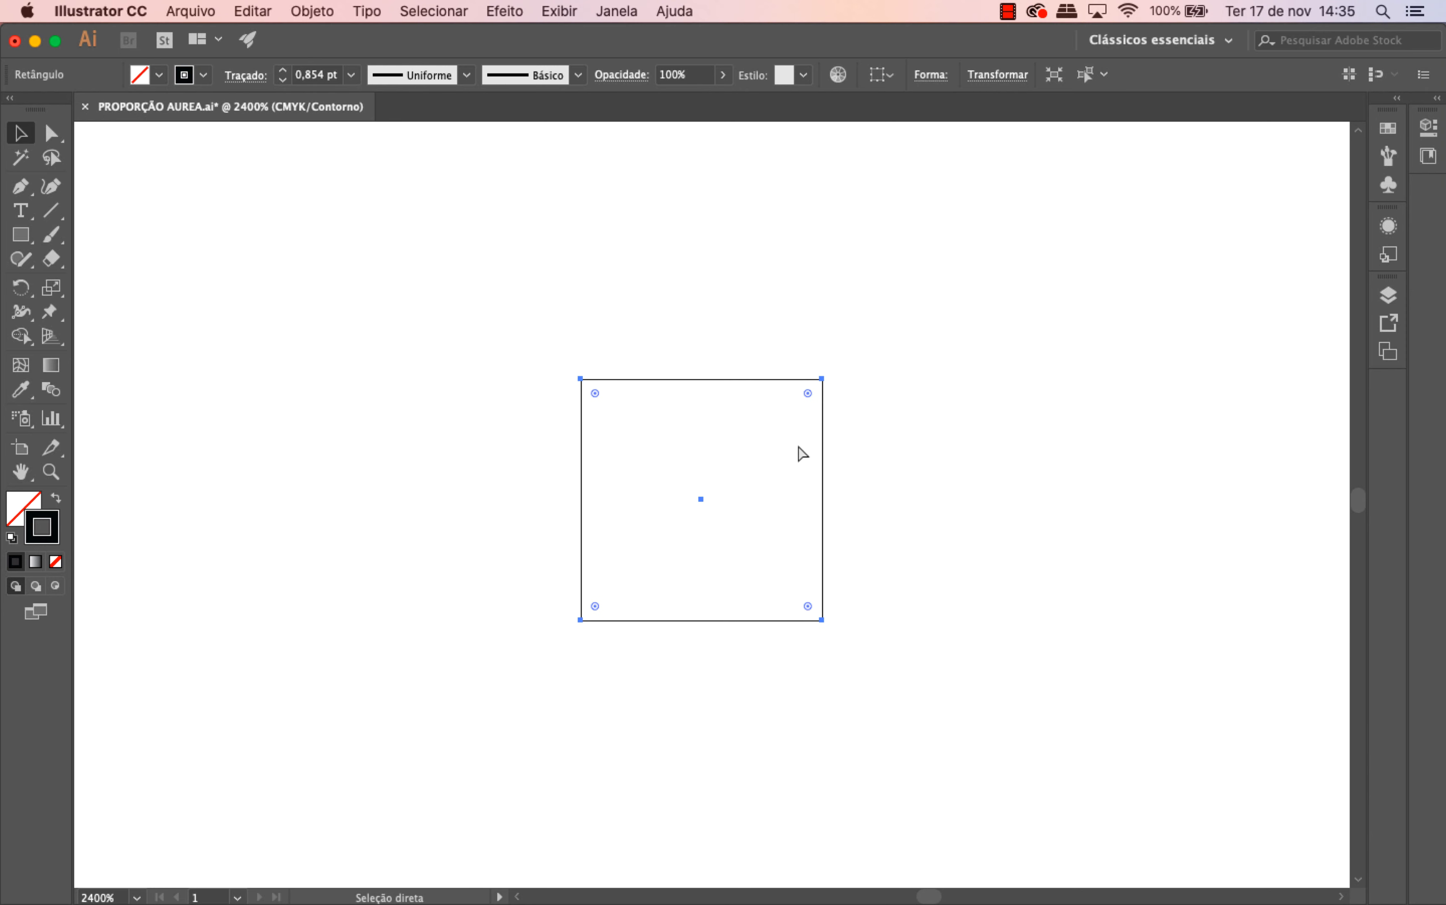
pyautogui.press('super+equal')
pyautogui.click(902, 457)
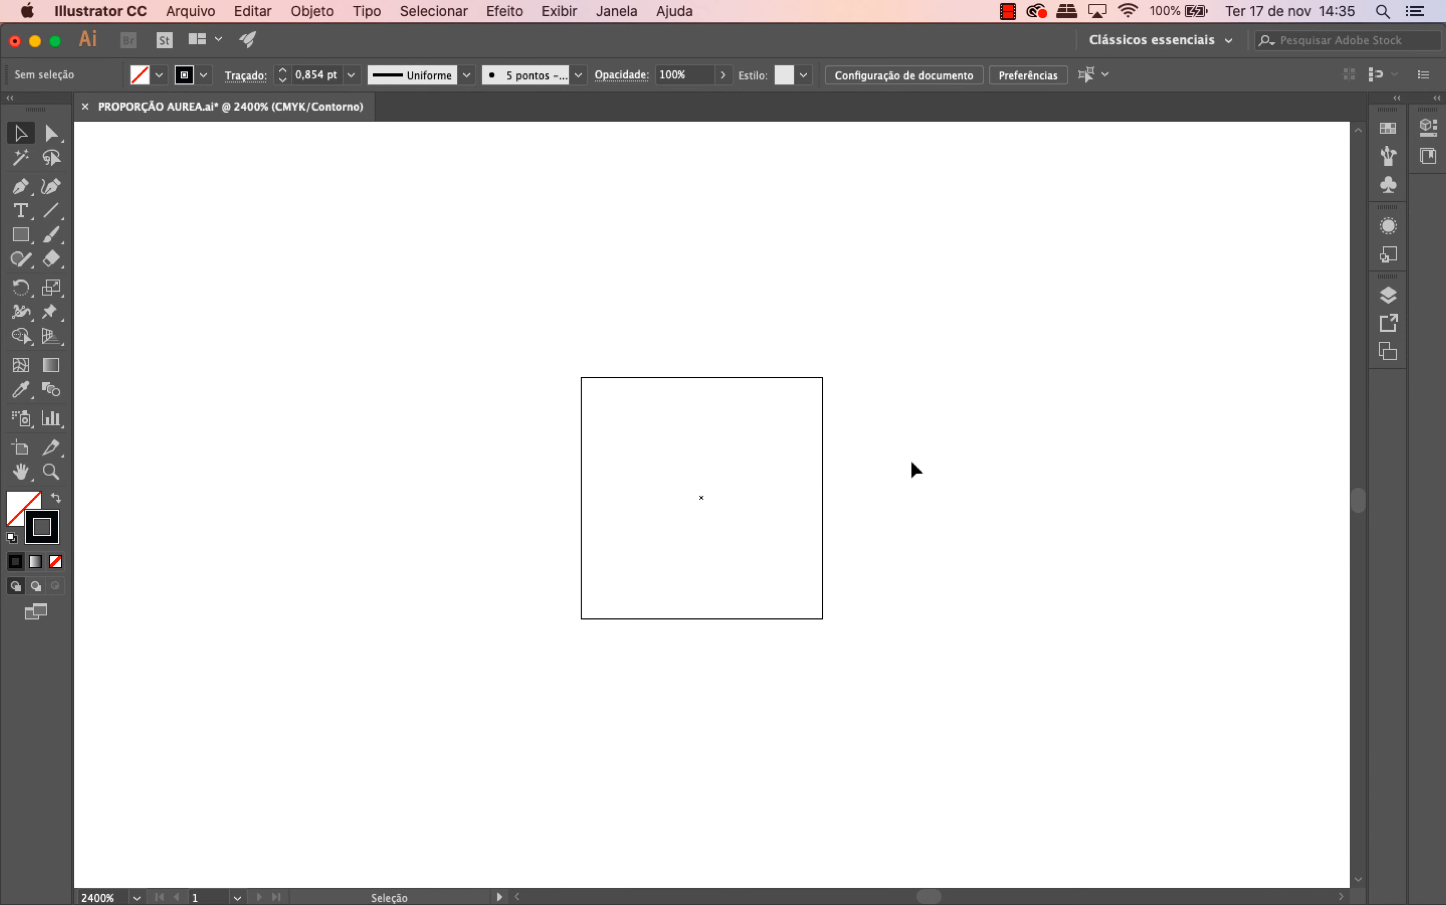
pyautogui.scroll(-1, 859, 427)
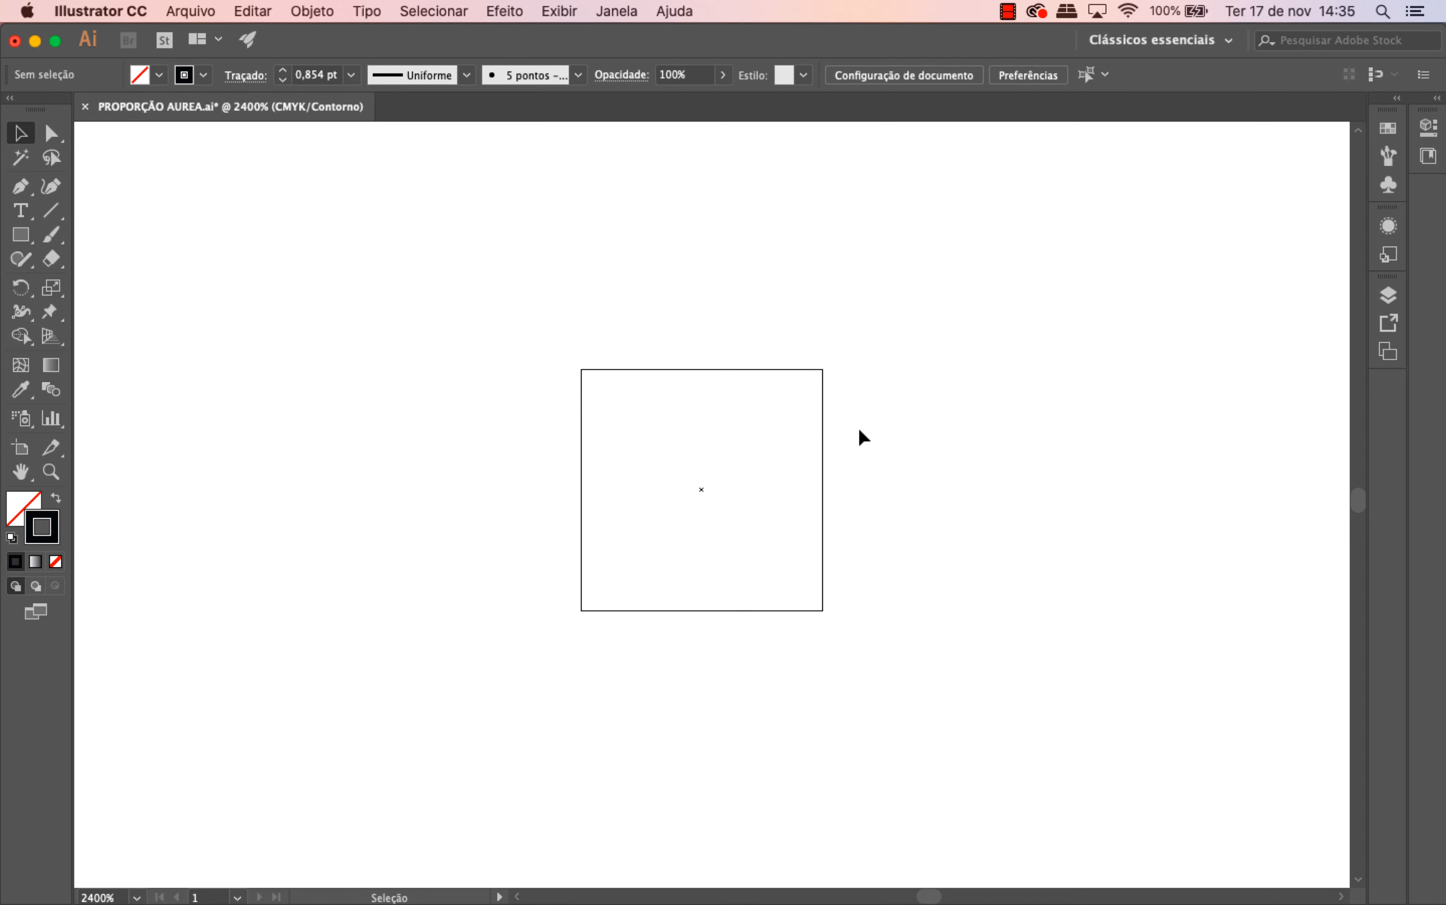
pyautogui.scroll(-1, 849, 392)
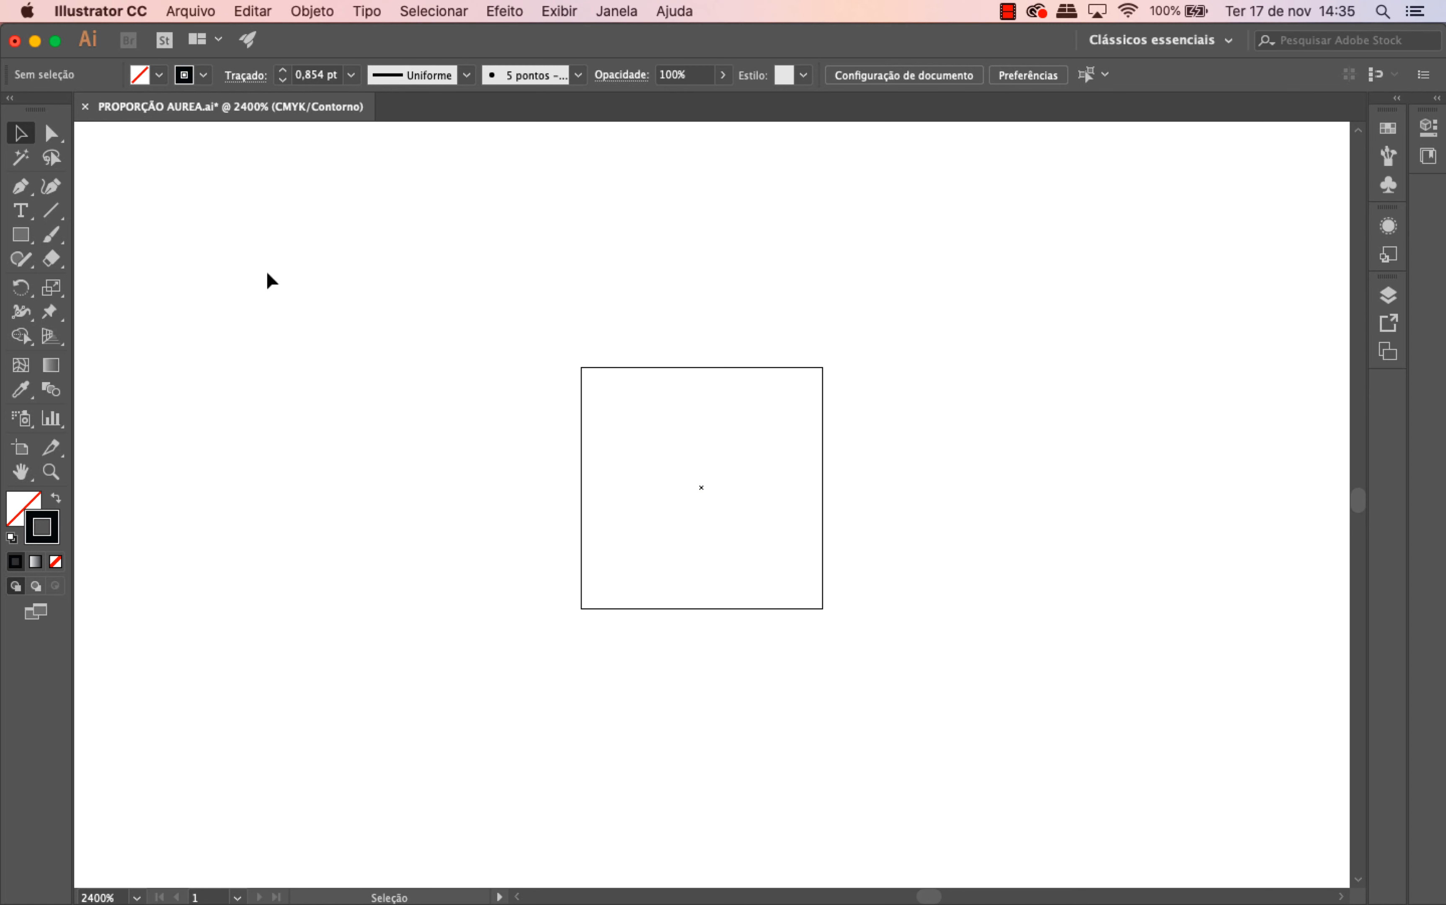
pyautogui.click(24, 234)
pyautogui.click(26, 235)
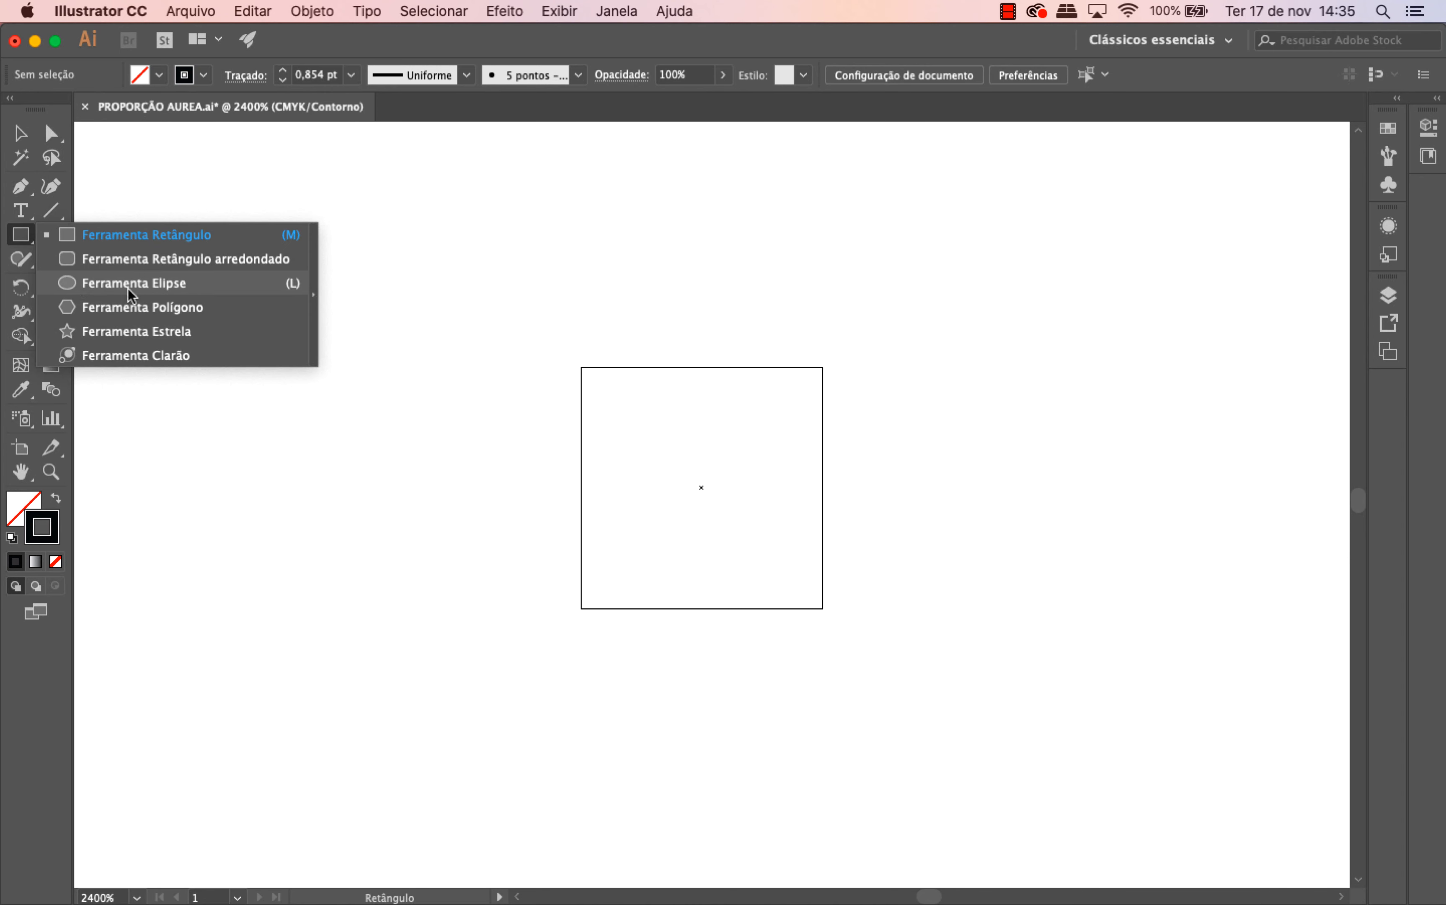
pyautogui.click(157, 282)
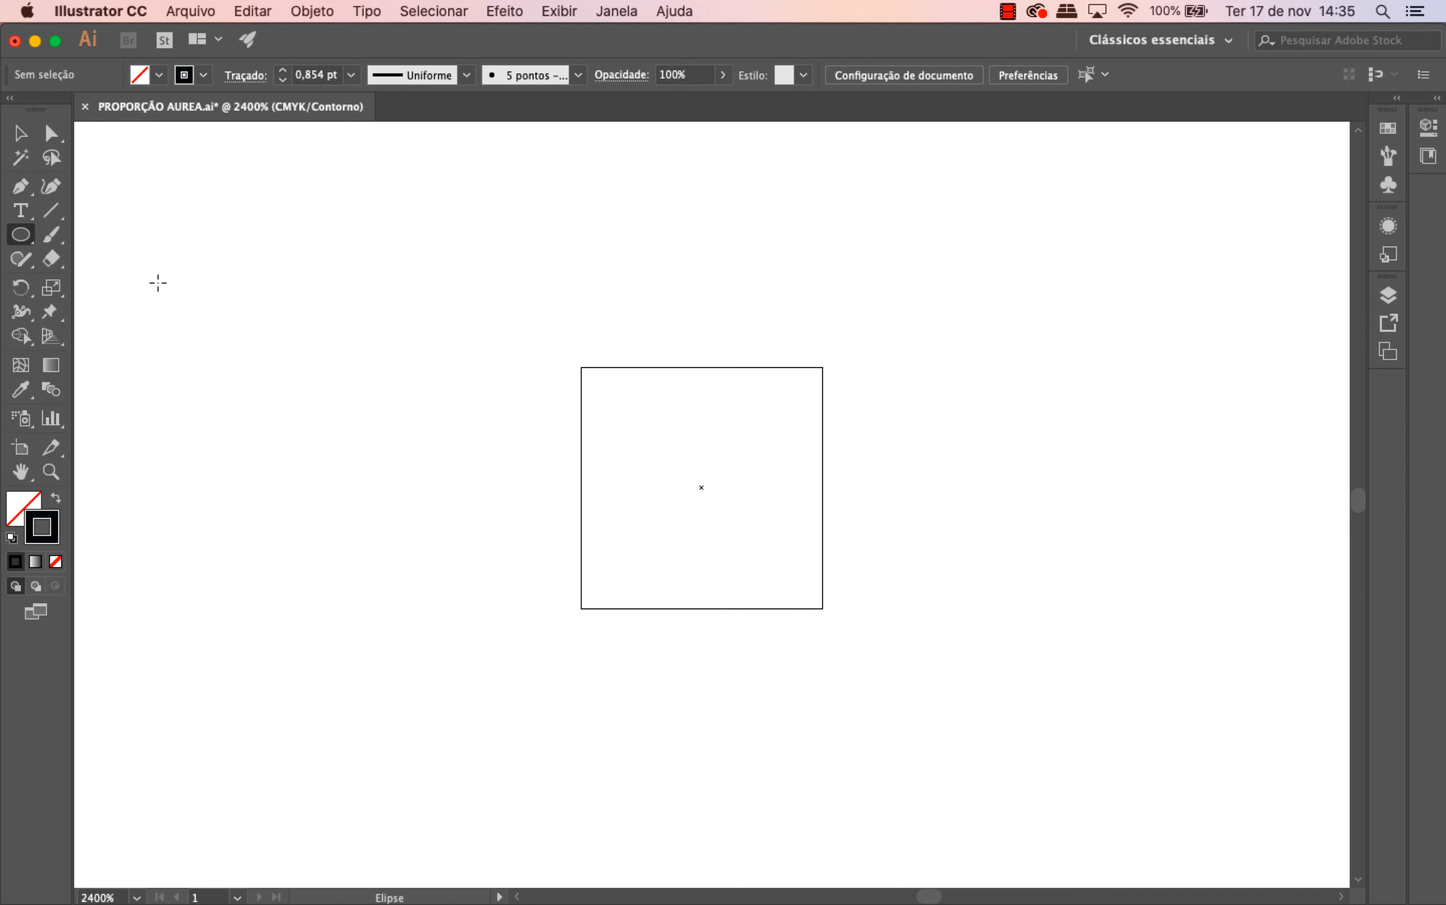
pyautogui.click(719, 472)
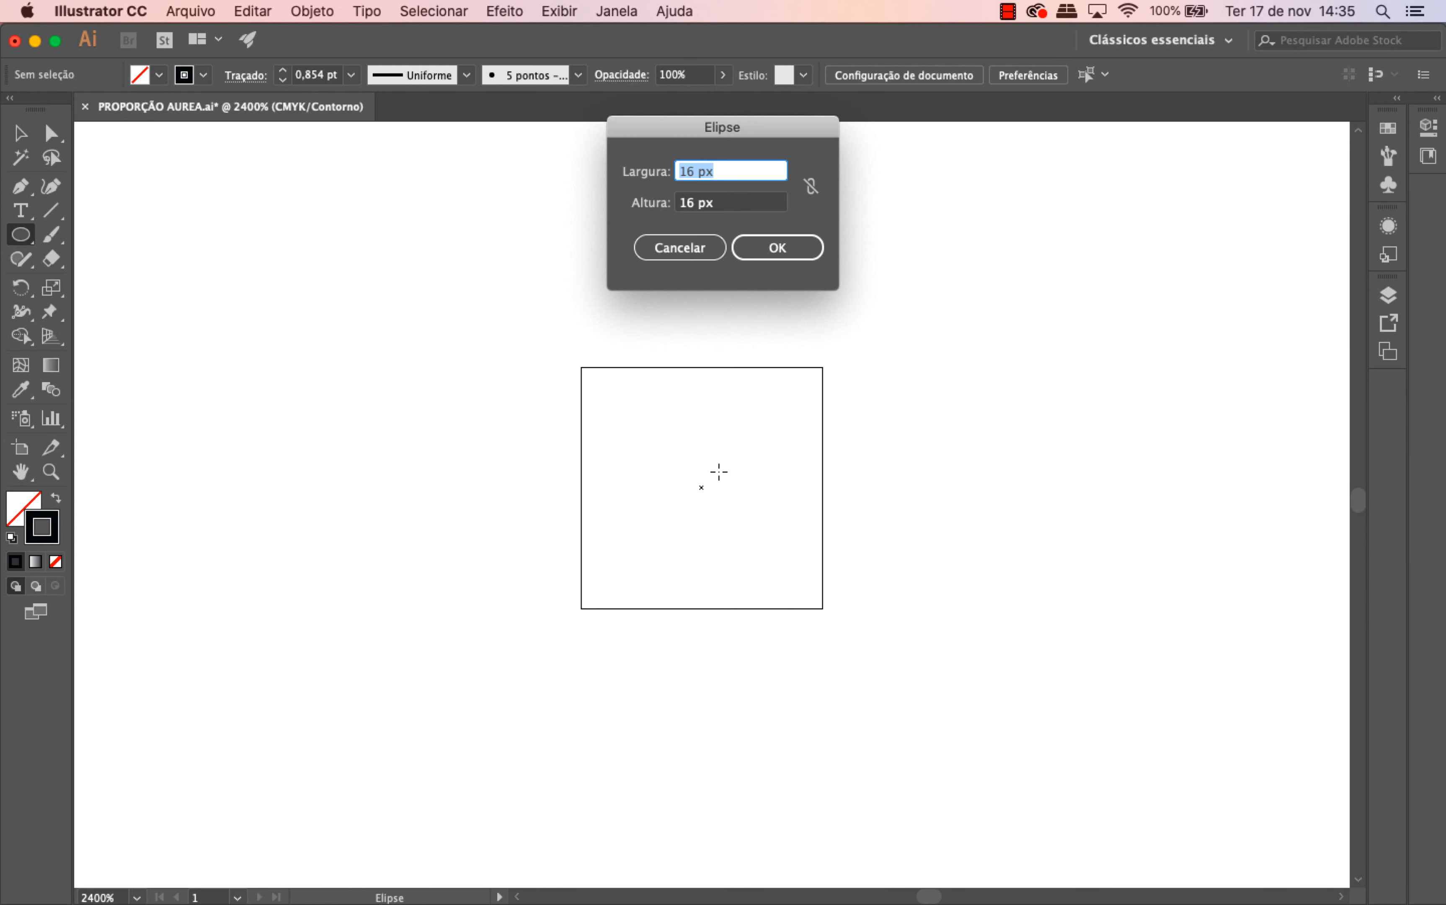
pyautogui.write('10')
pyautogui.press('Tab')
pyautogui.write('10')
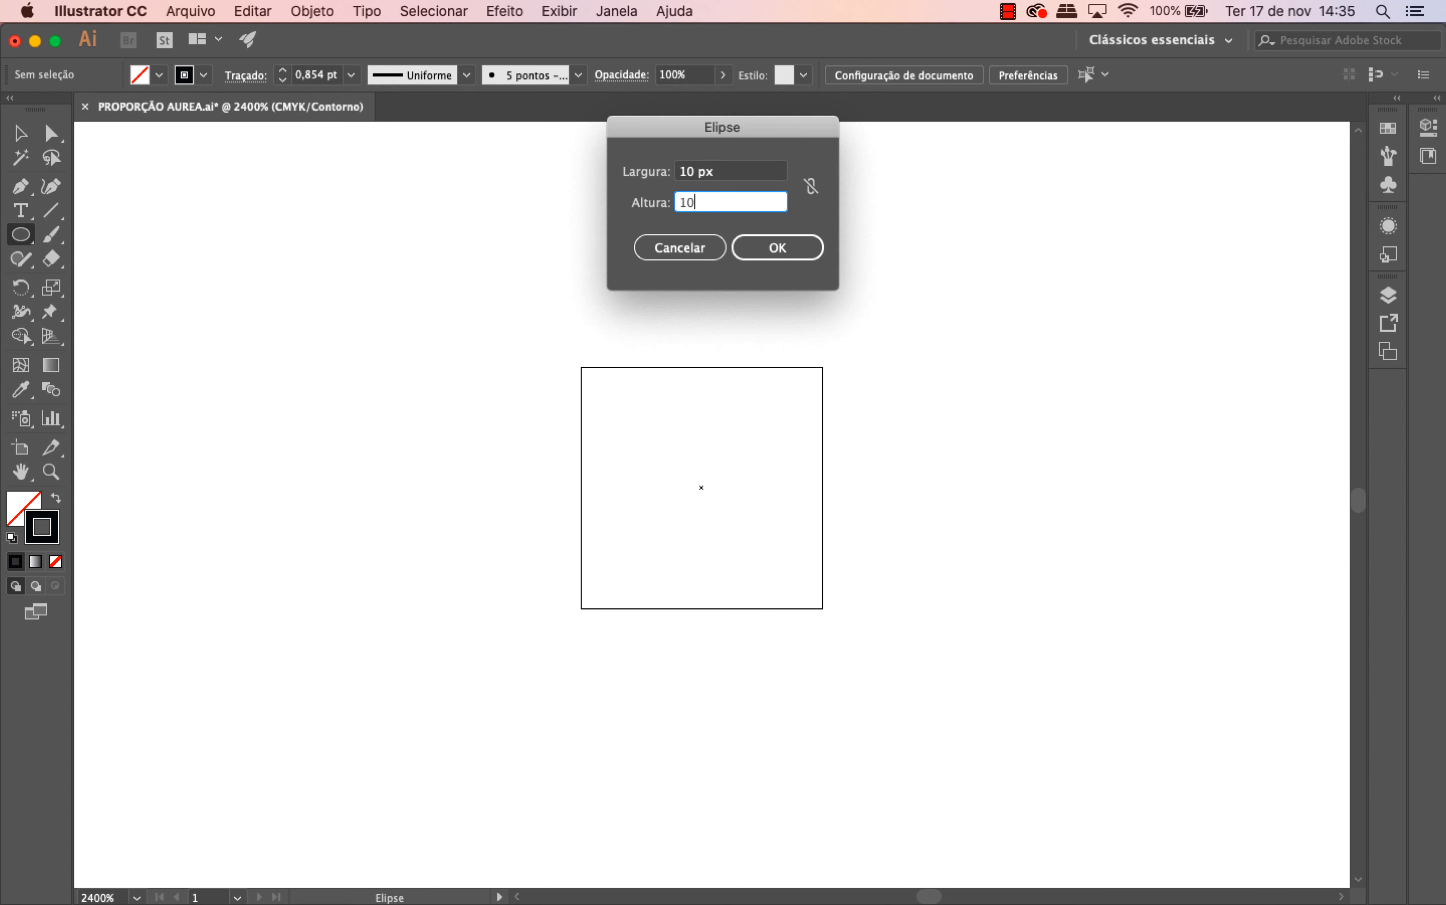
pyautogui.click(811, 237)
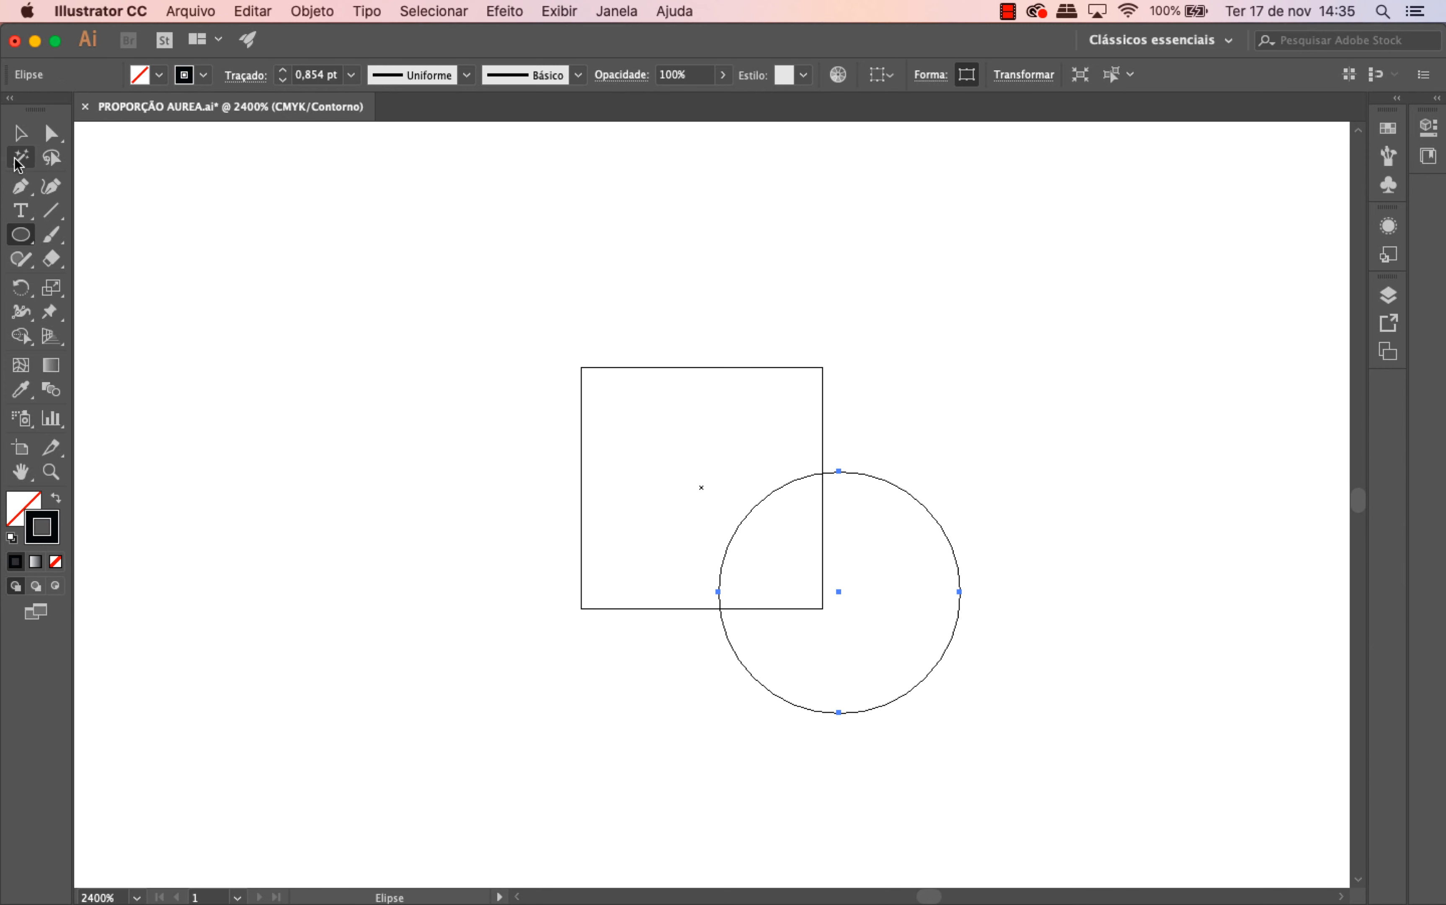
# - Select the square and circle together and centre them on each other horizontally and vertically, aligned to the selection
pyautogui.click(26, 138)
pyautogui.click(284, 288)
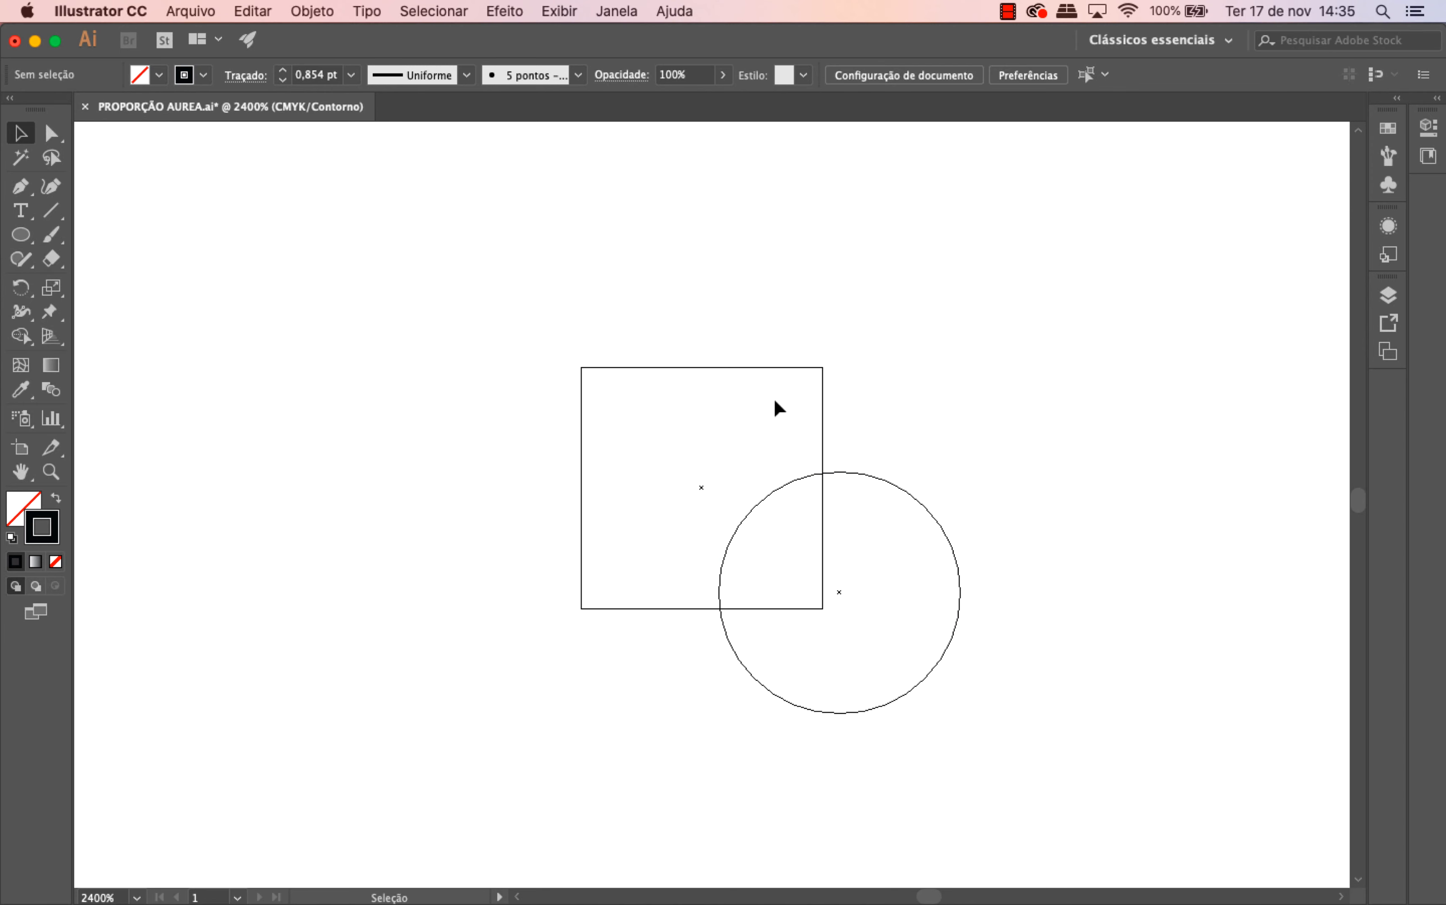
pyautogui.click(821, 377)
pyautogui.click(886, 479)
pyautogui.moveTo(1072, 317); pyautogui.dragTo(565, 704)
pyautogui.click(878, 75)
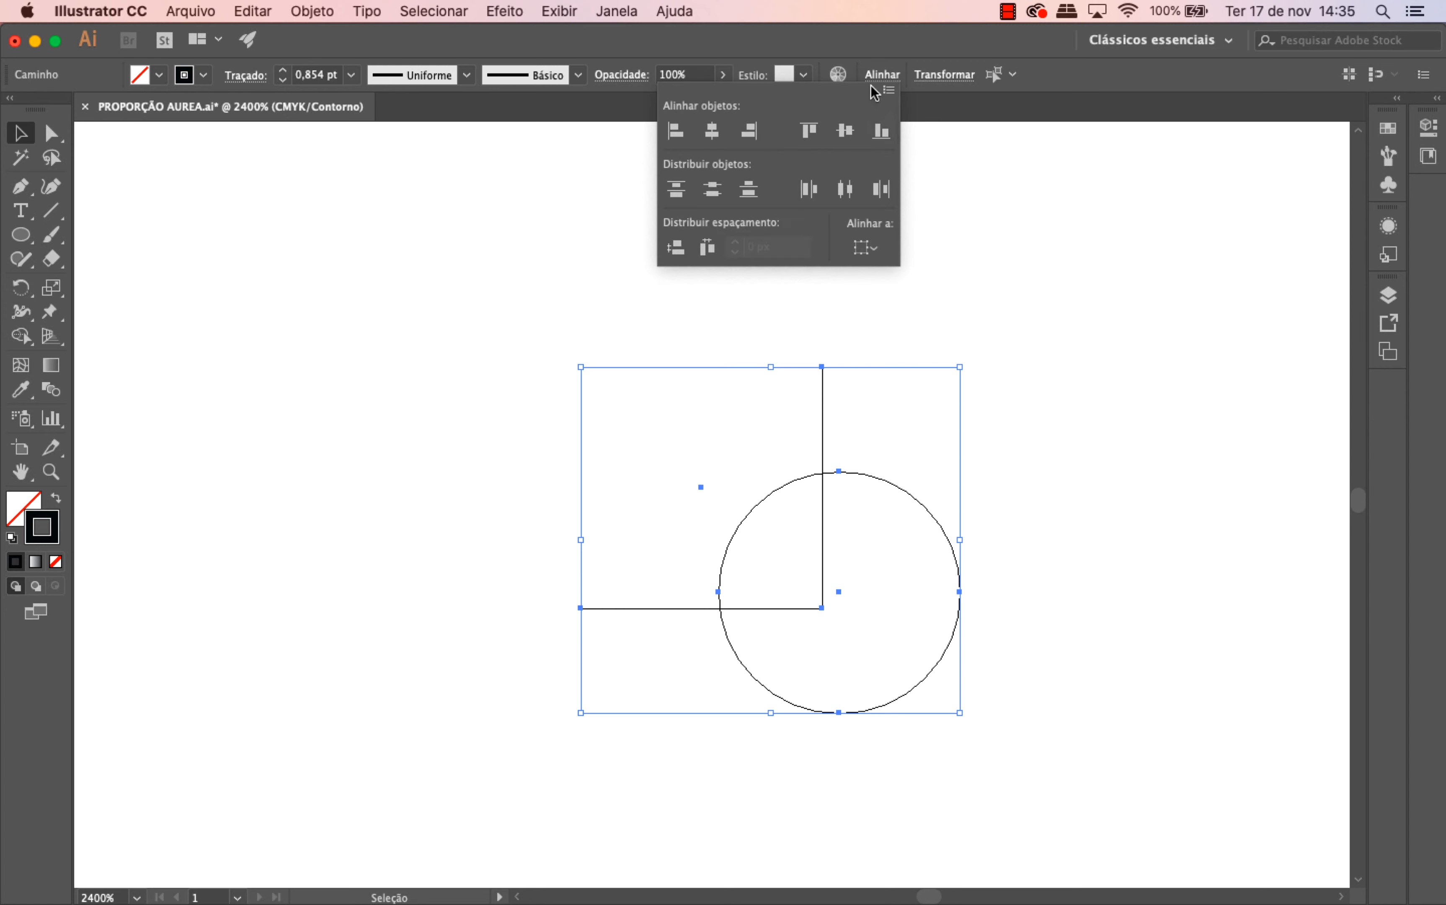
pyautogui.click(865, 247)
pyautogui.click(935, 273)
pyautogui.click(711, 132)
pyautogui.click(845, 132)
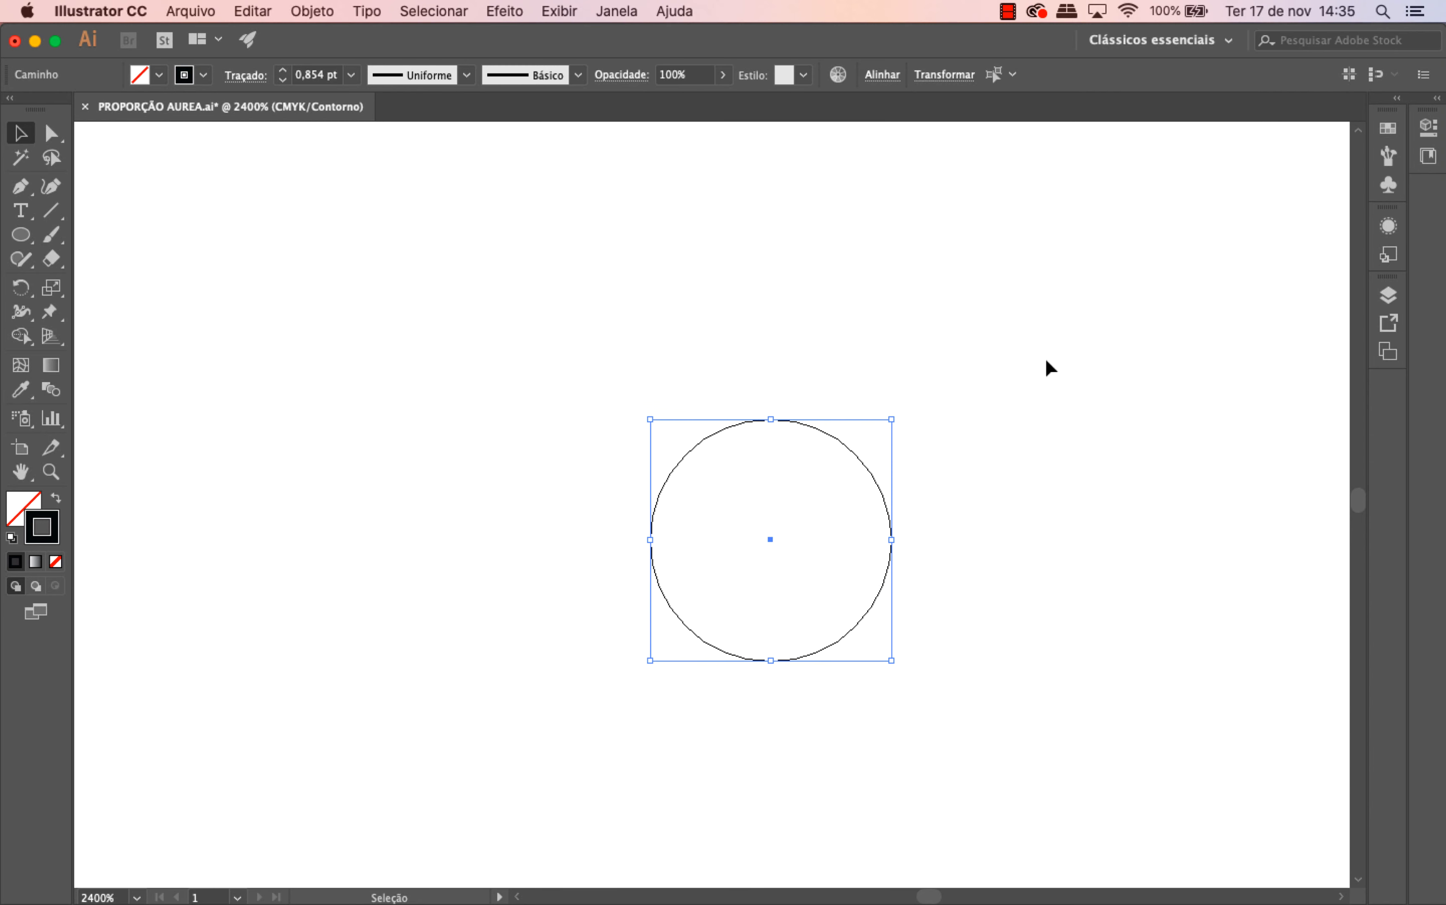
# - Move the centred square and circle together up and to the left
pyautogui.moveTo(982, 322); pyautogui.dragTo(854, 513)
pyautogui.moveTo(824, 644); pyautogui.dragTo(631, 524)
pyautogui.click(832, 595)
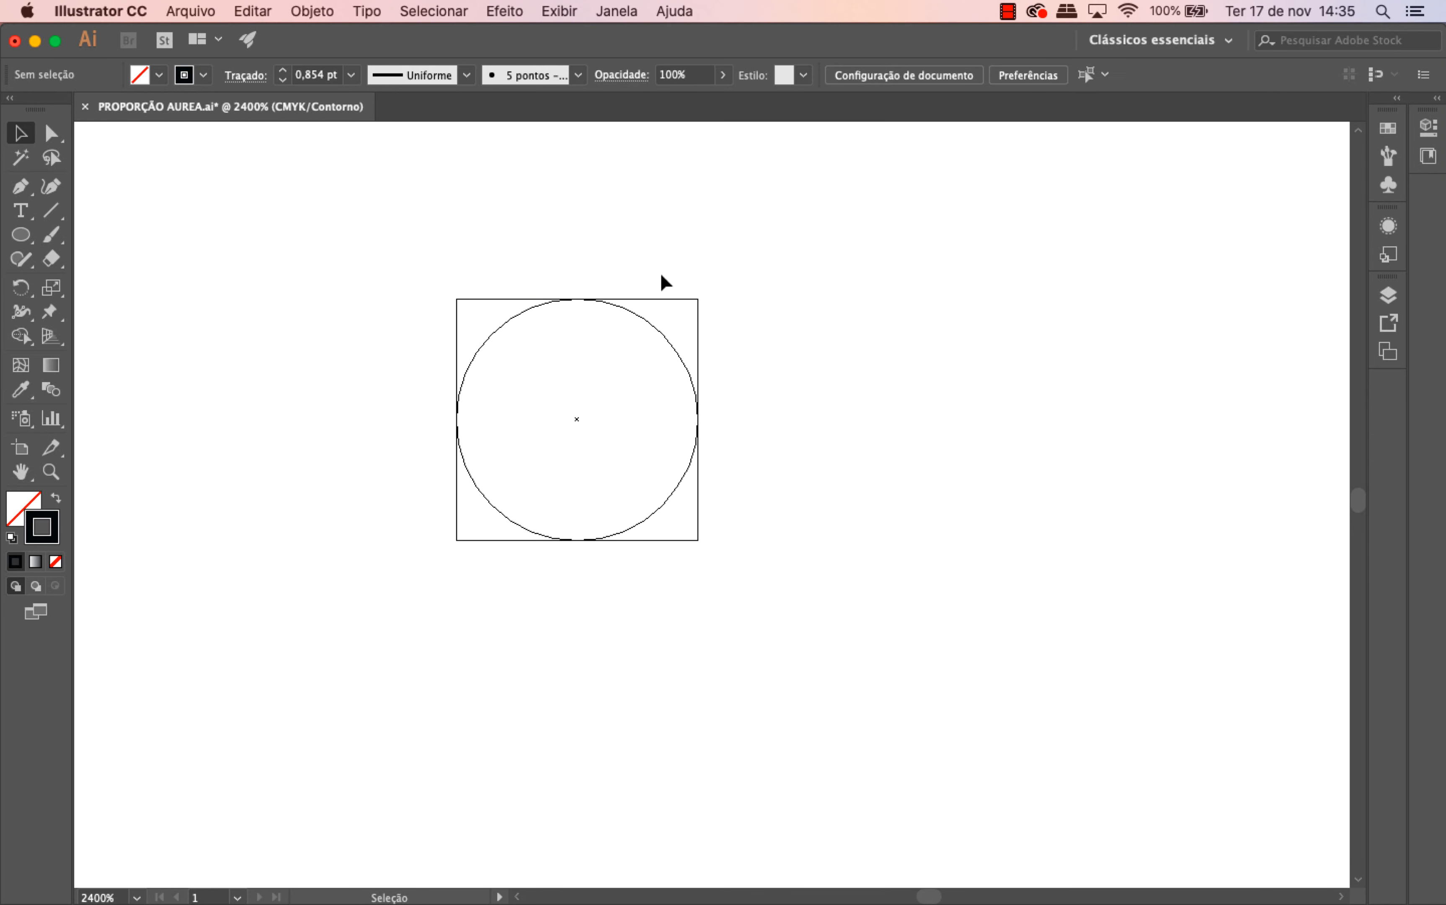
# - Duplicate the square with its circle directly to the right so the two squares share an edge
pyautogui.moveTo(768, 225); pyautogui.dragTo(388, 604)
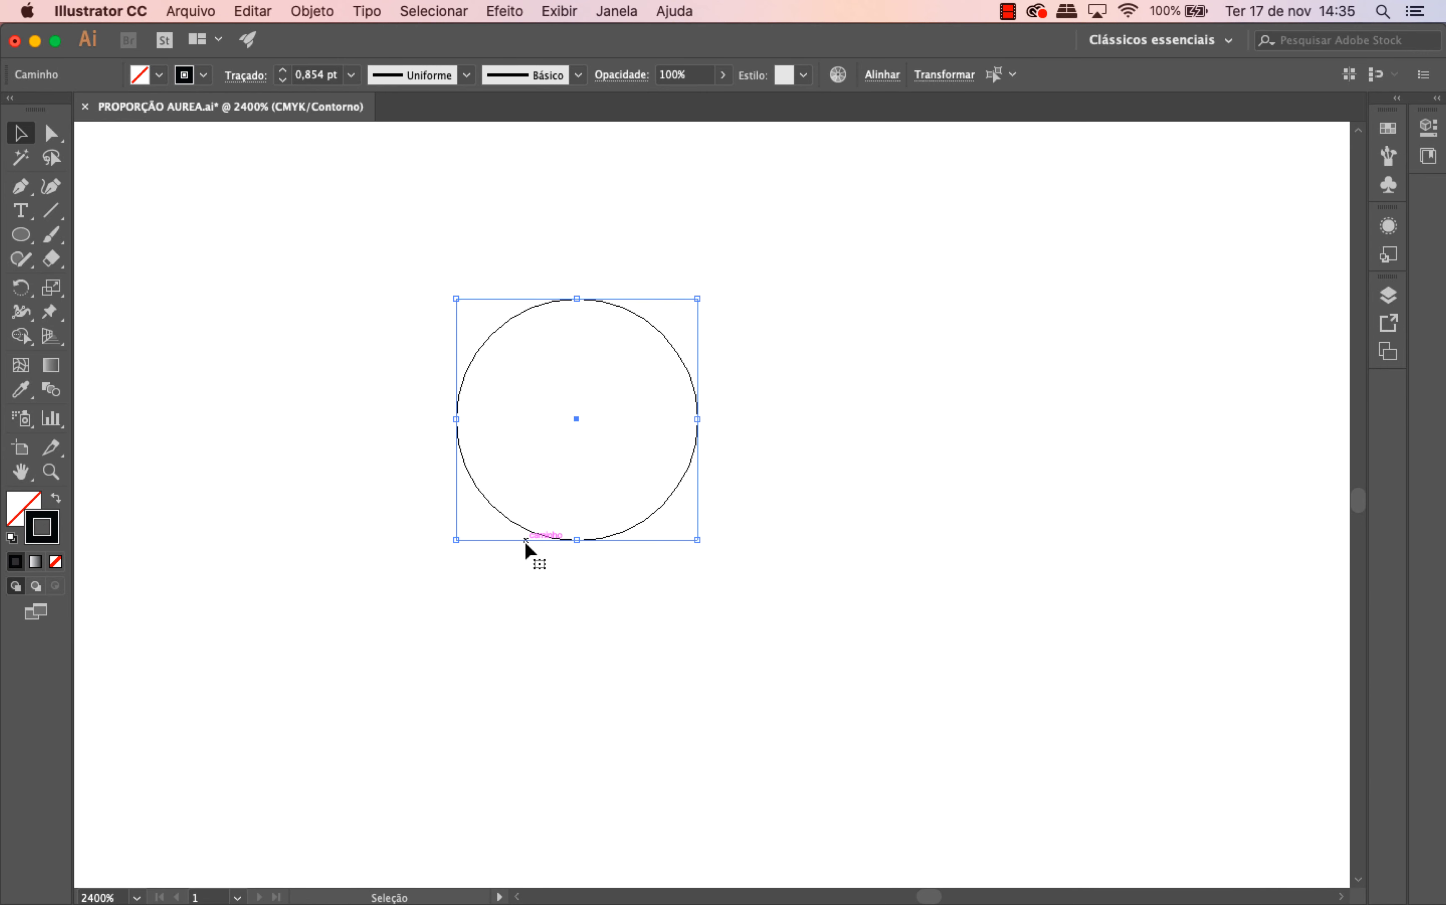
pyautogui.moveTo(524, 540); pyautogui.dragTo(766, 549)
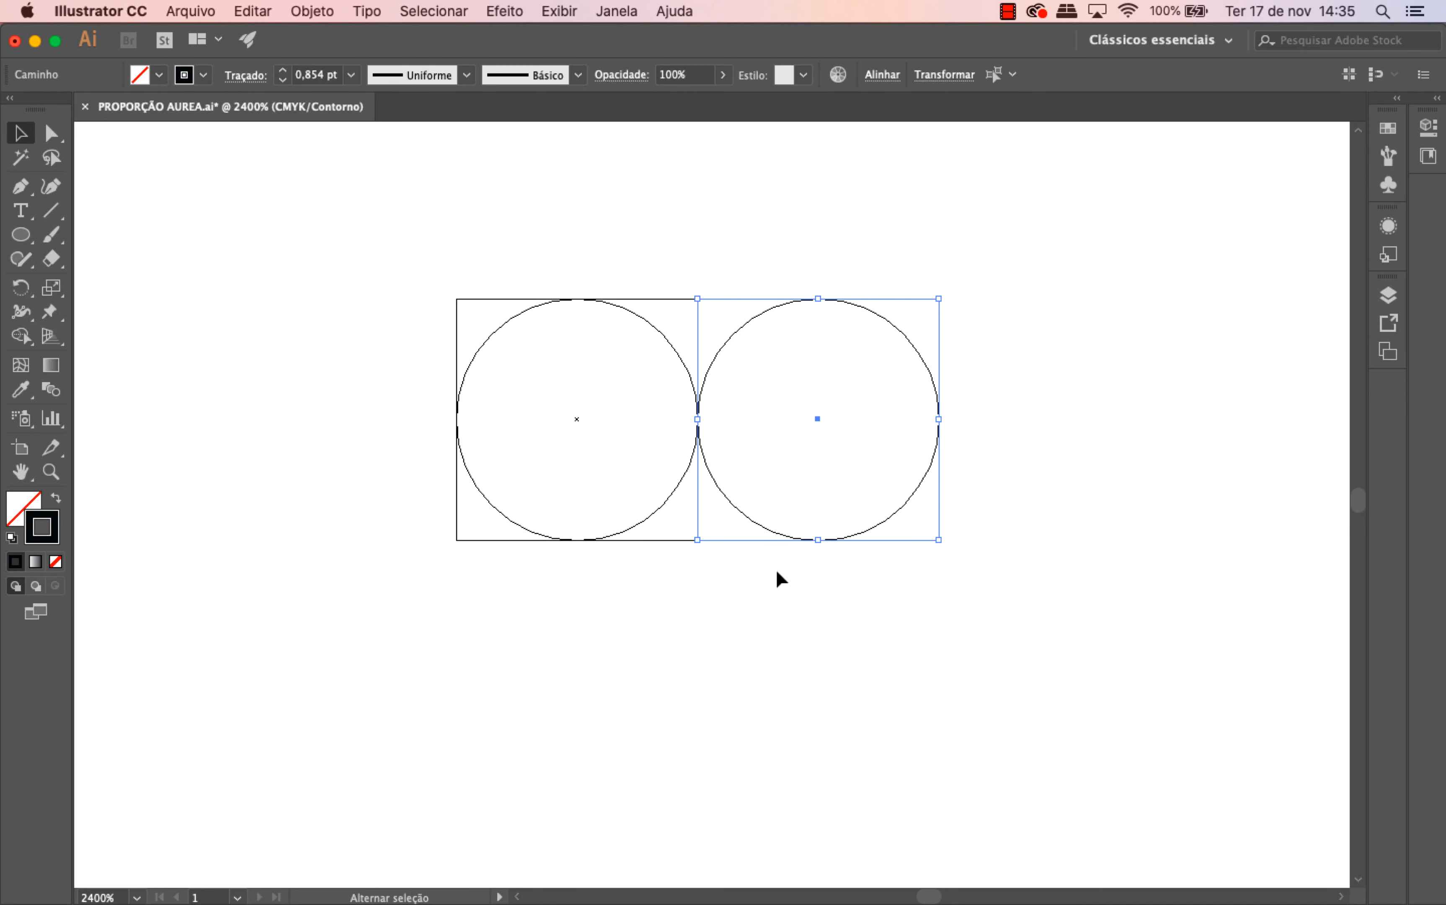
pyautogui.click(800, 595)
# - Duplicate the right-hand square and circle directly above so the copy sits on the original's top edge
pyautogui.scroll(3, 933, 624)
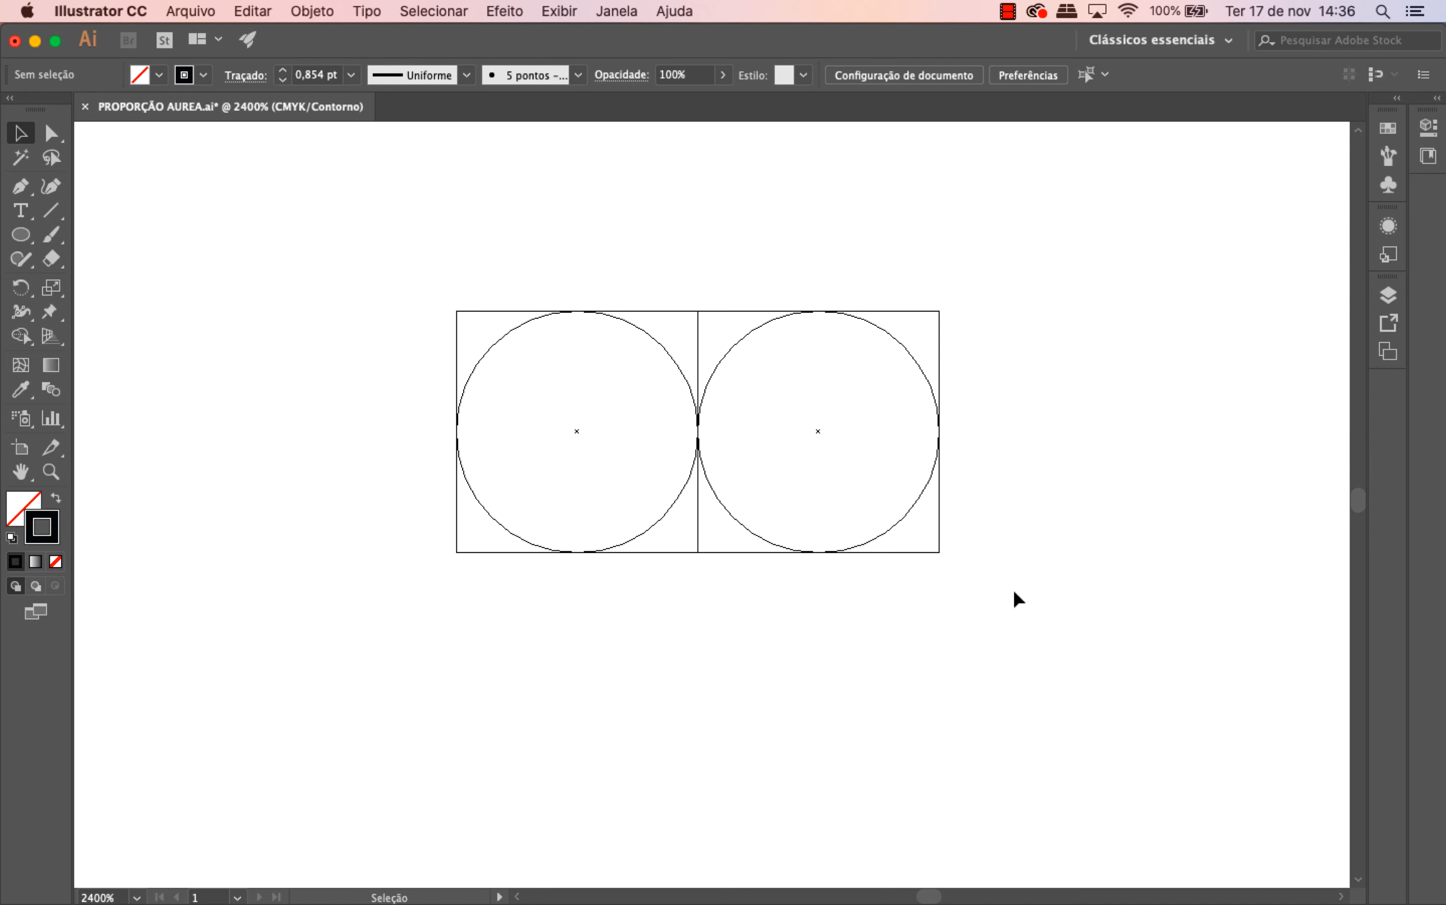
pyautogui.scroll(2, 1013, 588)
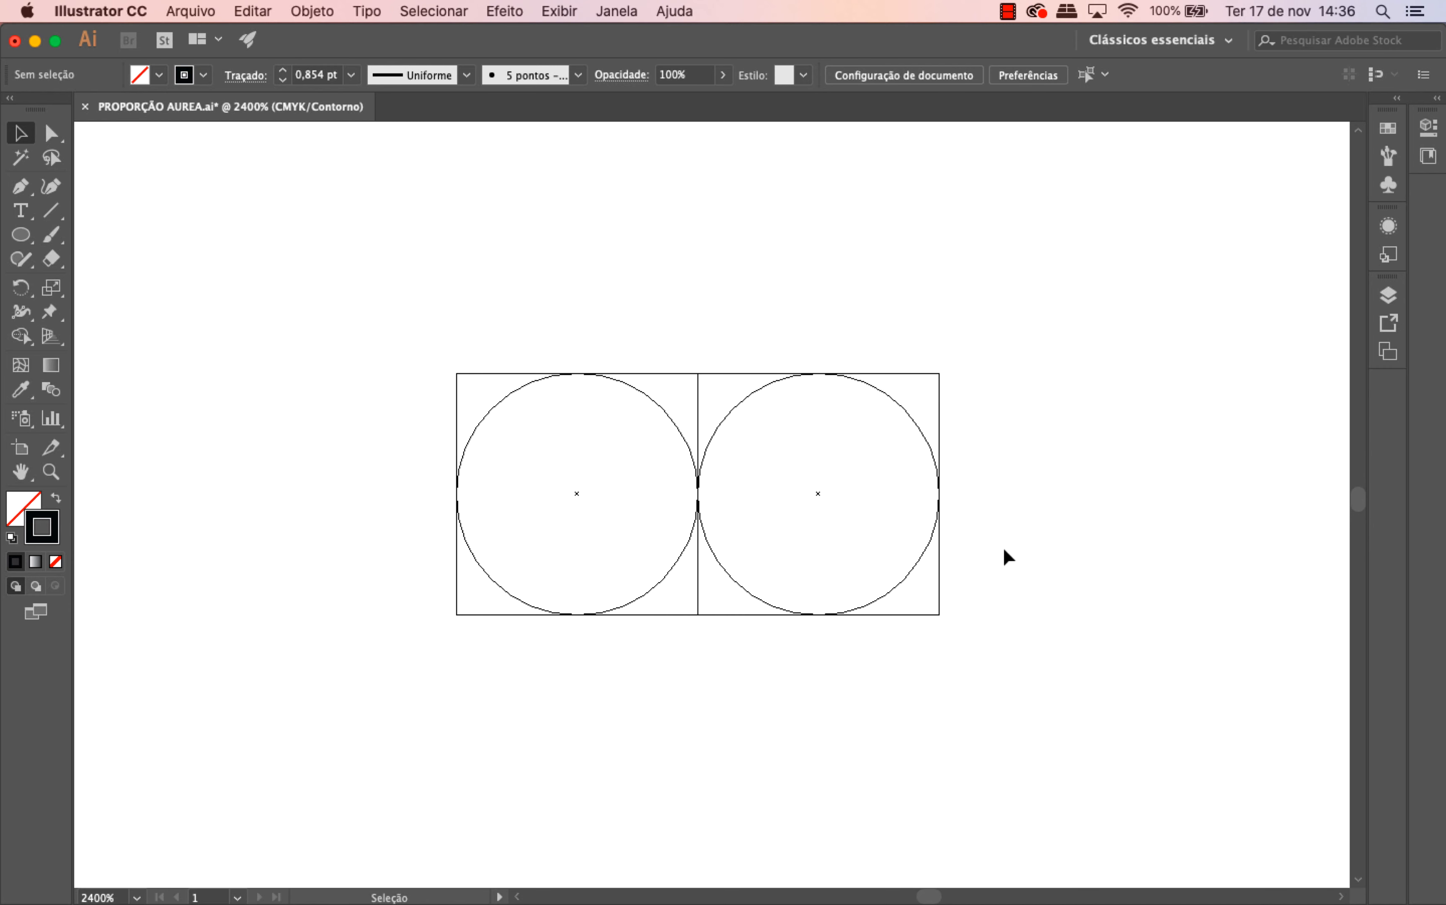
pyautogui.scroll(5, 1004, 551)
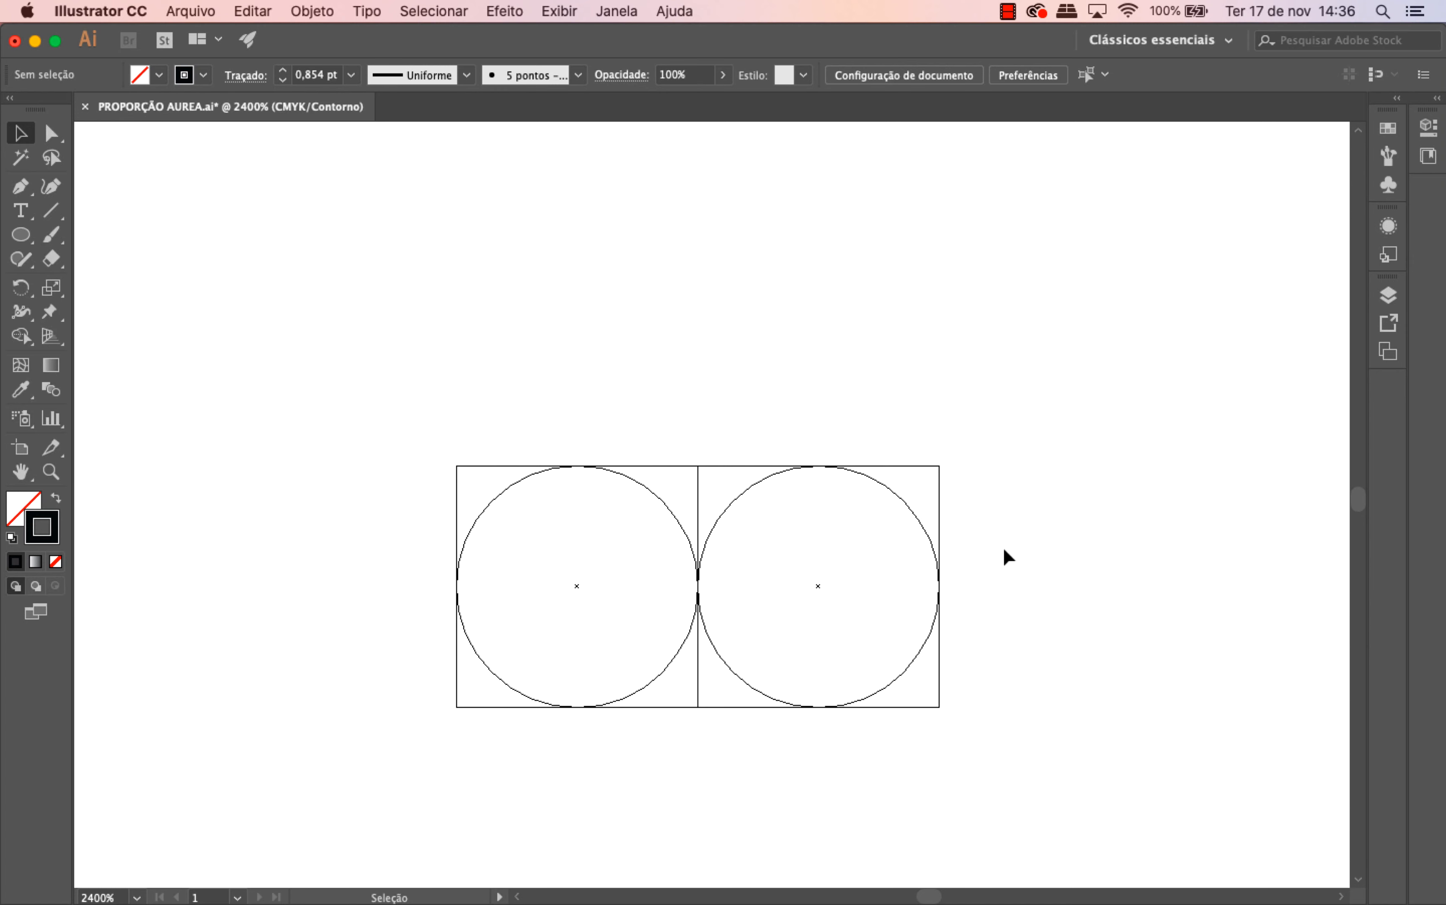
pyautogui.moveTo(1013, 379); pyautogui.dragTo(765, 761)
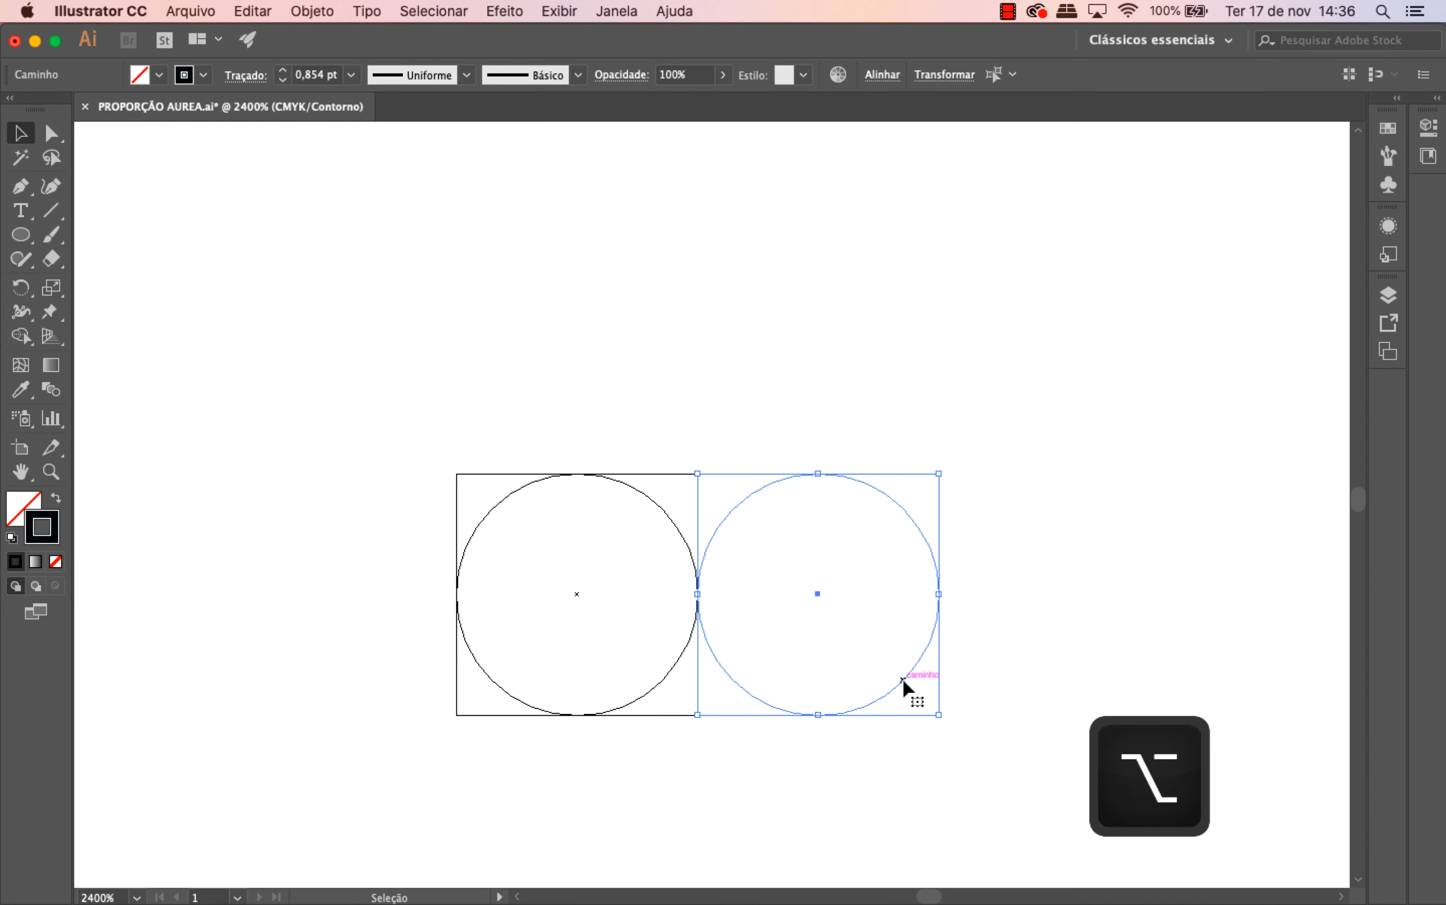
pyautogui.moveTo(902, 679); pyautogui.dragTo(901, 437)
pyautogui.click(1029, 496)
# - Scale the upper square and circle proportionally until they span the width of both lower squares
pyautogui.scroll(1, 1025, 523)
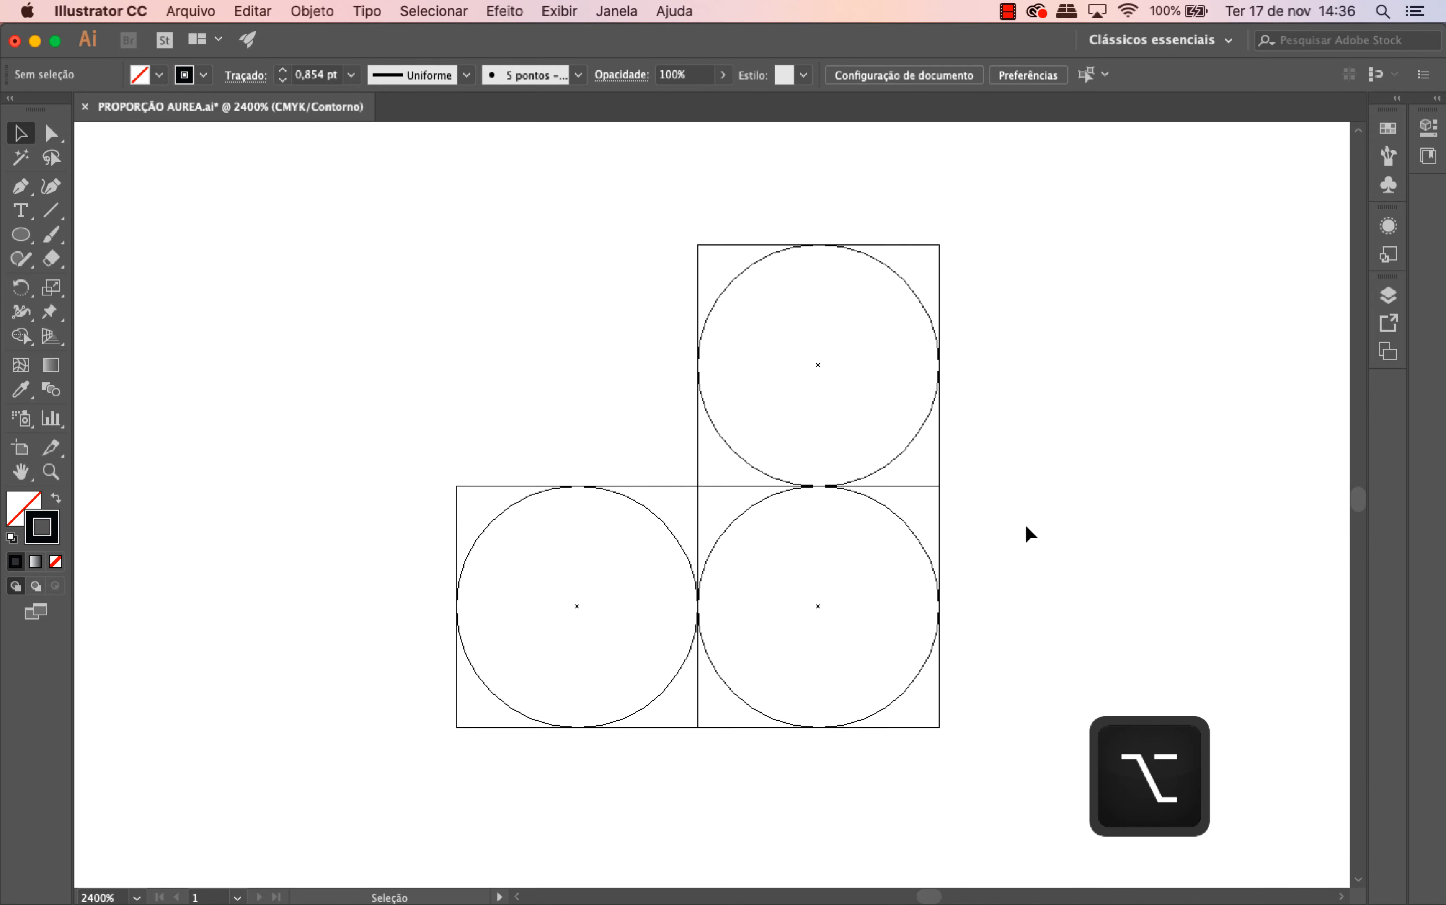
pyautogui.scroll(2, 1025, 527)
pyautogui.press('super+minus')
pyautogui.moveTo(997, 483); pyautogui.dragTo(436, 235)
pyautogui.click(500, 466)
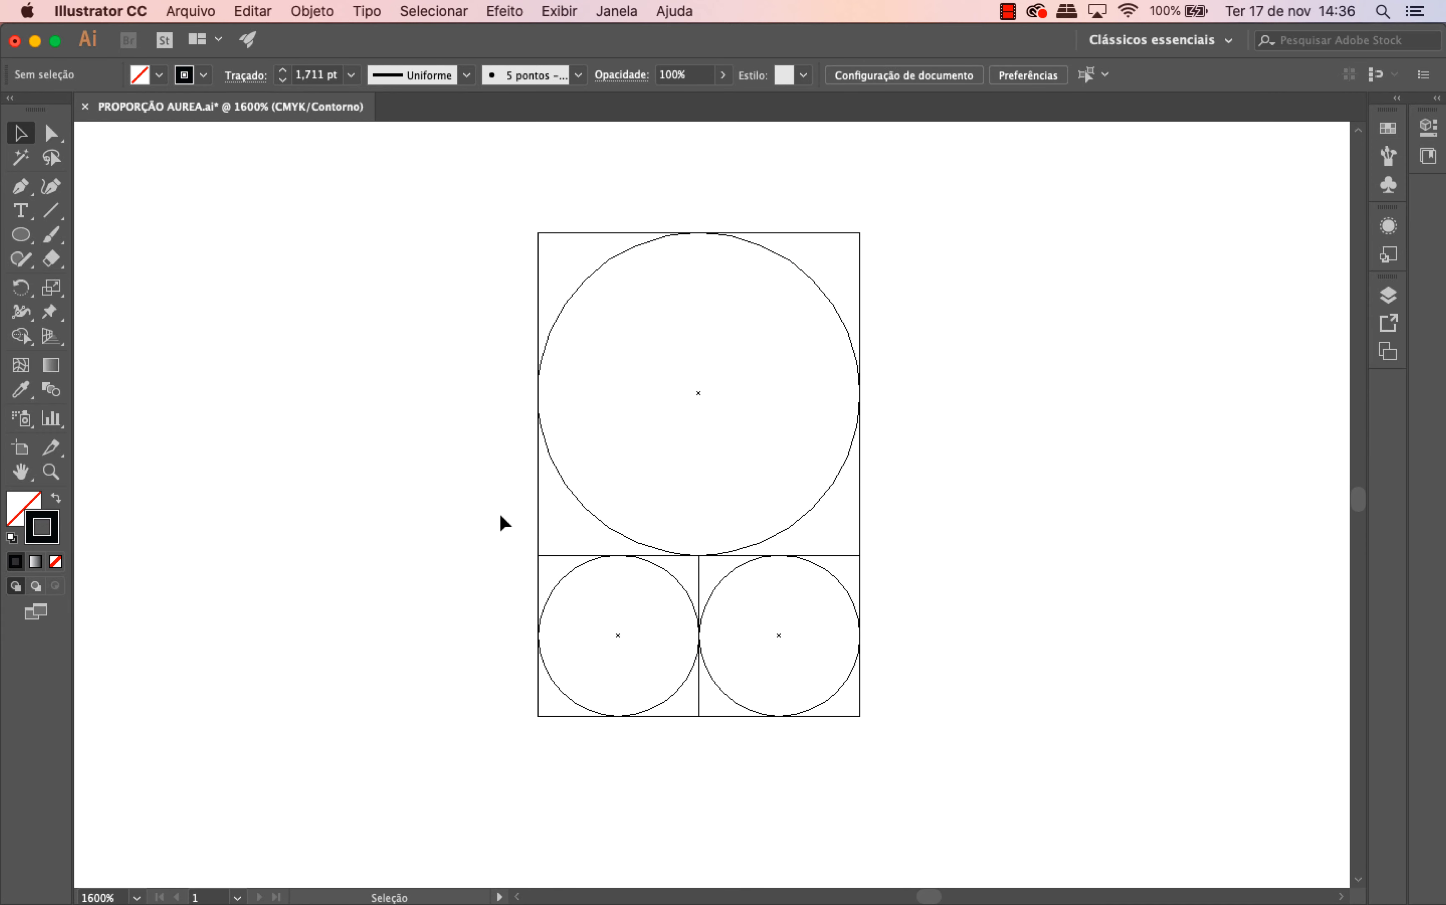
# - Resize the large square and circle slightly so their left edge lines up with the lower-left square
pyautogui.press('super+plus')
pyautogui.press('super+plus')
pyautogui.press('super+plus')
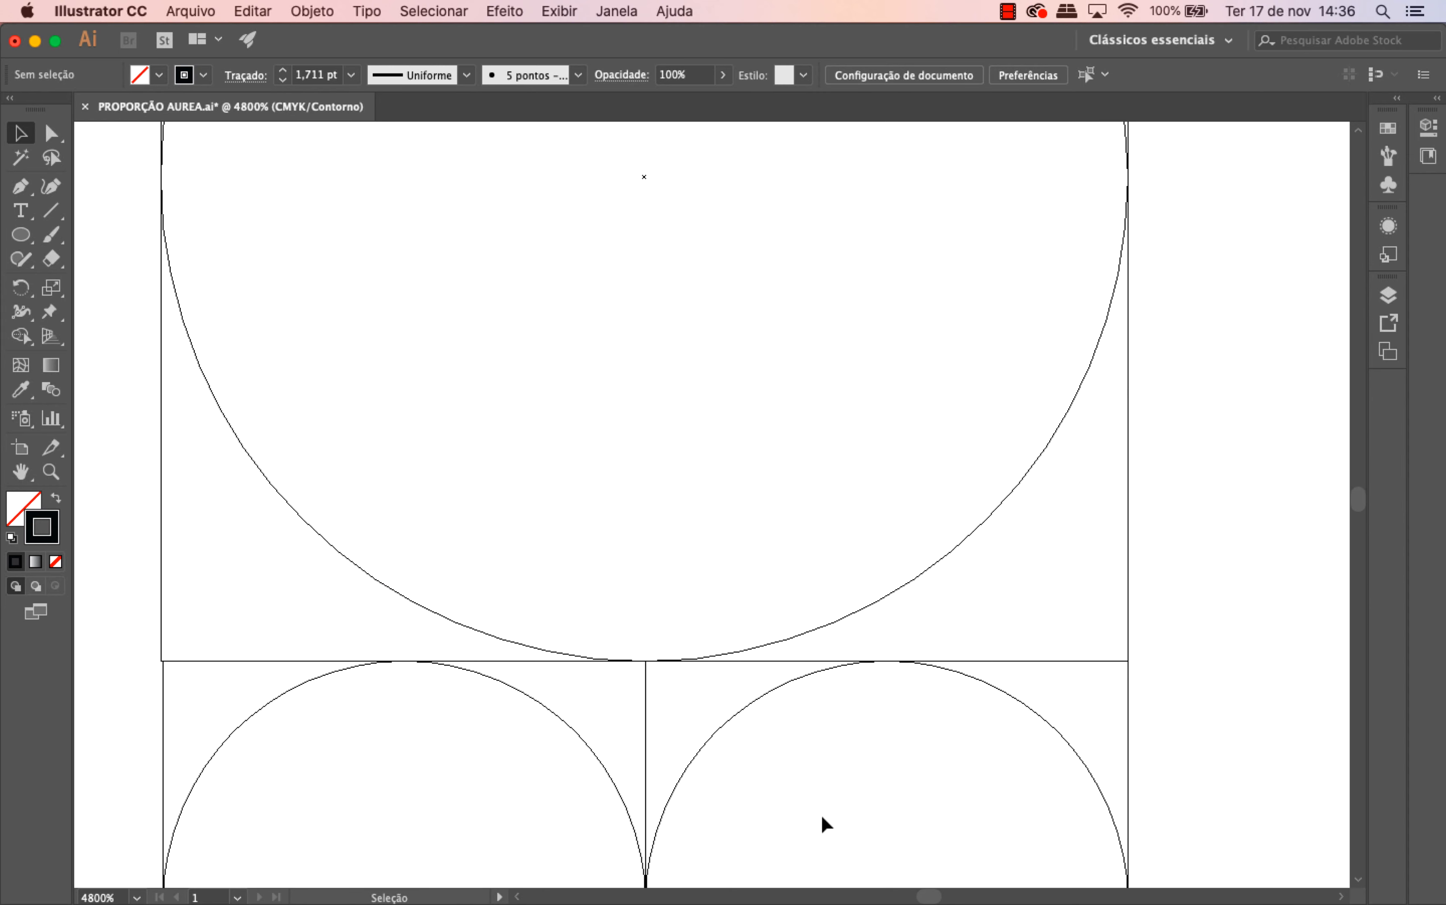
pyautogui.moveTo(937, 895); pyautogui.dragTo(936, 898)
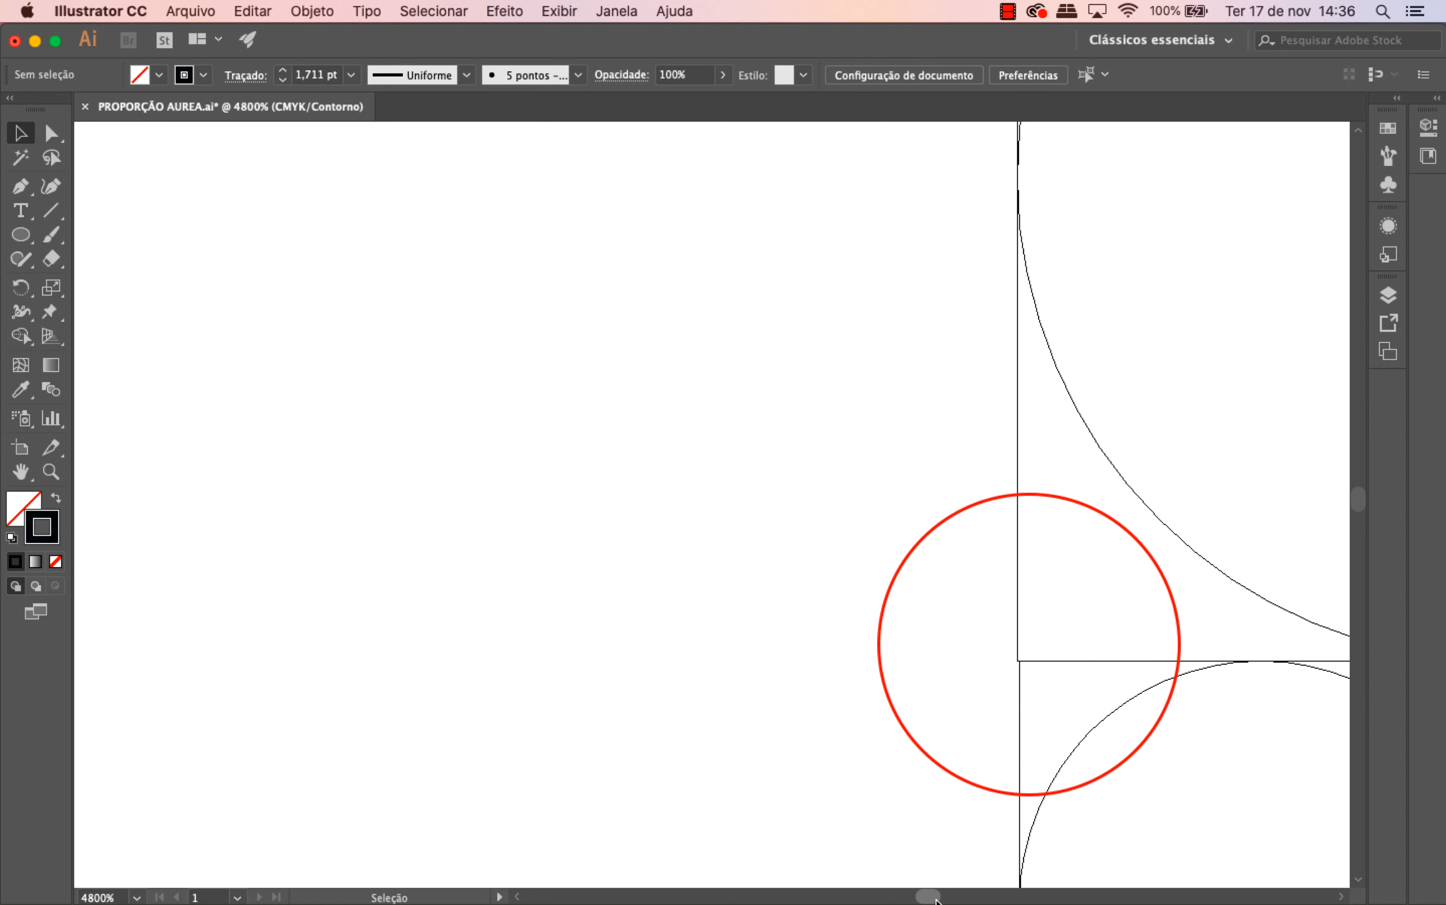
pyautogui.click(1341, 896)
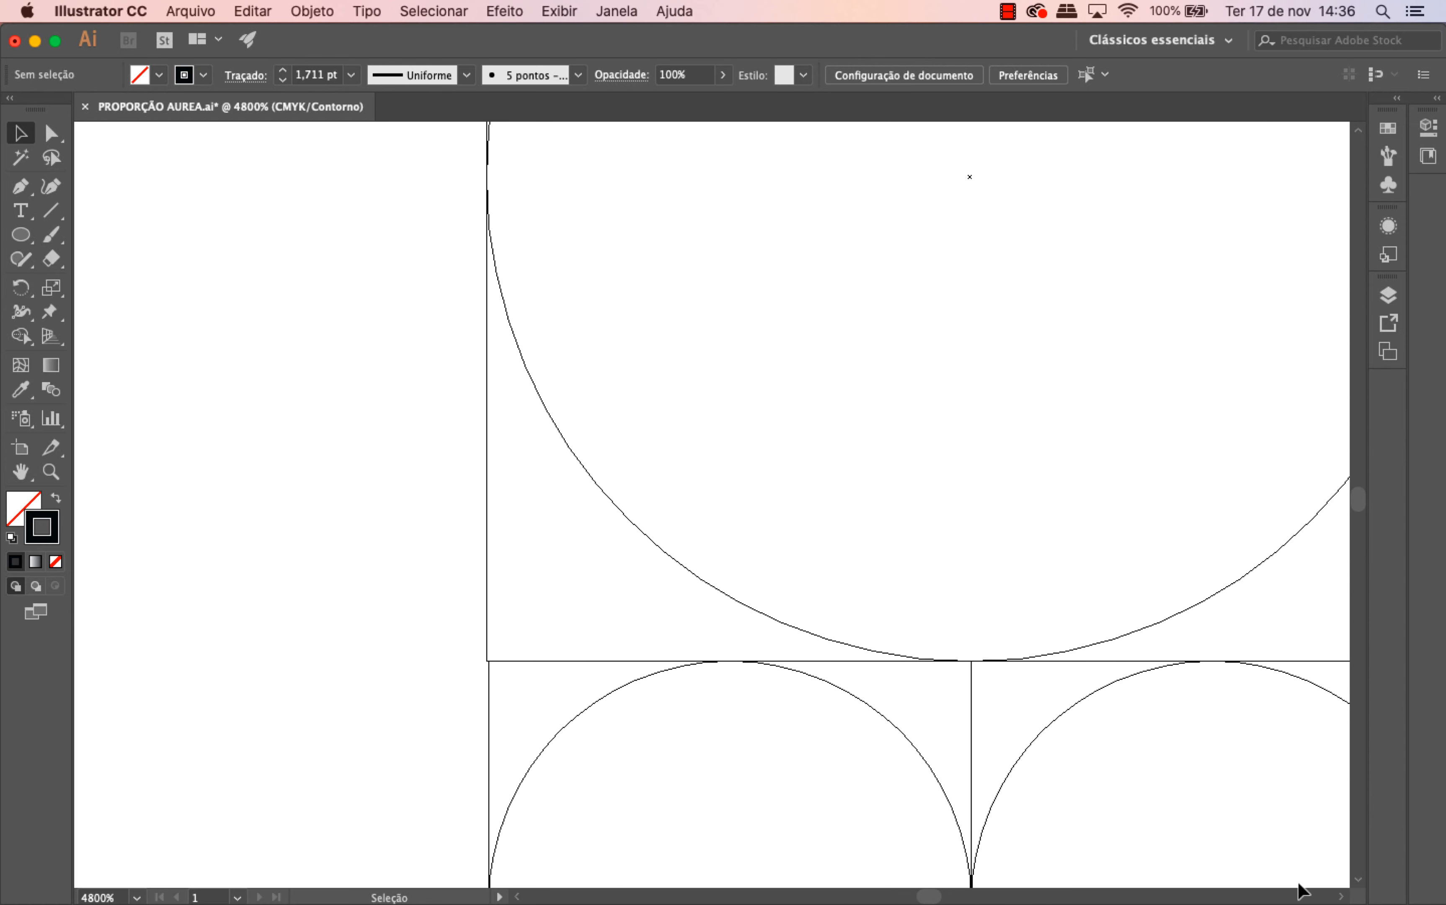
pyautogui.moveTo(388, 440); pyautogui.dragTo(663, 529)
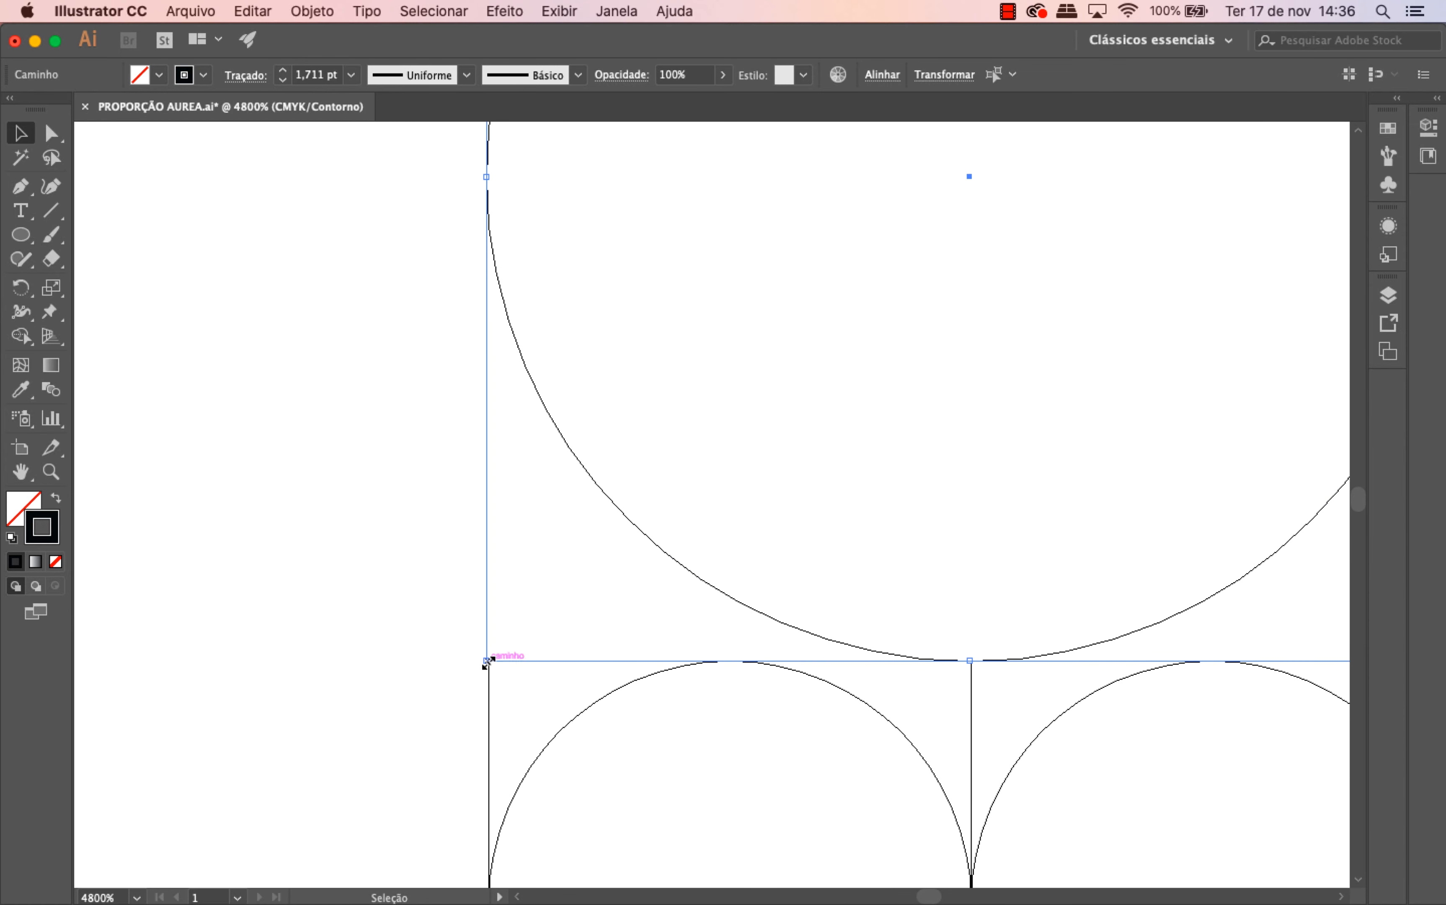
pyautogui.moveTo(486, 661)
pyautogui.mouseDown()
pyautogui.moveTo(512, 633)
pyautogui.moveTo(489, 659)
pyautogui.moveTo(492, 615)
pyautogui.mouseUp()
pyautogui.click(429, 637)
# - Move the large square and circle down to close the gap with the top edge of the two small squares
pyautogui.press('super+plus')
pyautogui.press('super+plus')
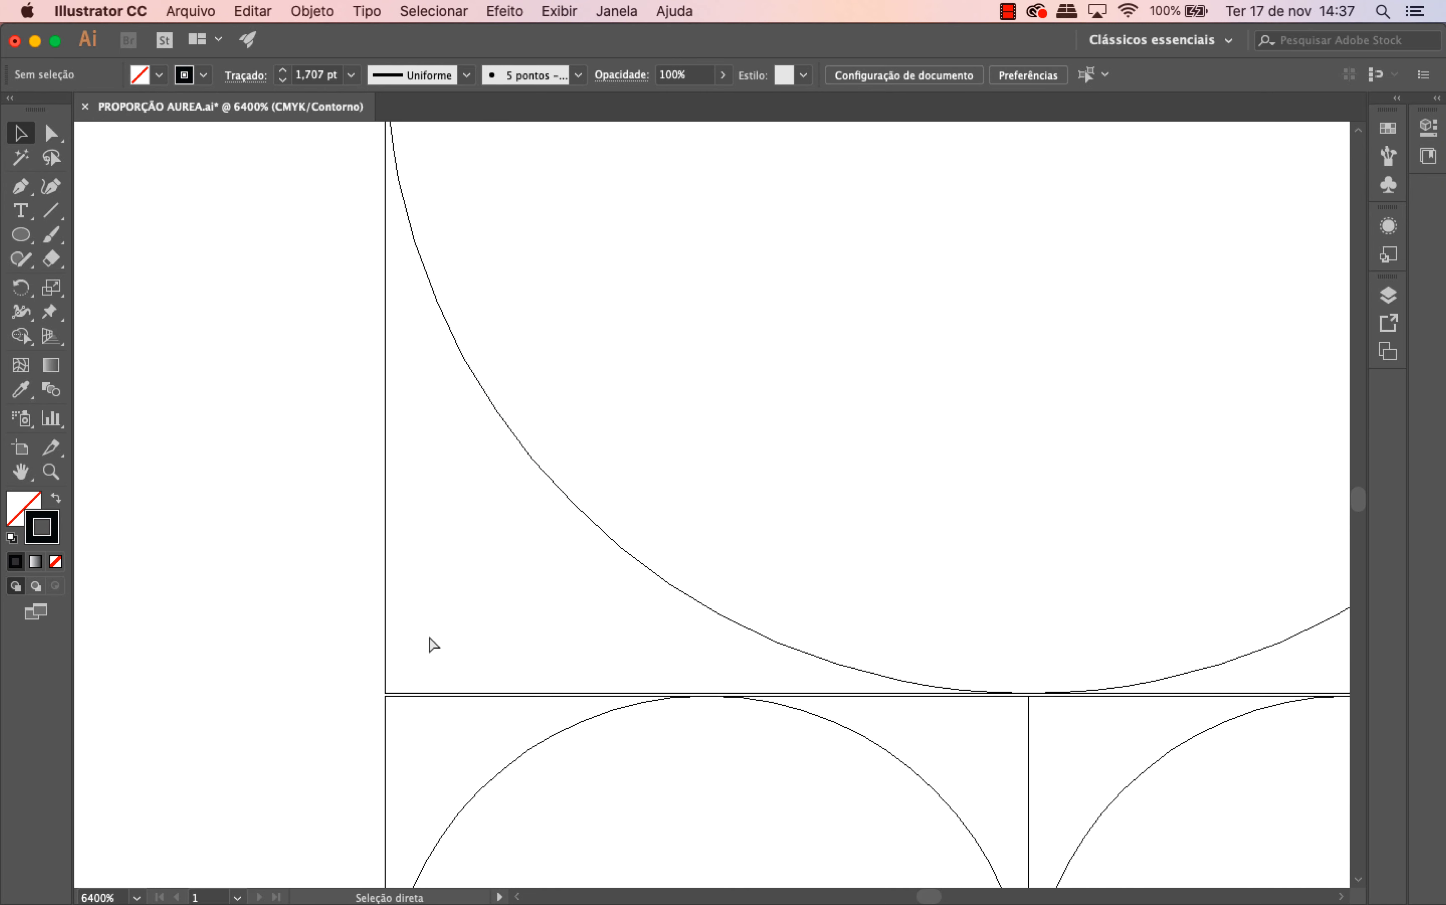
pyautogui.moveTo(216, 508); pyautogui.dragTo(577, 518)
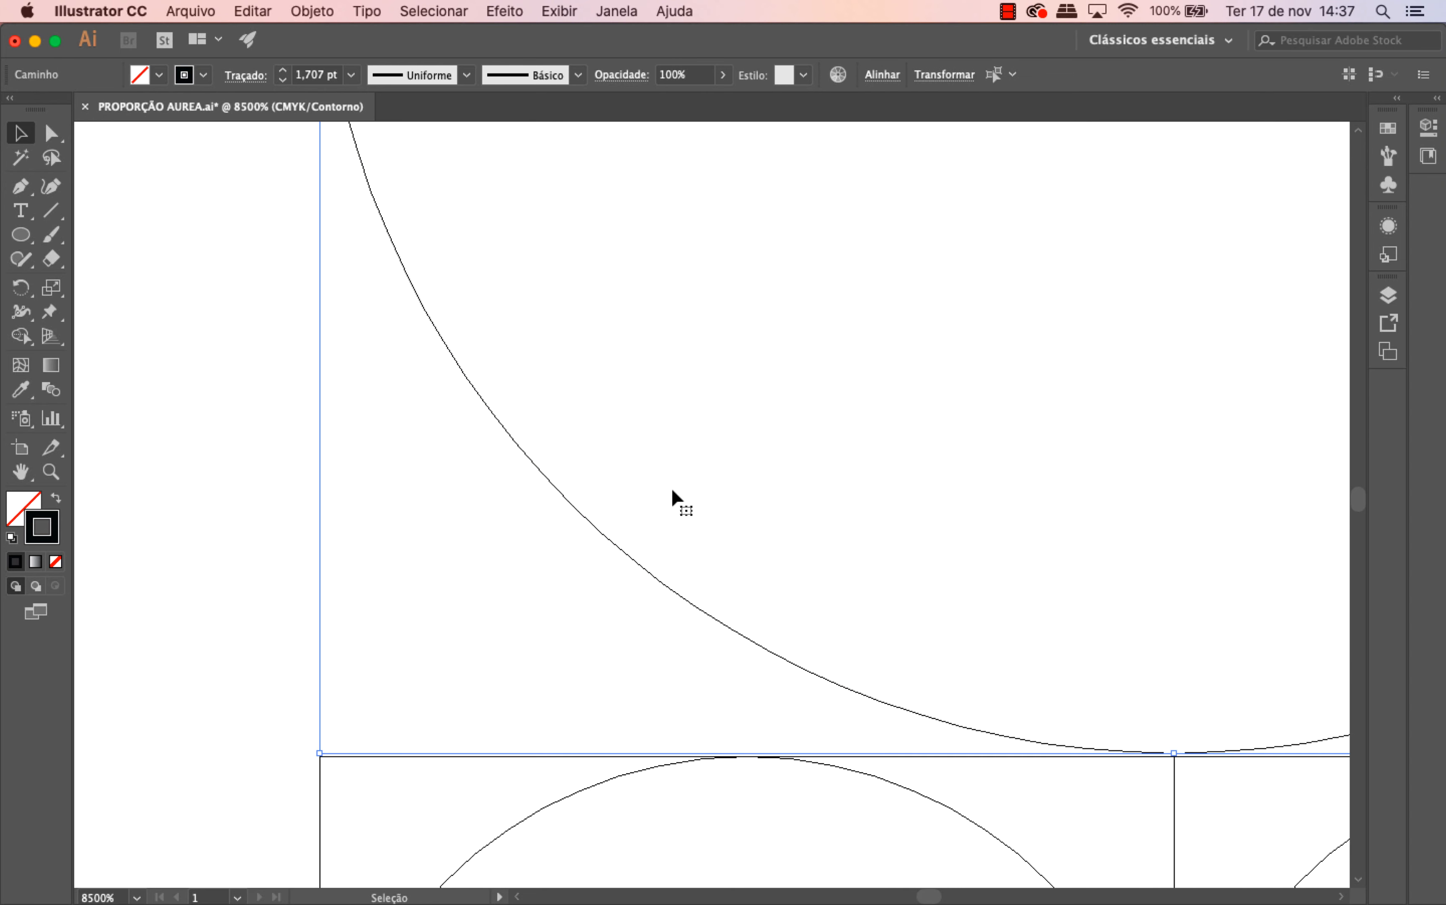
pyautogui.moveTo(317, 598); pyautogui.dragTo(317, 602)
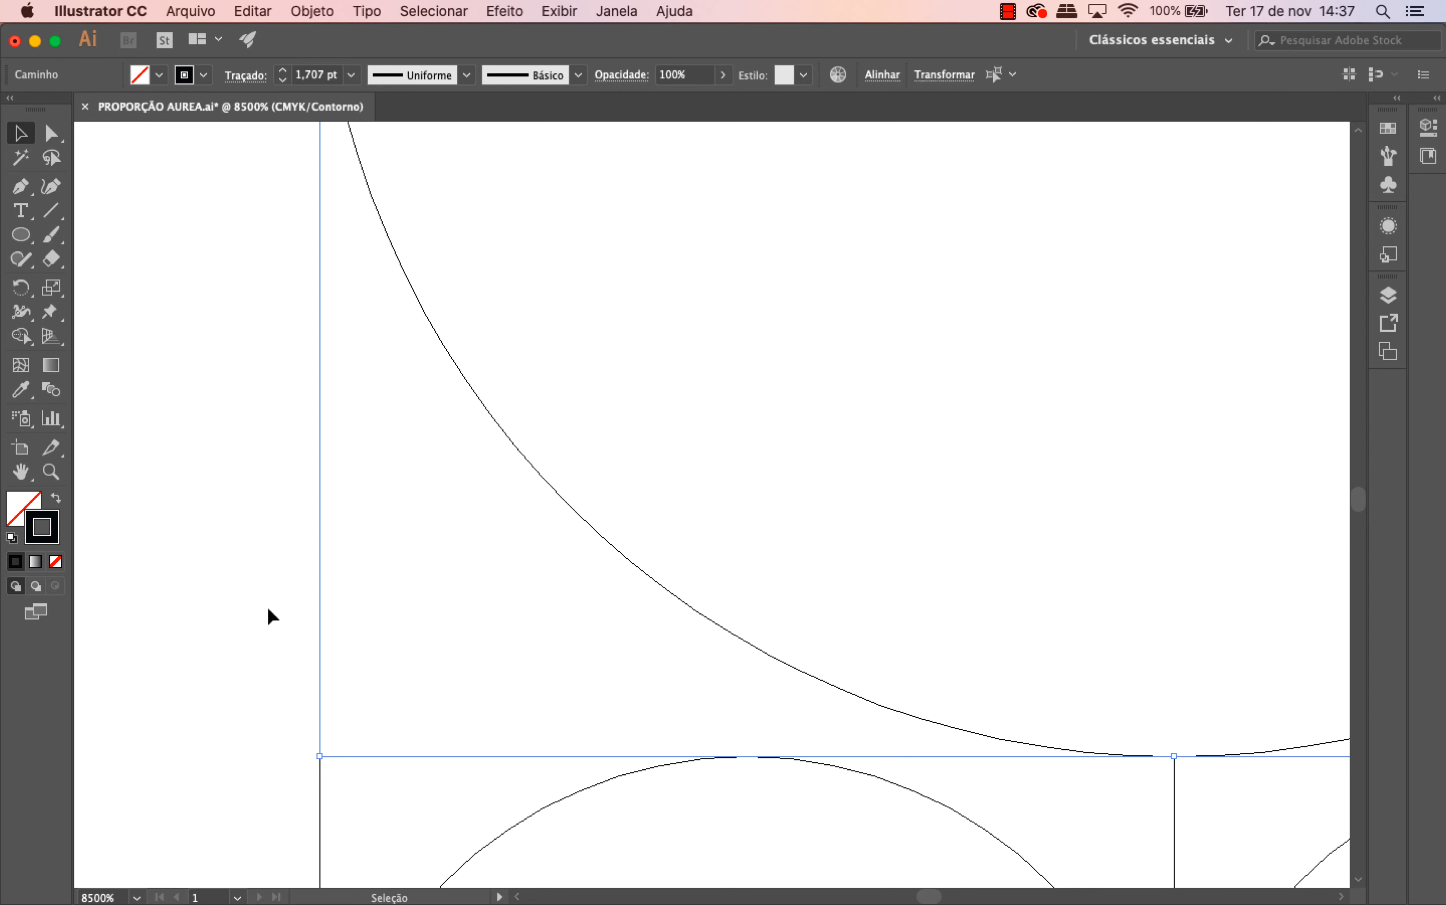
pyautogui.click(267, 607)
# - Check the alignment of the large square's right edge with the small square below it
pyautogui.scroll(-1, 341, 700)
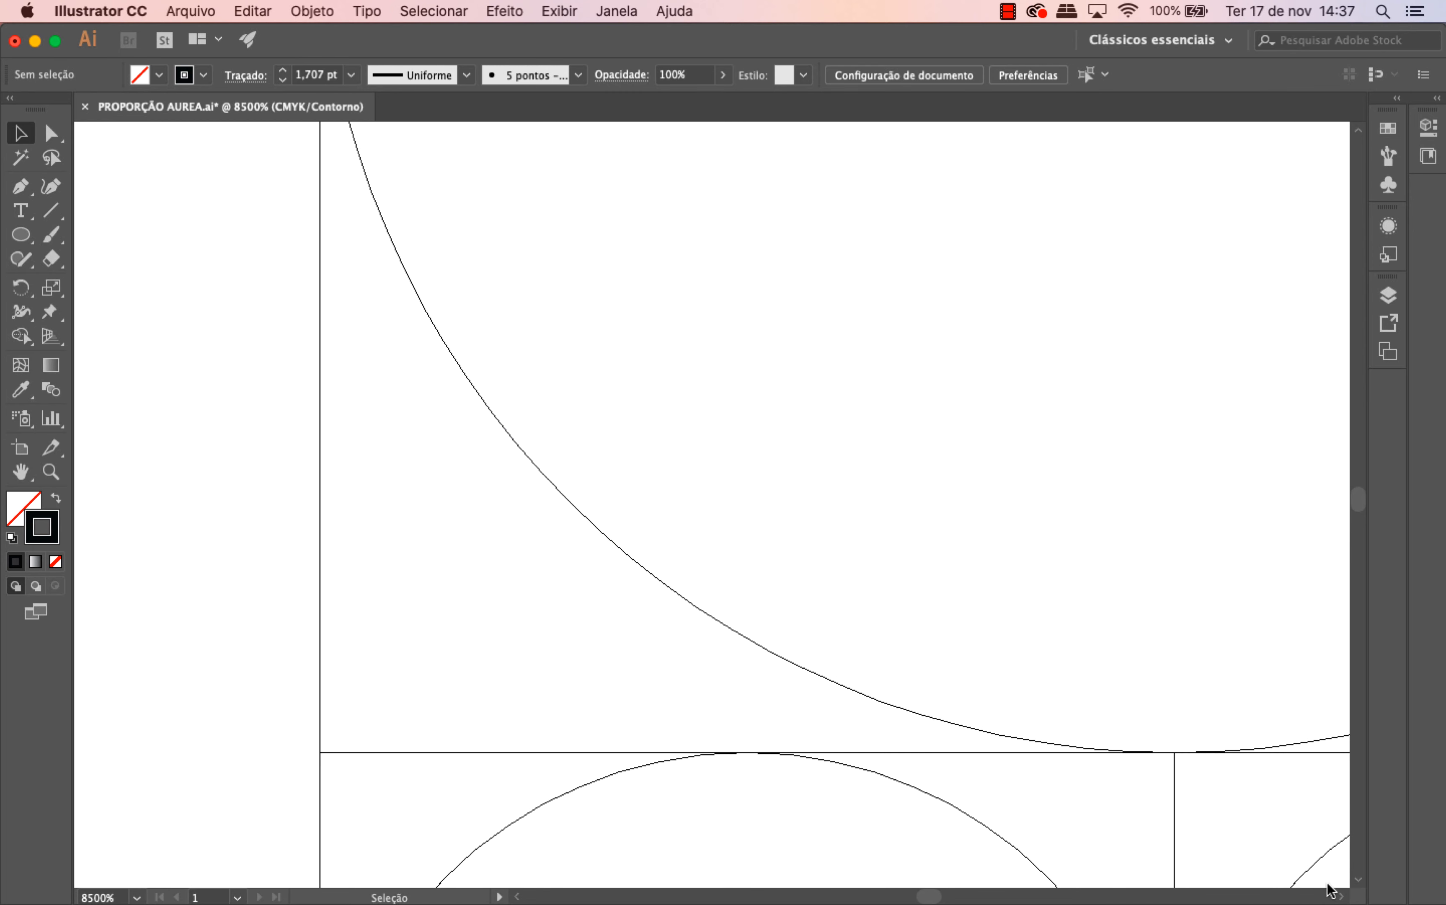
pyautogui.hscroll(15, 1105, 724)
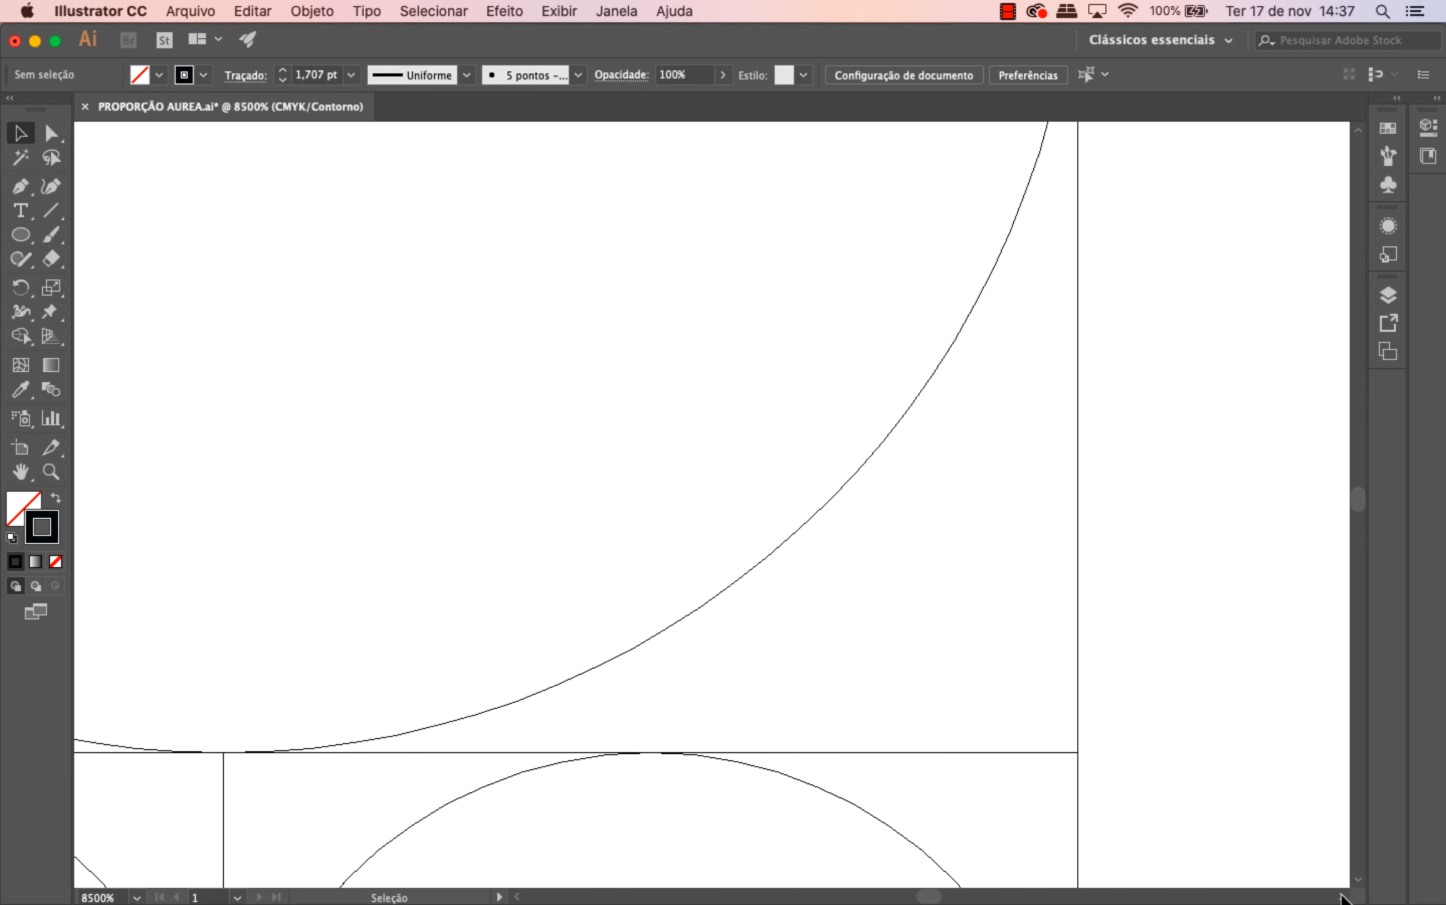
pyautogui.press('super+minus')
pyautogui.press('super+minus')
pyautogui.press('super+minus')
pyautogui.press('super+minus')
pyautogui.press('super+minus')
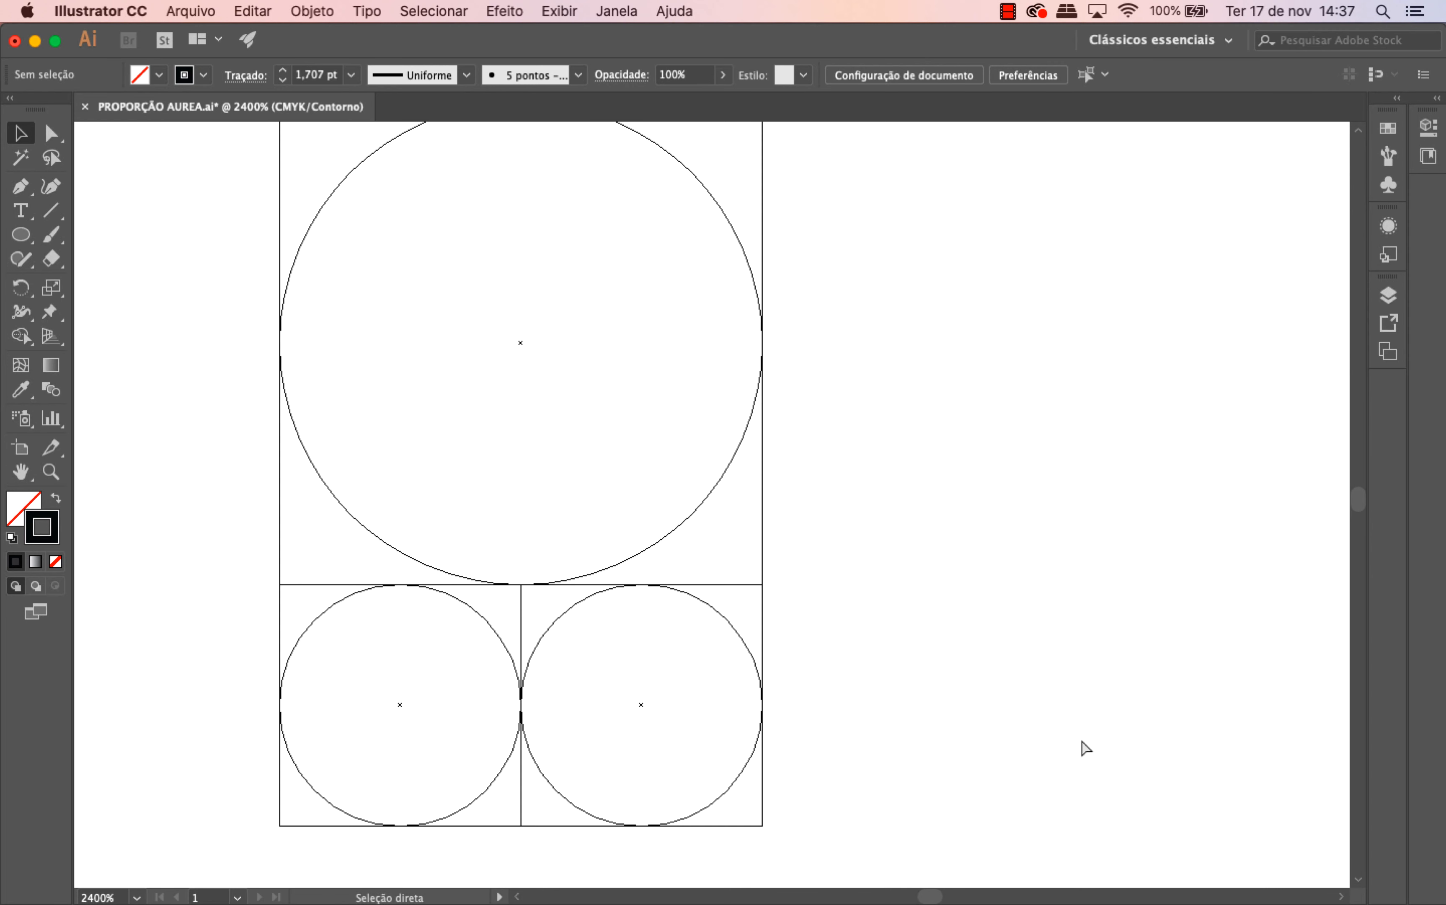
# - Rotate the whole construction 90° clockwise so the large square sits to the right of the two small squares
pyautogui.moveTo(933, 736); pyautogui.dragTo(348, 336)
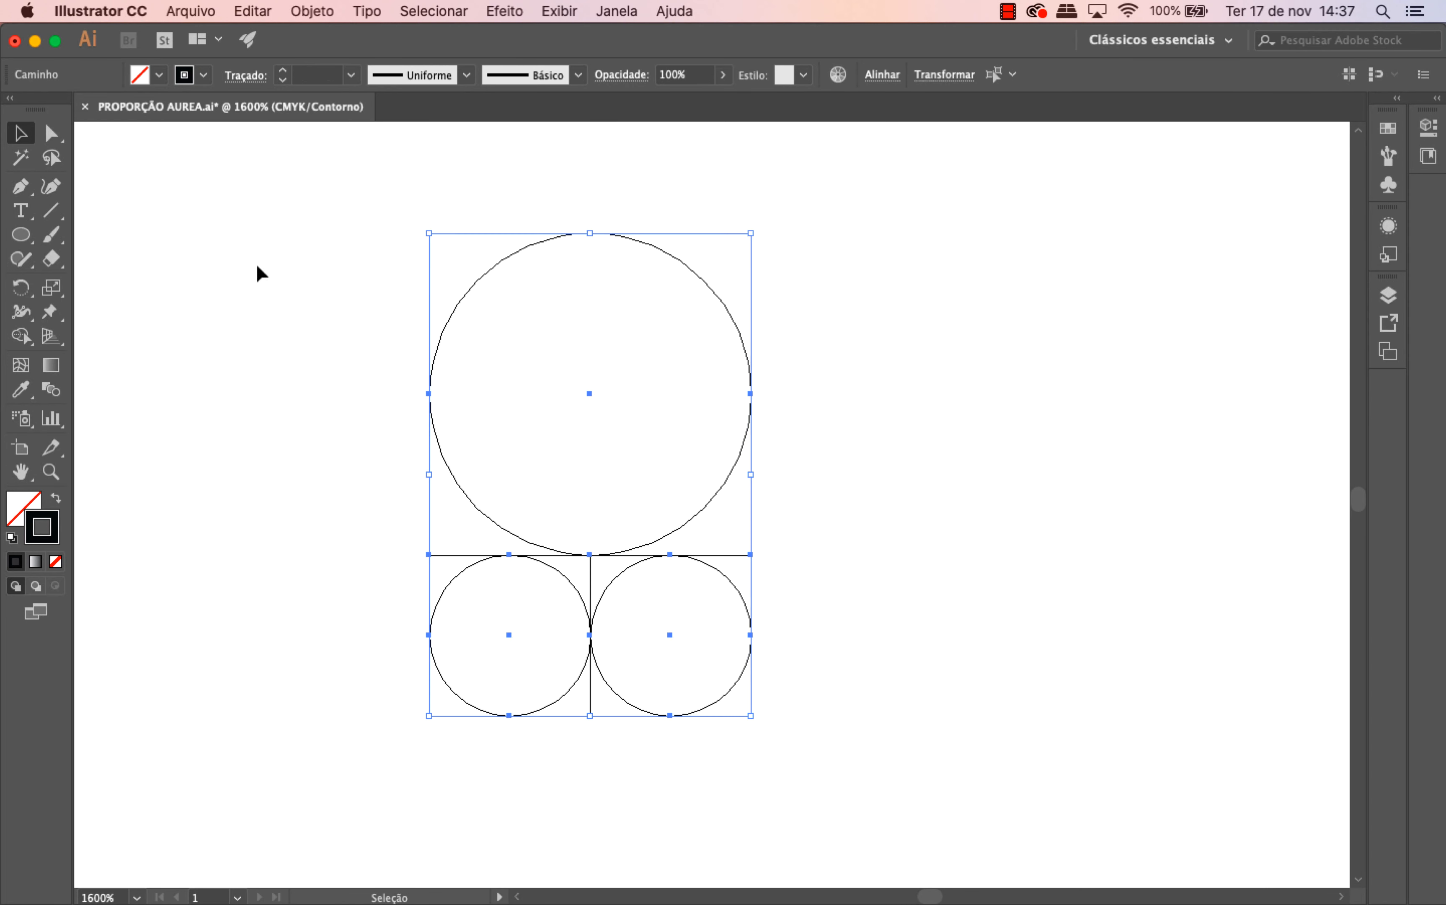
pyautogui.click(20, 289)
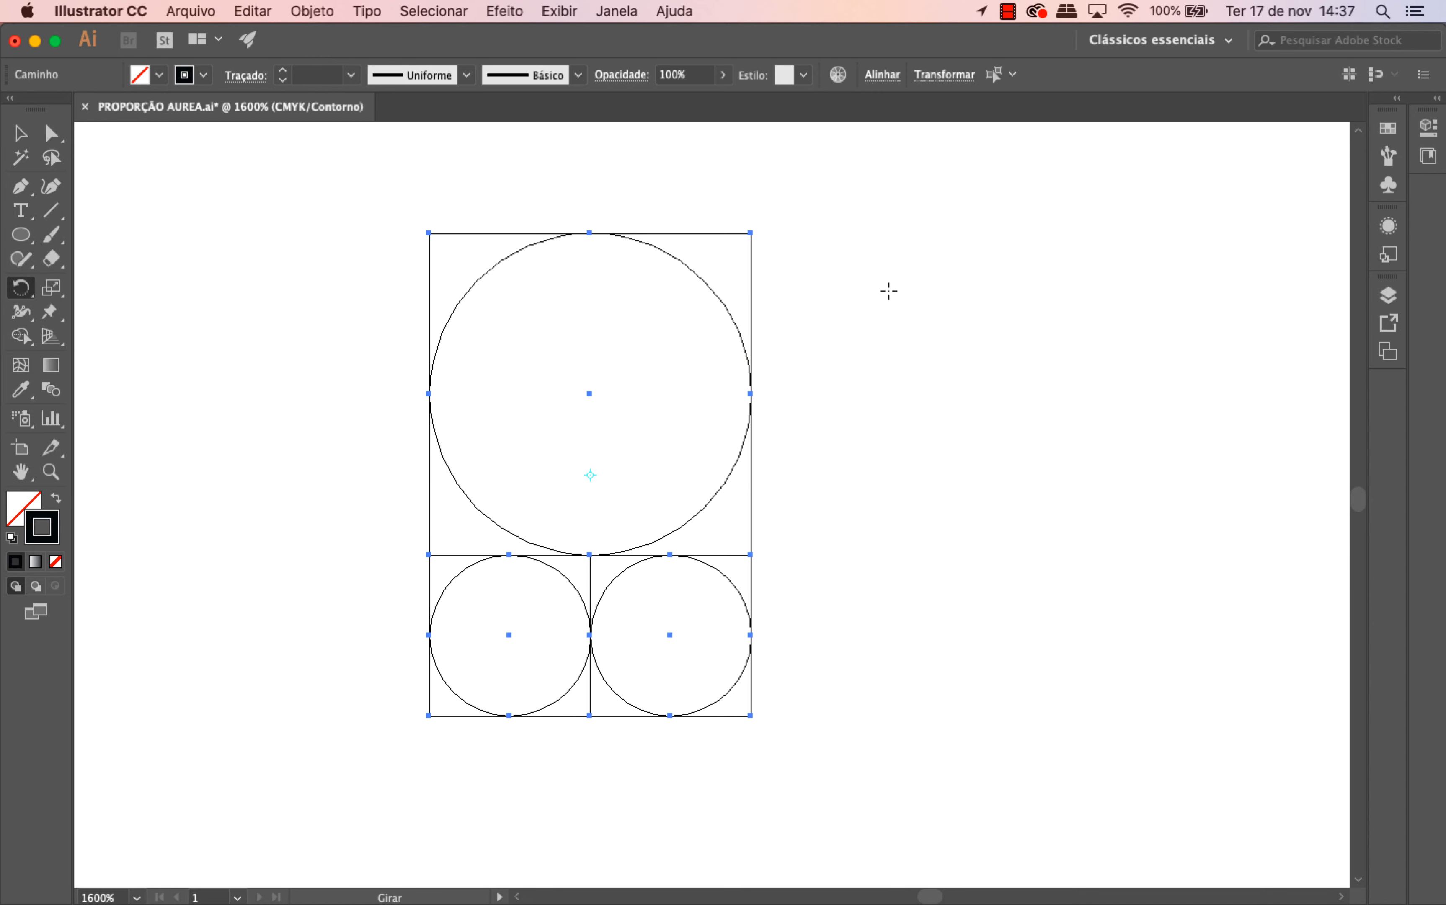
pyautogui.moveTo(889, 290); pyautogui.dragTo(770, 661)
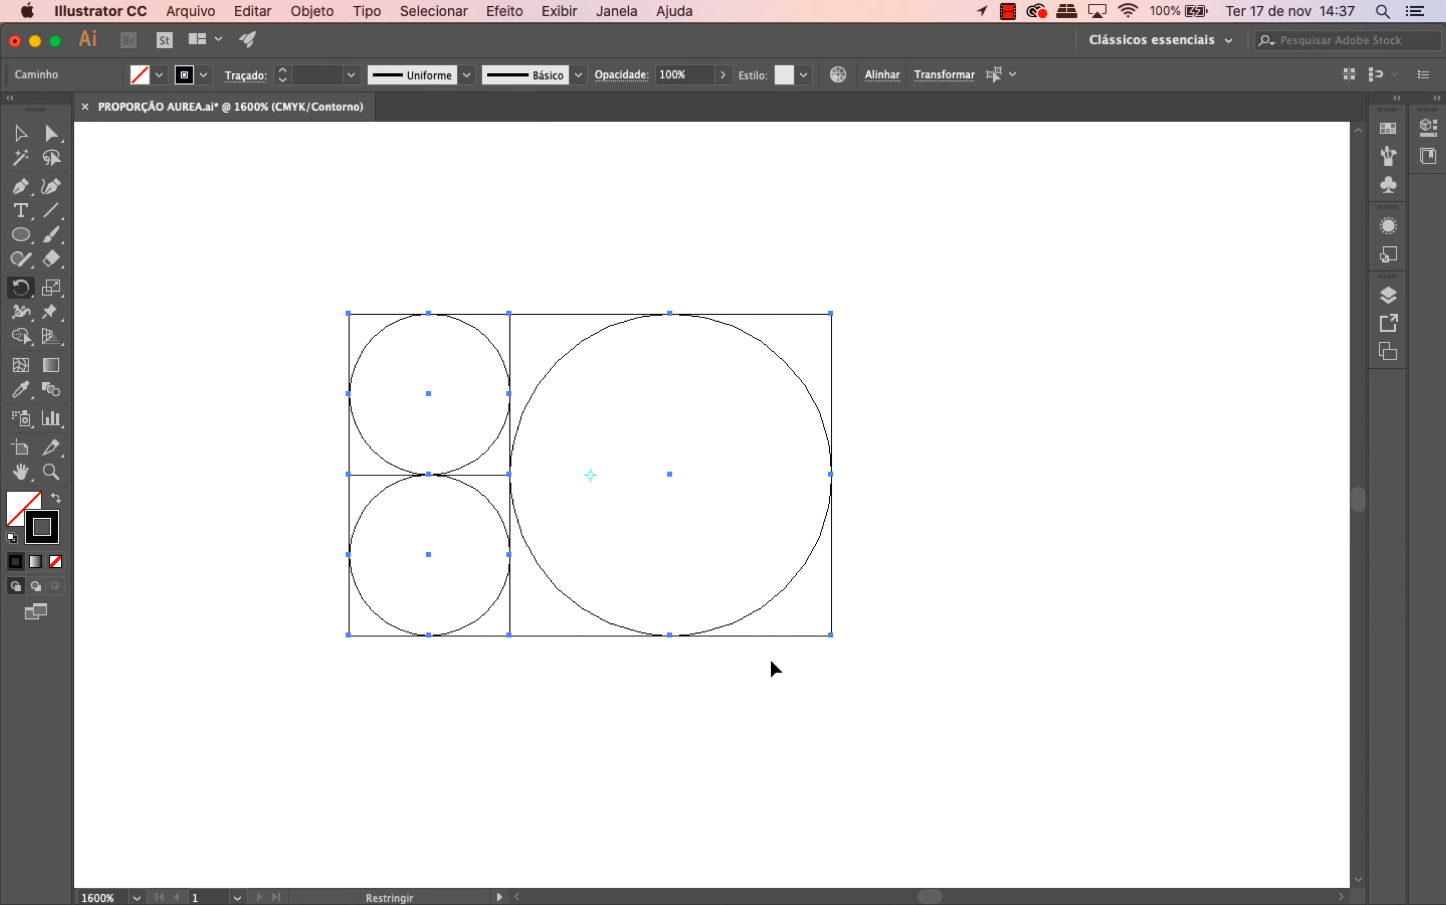
pyautogui.click(20, 135)
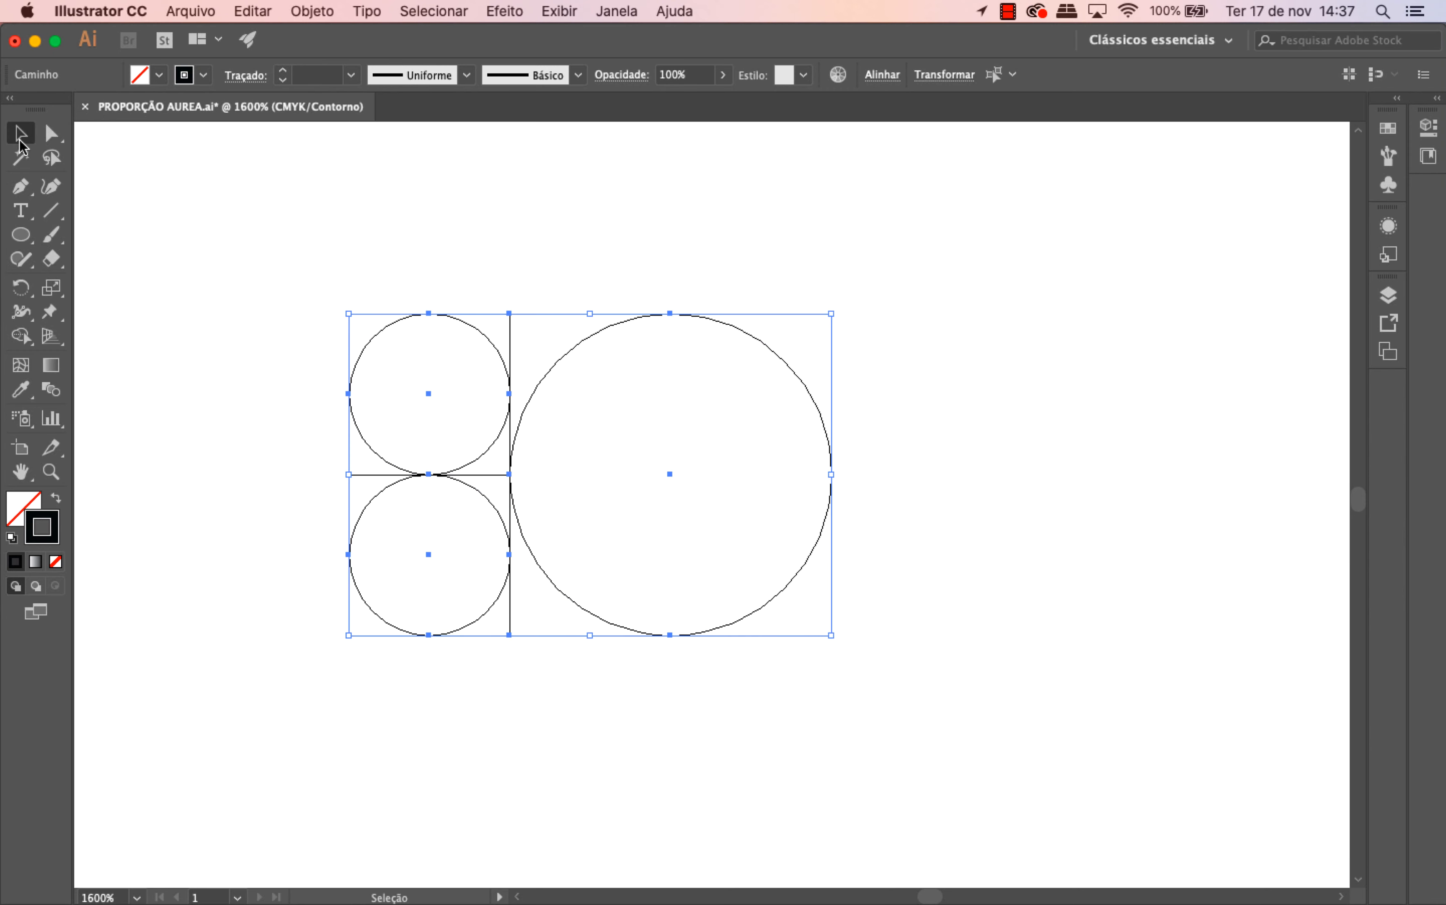
pyautogui.click(225, 314)
pyautogui.moveTo(213, 265); pyautogui.dragTo(894, 639)
pyautogui.click(1010, 613)
# - Duplicate the large square with its circle directly above the original, with their edges touching
pyautogui.moveTo(904, 282); pyautogui.dragTo(726, 781)
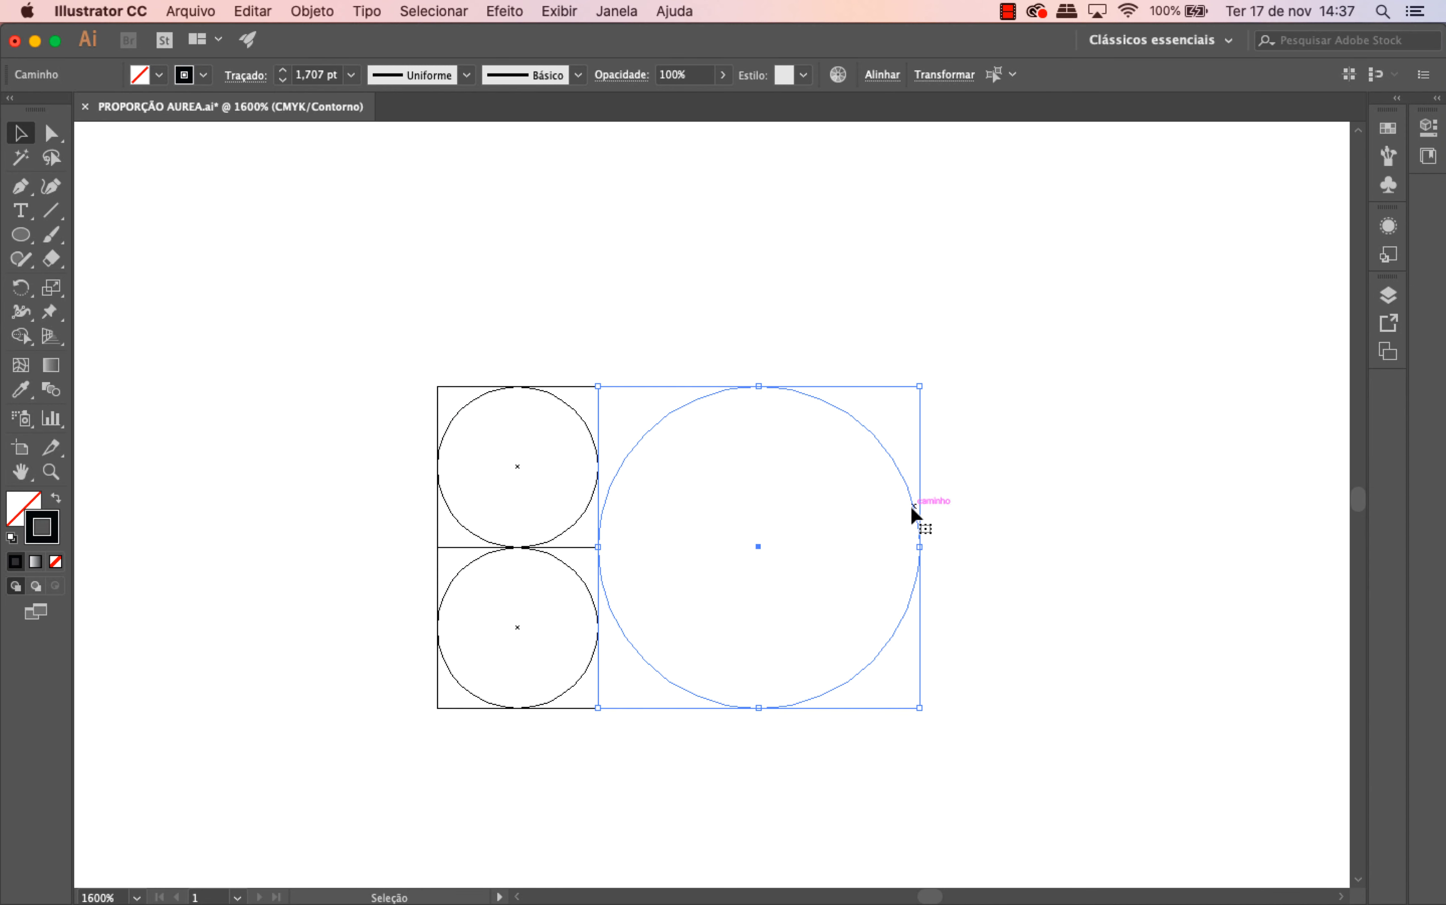
pyautogui.moveTo(910, 507); pyautogui.dragTo(897, 186)
pyautogui.click(1026, 323)
pyautogui.scroll(5, 1026, 371)
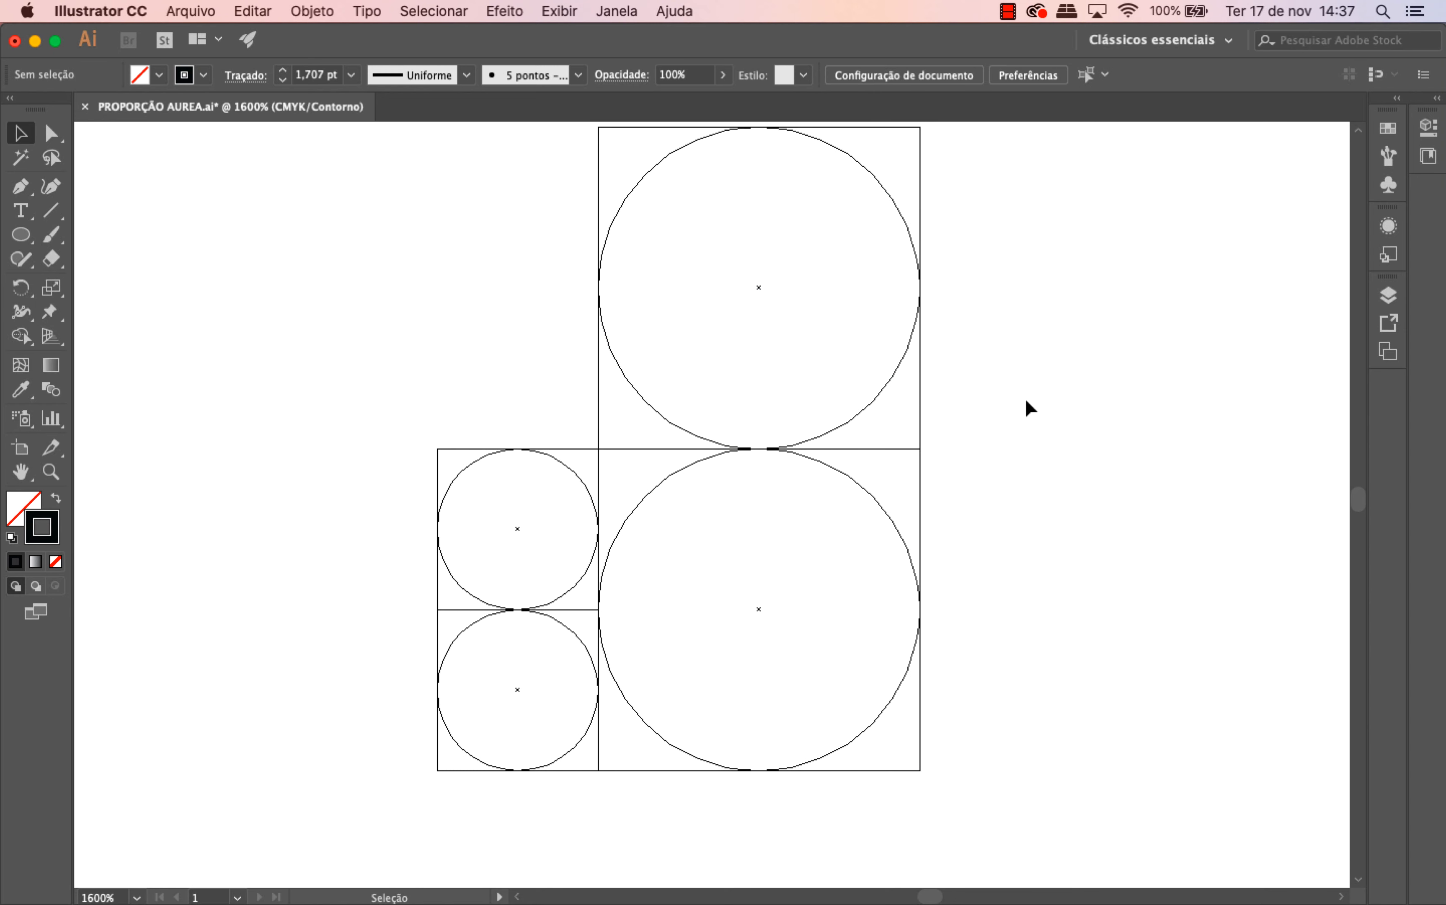
# - Scale the duplicated upper square and circle proportionally toward the upper left until they span the width of all squares below
pyautogui.moveTo(1030, 445); pyautogui.dragTo(519, 228)
pyautogui.scroll(3, 575, 275)
pyautogui.press('super+minus')
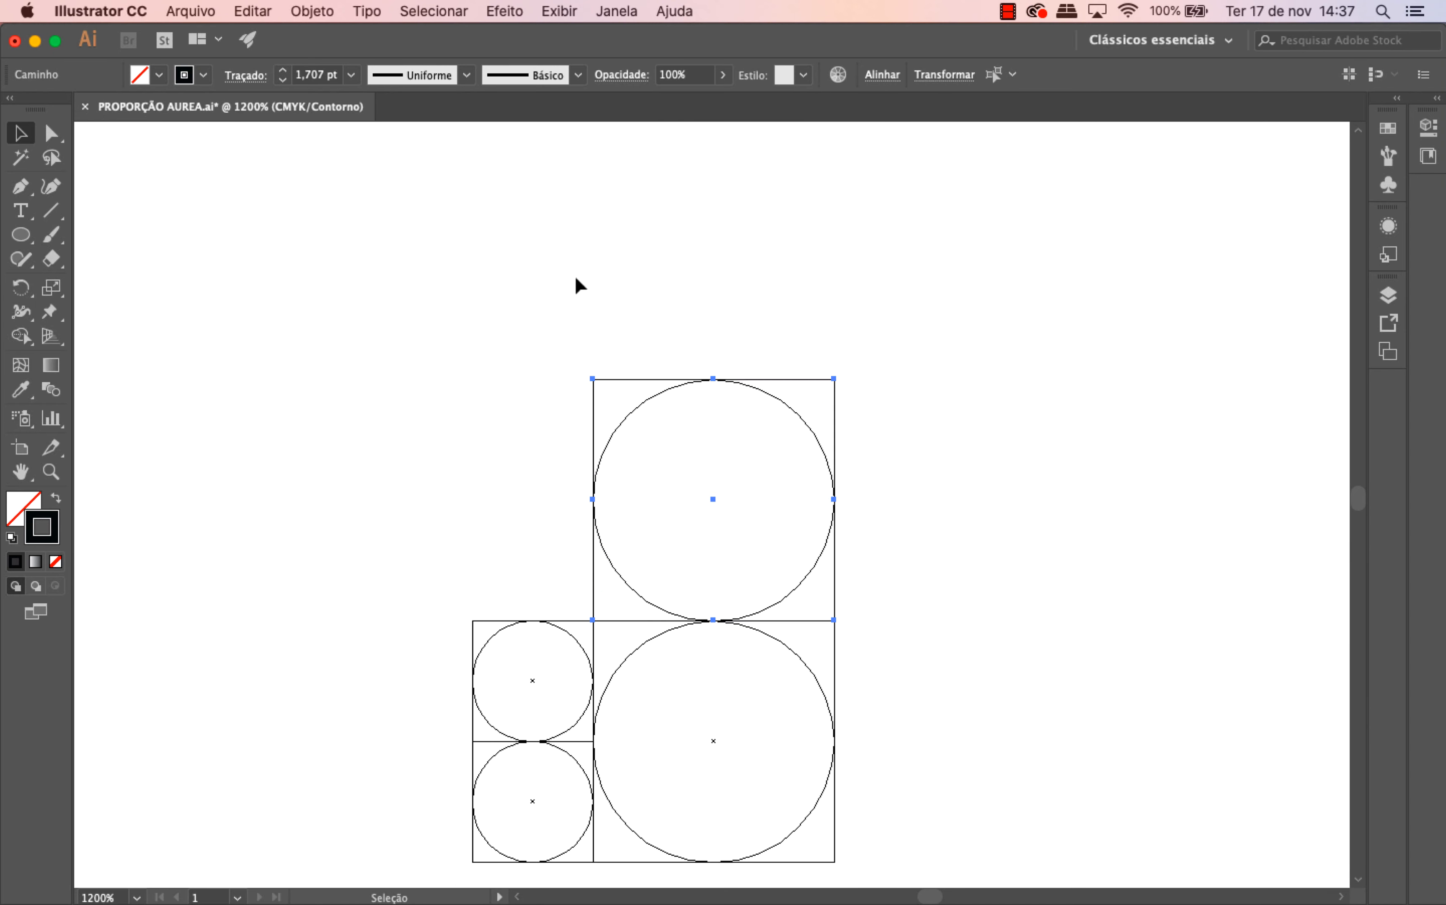
pyautogui.moveTo(593, 377); pyautogui.dragTo(381, 265)
pyautogui.click(367, 299)
# - Fine-tune the size of the enlarged square and circle so their left edge lines up with the small squares below
pyautogui.press('super+plus')
pyautogui.press('super+plus')
pyautogui.press('super+plus')
pyautogui.scroll(-3, 585, 488)
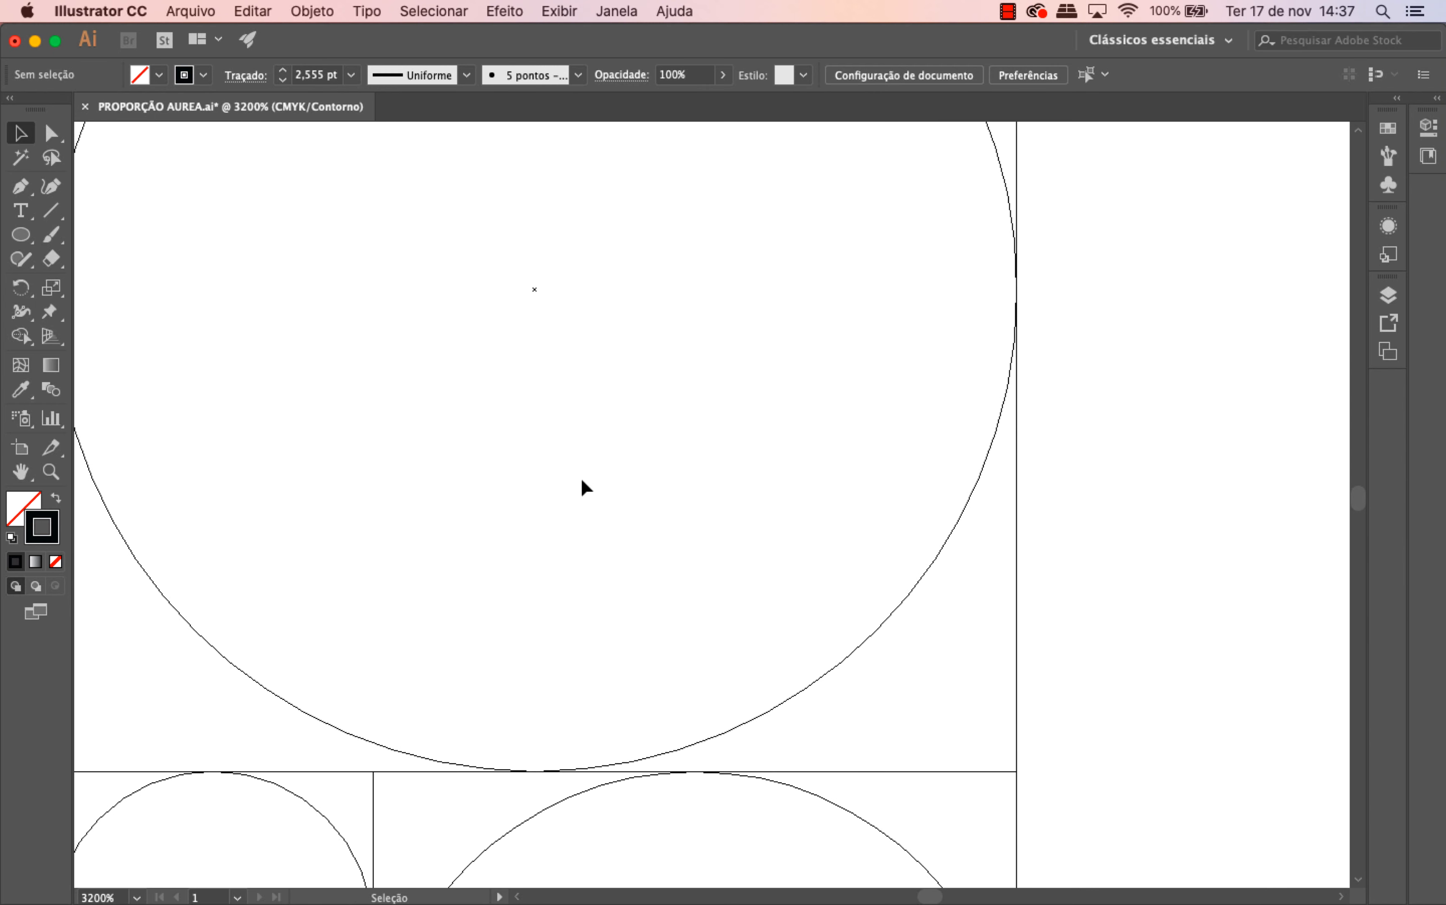
pyautogui.hscroll(-5, 889, 835)
pyautogui.click(268, 636)
pyautogui.press('super+plus')
pyautogui.hscroll(-8, 558, 703)
pyautogui.scroll(-10, 561, 713)
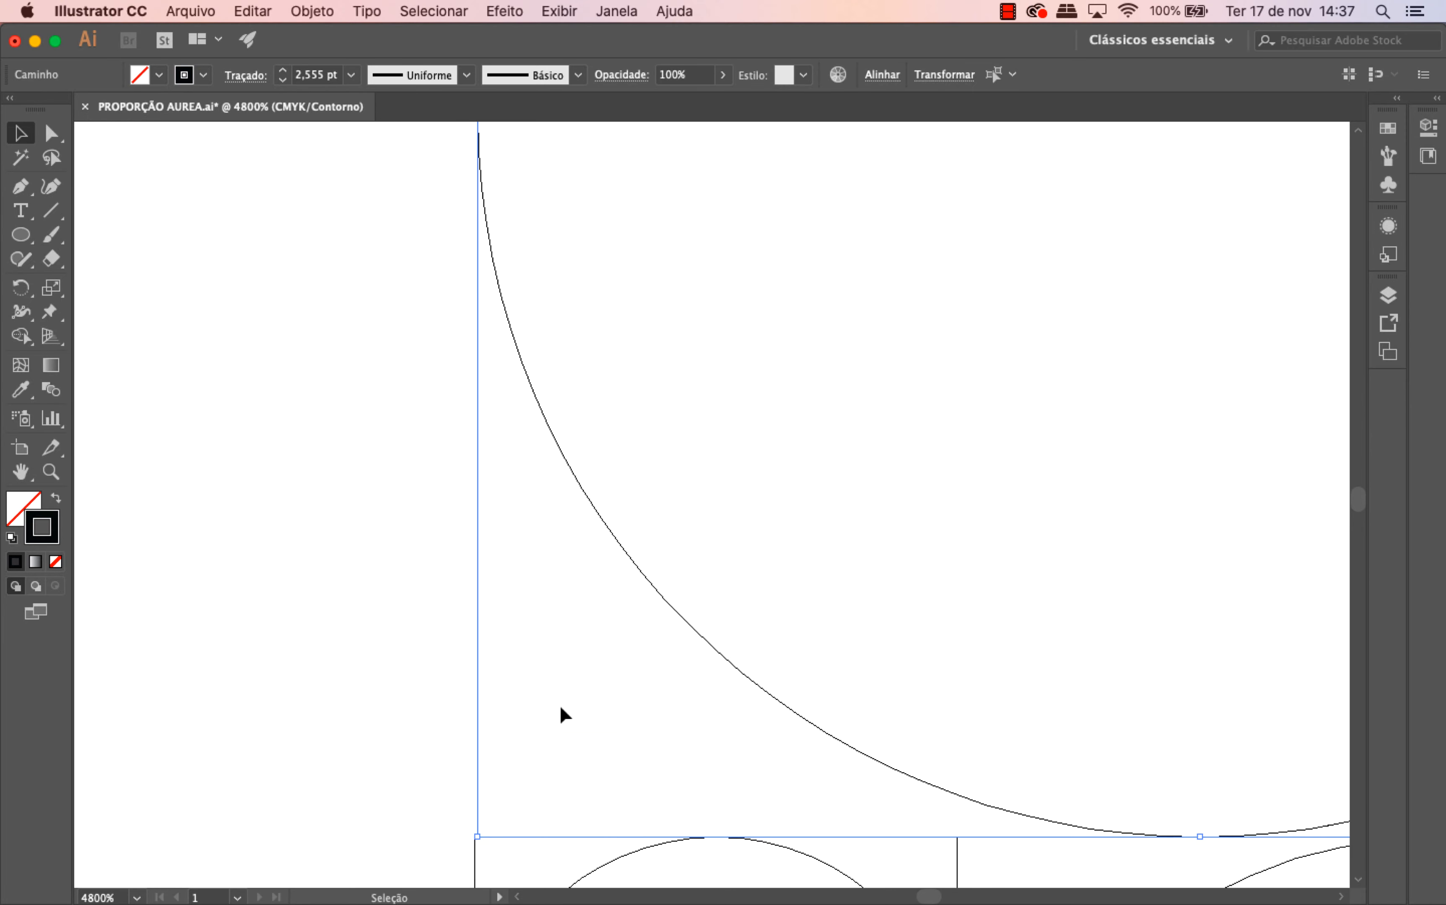
pyautogui.moveTo(477, 654)
pyautogui.mouseDown()
pyautogui.moveTo(540, 591)
pyautogui.moveTo(462, 668)
pyautogui.moveTo(475, 659)
pyautogui.mouseUp()
pyautogui.moveTo(478, 595)
pyautogui.mouseDown()
pyautogui.moveTo(477, 575)
pyautogui.moveTo(478, 596)
pyautogui.mouseUp()
pyautogui.click(388, 574)
# - Rotate all four squares and circles 90° clockwise so the largest square ends up on the right side
pyautogui.press('super+minus')
pyautogui.press('super+minus')
pyautogui.press('super+minus')
pyautogui.press('super+minus')
pyautogui.press('super+minus')
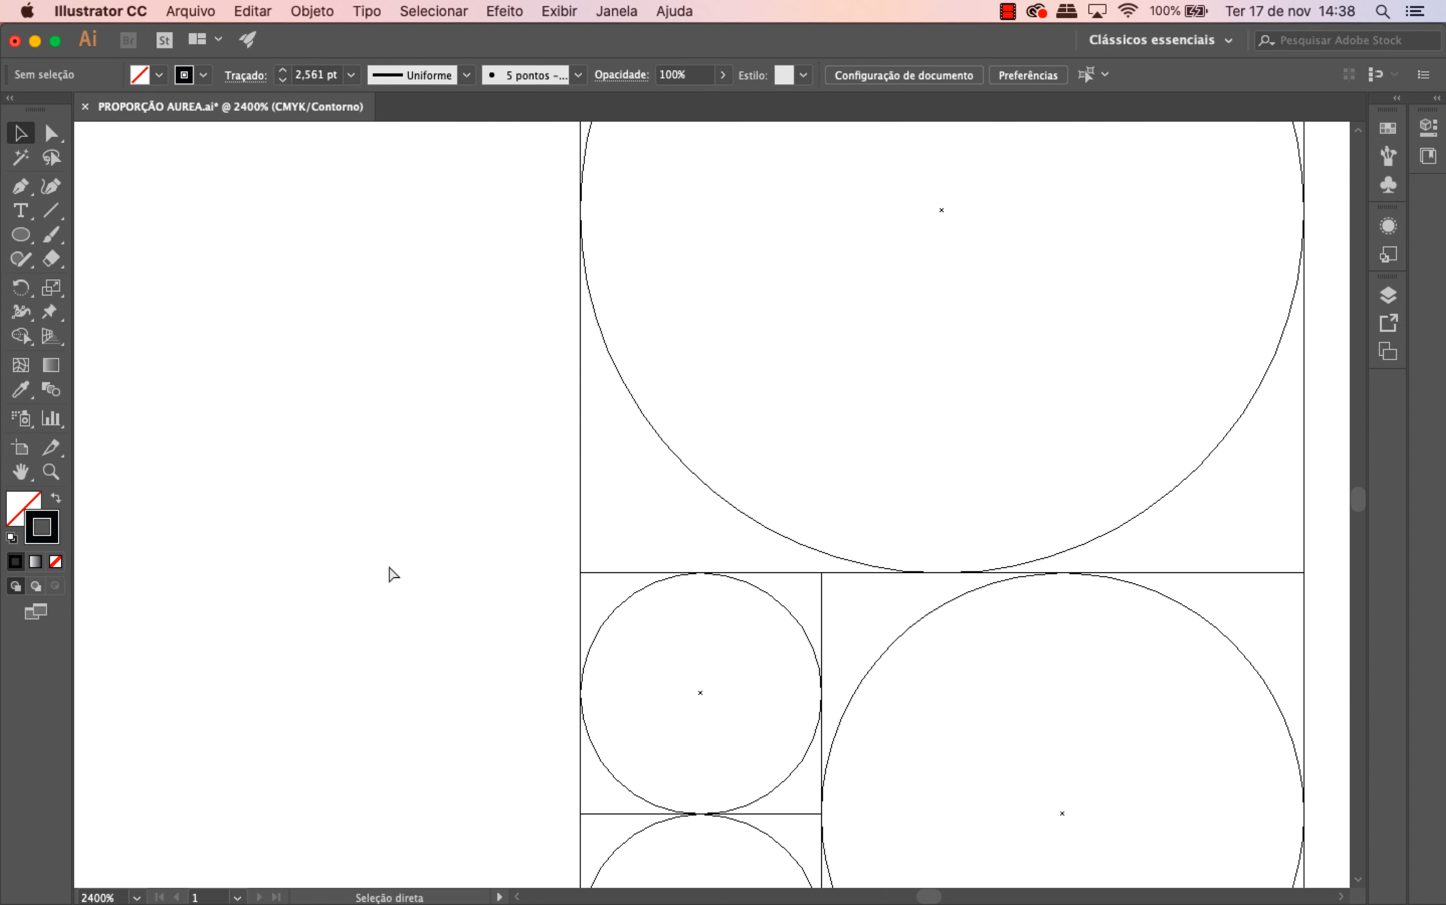
pyautogui.moveTo(490, 276); pyautogui.dragTo(969, 770)
pyautogui.press('r')
pyautogui.moveTo(931, 385); pyautogui.dragTo(891, 637)
pyautogui.click(10, 123)
pyautogui.click(1008, 259)
# - Duplicate the largest of the four squares with its circle straight up onto its own top edge
pyautogui.moveTo(991, 256); pyautogui.dragTo(915, 647)
pyautogui.scroll(2, 1055, 542)
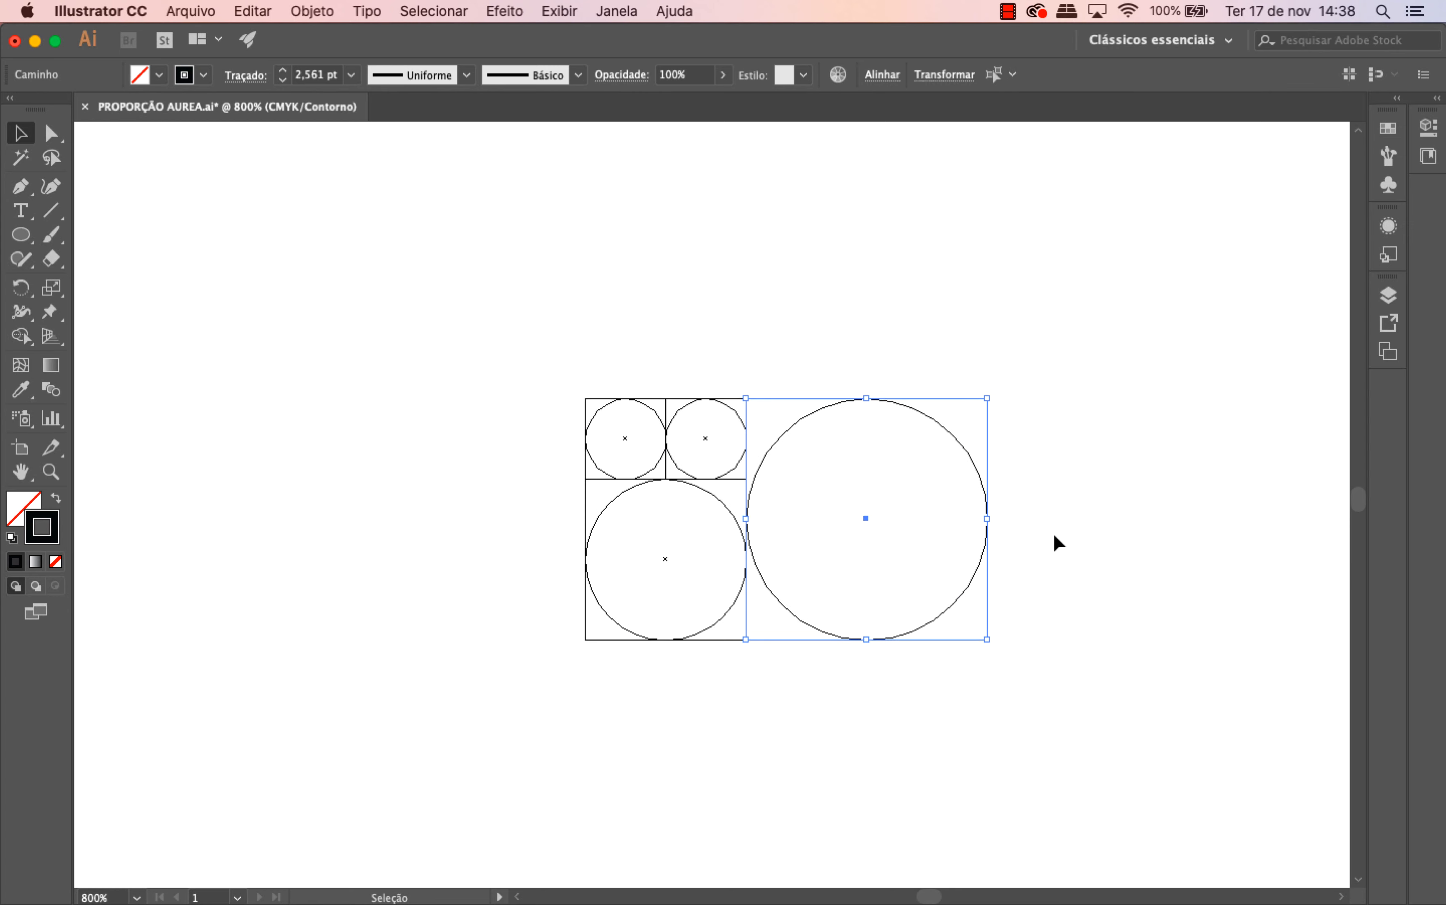
pyautogui.moveTo(949, 460); pyautogui.dragTo(952, 218)
pyautogui.click(1050, 291)
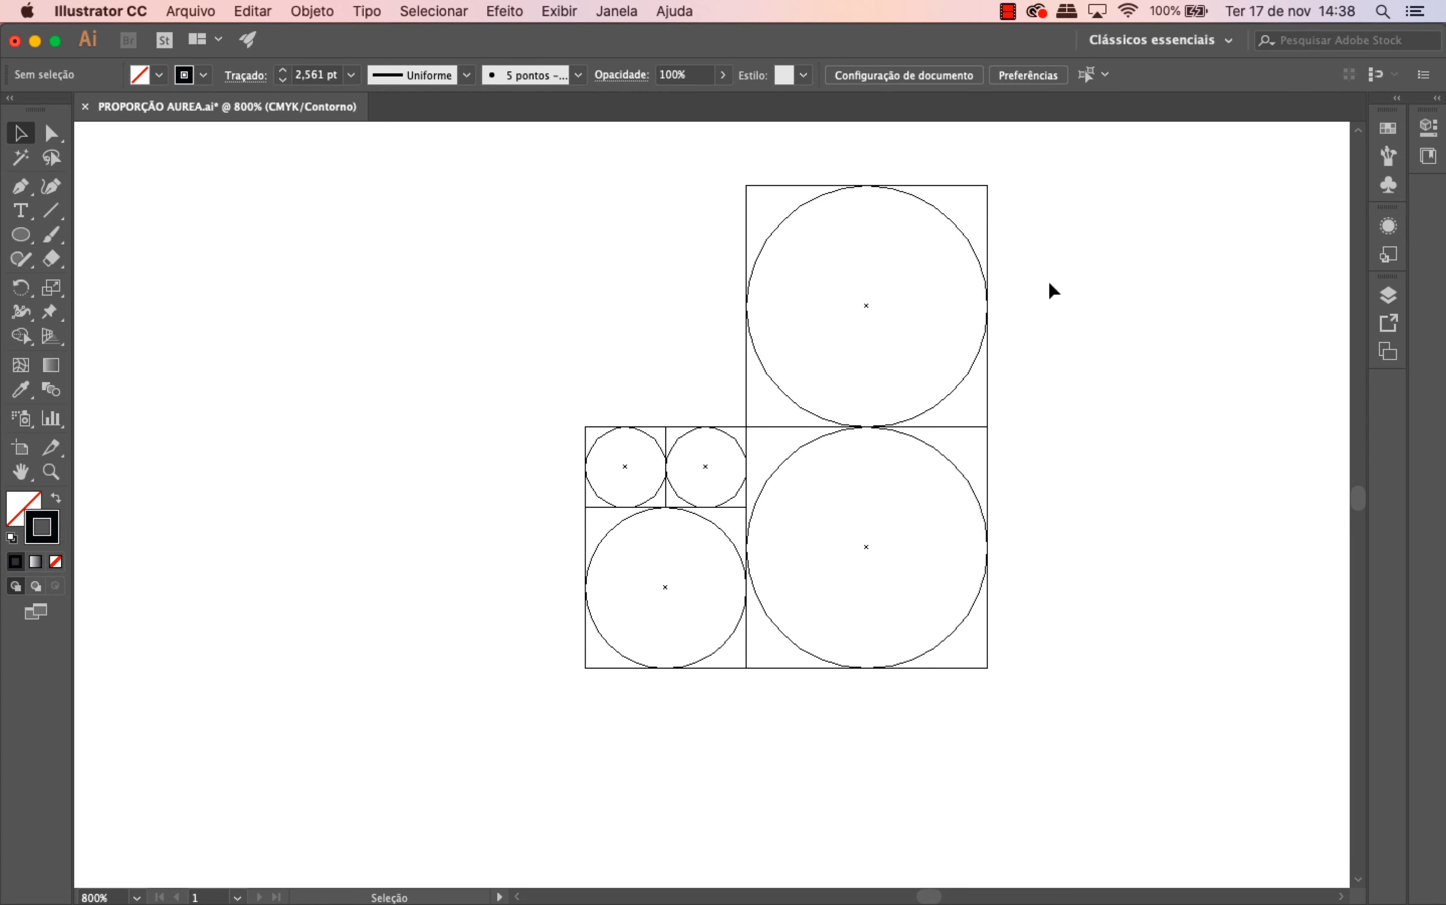
# - Scale the new top square and circle proportionally until they cover the width of the four-square block beneath
pyautogui.scroll(8, 1078, 419)
pyautogui.click(987, 464)
pyautogui.moveTo(745, 438); pyautogui.dragTo(573, 275)
# - Adjust the fifth square and circle slightly so their left edge meets the left edge of the block beneath
pyautogui.press('super+equal')
pyautogui.press('super+equal')
pyautogui.press('super+equal')
pyautogui.scroll(-7, 532, 369)
pyautogui.hscroll(-2, 281, 675)
pyautogui.press('super+equal')
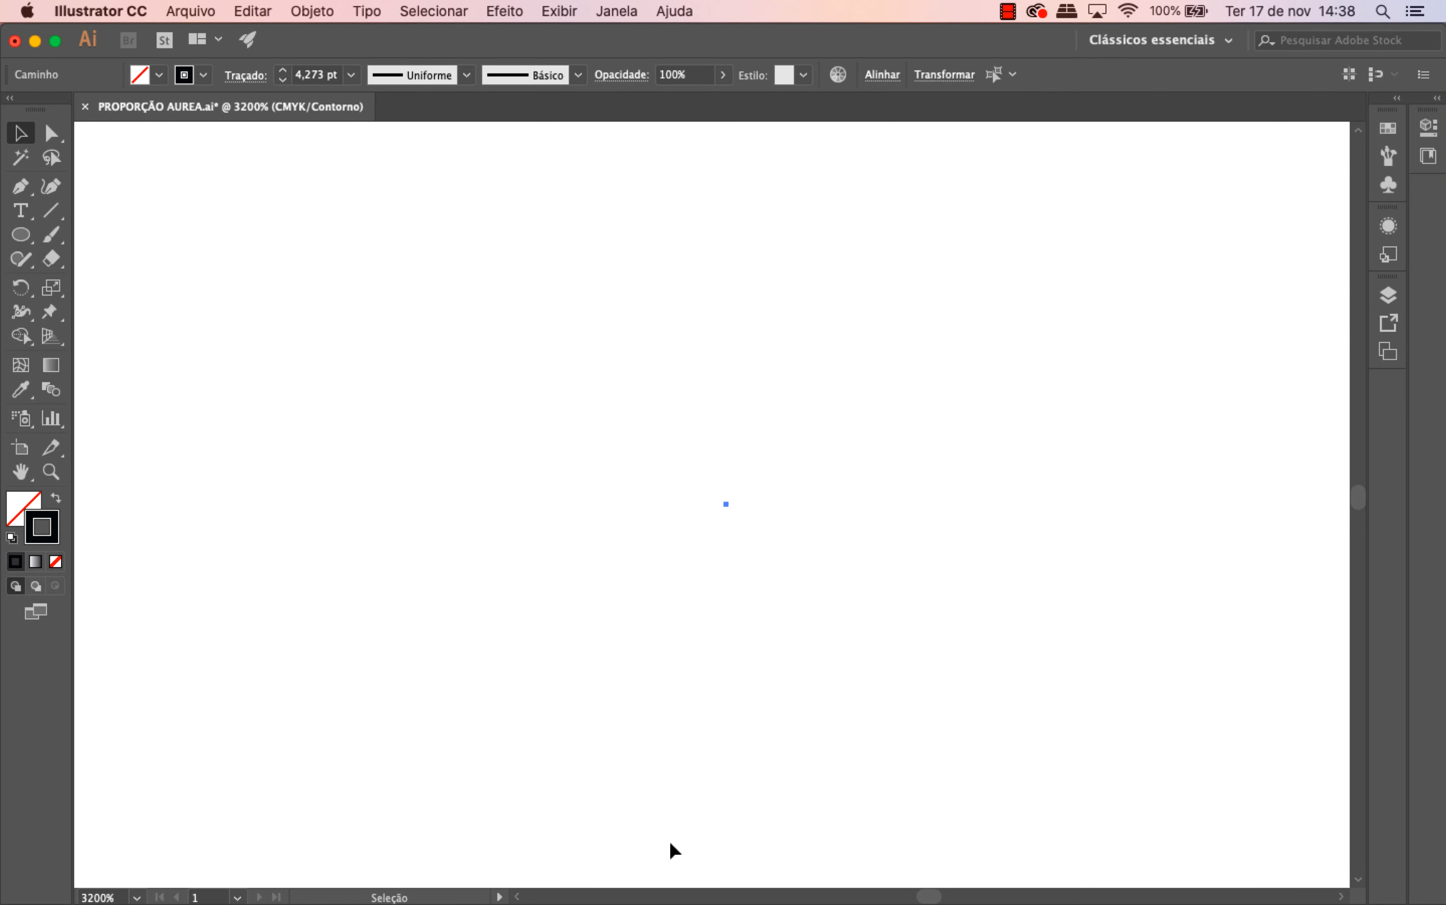
pyautogui.hscroll(-7, 522, 867)
pyautogui.scroll(-10, 447, 719)
pyautogui.moveTo(340, 684)
pyautogui.mouseDown()
pyautogui.moveTo(381, 644)
pyautogui.moveTo(340, 685)
pyautogui.mouseUp()
pyautogui.moveTo(340, 616)
pyautogui.mouseDown()
pyautogui.moveTo(338, 587)
pyautogui.moveTo(339, 626)
pyautogui.mouseUp()
pyautogui.click(256, 626)
# - Rotate the five-square construction 90° clockwise so its largest square is on the right
pyautogui.press('super+minus')
pyautogui.press('super+minus')
pyautogui.press('super+minus')
pyautogui.press('super+minus')
pyautogui.press('super+minus')
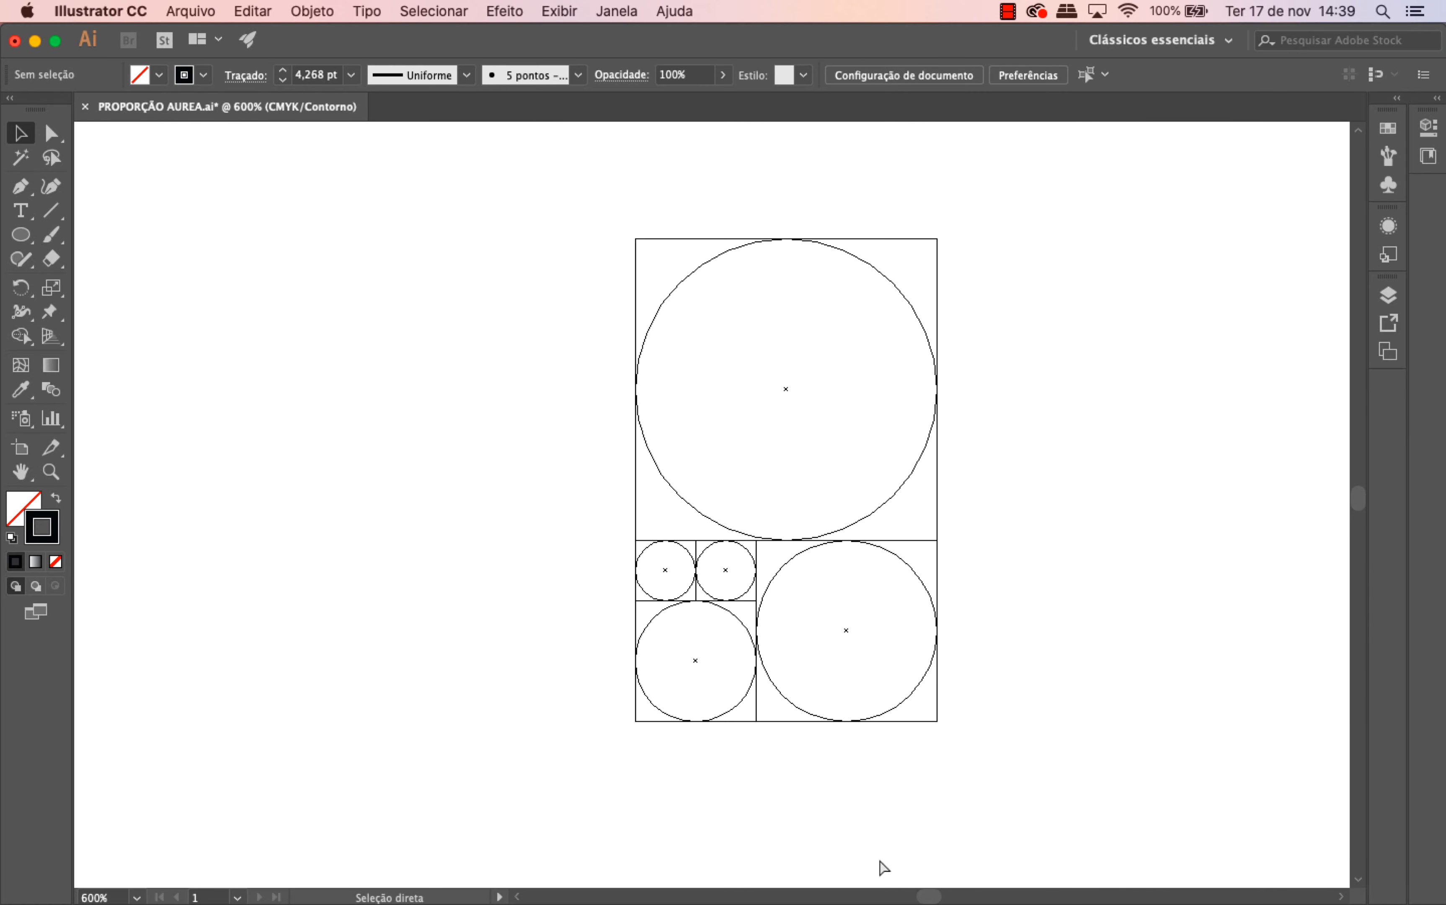
pyautogui.moveTo(1062, 742); pyautogui.dragTo(552, 337)
pyautogui.press('r')
pyautogui.moveTo(1036, 413); pyautogui.dragTo(848, 726)
pyautogui.click(21, 133)
pyautogui.click(1340, 876)
# - Duplicate the largest square and circle of the five-square construction directly above the original
pyautogui.scroll(1, 1339, 875)
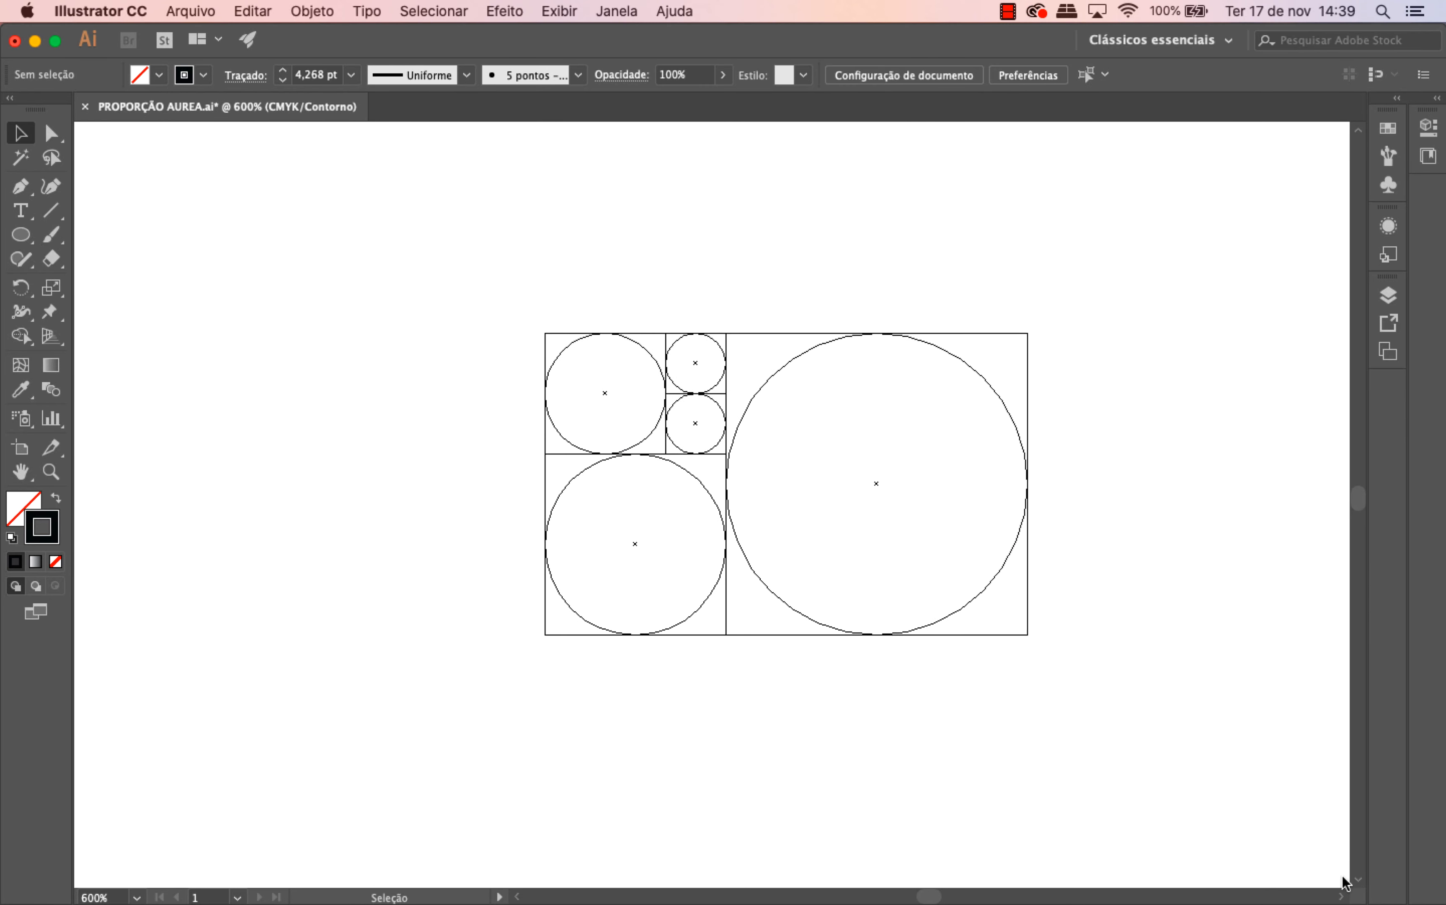
pyautogui.hscroll(4, 1317, 865)
pyautogui.scroll(1, 1292, 861)
pyautogui.click(900, 526)
pyautogui.moveTo(900, 525); pyautogui.dragTo(904, 223)
pyautogui.click(994, 358)
# - Scale the sixth square and circle proportionally to the full width of the construction below and align their left edge with it
pyautogui.press('super+minus')
pyautogui.moveTo(610, 406); pyautogui.dragTo(406, 285)
pyautogui.press('super+plus')
pyautogui.press('super+plus')
pyautogui.press('super+plus')
pyautogui.press('super+plus')
pyautogui.scroll(-8, 546, 769)
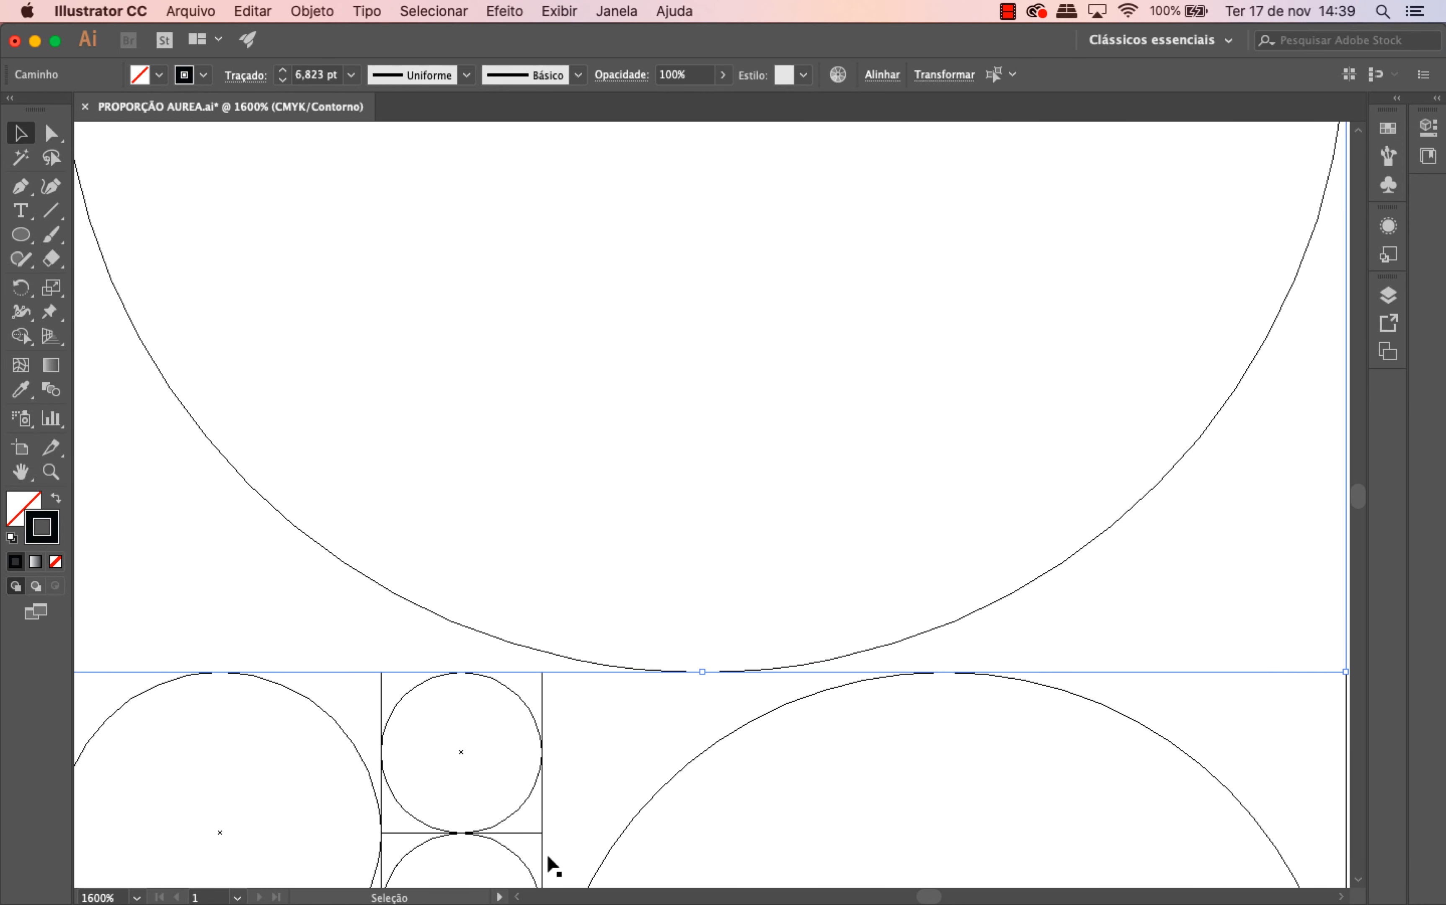
pyautogui.hscroll(-4, 545, 768)
pyautogui.moveTo(278, 671)
pyautogui.mouseDown()
pyautogui.moveTo(278, 629)
pyautogui.moveTo(276, 672)
pyautogui.mouseUp()
pyautogui.click(234, 647)
# - Rotate the six-square construction 90° clockwise so it lies horizontally with the largest square on the right
pyautogui.press('super+minus')
pyautogui.press('super+minus')
pyautogui.press('super+minus')
pyautogui.press('super+minus')
pyautogui.moveTo(365, 245); pyautogui.dragTo(978, 759)
pyautogui.press('r')
pyautogui.moveTo(493, 355); pyautogui.dragTo(893, 217)
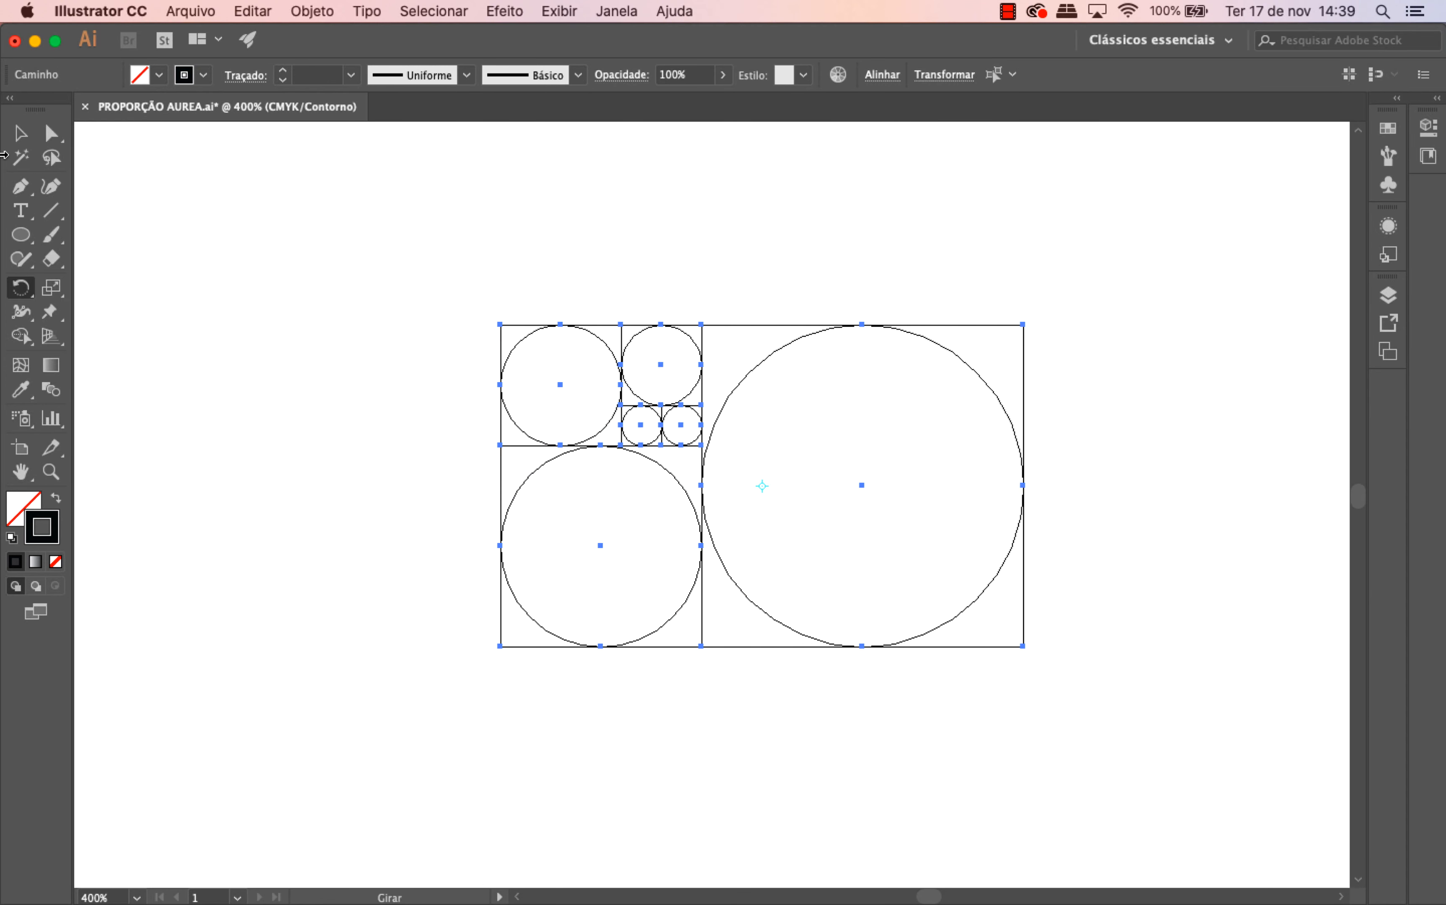
pyautogui.press('v')
pyautogui.click(955, 748)
# - Examine the progression of squares and circles around the two smallest ones
pyautogui.scroll(2, 955, 749)
pyautogui.hscroll(4, 838, 629)
pyautogui.click(581, 483)
pyautogui.click(512, 442)
pyautogui.click(478, 471)
pyautogui.click(499, 480)
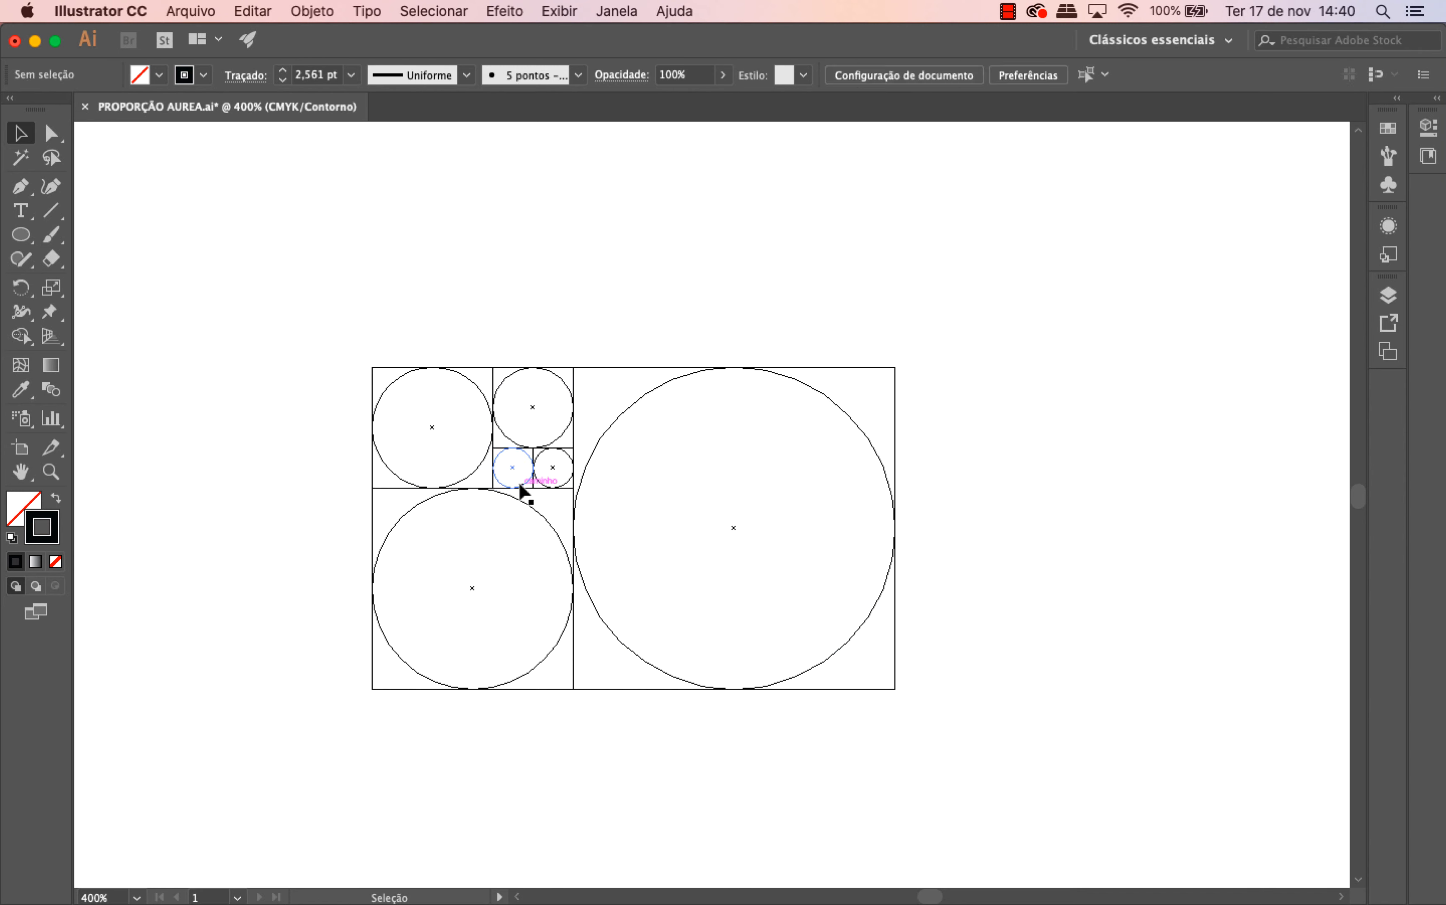
pyautogui.click(519, 484)
pyautogui.click(553, 486)
pyautogui.click(559, 540)
pyautogui.click(944, 301)
# - Switch from outline to preview display and set the stroke weight of all squares and circles to 0,5 pt
pyautogui.press('super+y')
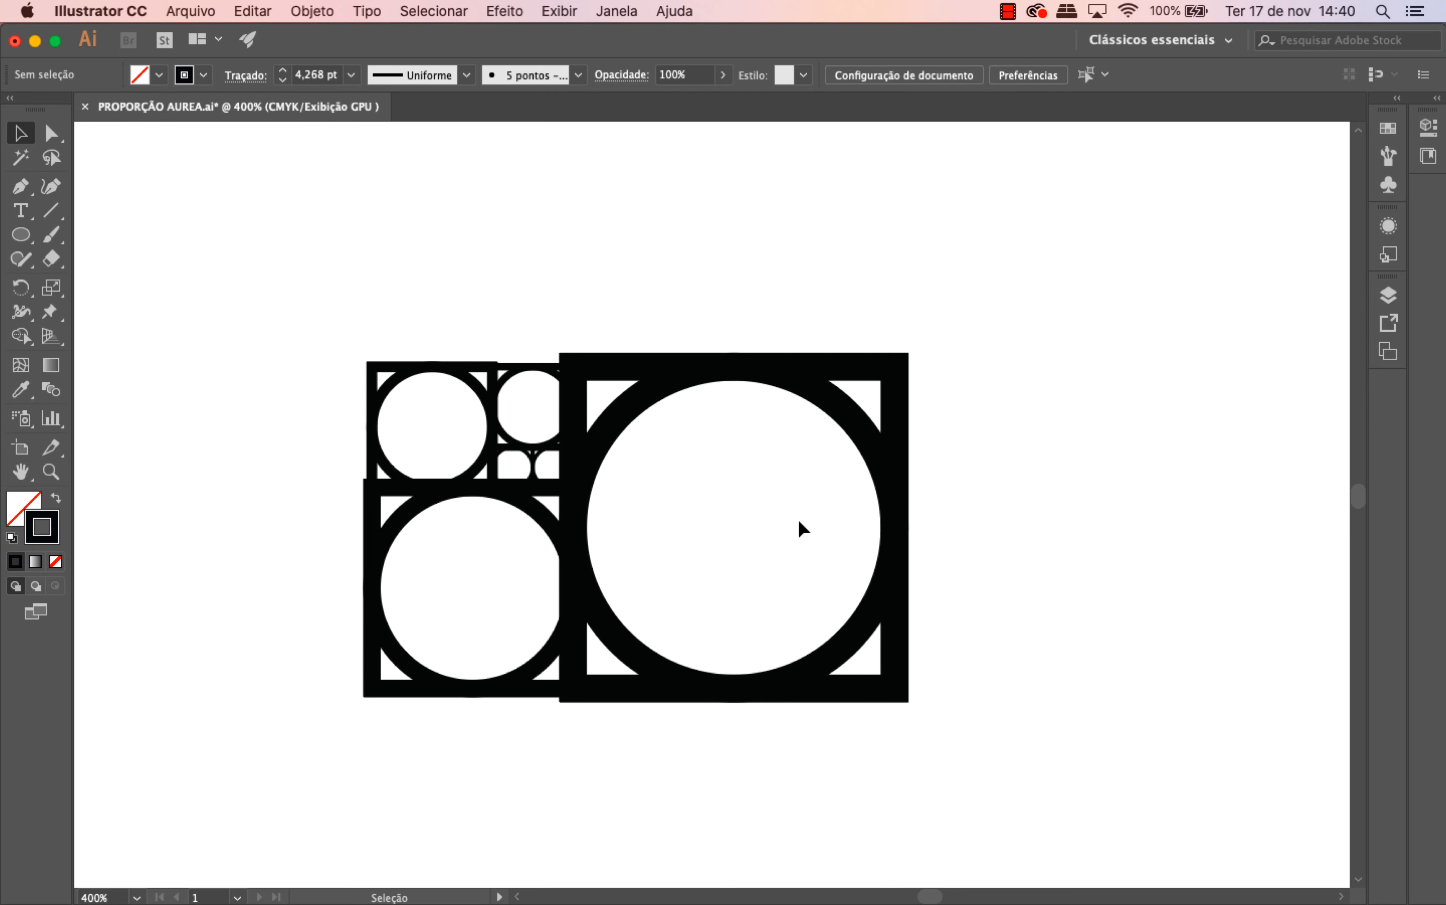
pyautogui.moveTo(1023, 823); pyautogui.dragTo(257, 332)
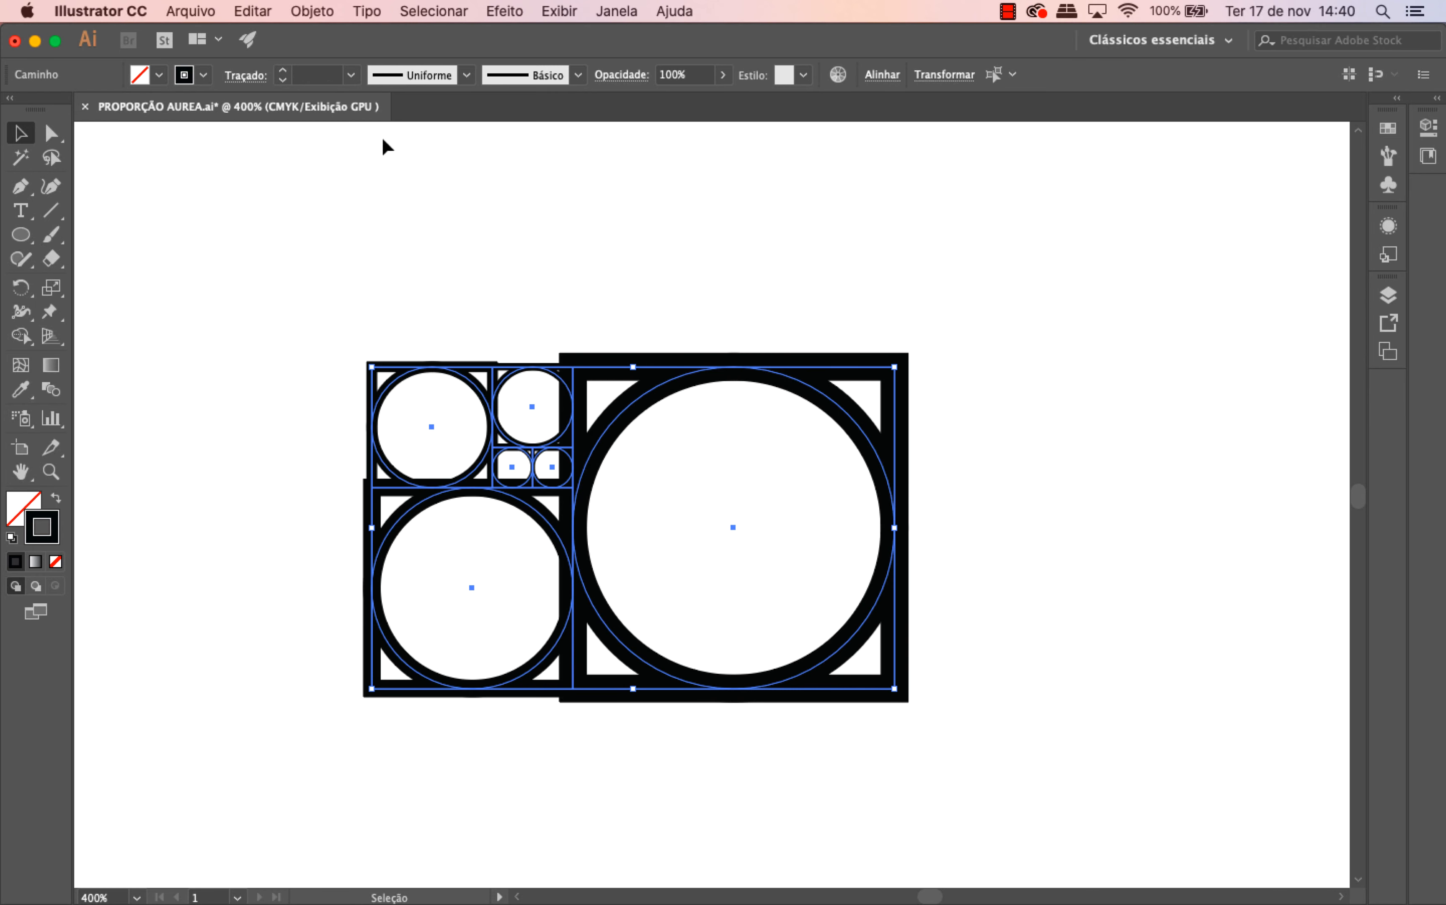
pyautogui.click(351, 74)
pyautogui.click(358, 118)
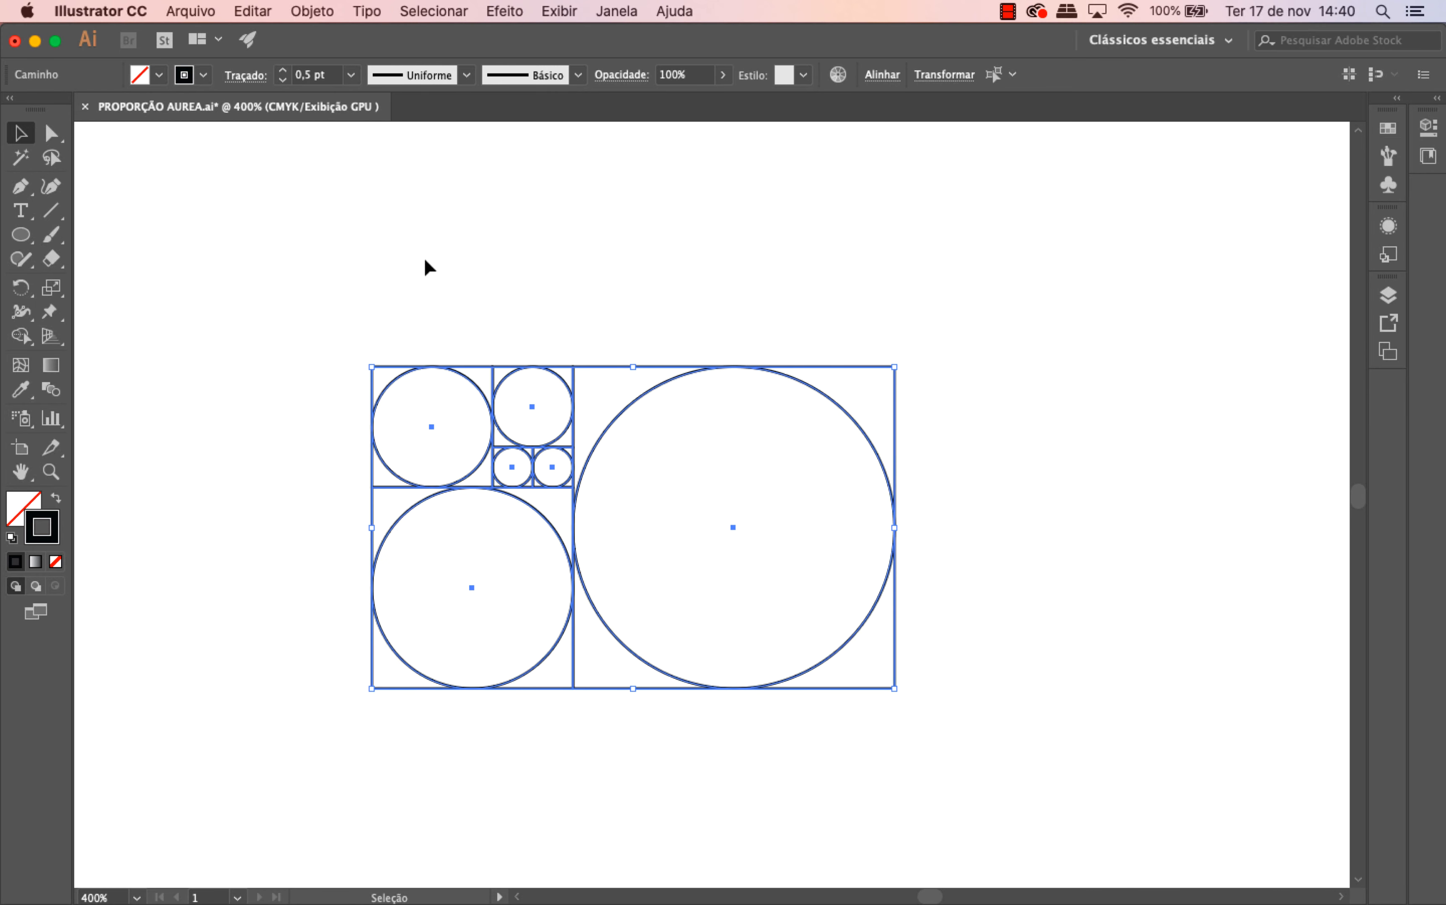
pyautogui.click(407, 229)
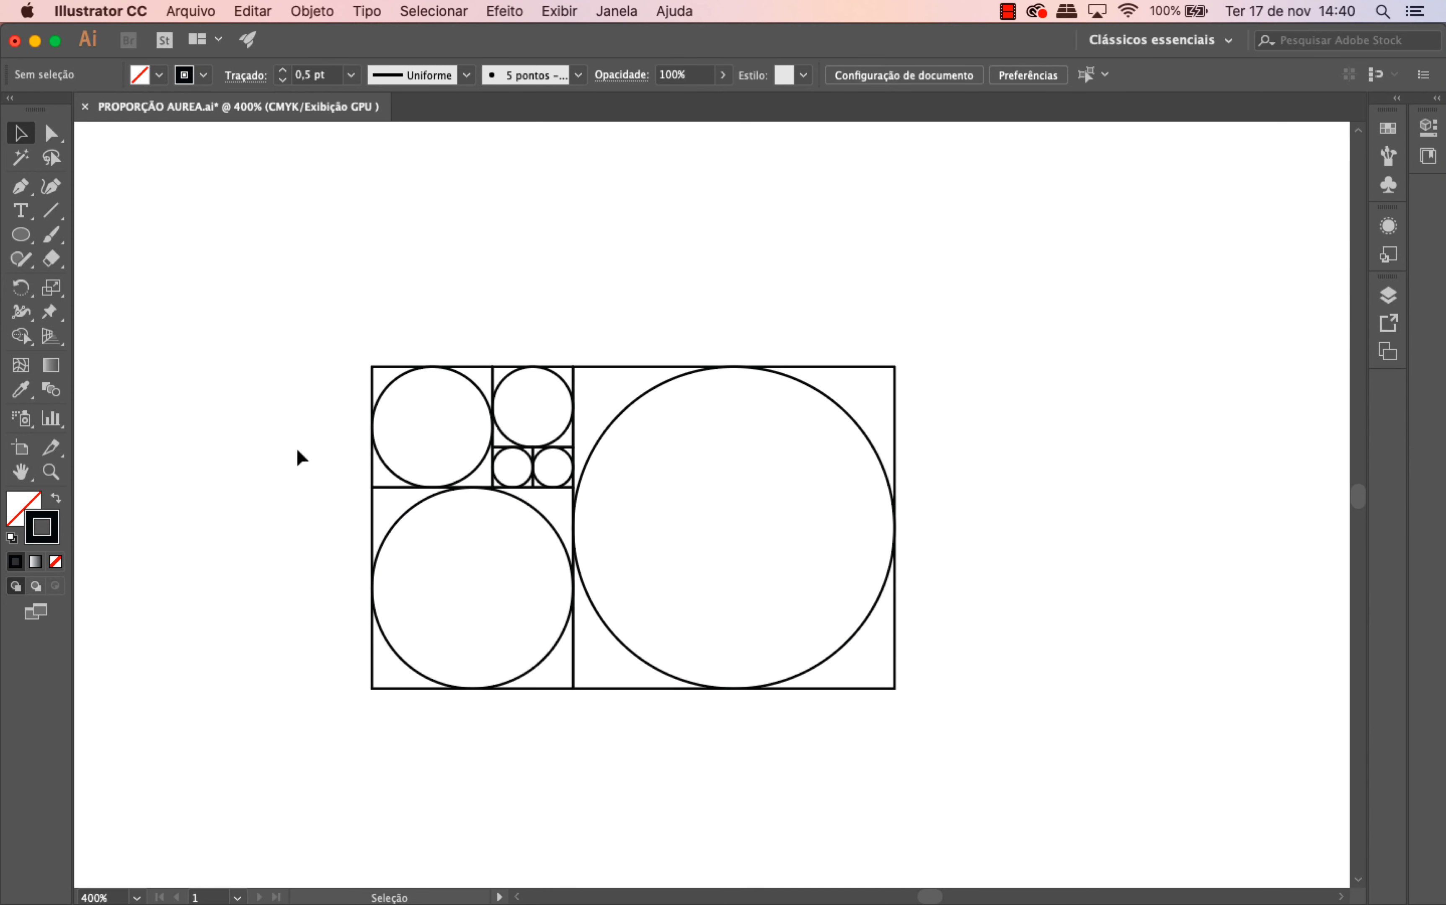
# - Compare the construction in outline and preview display
pyautogui.click(518, 894)
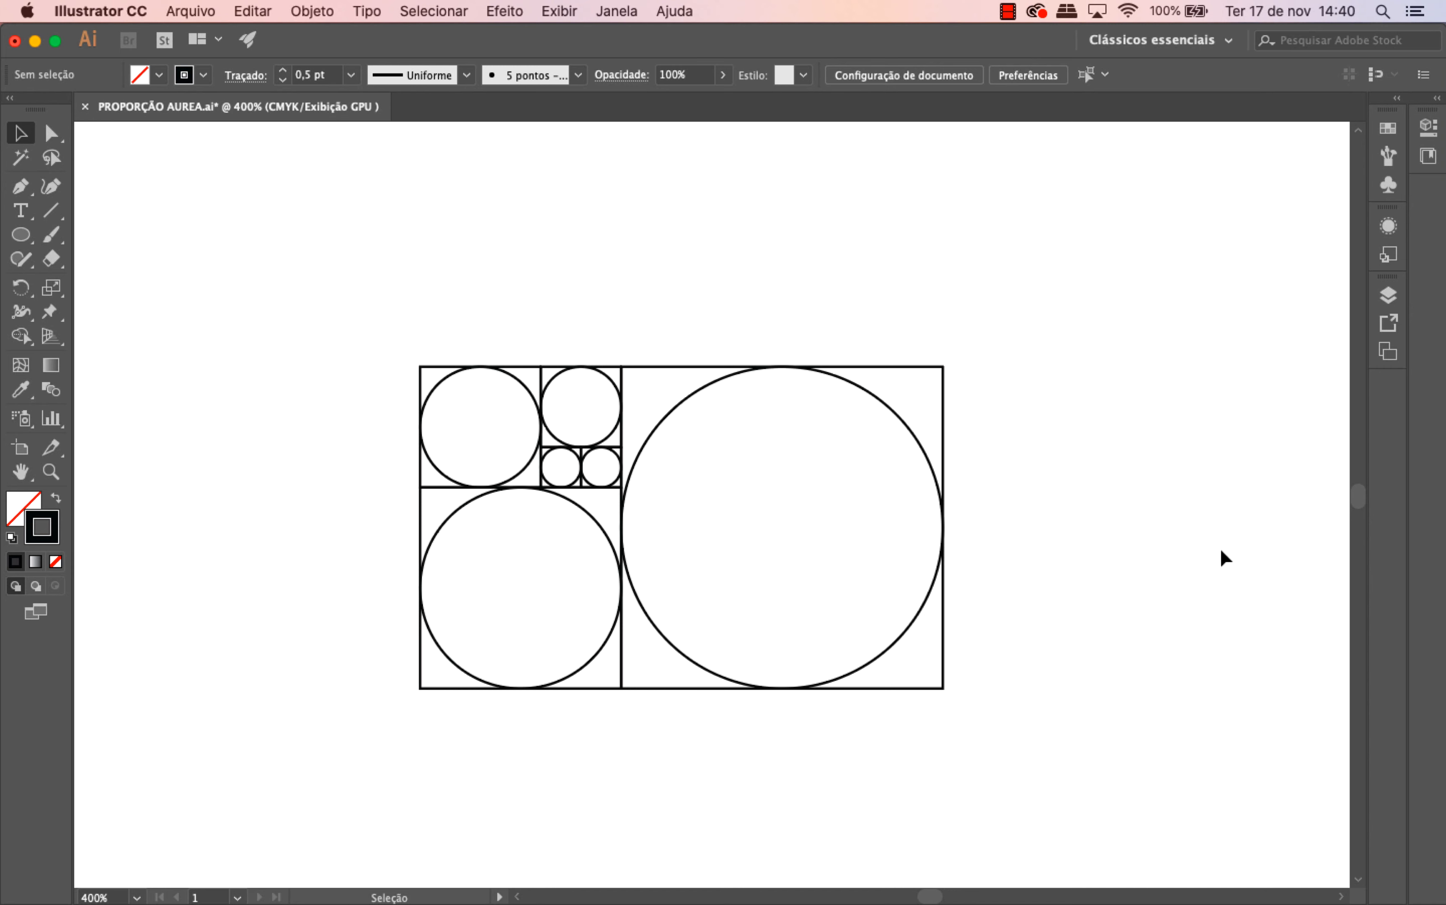
pyautogui.press('super+y')
pyautogui.press('super+y')
pyautogui.press('super+y')
pyautogui.press('super+y')
pyautogui.press('super+y')
pyautogui.press('super+y')
# - Duplicate the largest square and circle of the six-square construction upward so the copy rests on the original's top edge
pyautogui.scroll(-1, 670, 432)
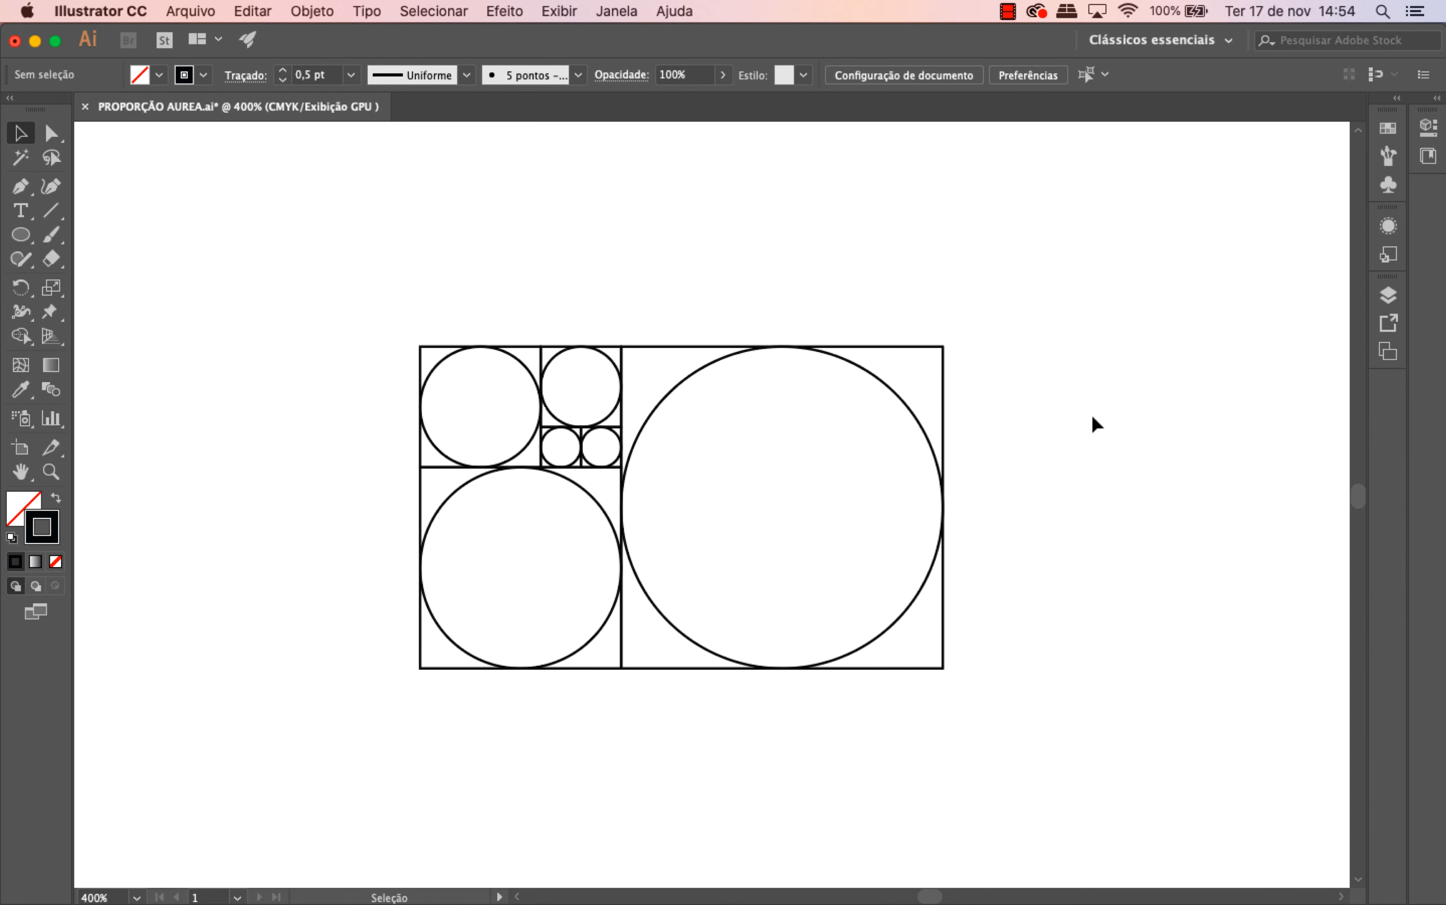
pyautogui.moveTo(1076, 267); pyautogui.dragTo(617, 499)
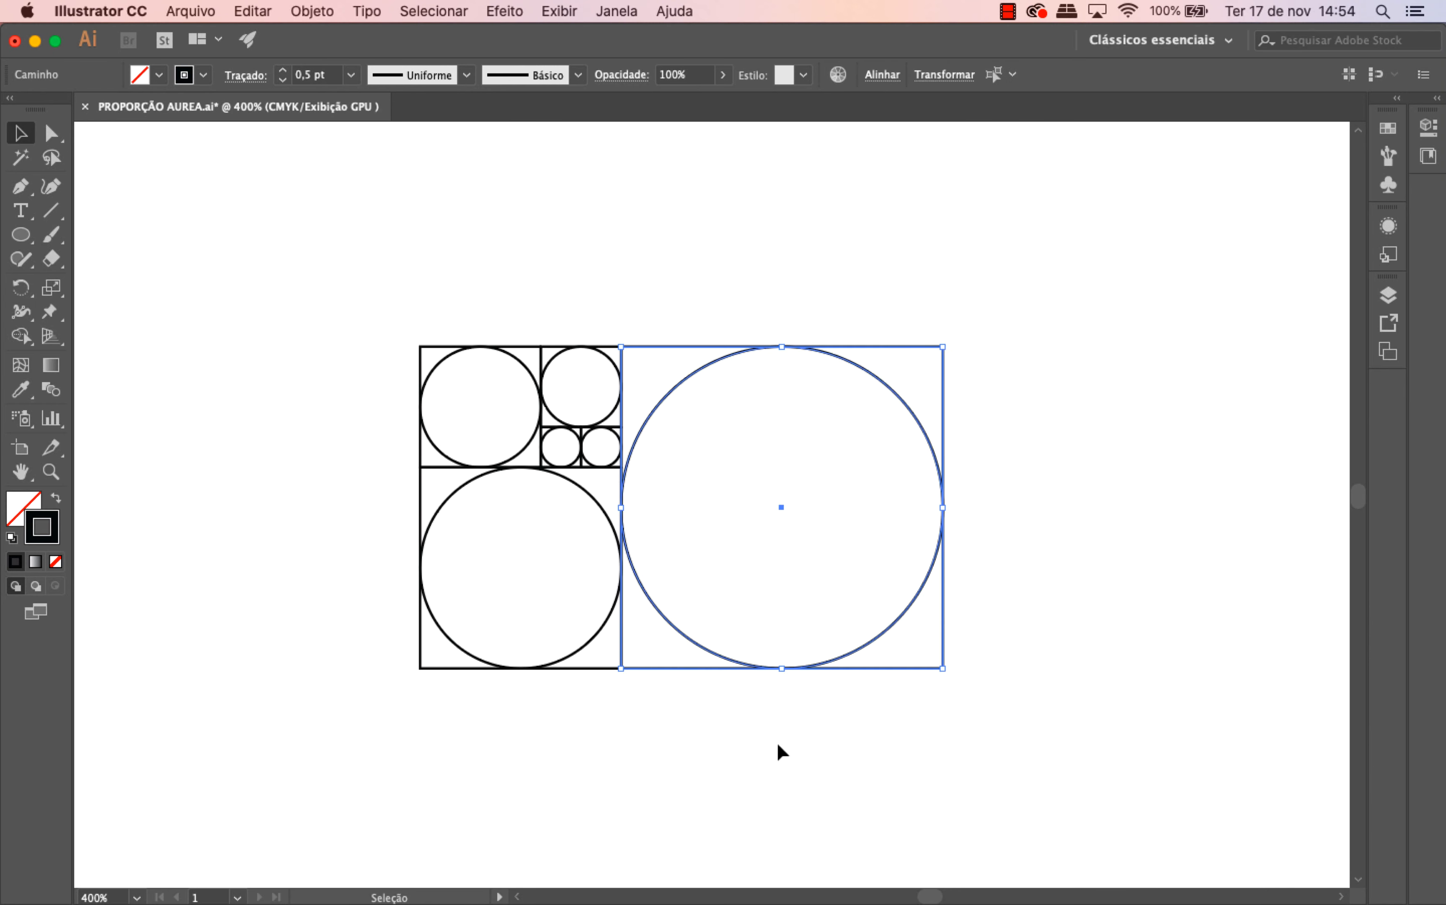
pyautogui.scroll(5, 926, 633)
pyautogui.scroll(-1, 925, 602)
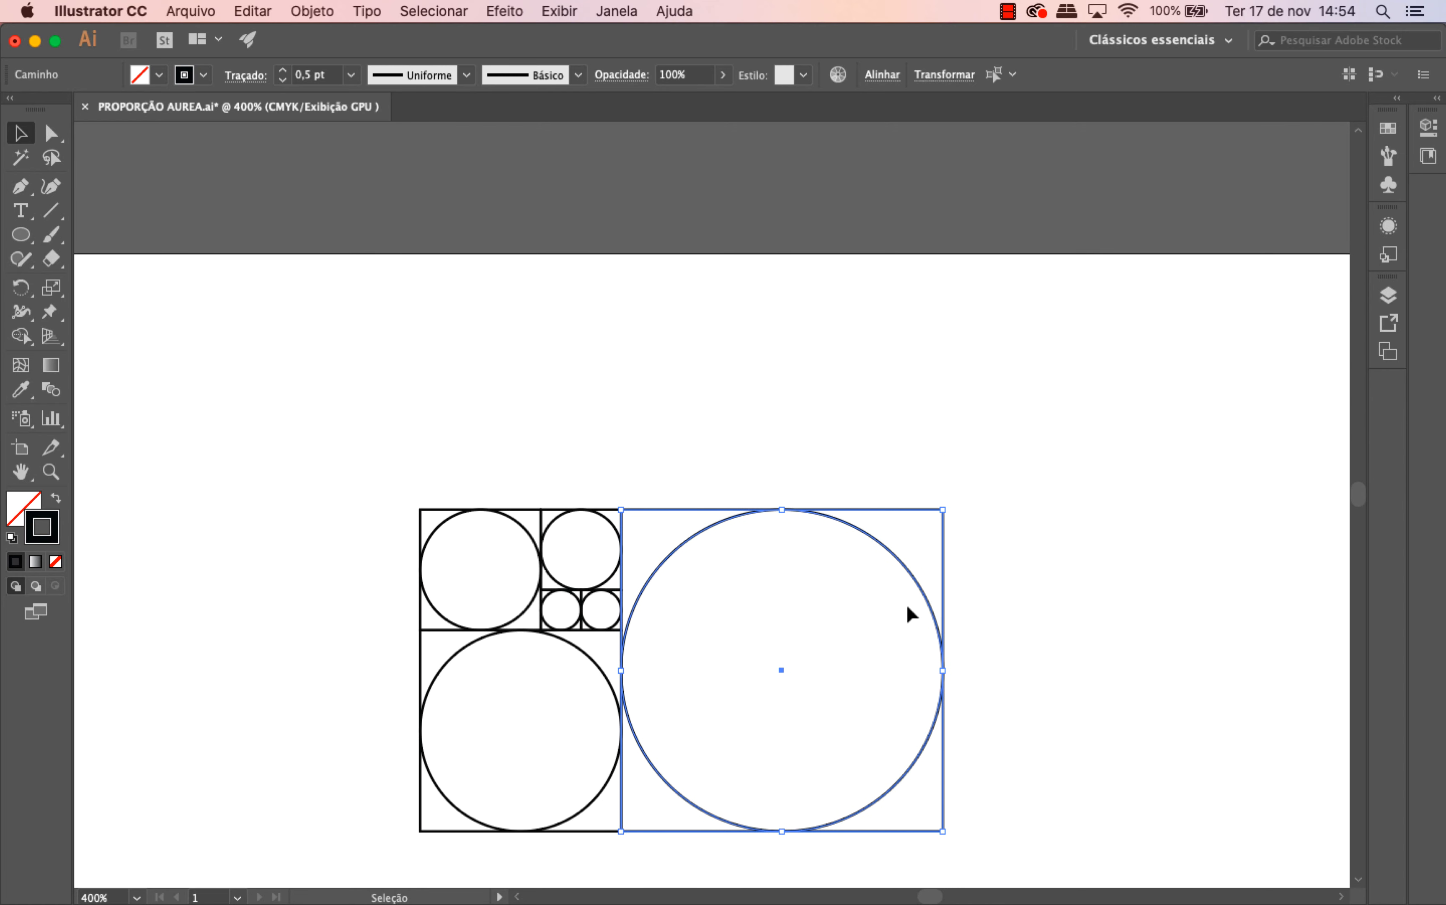
pyautogui.moveTo(927, 607); pyautogui.dragTo(921, 281)
pyautogui.click(1045, 390)
# - Switch to outline display and scale the seventh square and circle proportionally to span the full width of the construction below
pyautogui.press('super+y')
pyautogui.scroll(1, 1041, 385)
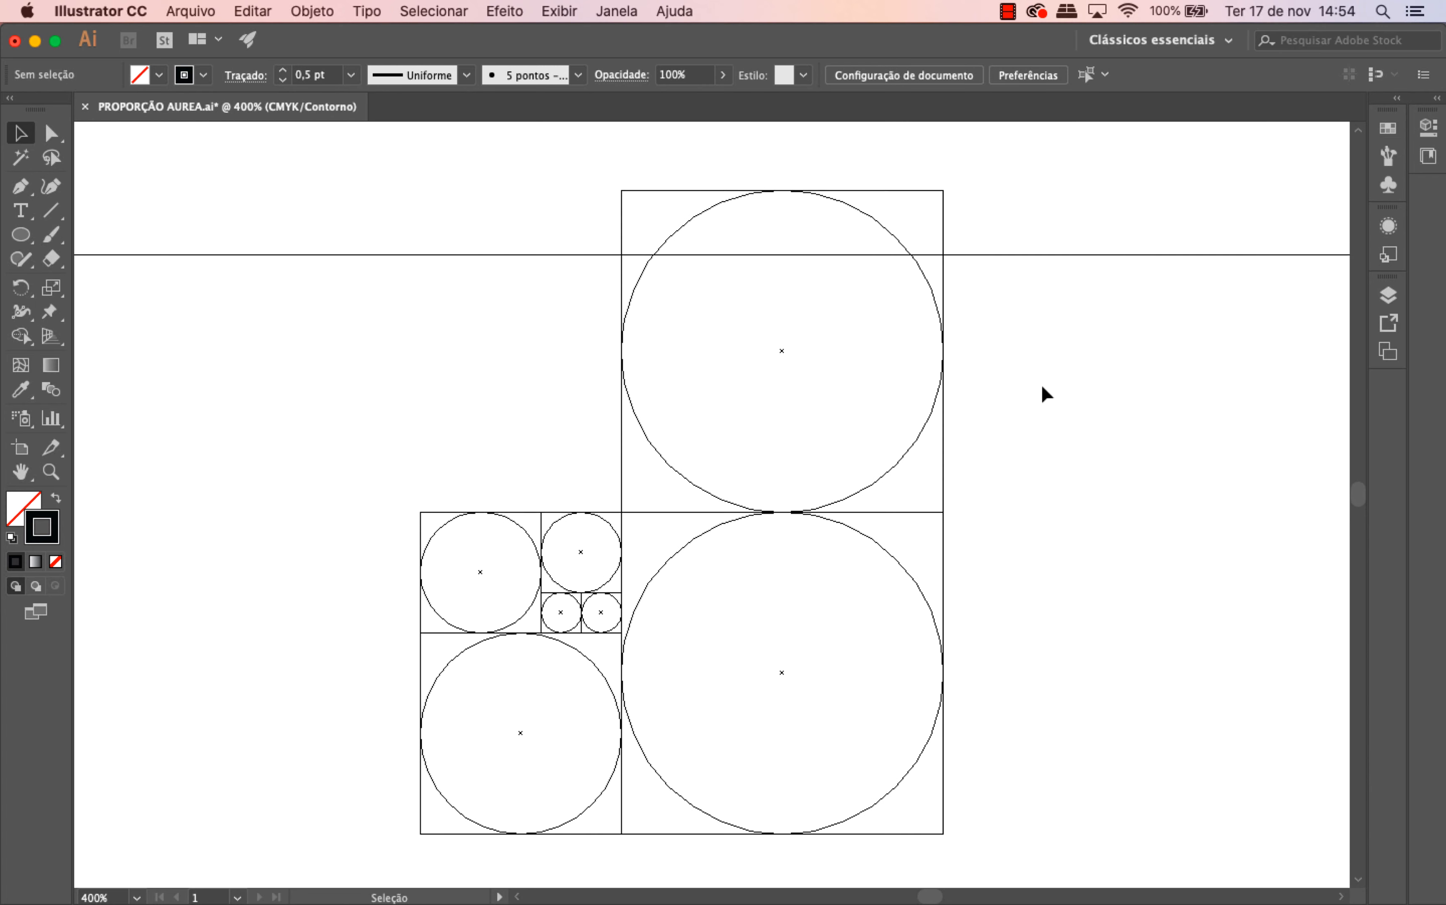
pyautogui.moveTo(1040, 385); pyautogui.dragTo(544, 281)
pyautogui.scroll(2, 545, 281)
pyautogui.press('super+minus')
pyautogui.press('super+minus')
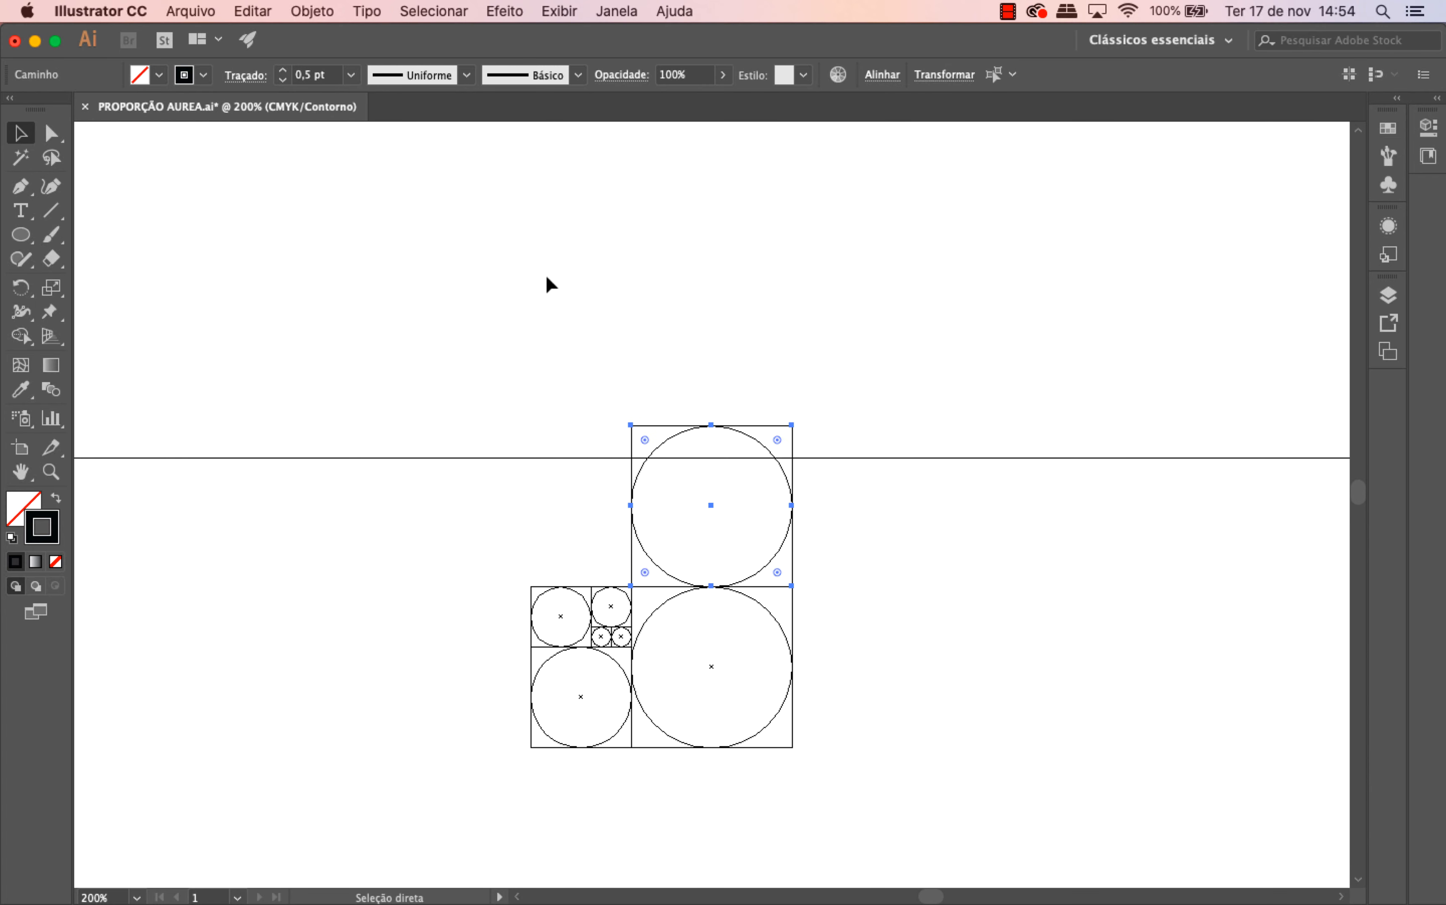
pyautogui.moveTo(629, 431); pyautogui.dragTo(432, 324)
# - Correct the size of the seventh square and circle so their left edge matches the construction below
pyautogui.press('super+plus')
pyautogui.press('super+plus')
pyautogui.press('super+plus')
pyautogui.scroll(-5, 428, 329)
pyautogui.press('super+plus')
pyautogui.press('super+plus')
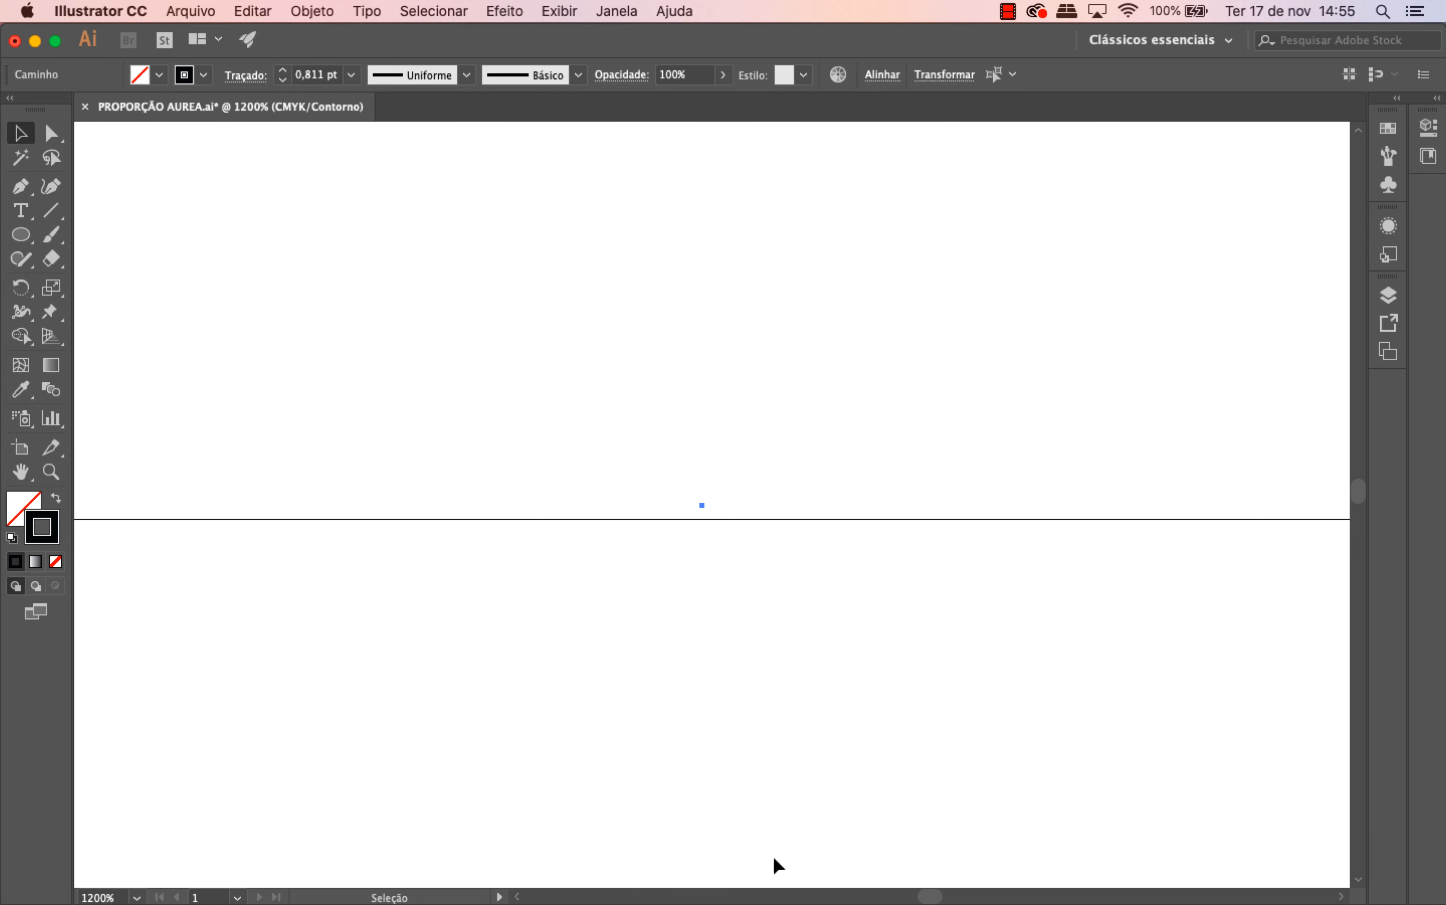
pyautogui.click(516, 897)
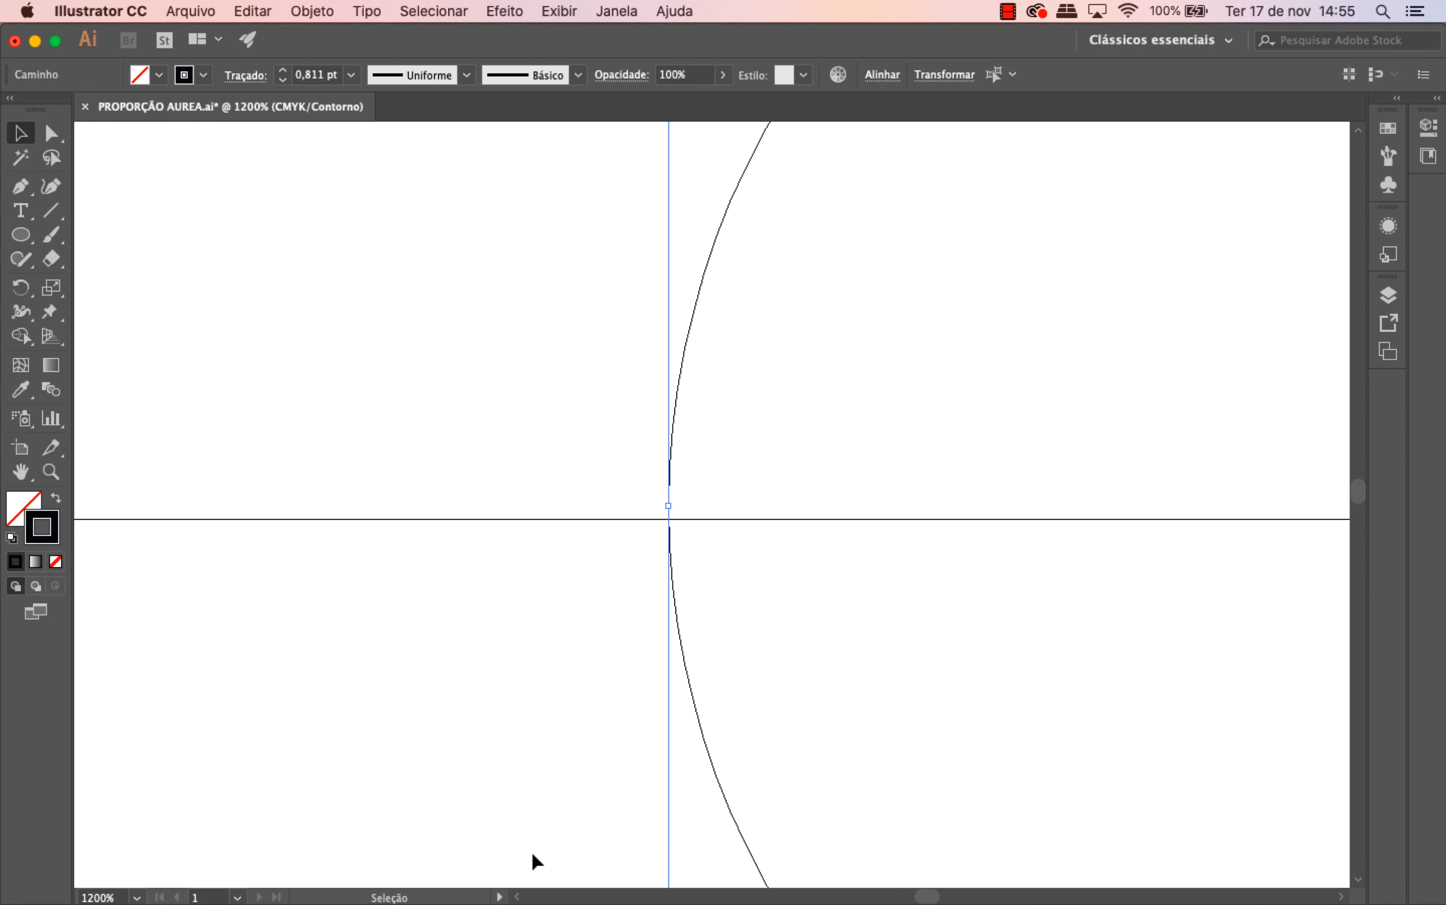
pyautogui.click(516, 896)
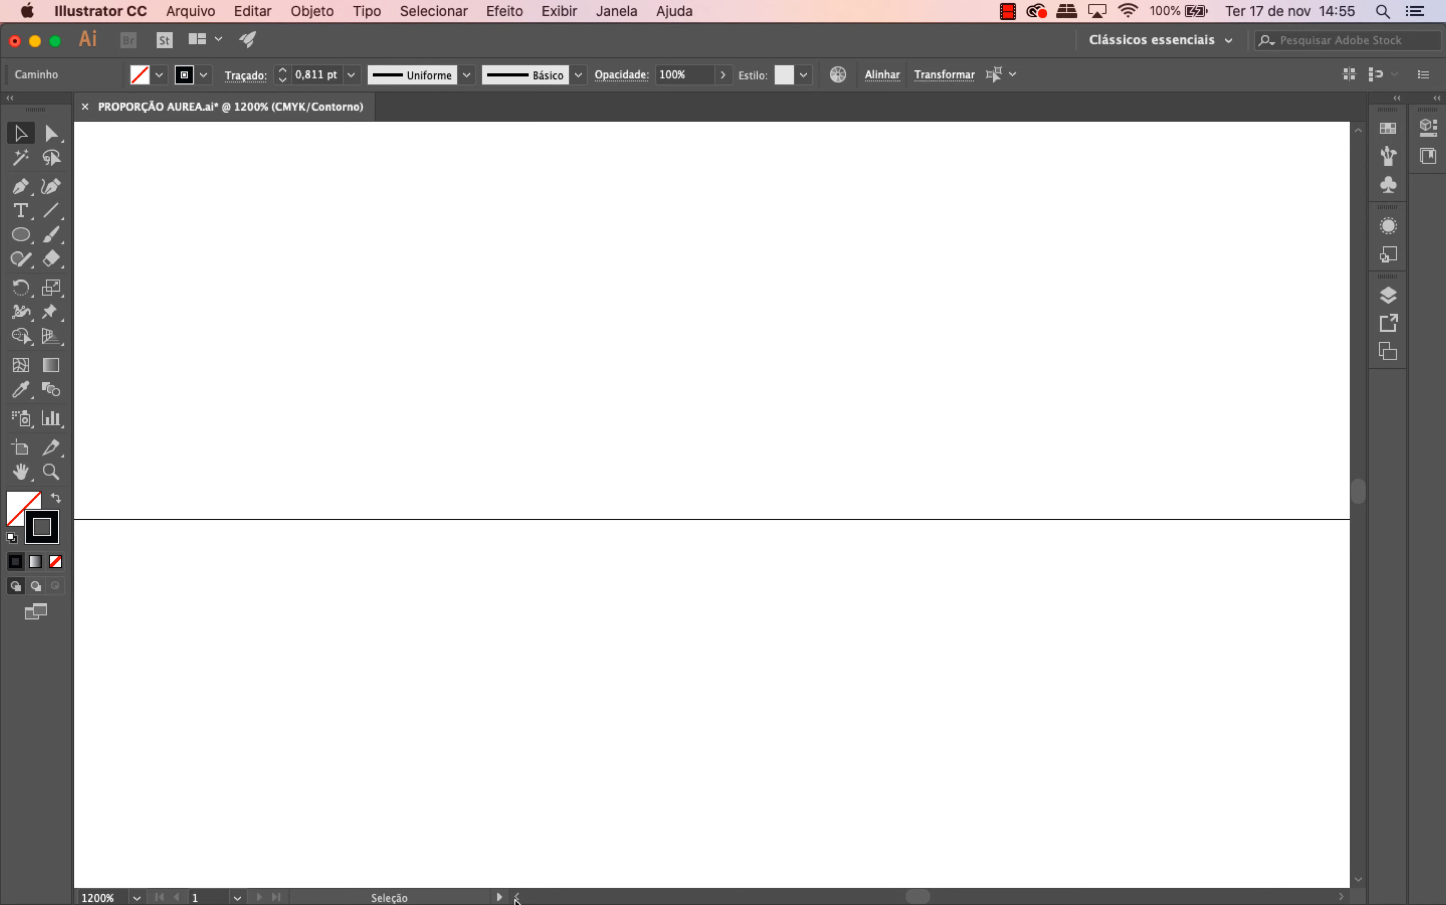
pyautogui.press('super+minus')
pyautogui.click(517, 896)
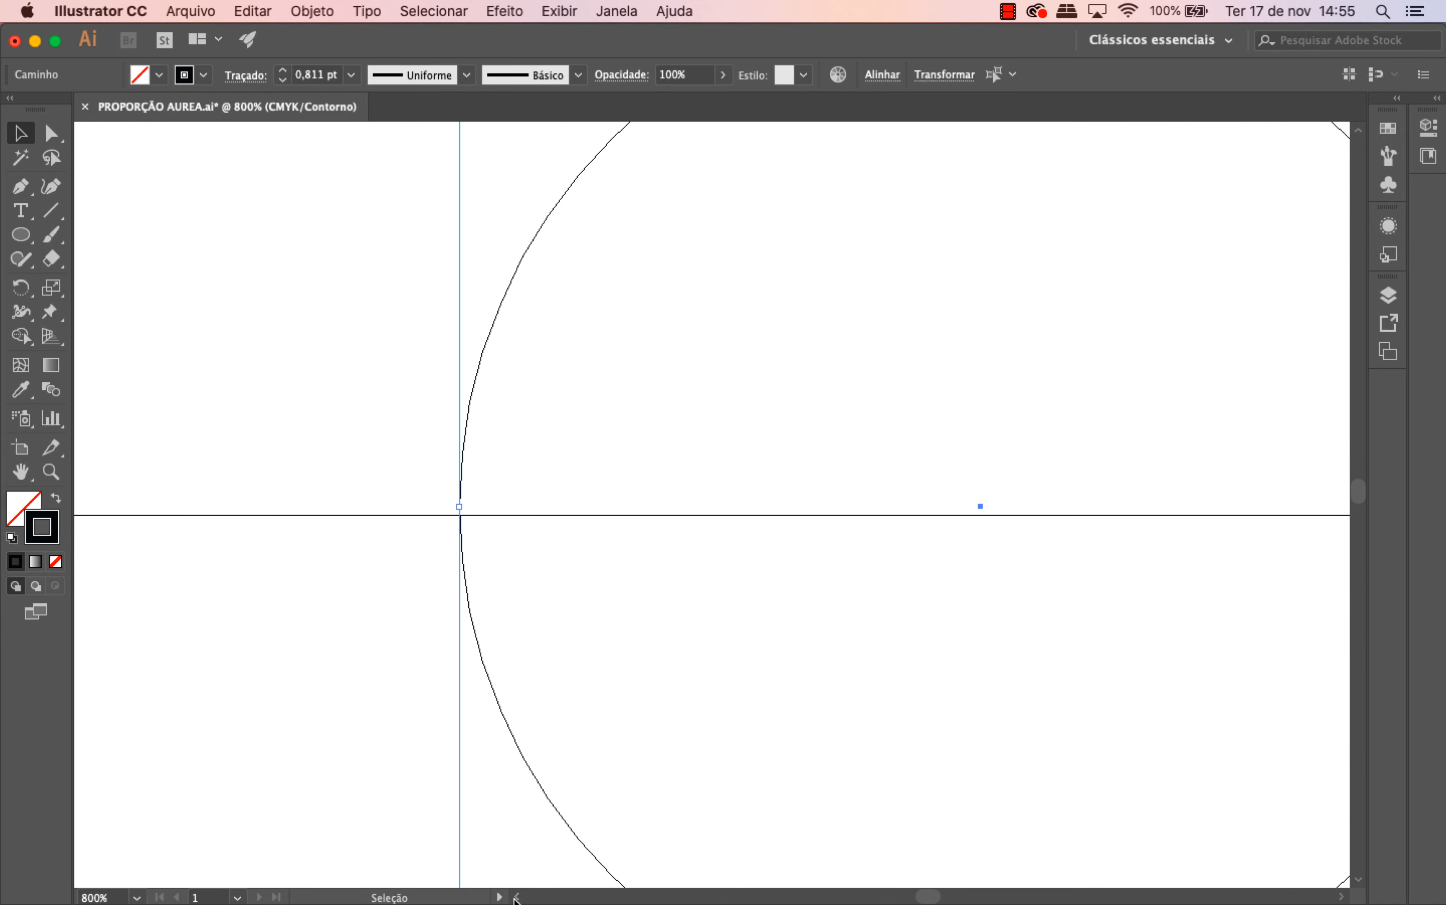
pyautogui.click(516, 897)
pyautogui.press('super+minus')
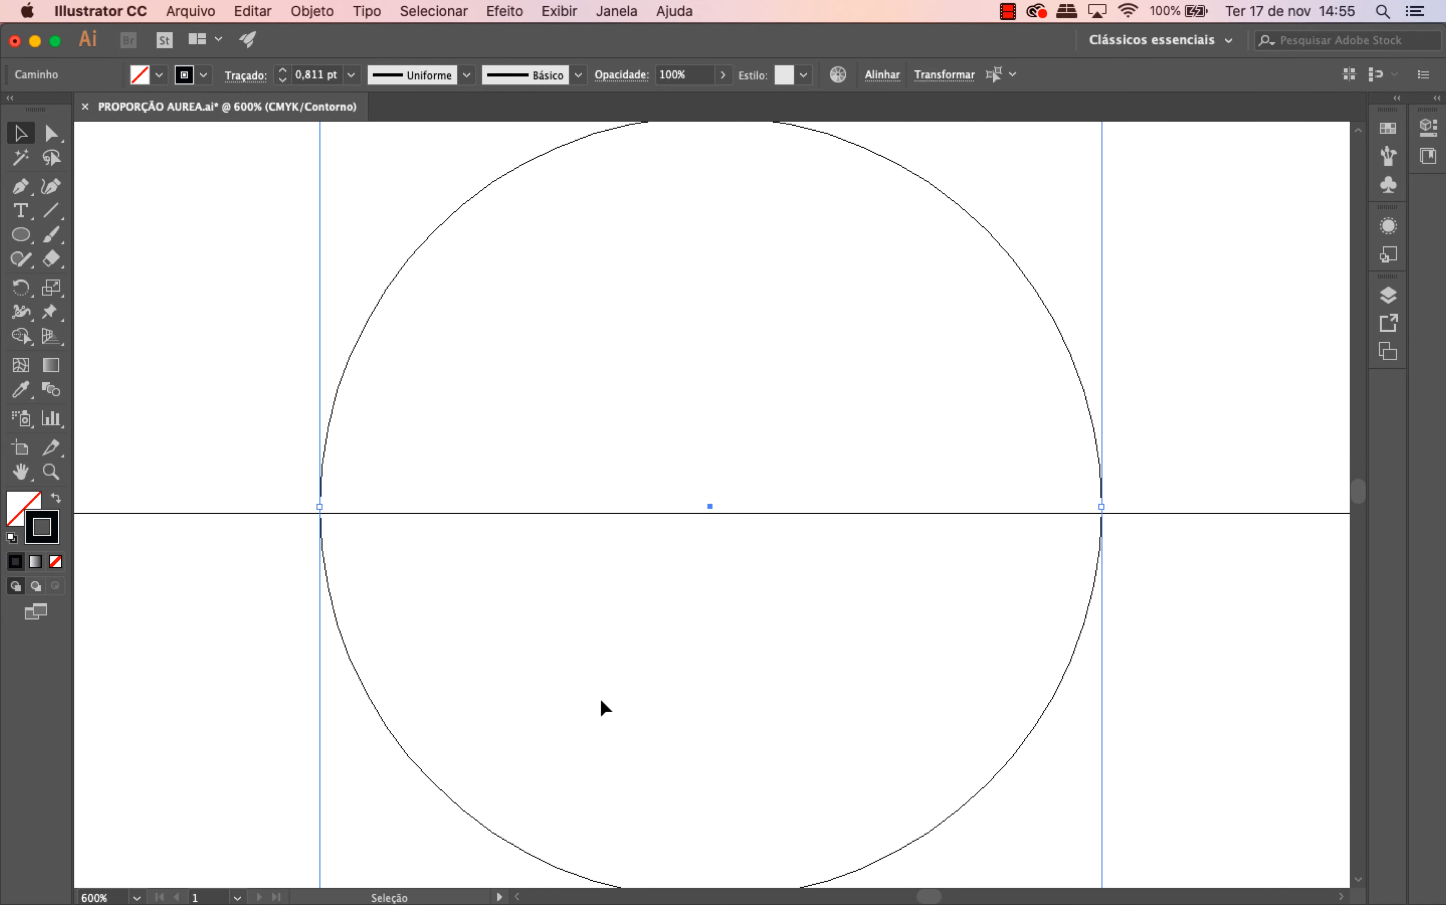
pyautogui.scroll(-6, 601, 706)
pyautogui.moveTo(319, 698)
pyautogui.mouseDown()
pyautogui.moveTo(319, 722)
pyautogui.moveTo(319, 654)
pyautogui.moveTo(319, 666)
pyautogui.mouseUp()
pyautogui.click(282, 668)
# - Rotate the complete seven-square construction 90° counterclockwise so the largest square is on the left
pyautogui.press('super+minus')
pyautogui.press('super+minus')
pyautogui.press('super+minus')
pyautogui.moveTo(507, 450); pyautogui.dragTo(852, 764)
pyautogui.scroll(-3, 292, 267)
pyautogui.press('super+minus')
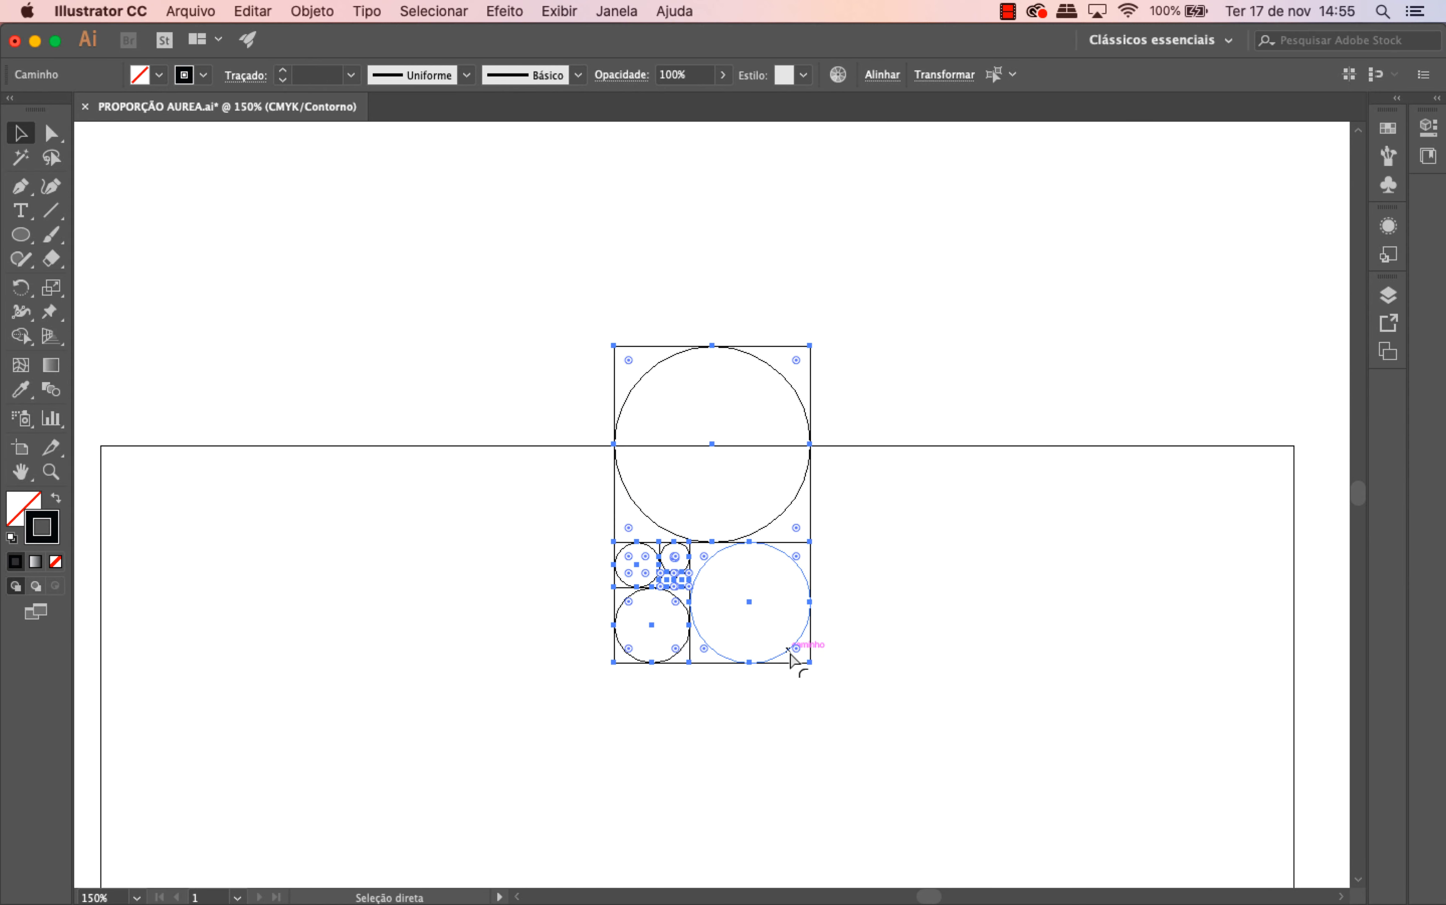
pyautogui.scroll(-8, 790, 658)
pyautogui.scroll(5, 790, 658)
pyautogui.click(21, 288)
pyautogui.moveTo(355, 280); pyautogui.dragTo(652, 485)
# - Move the complete construction down so it lies entirely inside the artboard, and deselect it
pyautogui.press('v')
pyautogui.moveTo(863, 343); pyautogui.dragTo(850, 605)
pyautogui.click(1012, 597)
pyautogui.scroll(-3, 1014, 597)
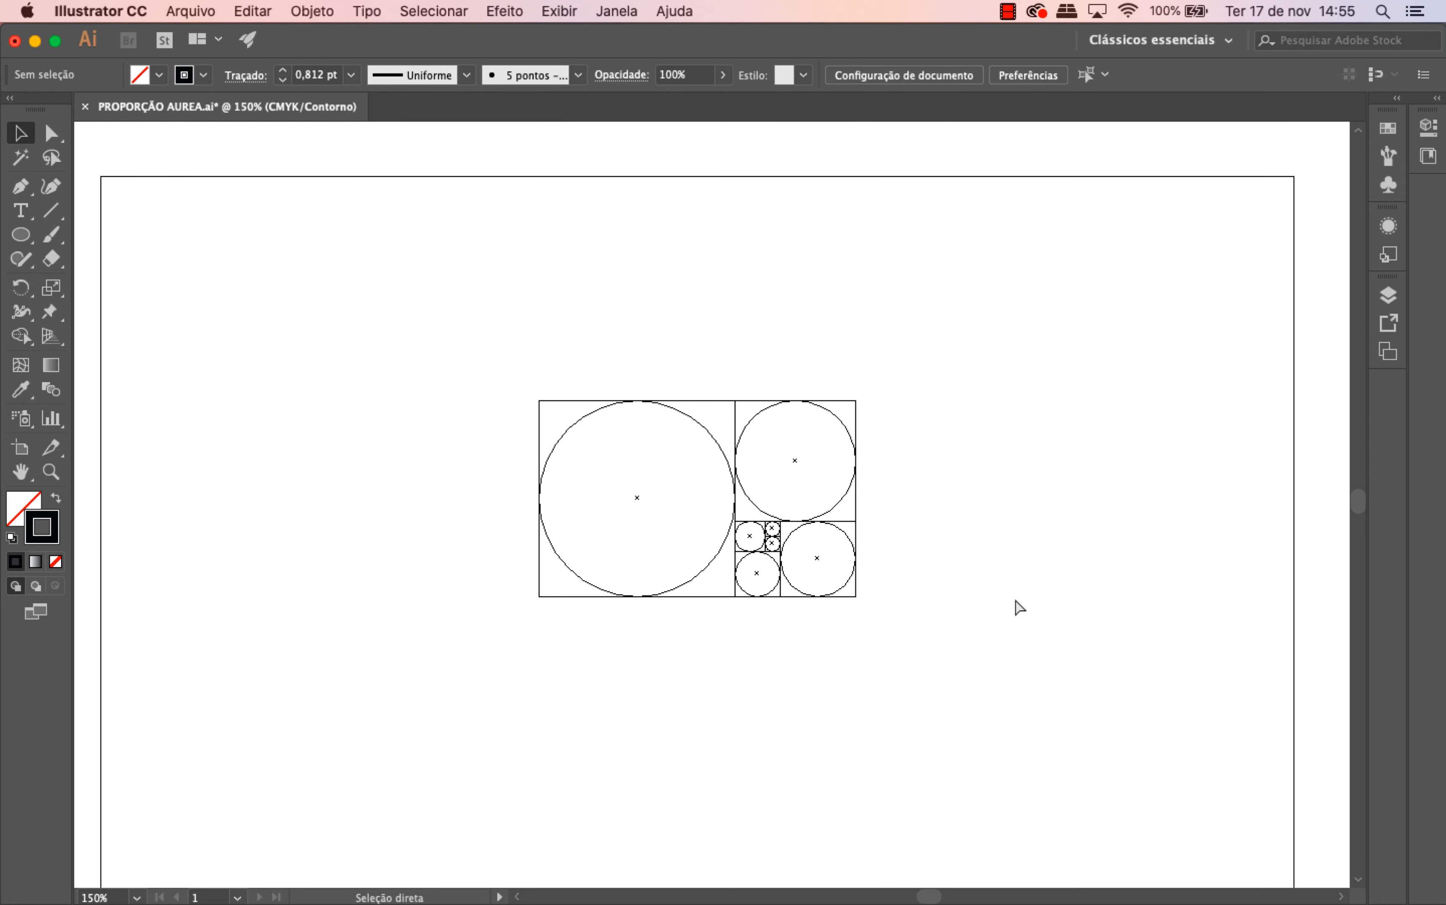
# - Return to the normal preview display and set the stroke weight of the whole construction to 0,5 pt
pyautogui.press('super+y')
pyautogui.press('super+a')
pyautogui.click(350, 74)
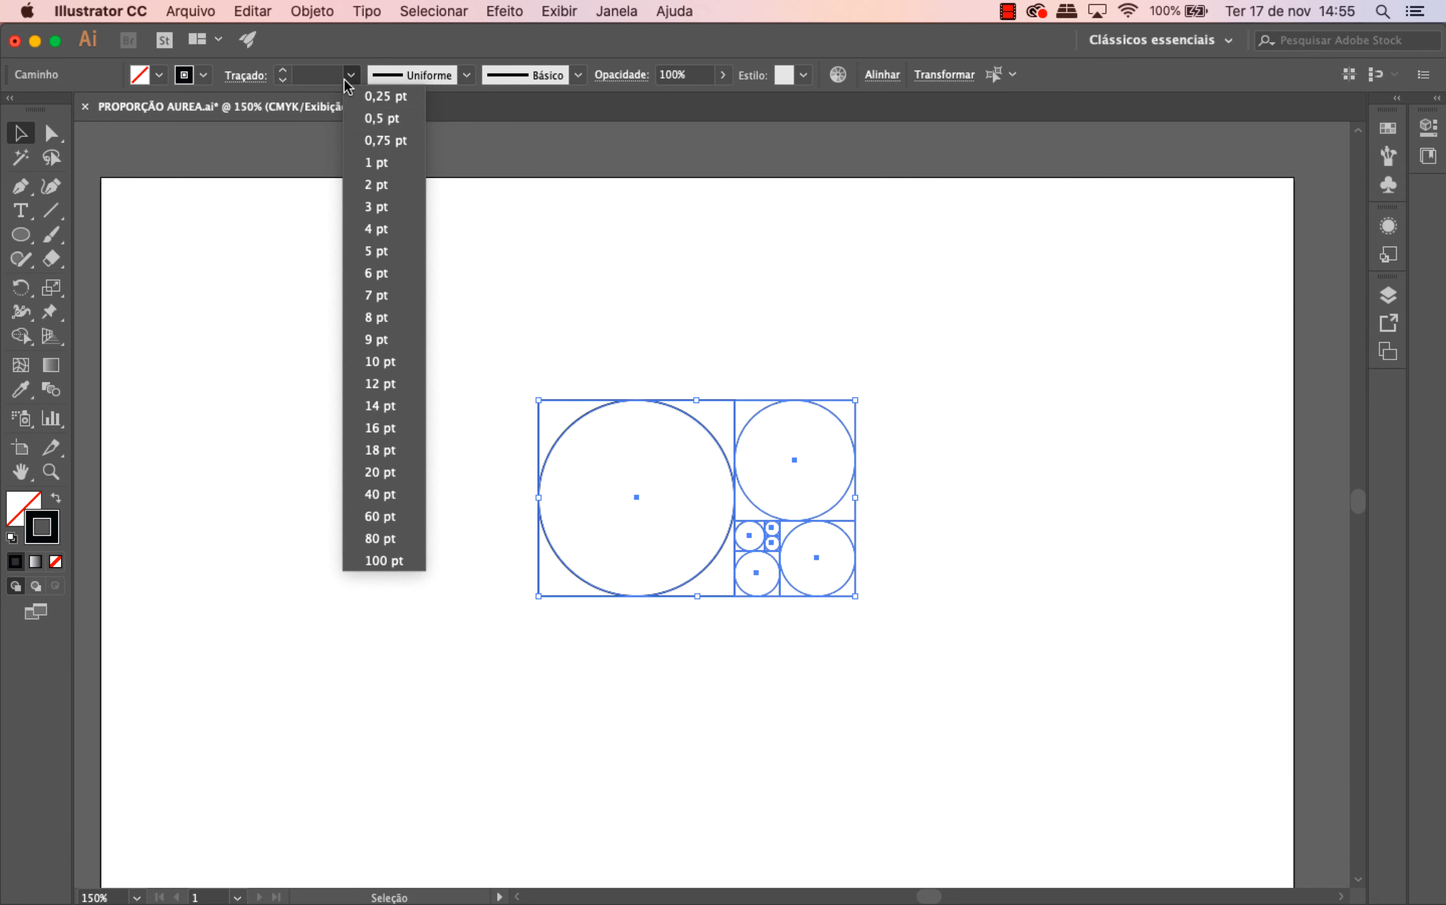
pyautogui.click(381, 118)
pyautogui.click(433, 332)
# - Enlarge the whole construction proportionally from its centre and move it slightly down and to the left on the artboard
pyautogui.click(853, 446)
pyautogui.moveTo(856, 400); pyautogui.dragTo(938, 361)
pyautogui.click(1063, 418)
pyautogui.scroll(-5, 984, 582)
pyautogui.scroll(5, 984, 583)
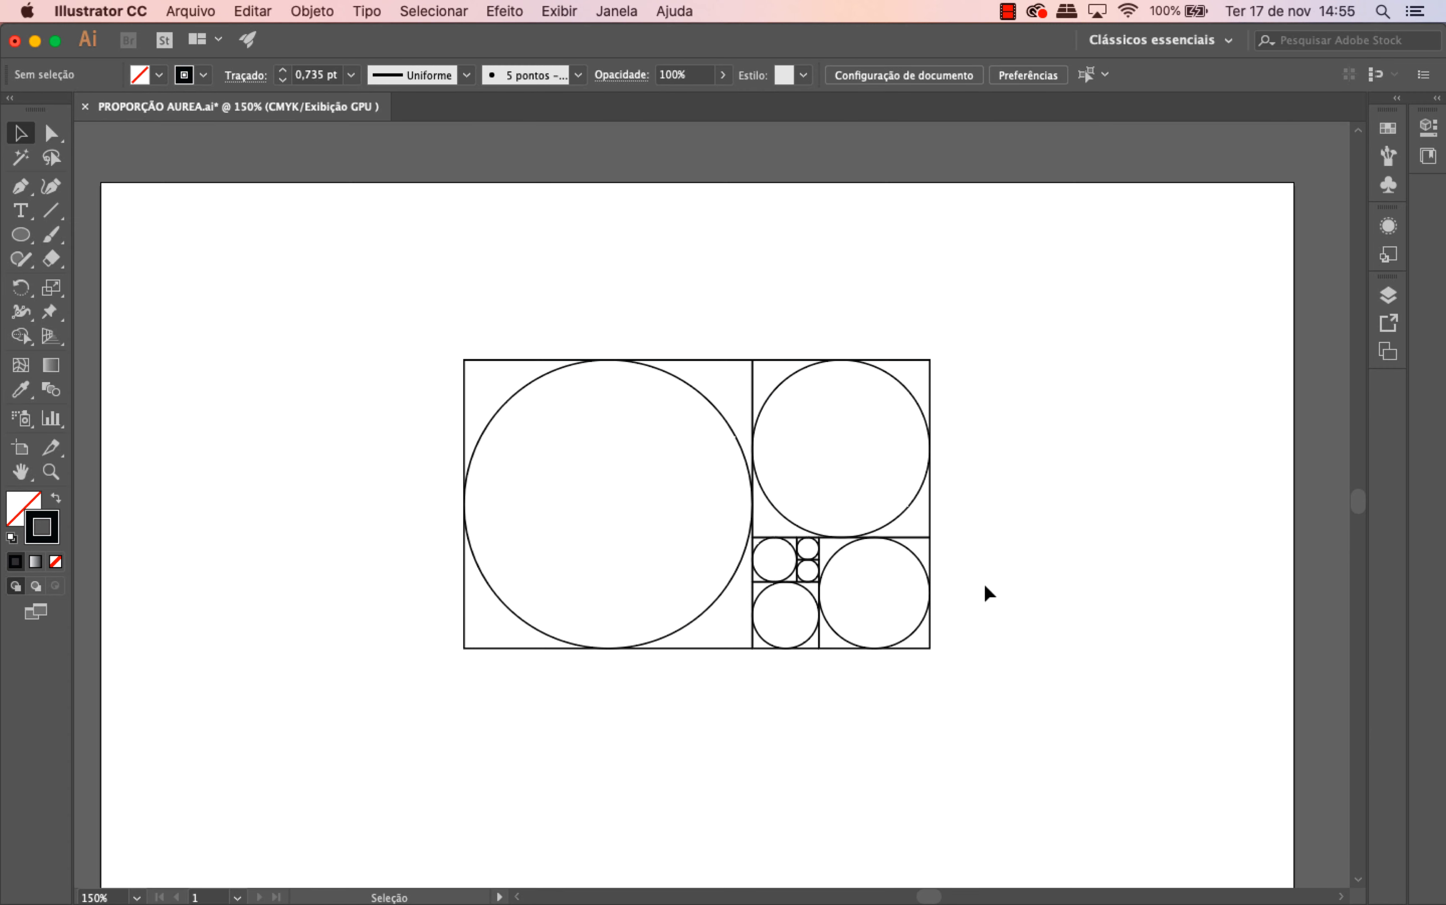
pyautogui.scroll(-1, 979, 696)
pyautogui.moveTo(980, 699); pyautogui.dragTo(337, 240)
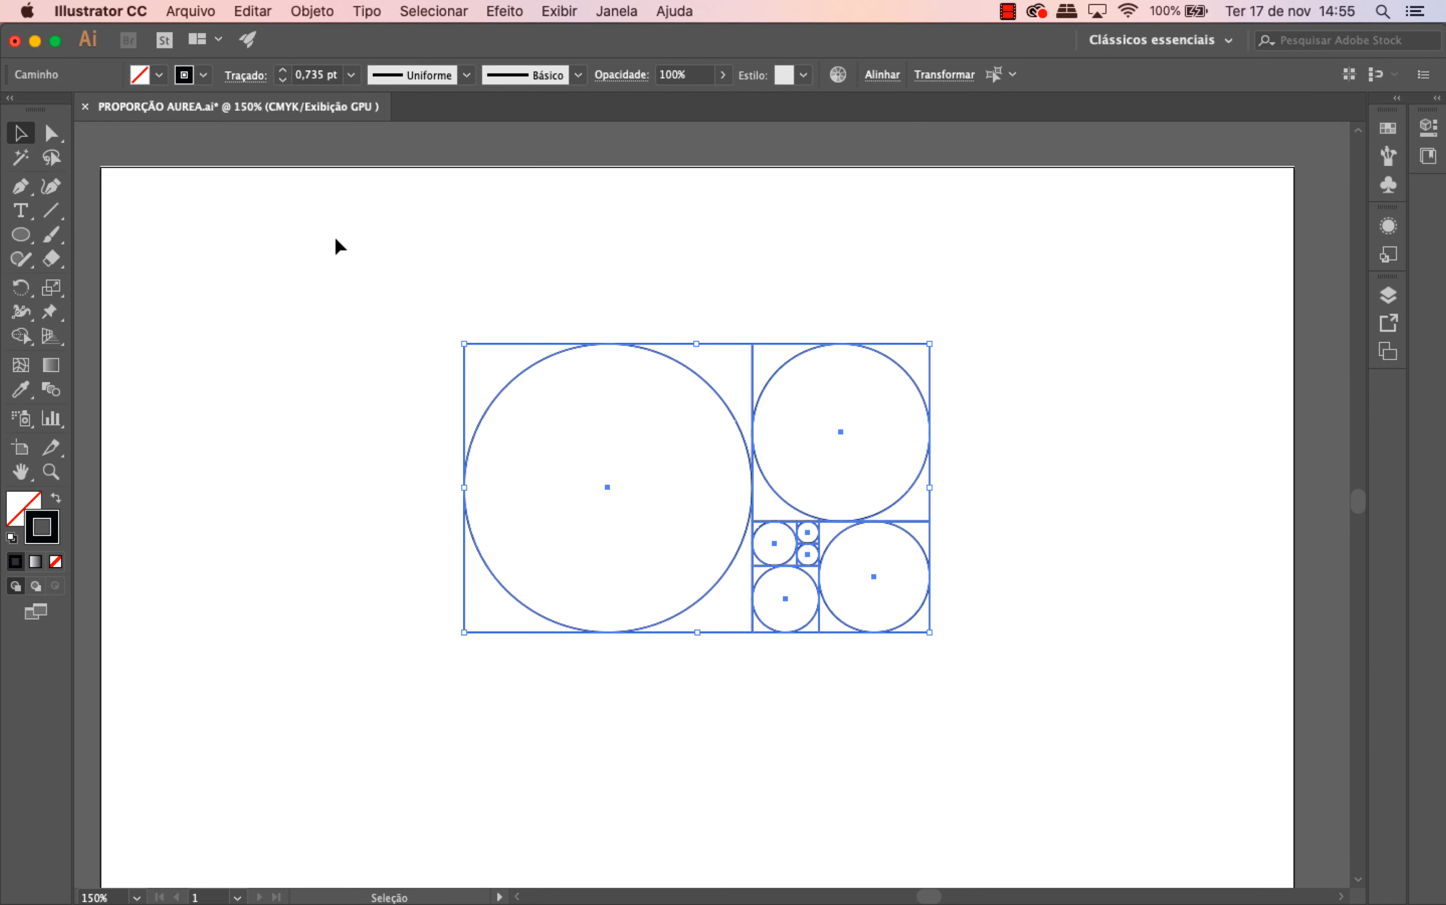
pyautogui.moveTo(755, 422); pyautogui.dragTo(719, 477)
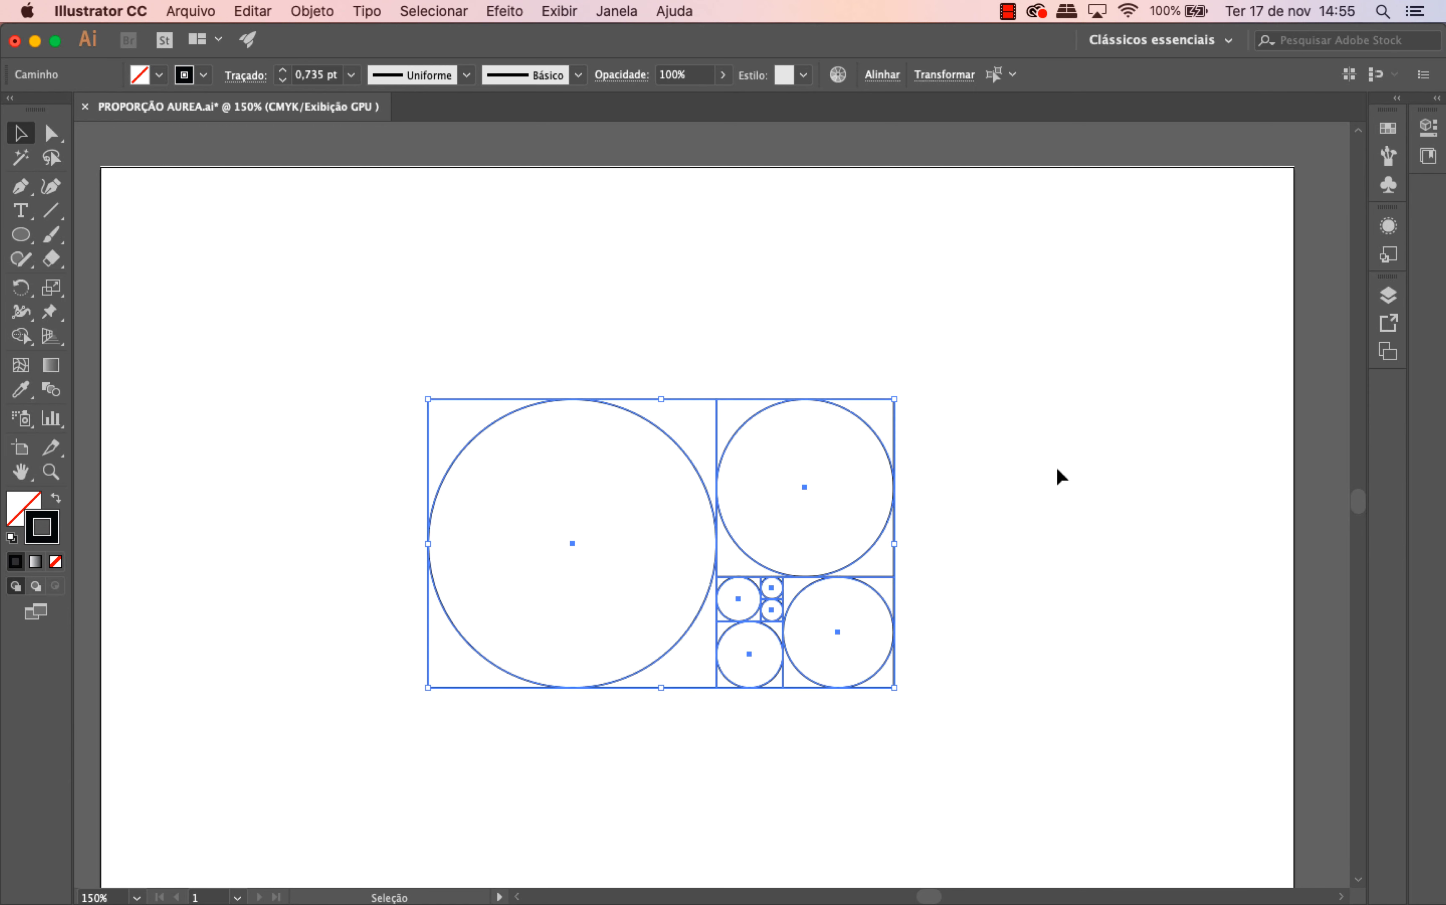
pyautogui.click(1055, 476)
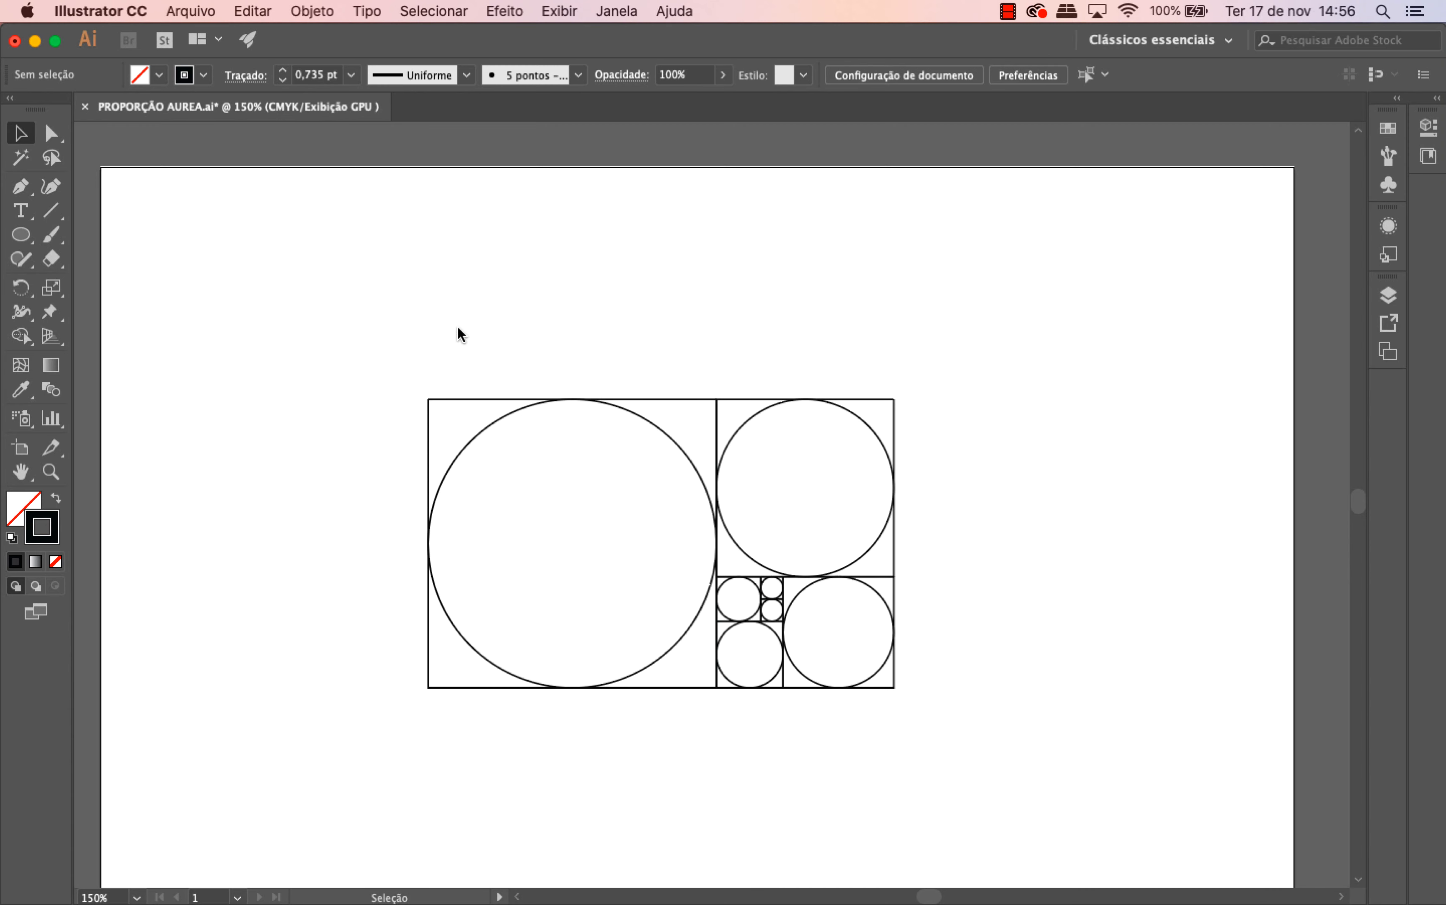
# - Save the document and select the complete construction
pyautogui.click(207, 8)
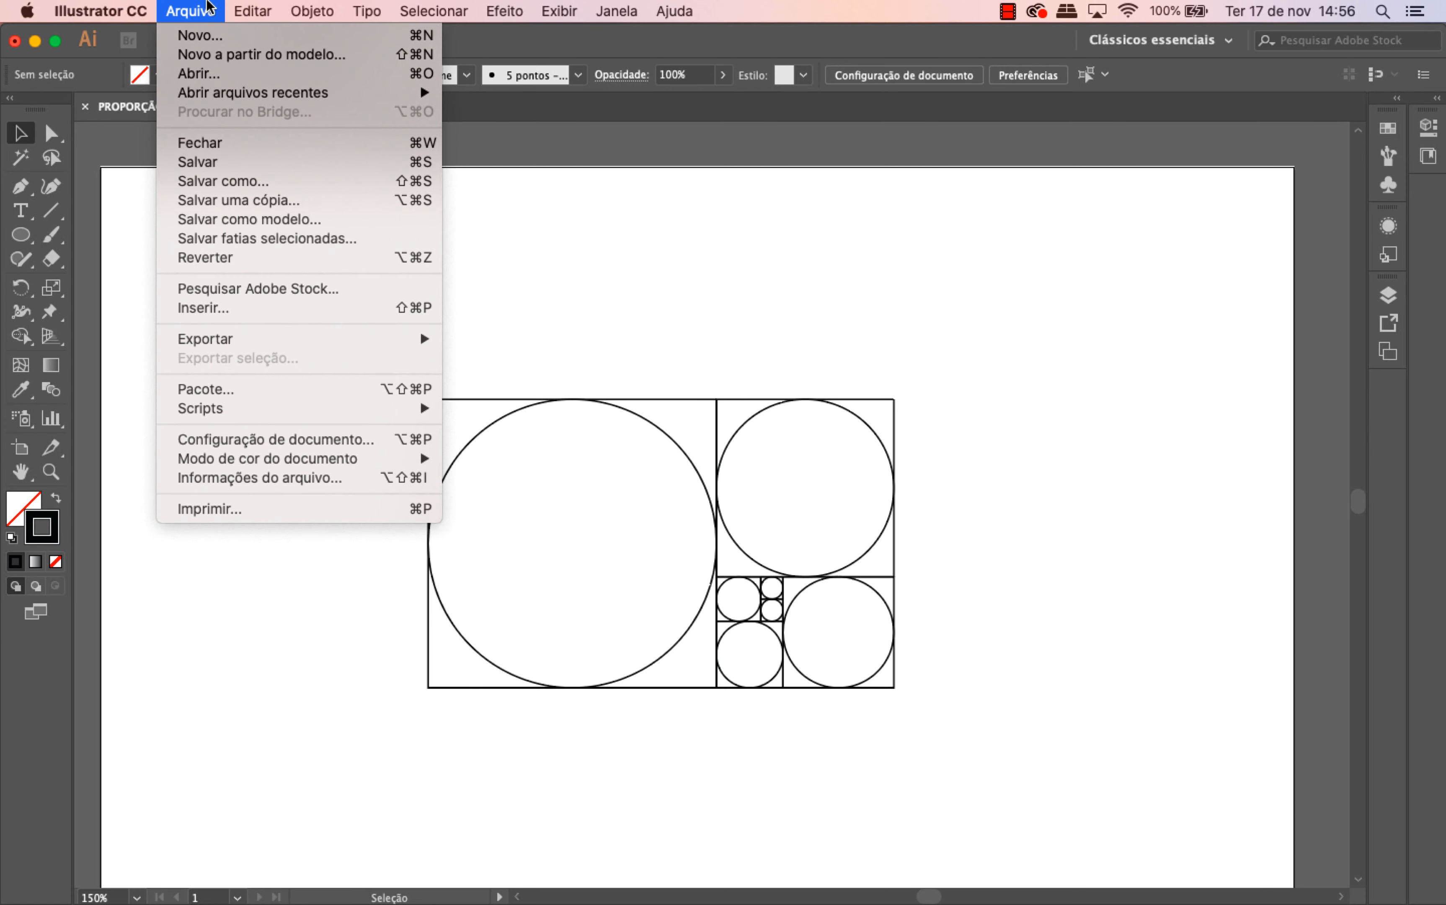
pyautogui.click(232, 163)
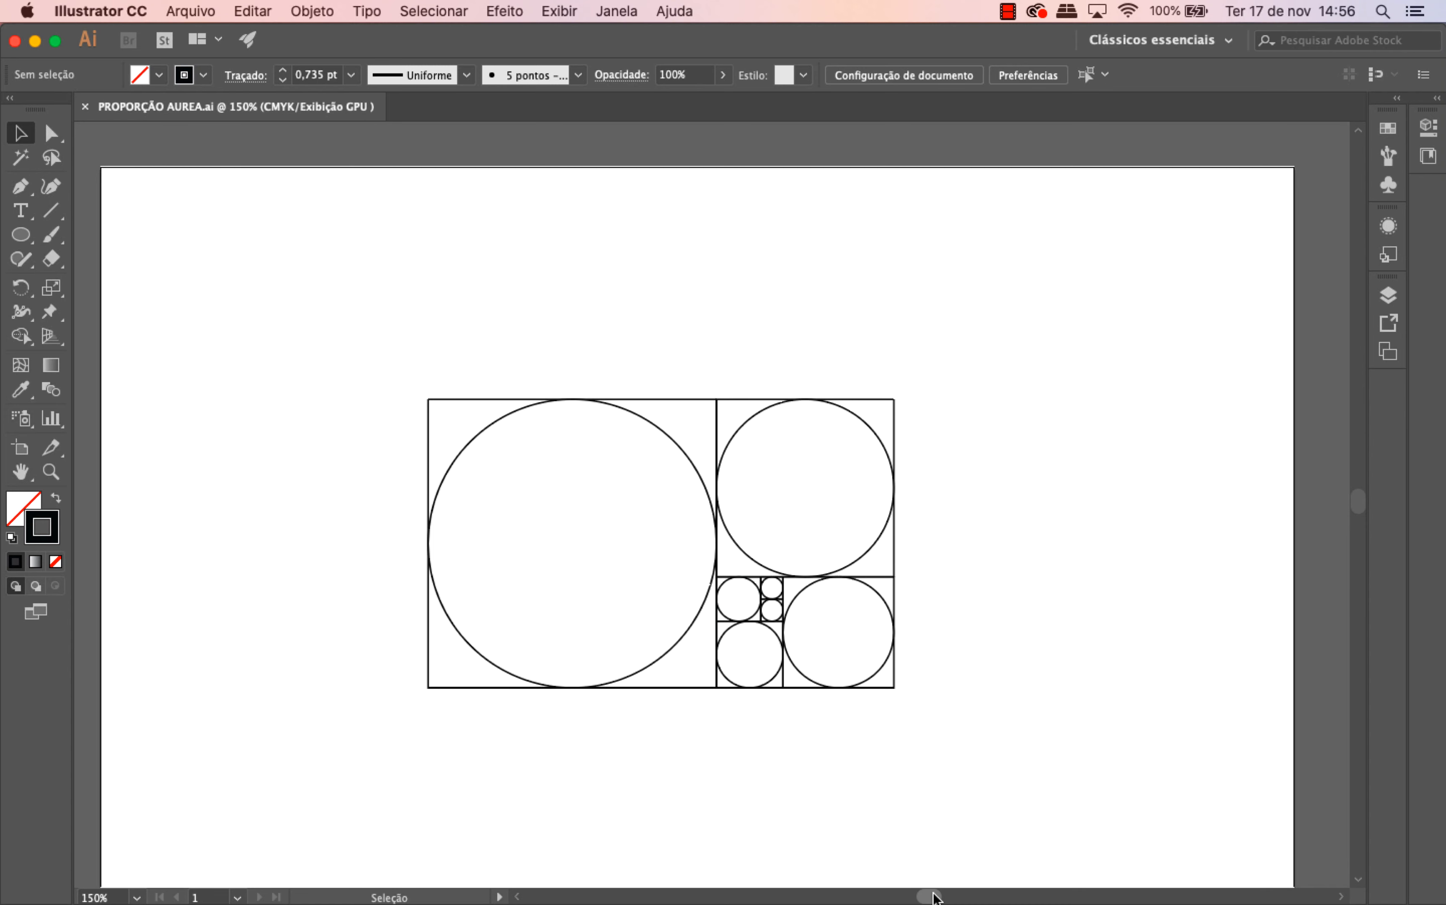
pyautogui.moveTo(934, 896); pyautogui.dragTo(931, 898)
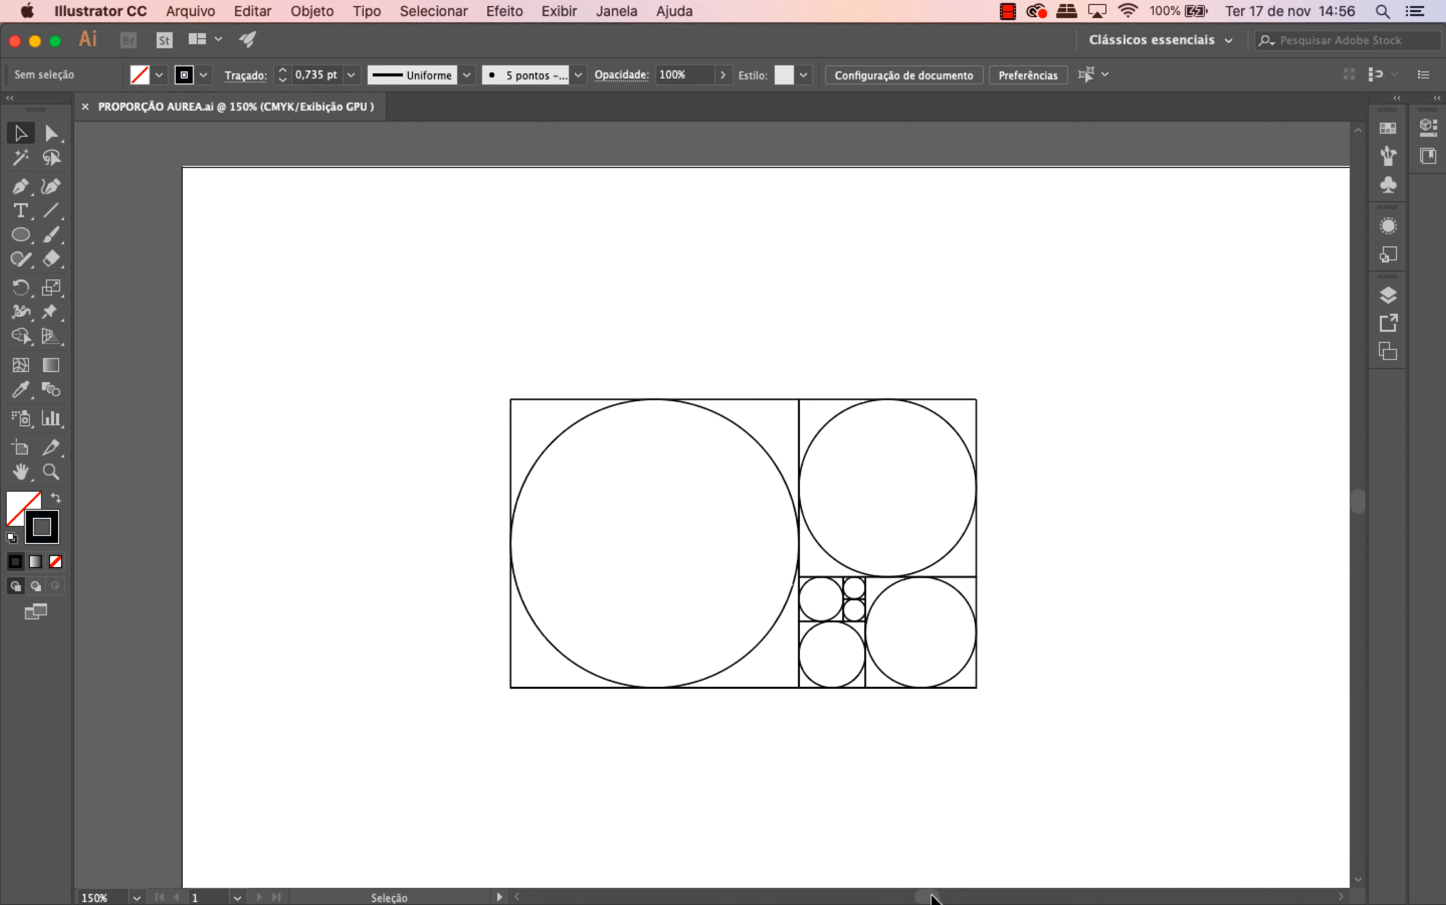
pyautogui.moveTo(1049, 758)
pyautogui.mouseDown()
pyautogui.moveTo(759, 508)
pyautogui.moveTo(503, 355)
pyautogui.mouseUp()
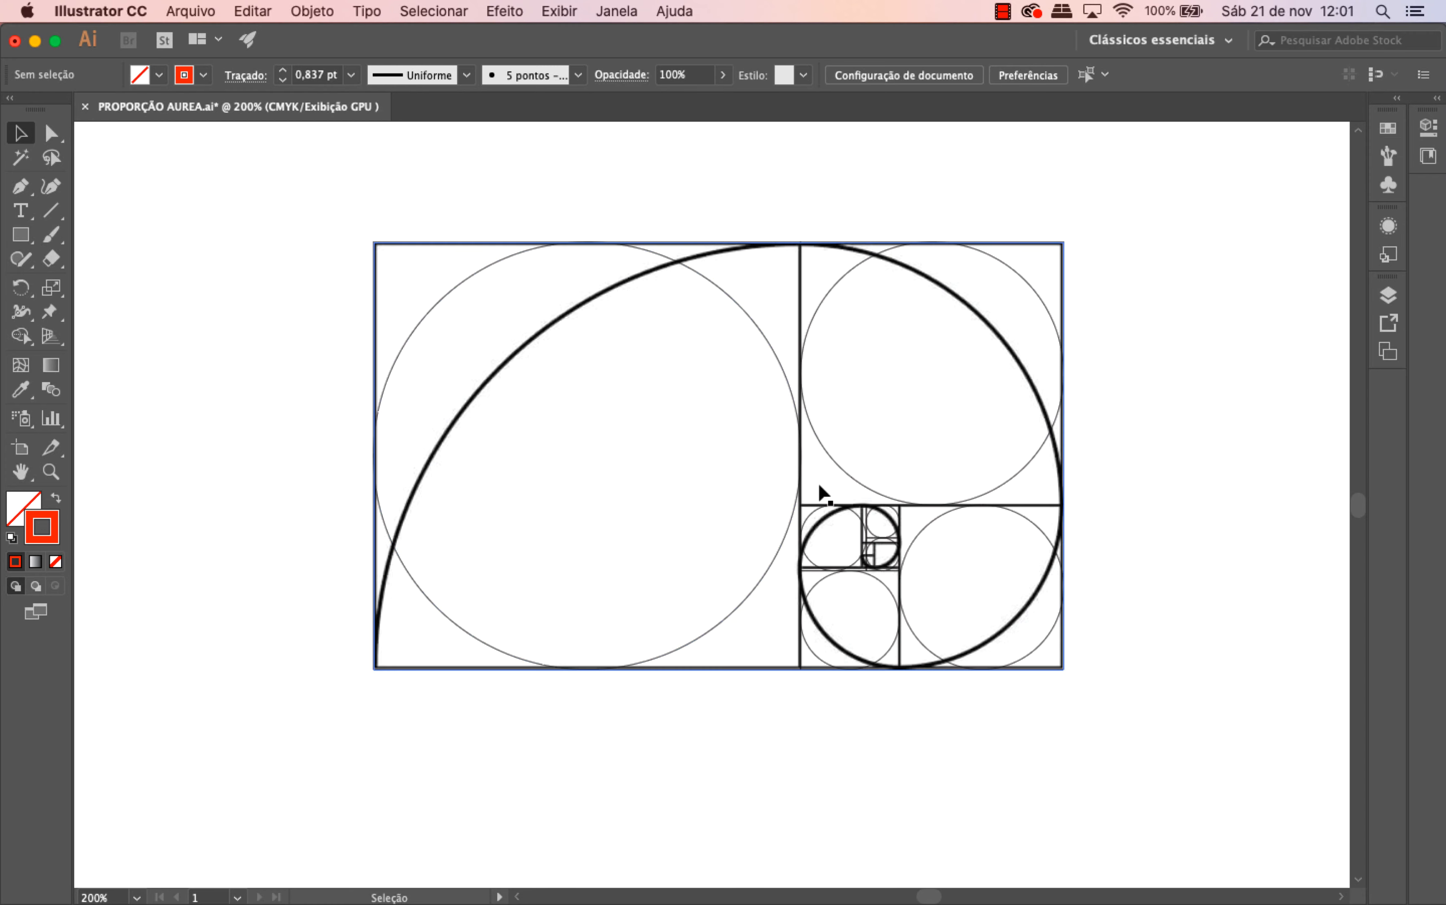
pyautogui.moveTo(945, 291); pyautogui.dragTo(990, 362)
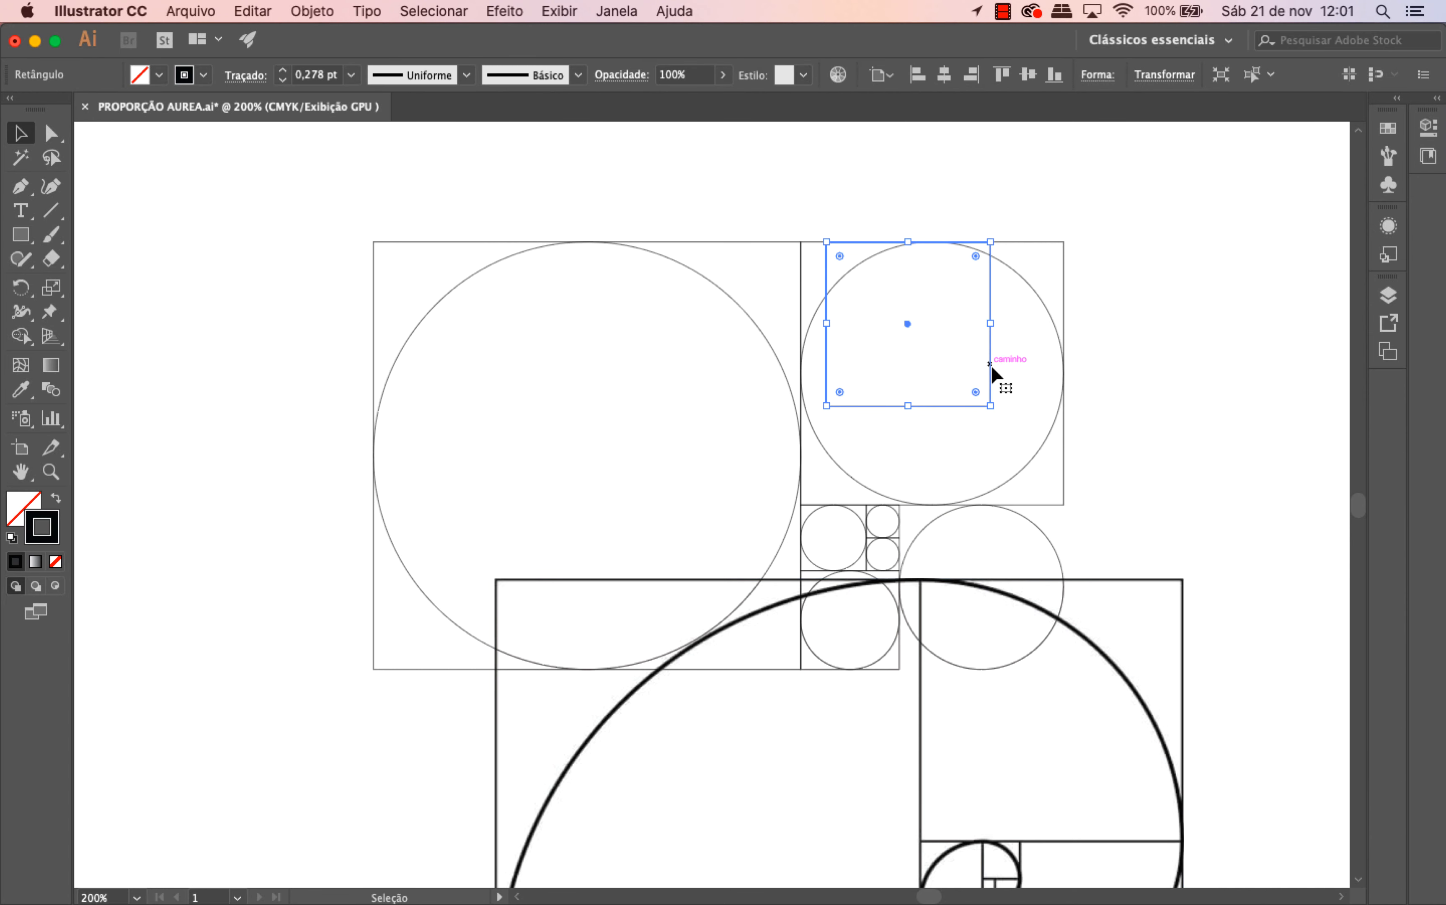
pyautogui.press('super+z')
pyautogui.click(1145, 473)
pyautogui.moveTo(1149, 580); pyautogui.dragTo(1030, 239)
pyautogui.click(1197, 389)
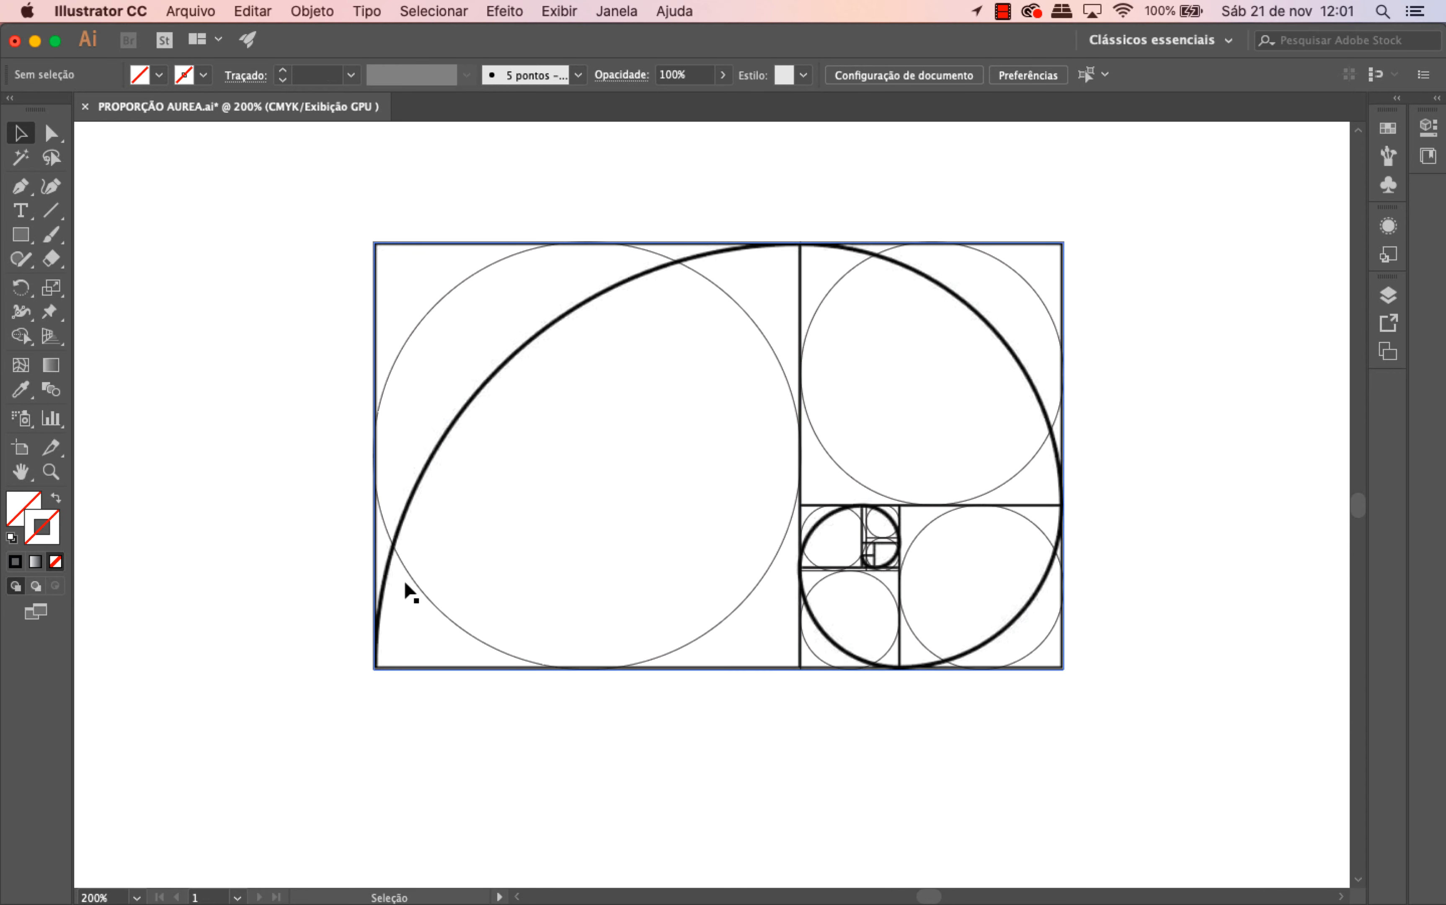
pyautogui.moveTo(403, 585); pyautogui.dragTo(555, 386)
pyautogui.press('super+z')
pyautogui.click(216, 578)
pyautogui.click(1047, 423)
pyautogui.press('Delete')
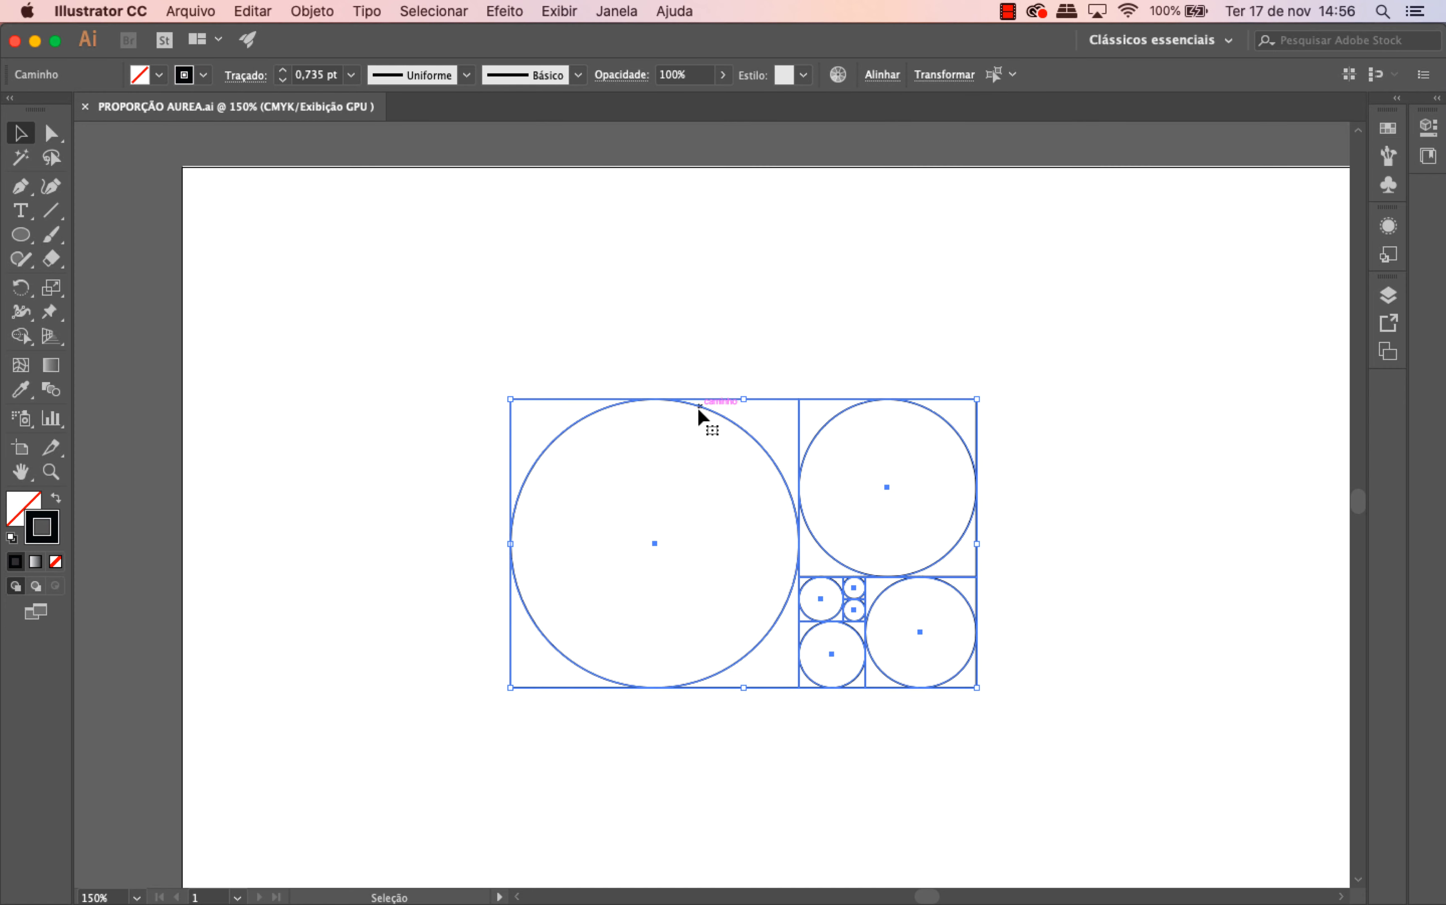
# - Move the complete construction into the upper-left corner of the artboard and deselect it
pyautogui.moveTo(739, 437); pyautogui.dragTo(403, 204)
pyautogui.click(869, 416)
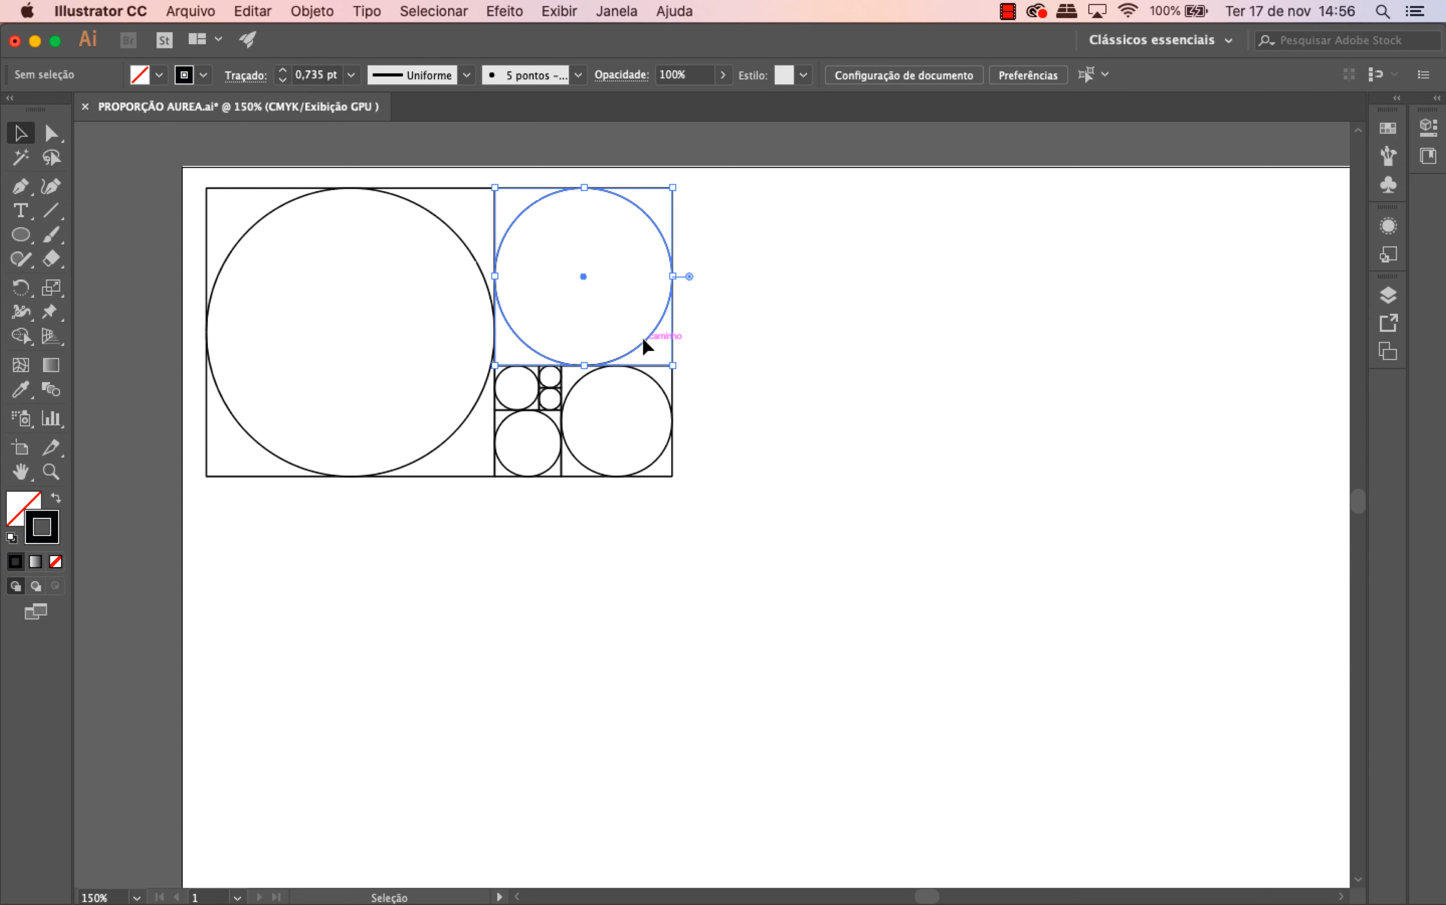
pyautogui.click(641, 336)
pyautogui.click(683, 346)
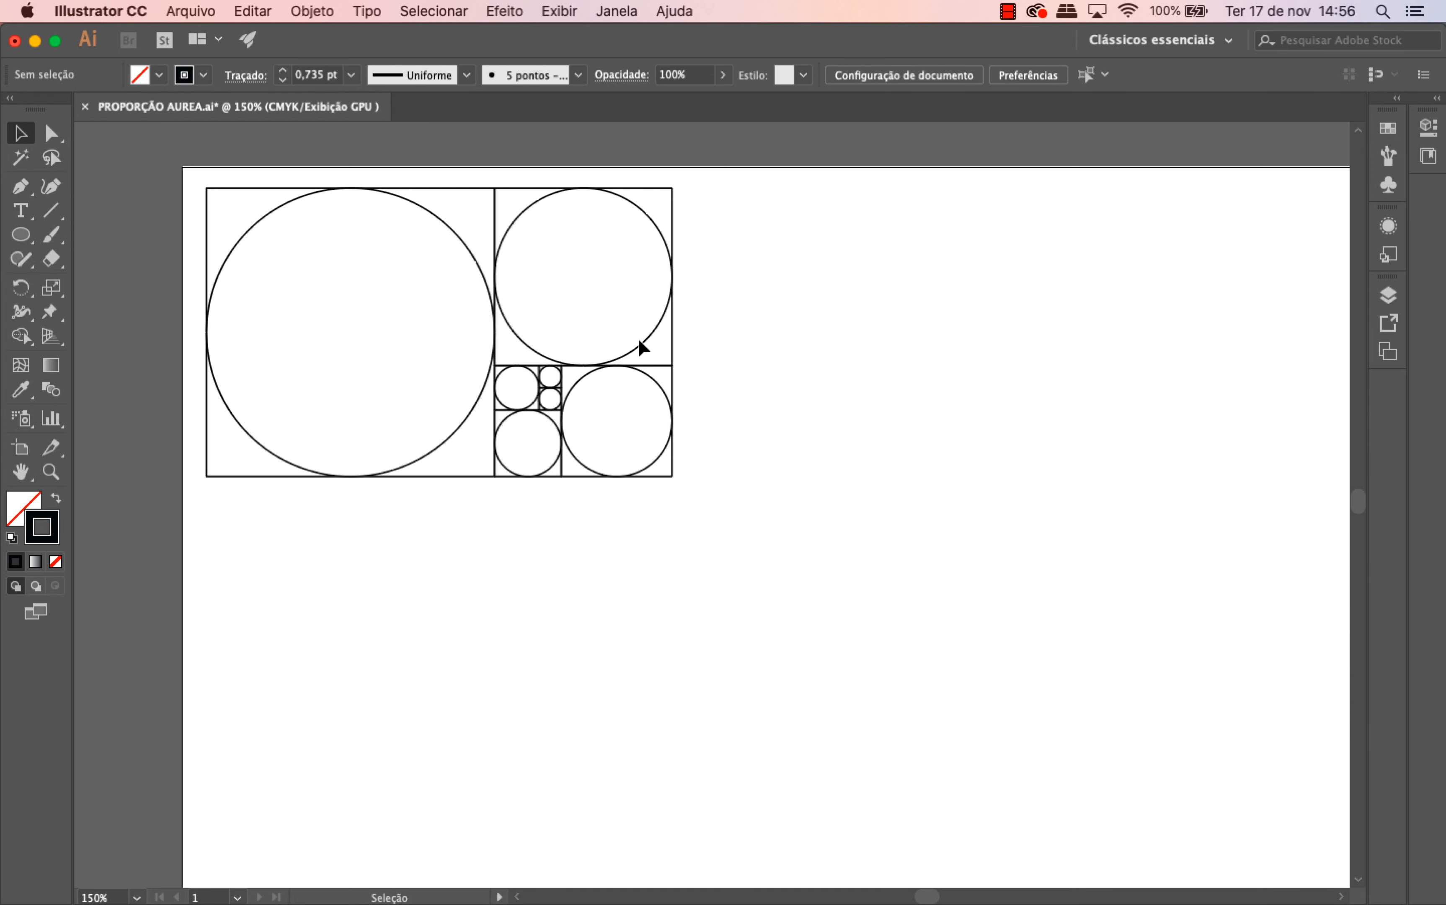
# - Copy one circle of each of the six sizes from the construction into the empty right part of the artboard, roughly nested
pyautogui.moveTo(638, 340); pyautogui.dragTo(1170, 453)
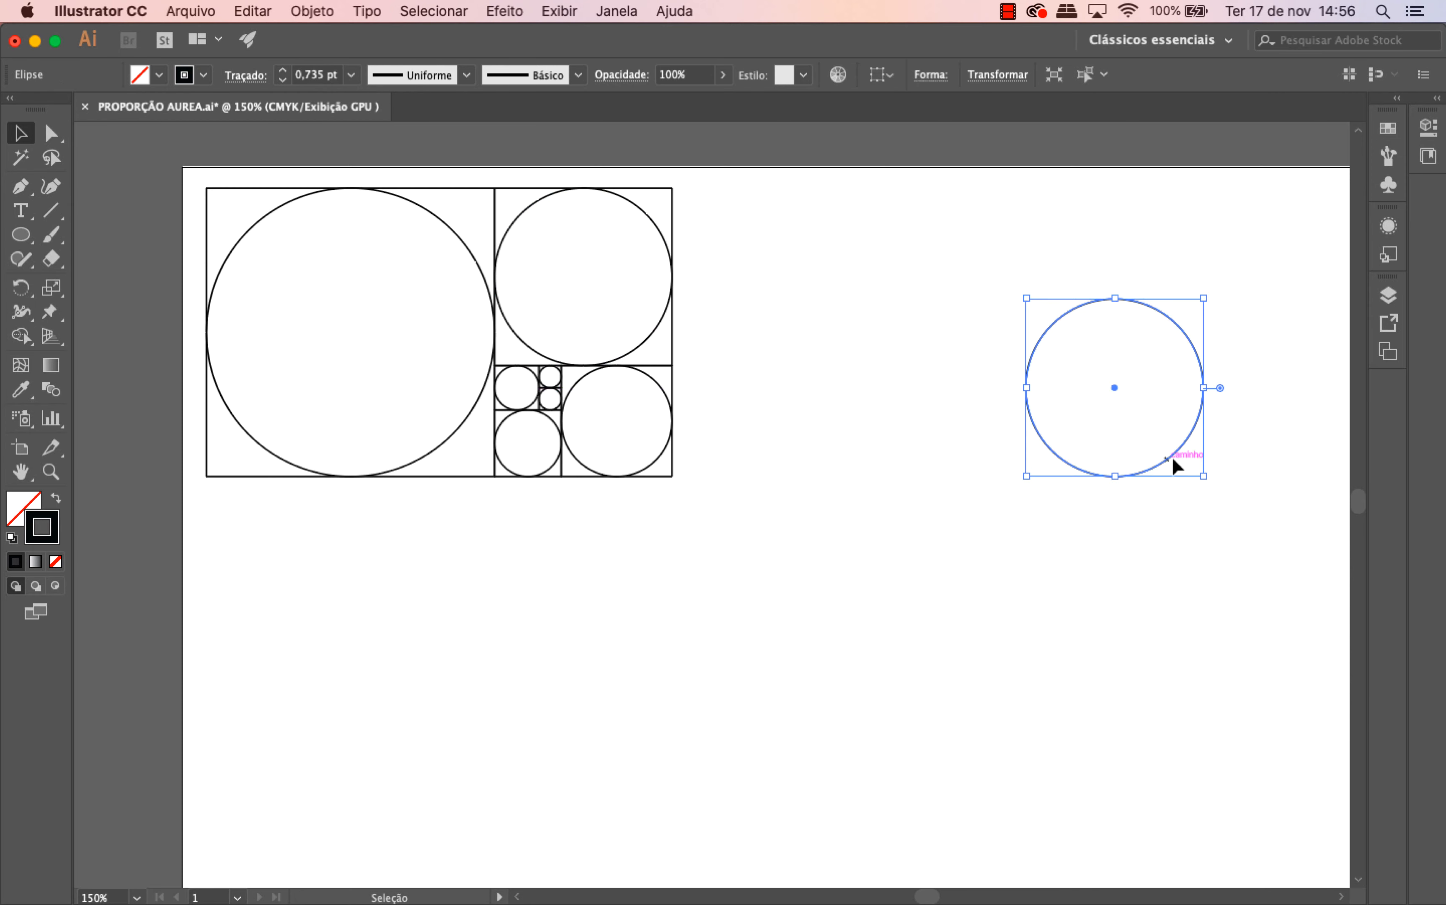
pyautogui.moveTo(478, 412); pyautogui.dragTo(1244, 479)
pyautogui.moveTo(654, 381); pyautogui.dragTo(1141, 360)
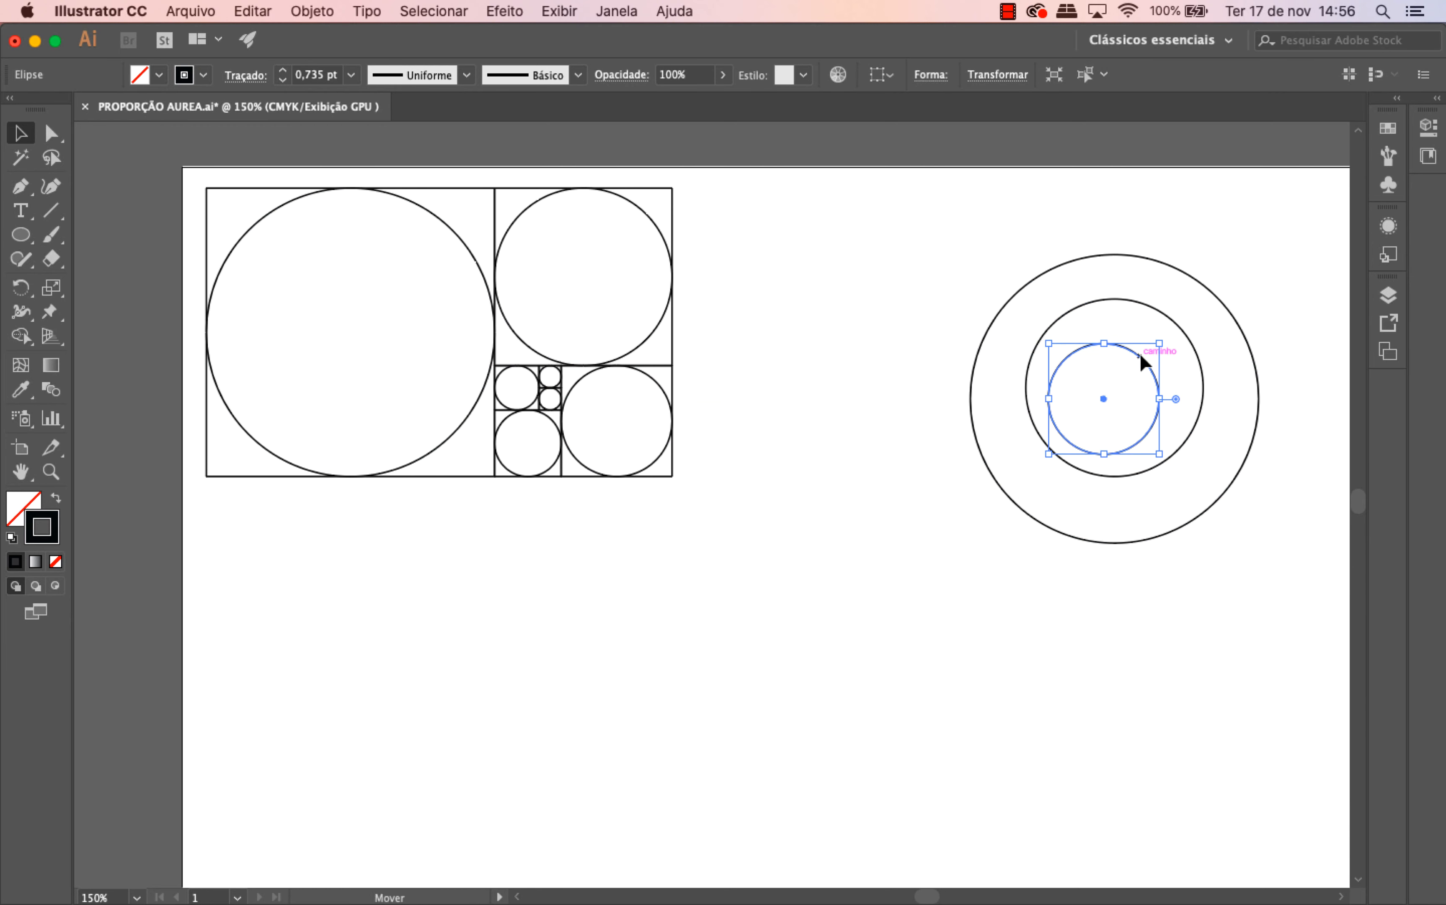
pyautogui.moveTo(550, 467); pyautogui.dragTo(1126, 413)
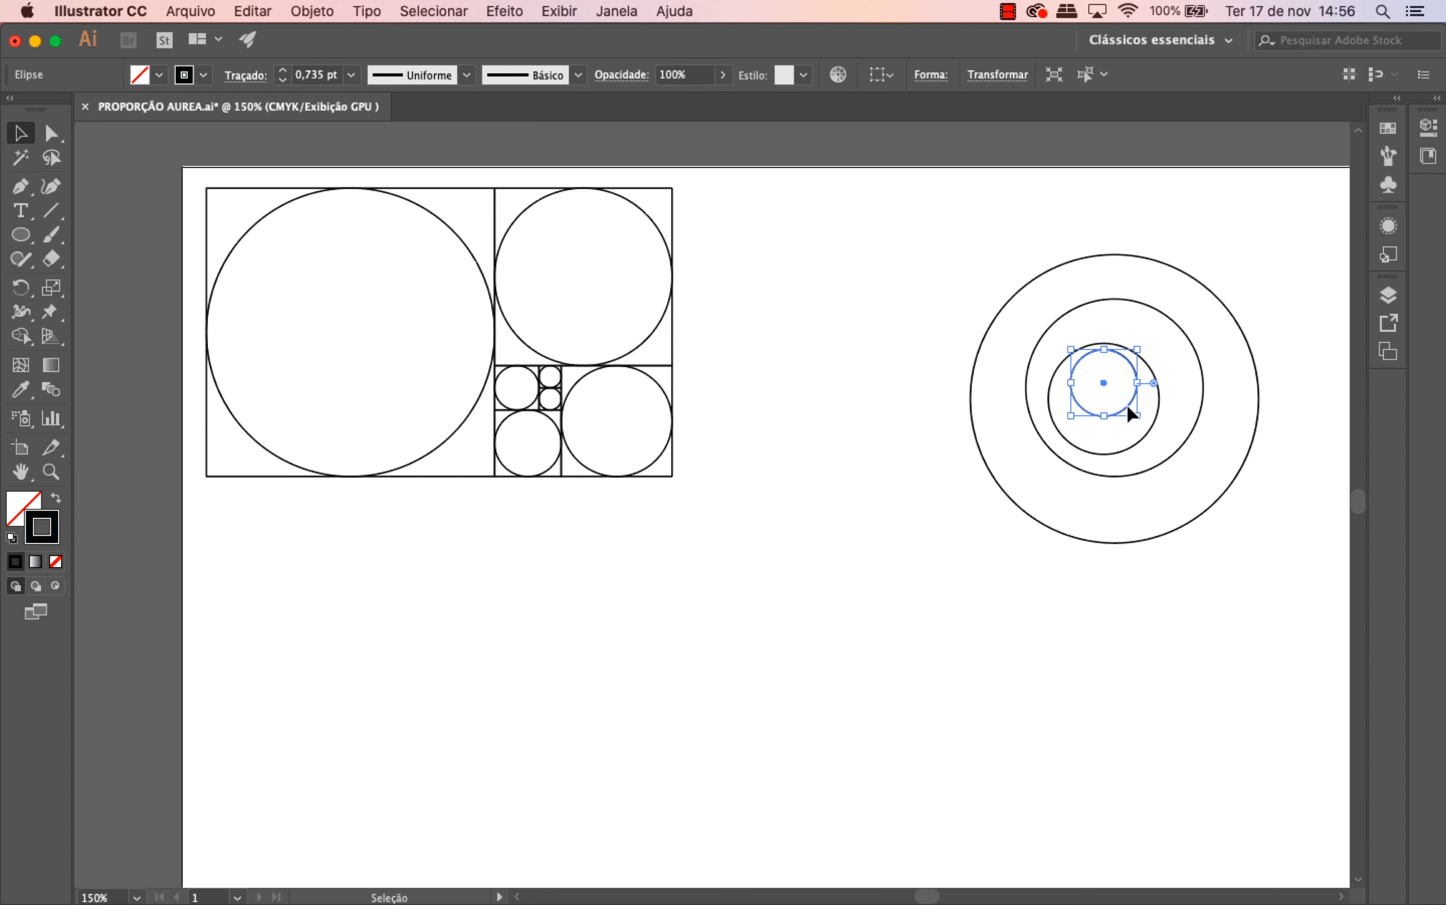
pyautogui.moveTo(530, 412); pyautogui.dragTo(1107, 411)
pyautogui.moveTo(549, 395); pyautogui.dragTo(1114, 397)
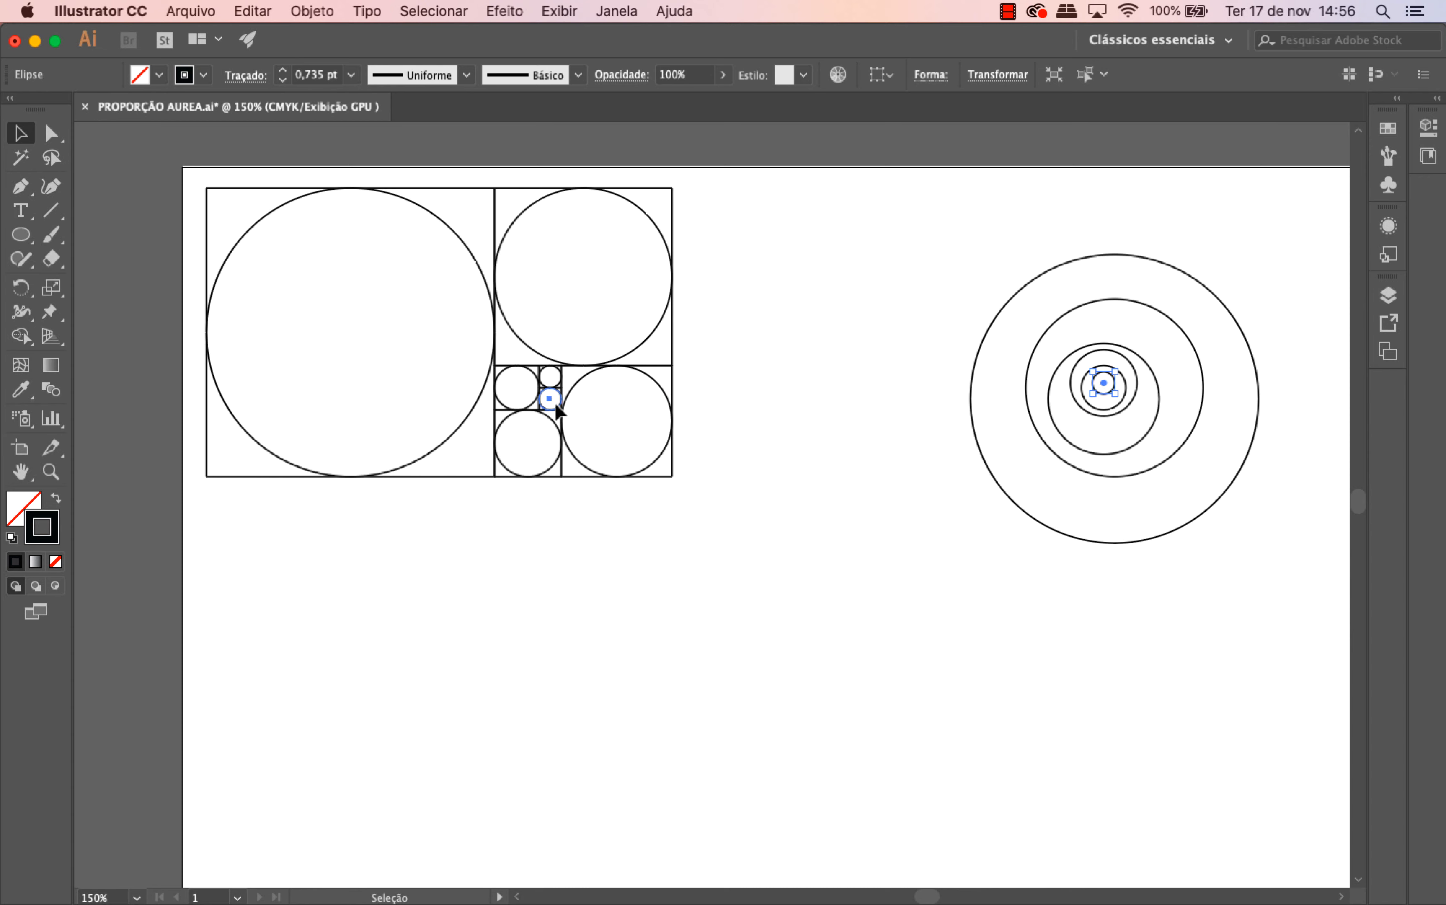
# - Align the six copied circles horizontally and vertically by their centres so they become concentric
pyautogui.moveTo(895, 228); pyautogui.dragTo(1219, 514)
pyautogui.click(883, 74)
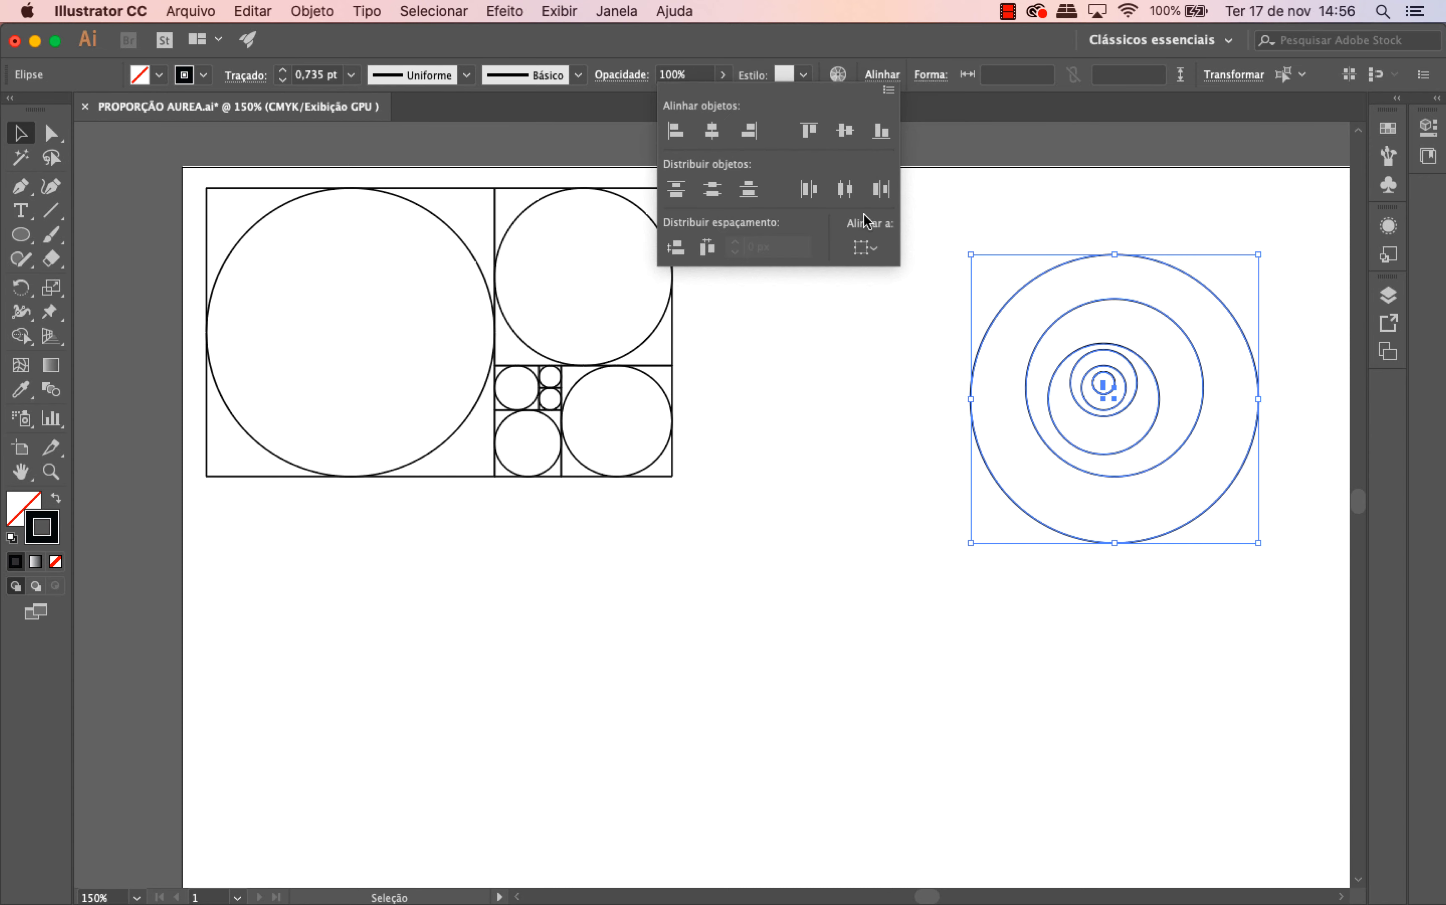
pyautogui.click(712, 130)
pyautogui.click(854, 133)
pyautogui.click(845, 465)
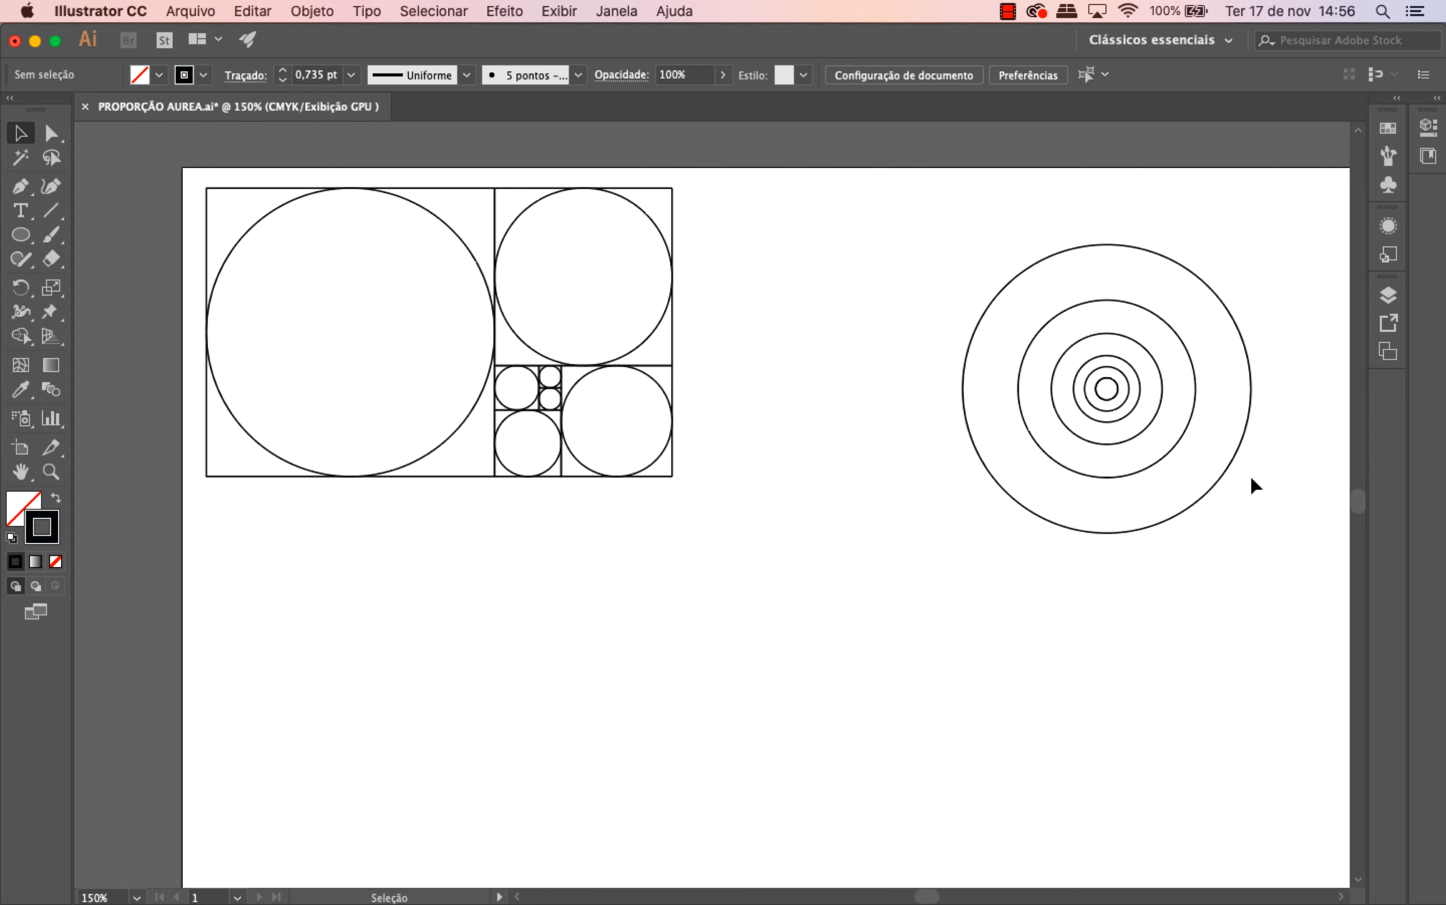
# - Move the construction of squares and circles off the artboard beyond its upper-left corner and save the document
pyautogui.moveTo(836, 630); pyautogui.dragTo(144, 173)
pyautogui.moveTo(672, 420)
pyautogui.mouseDown()
pyautogui.moveTo(100, 229)
pyautogui.moveTo(141, 255)
pyautogui.mouseUp()
pyautogui.click(411, 380)
pyautogui.scroll(1, 486, 346)
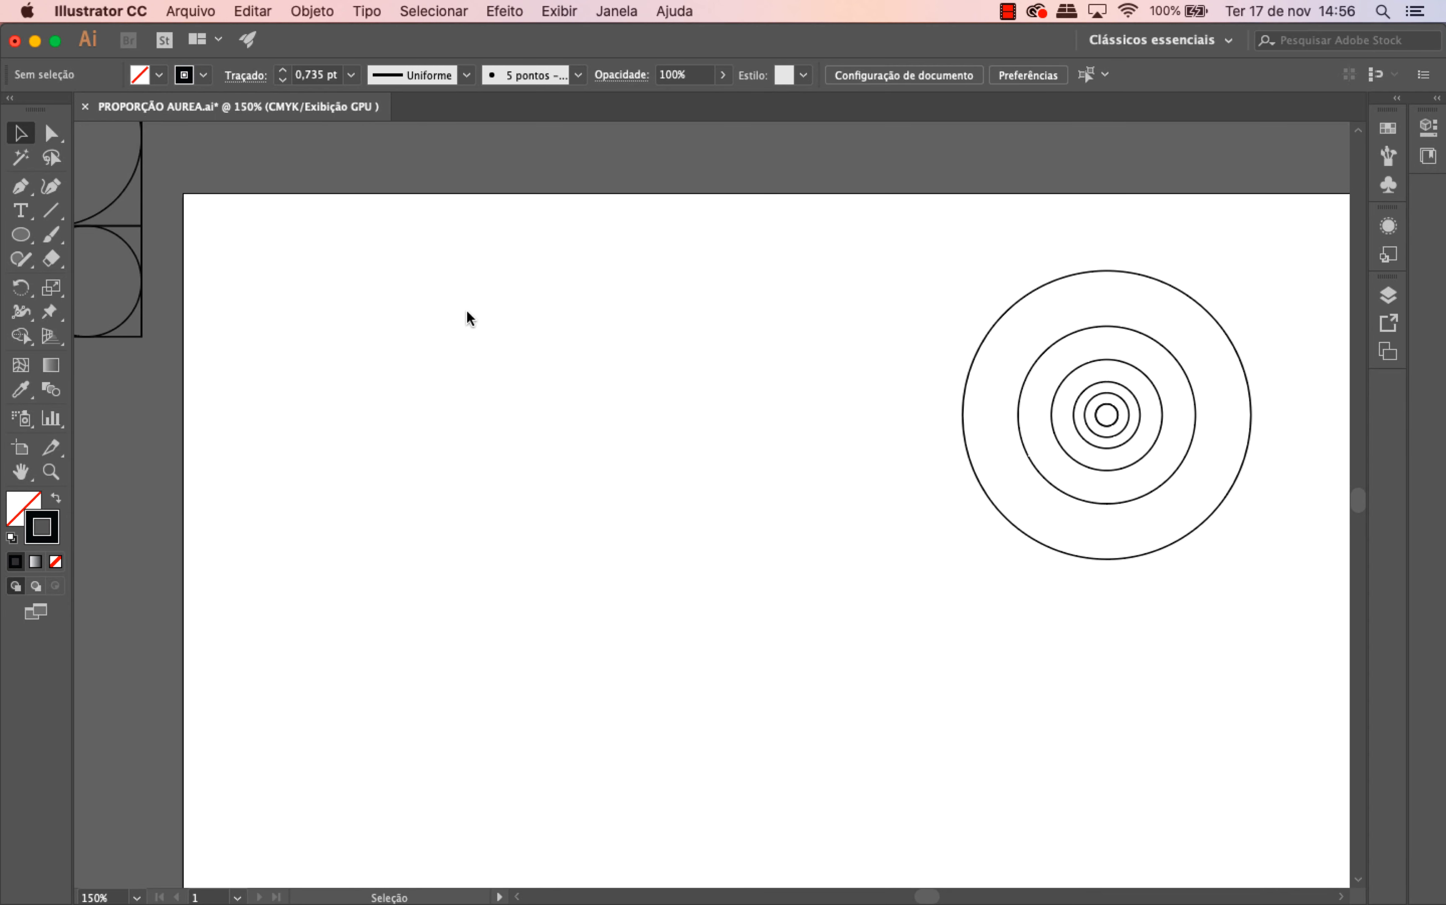
pyautogui.click(190, 11)
pyautogui.click(252, 161)
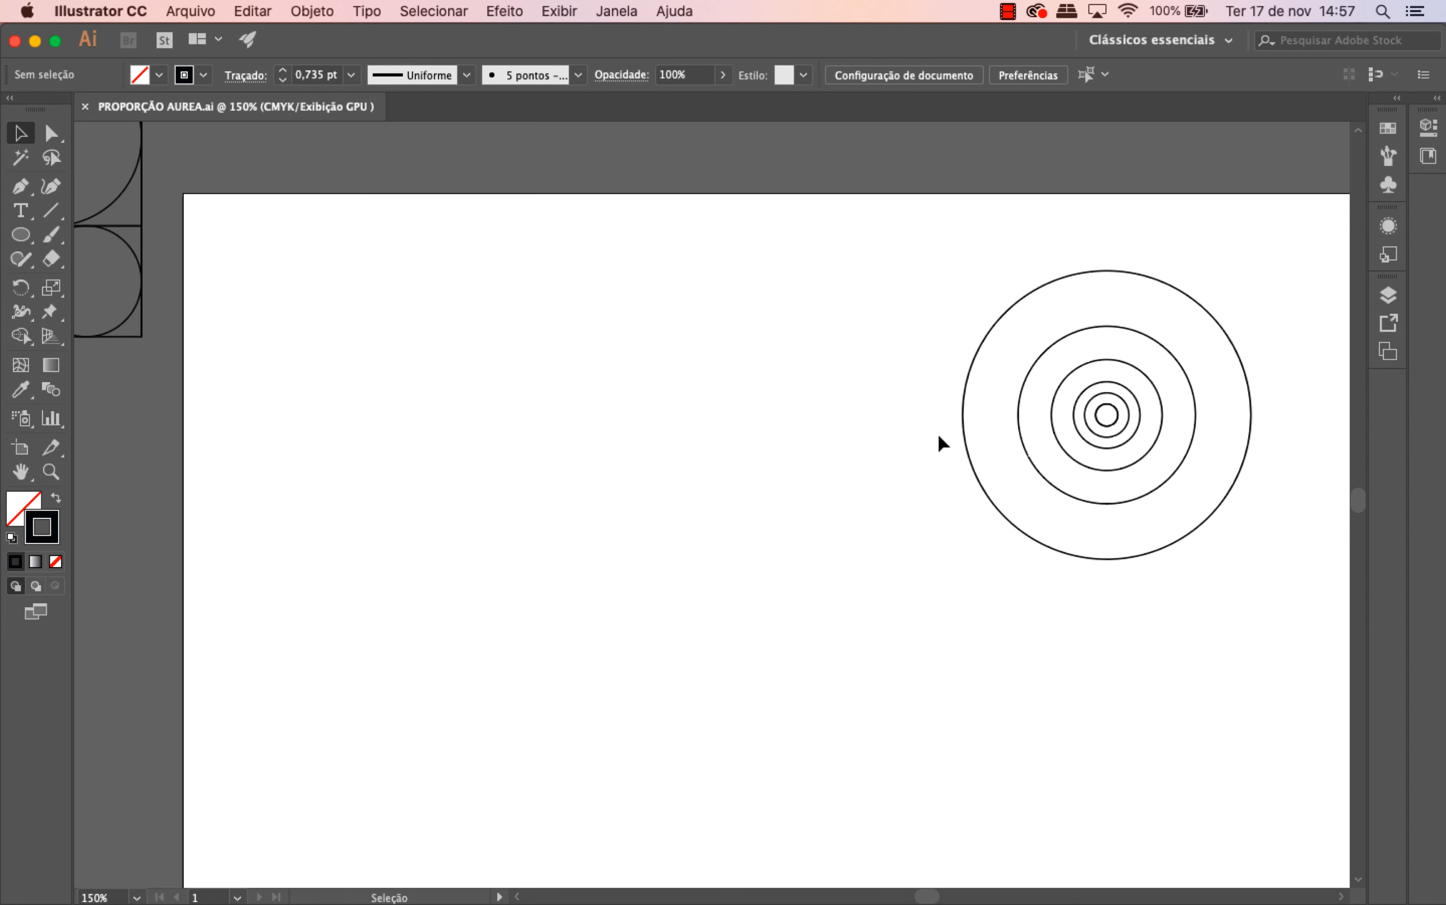
# - Enlarge the concentric circles proportionally and move them so they extend past the right edge of the artboard
pyautogui.scroll(-3, 938, 436)
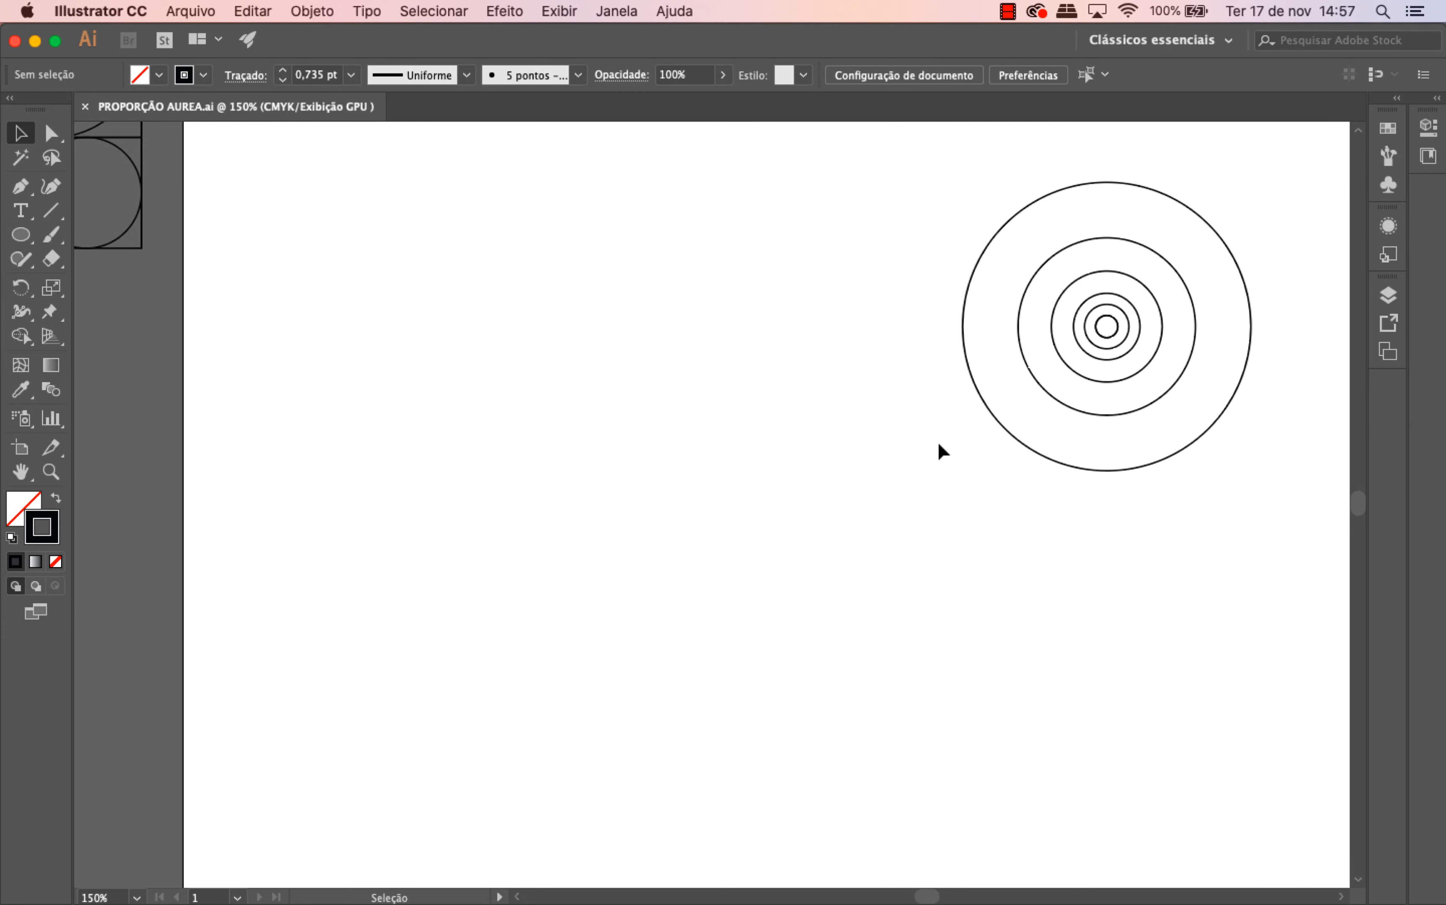
pyautogui.scroll(-2, 938, 444)
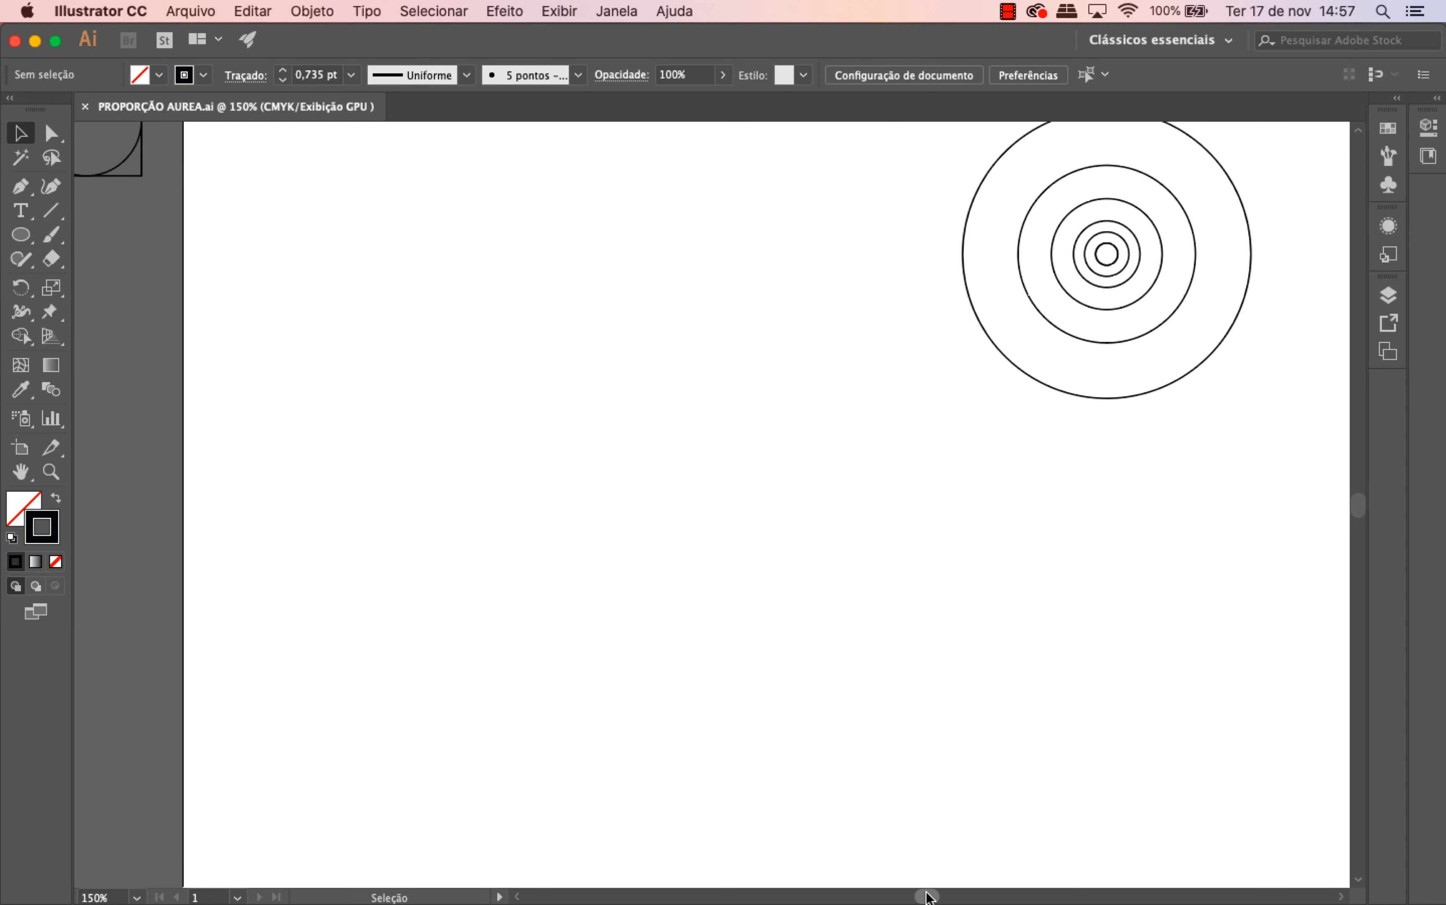
pyautogui.moveTo(927, 897); pyautogui.dragTo(931, 898)
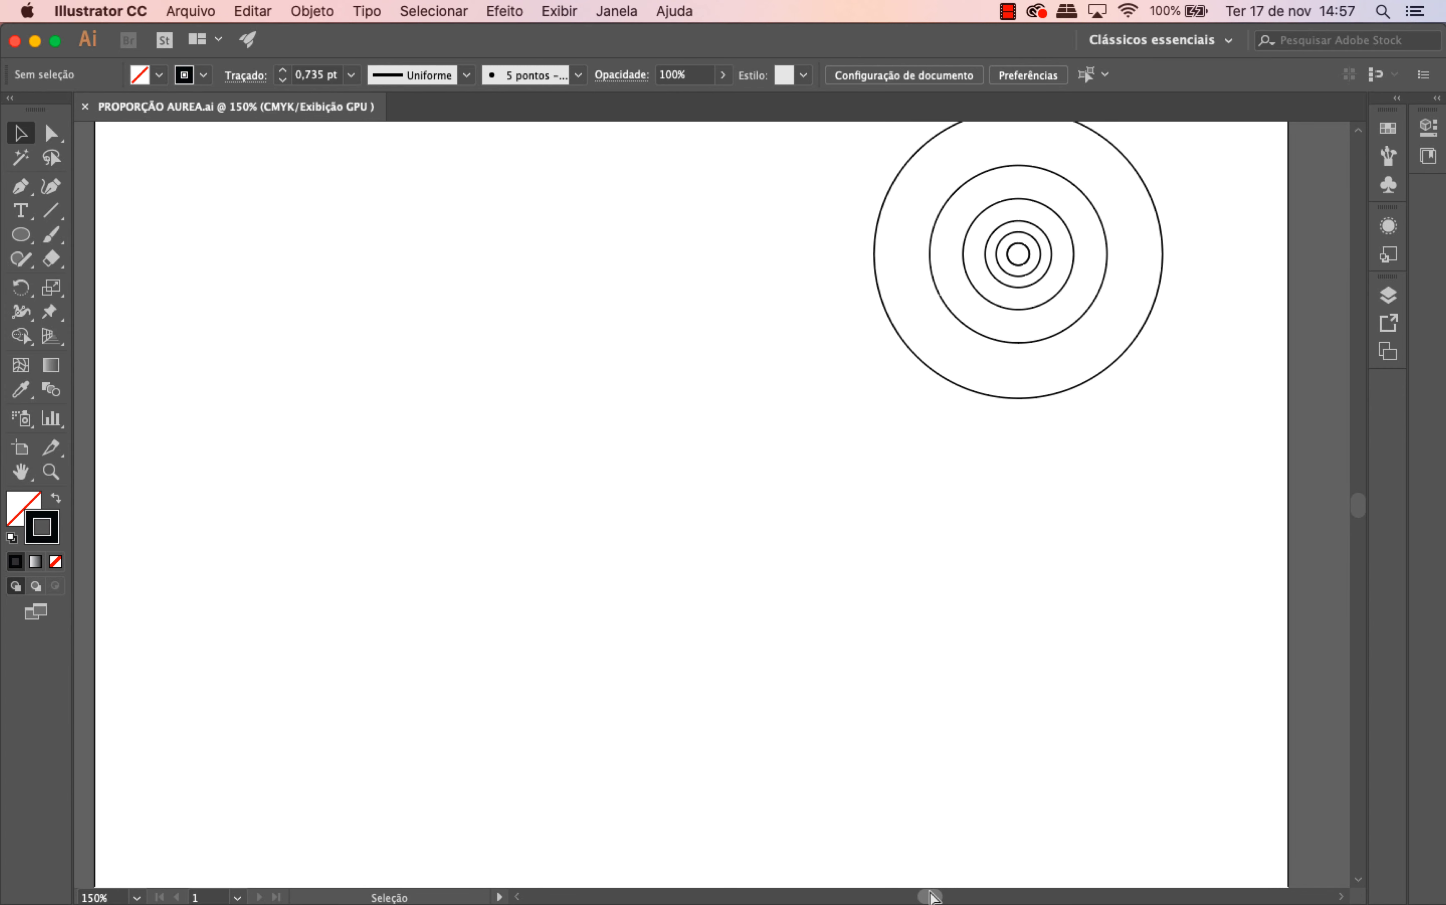
pyautogui.press('super+minus')
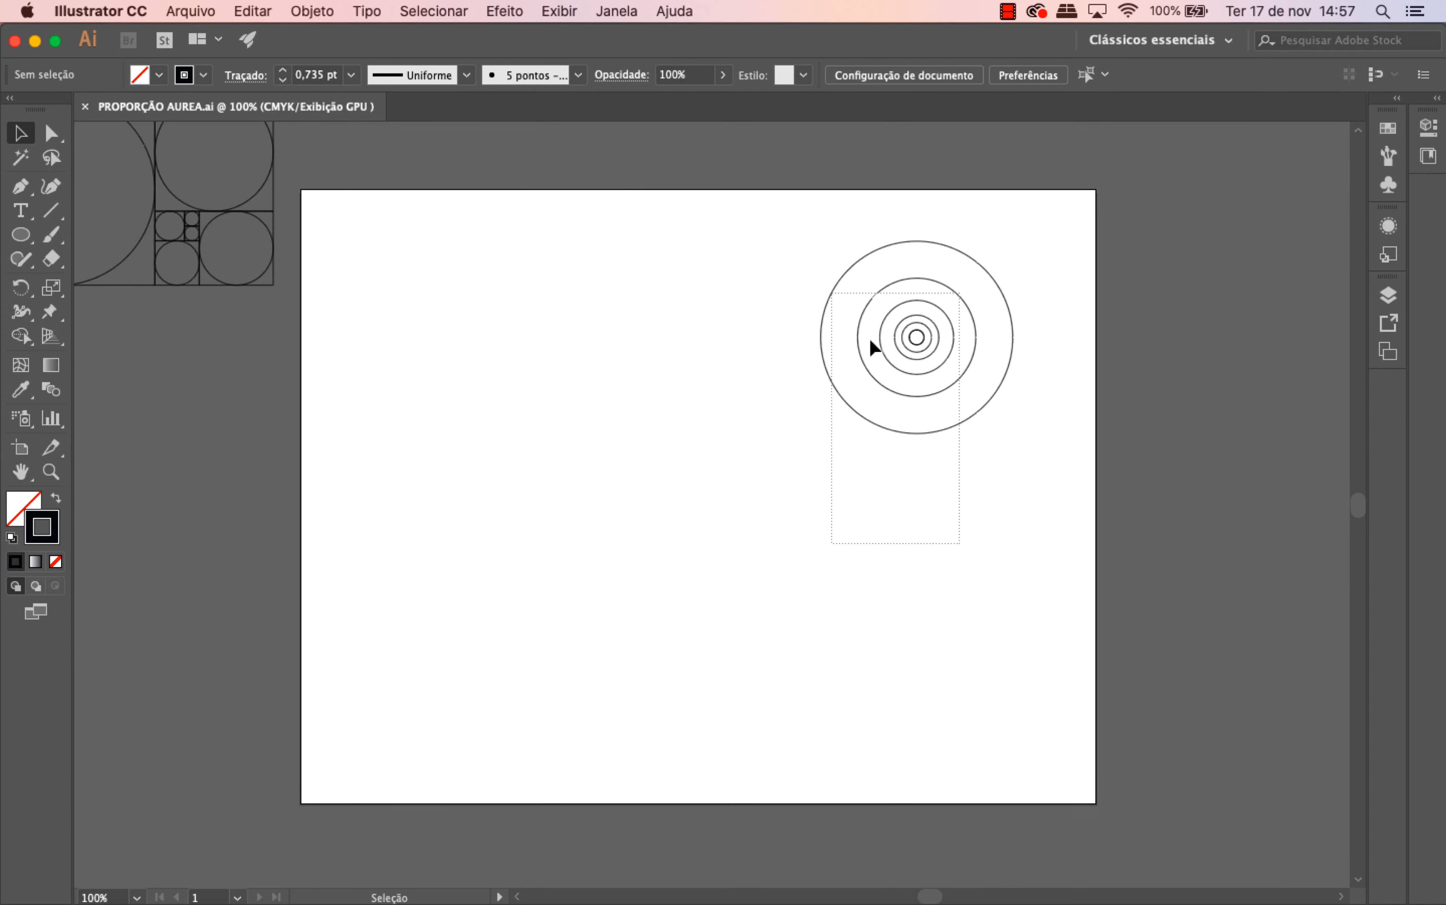
pyautogui.click(933, 434)
pyautogui.moveTo(820, 433); pyautogui.dragTo(698, 560)
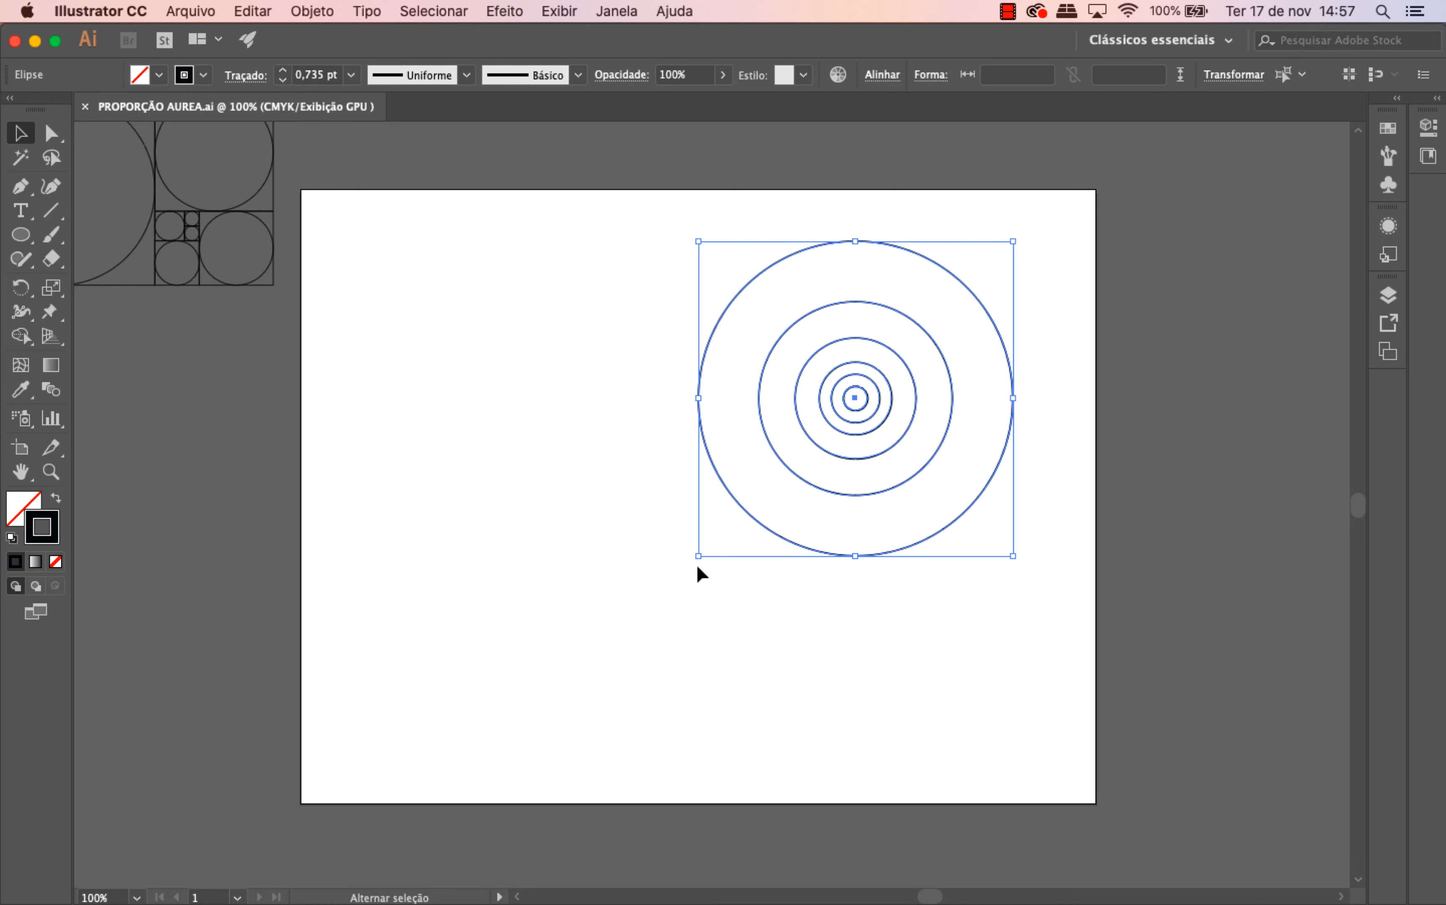
pyautogui.moveTo(933, 545); pyautogui.dragTo(945, 595)
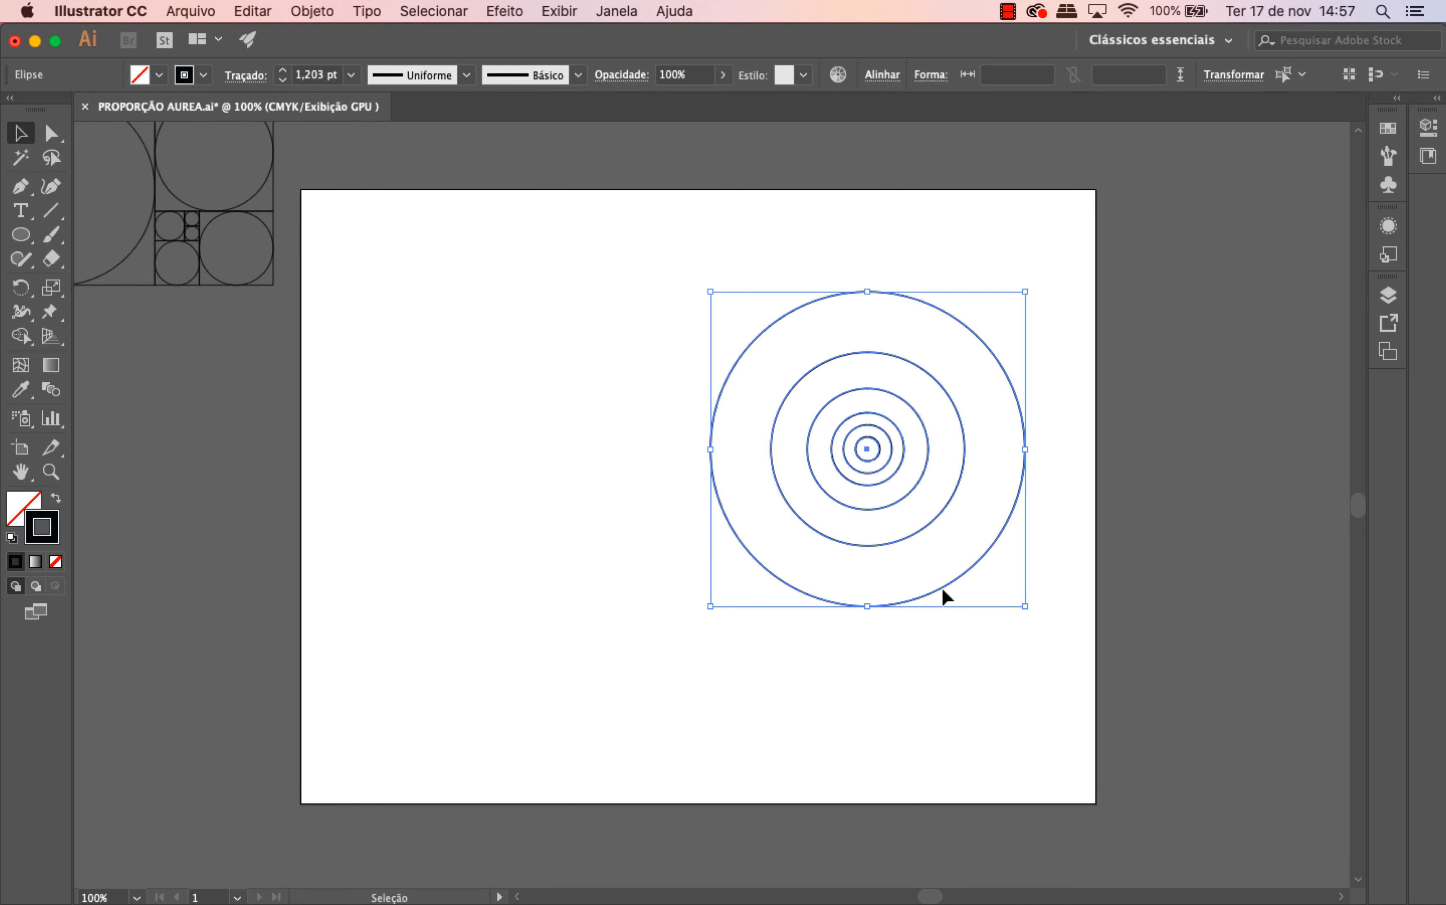
pyautogui.click(937, 736)
pyautogui.moveTo(1035, 739); pyautogui.dragTo(690, 265)
pyautogui.moveTo(888, 356); pyautogui.dragTo(1142, 368)
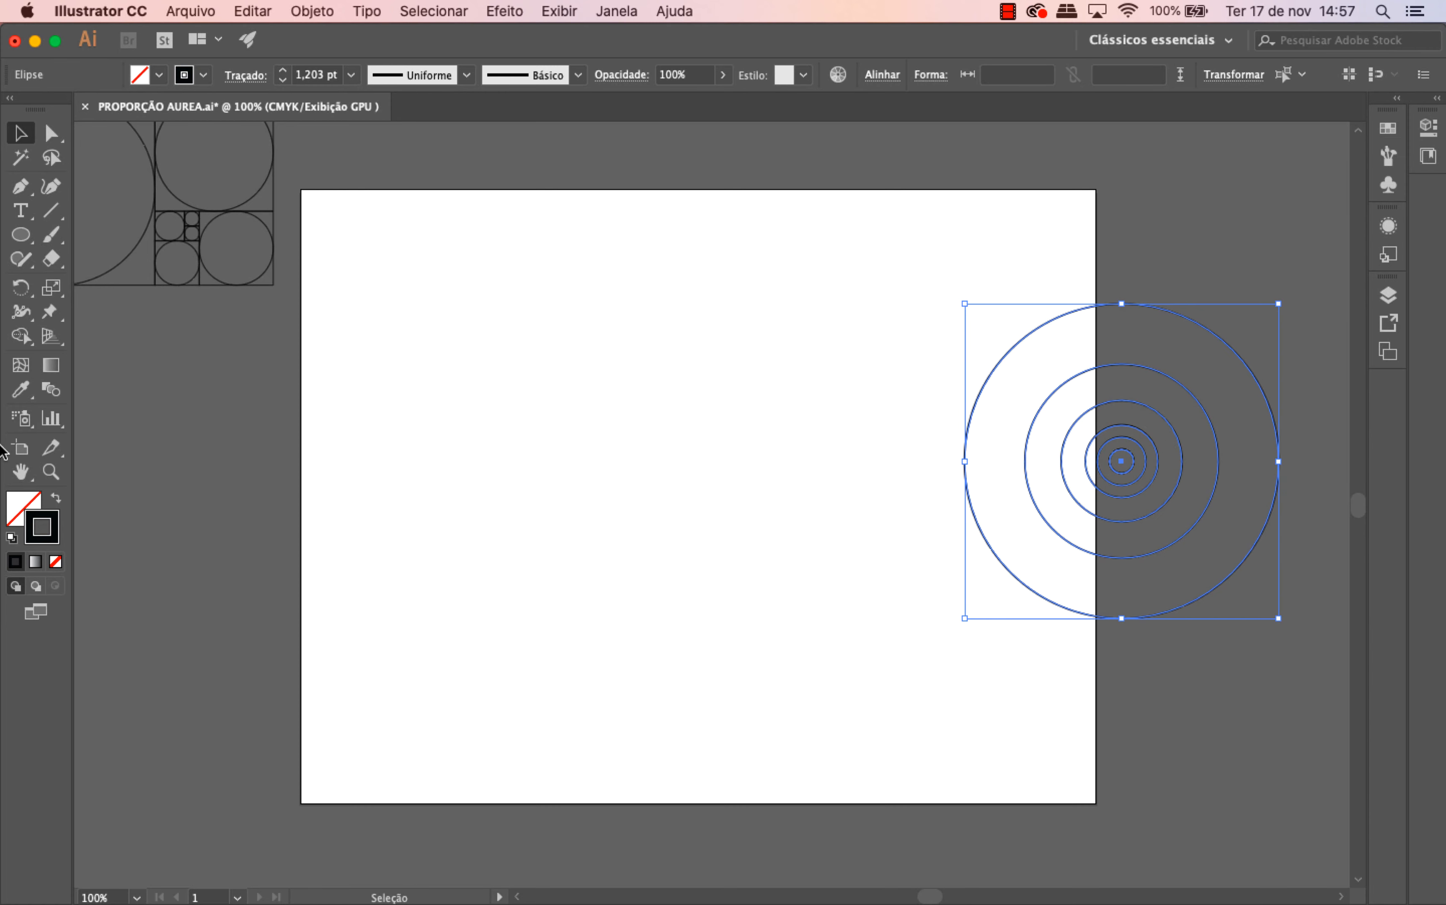
# - Change the stroke colour of the six concentric circles to red and deselect them
pyautogui.doubleClick(56, 530)
pyautogui.moveTo(1077, 322)
pyautogui.mouseDown()
pyautogui.moveTo(1173, 186)
pyautogui.moveTo(1205, 174)
pyautogui.mouseUp()
pyautogui.press('Return')
pyautogui.click(733, 469)
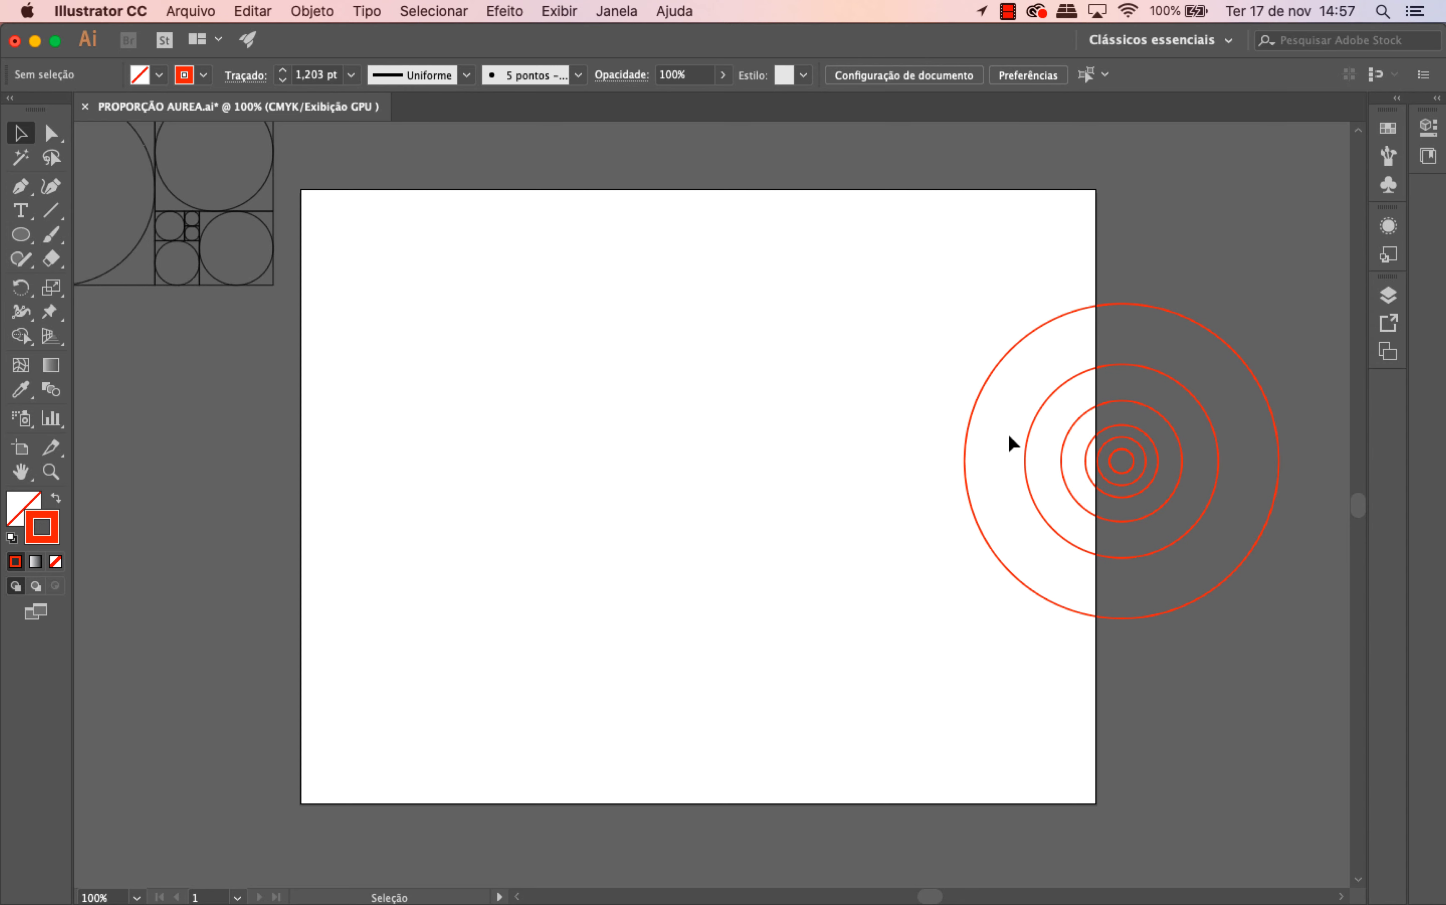
# - Place the fish sketch image in the middle of the artboard beside the red circles
pyautogui.click(202, 13)
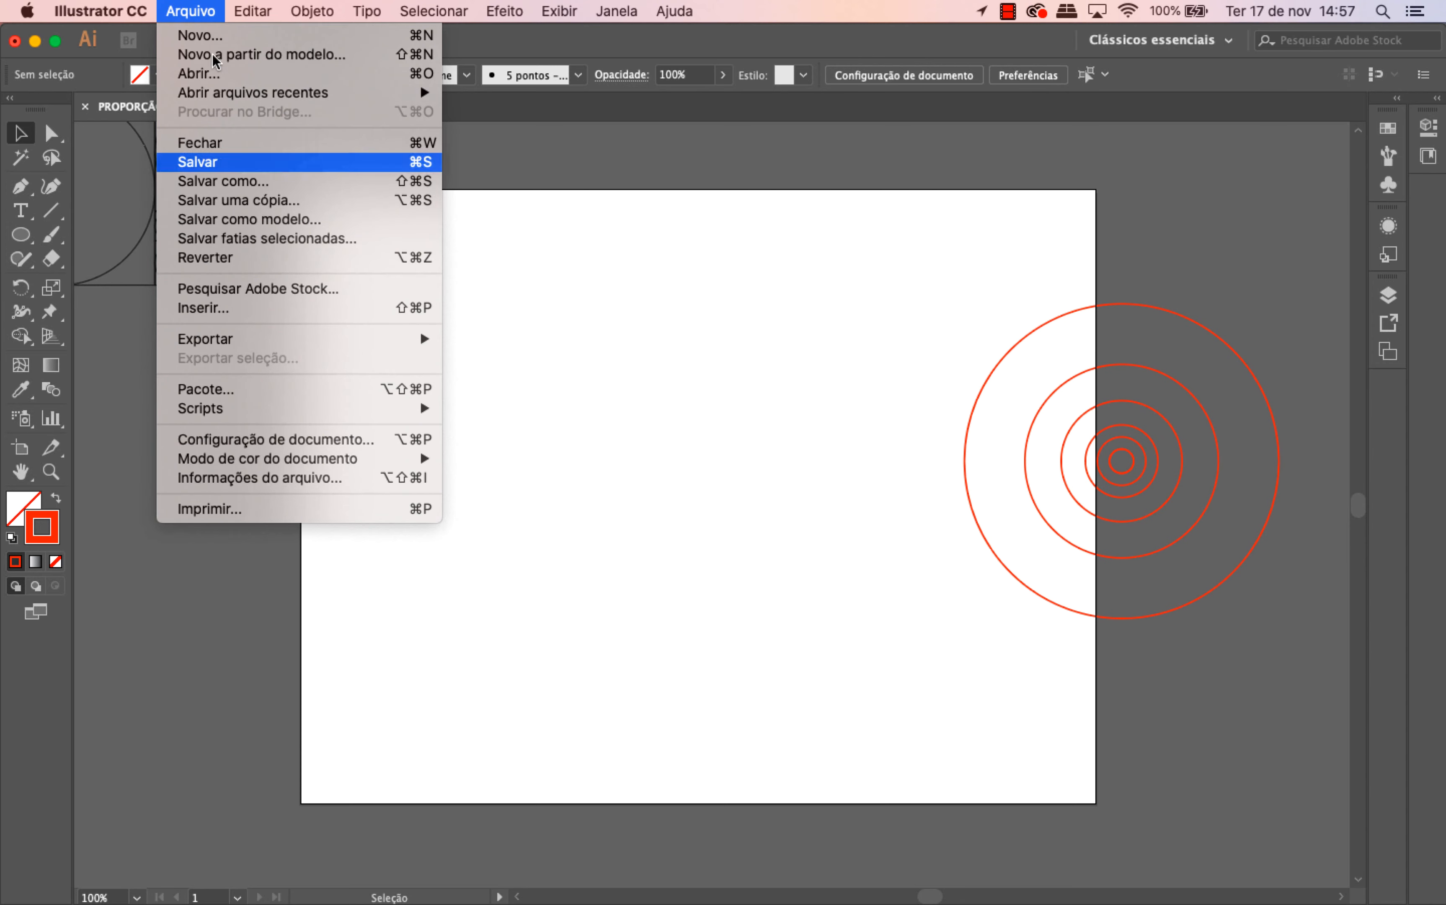
pyautogui.click(237, 307)
pyautogui.moveTo(507, 339); pyautogui.dragTo(905, 597)
pyautogui.click(949, 670)
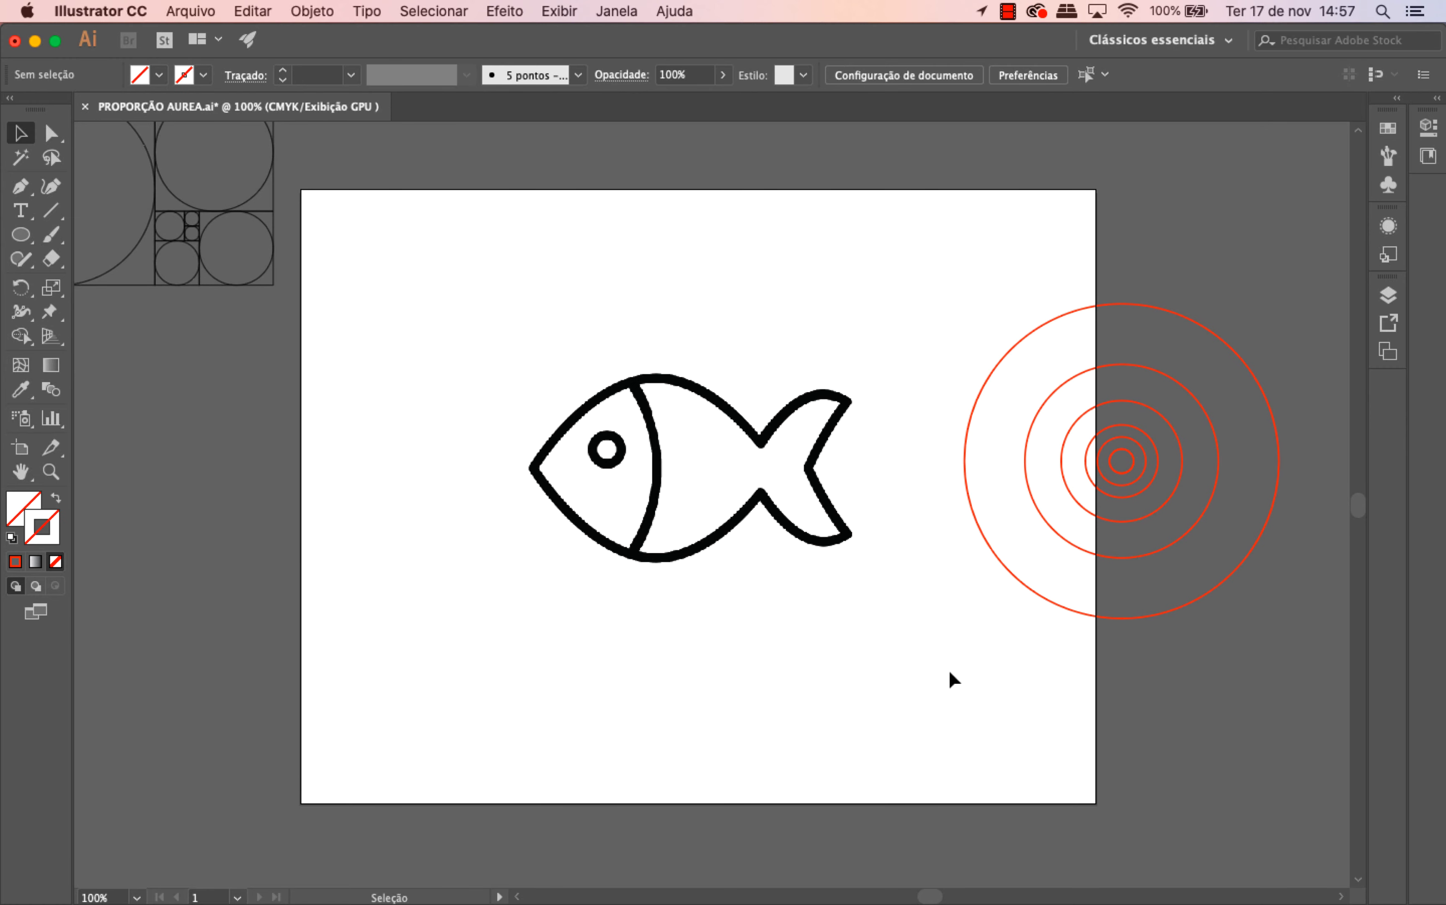
pyautogui.press('super+equal')
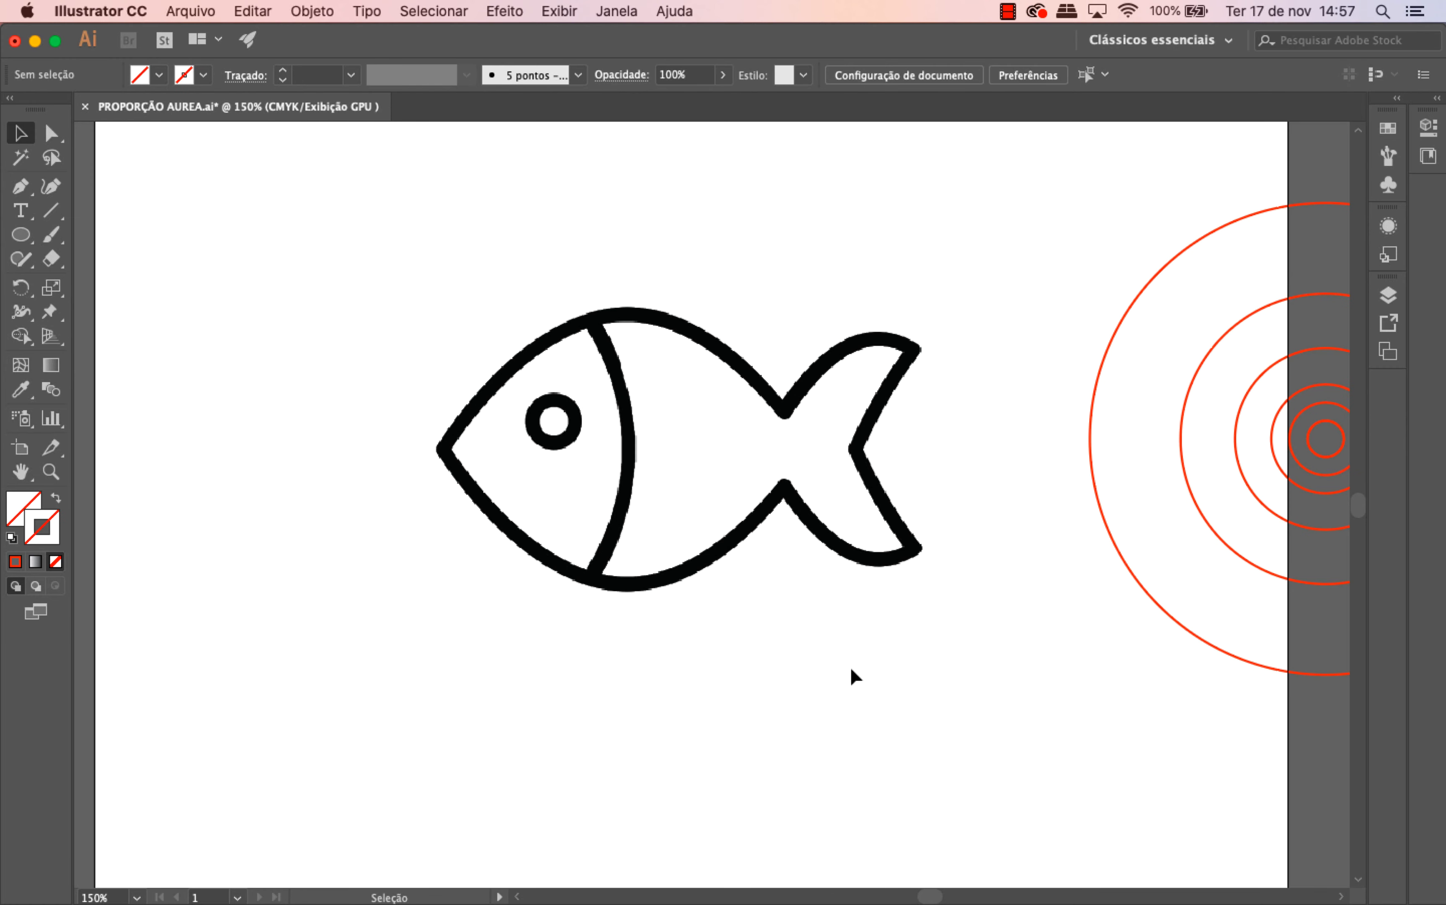
# - Move the fish image slightly to the left, away from the red circles, and keep it selected
pyautogui.click(866, 557)
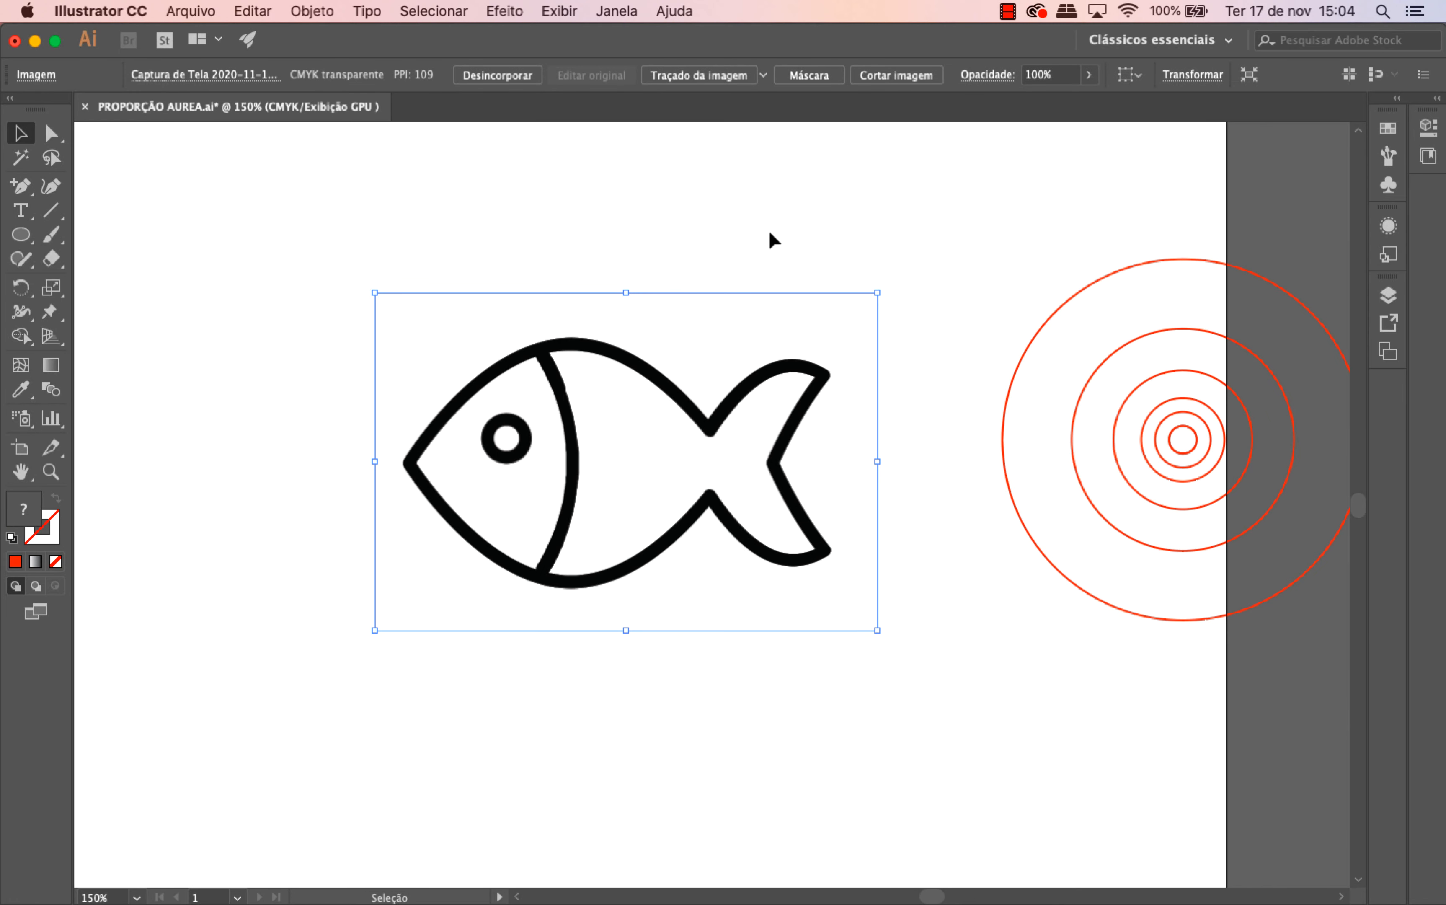
pyautogui.moveTo(683, 413); pyautogui.dragTo(622, 416)
pyautogui.click(611, 198)
pyautogui.click(688, 355)
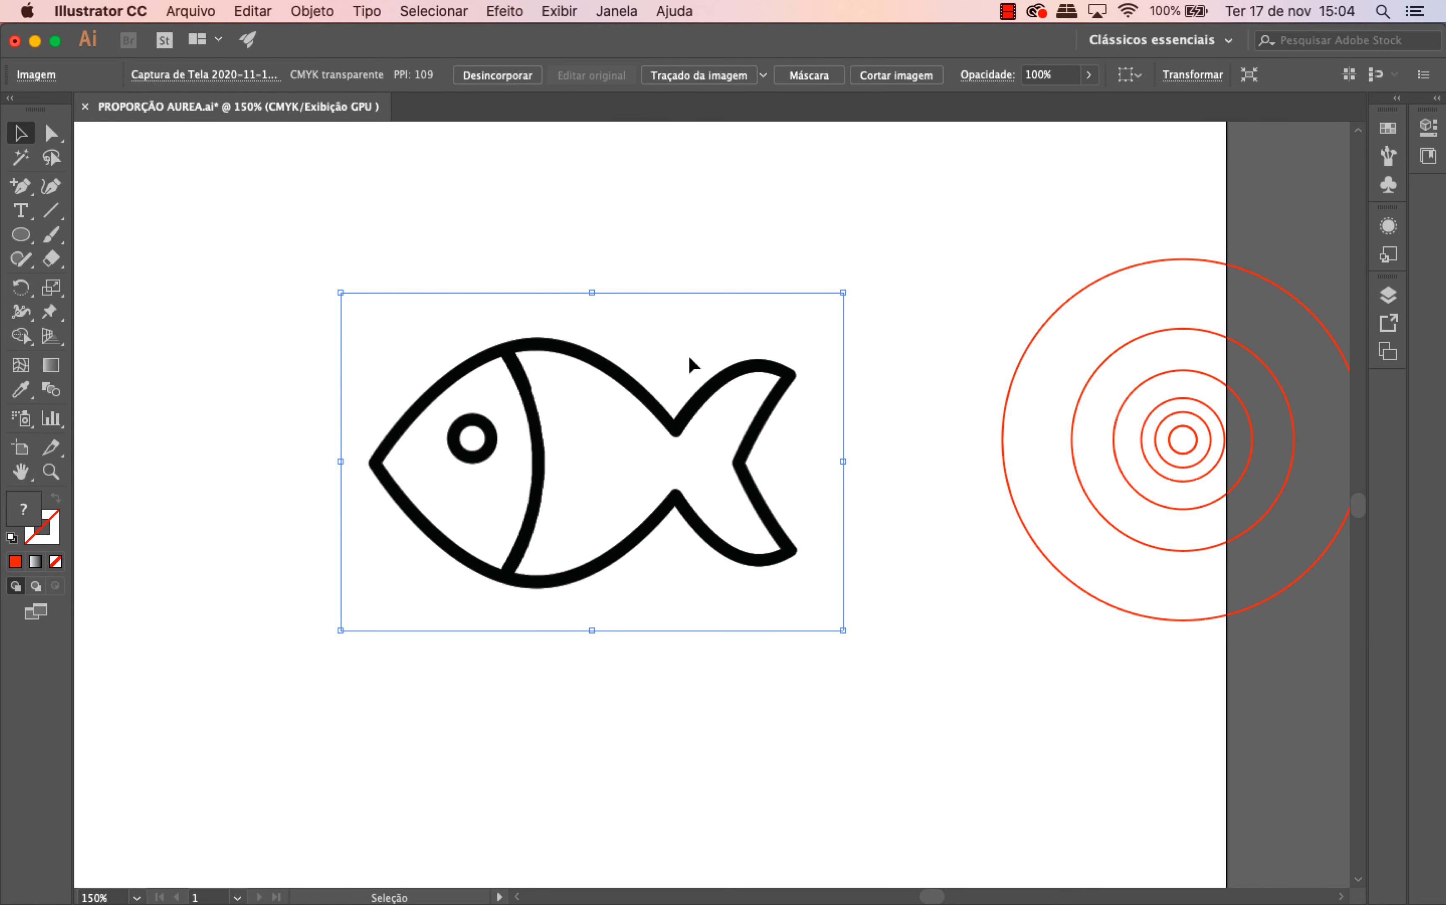
# - Reduce the fish image's opacity to 47% and deselect it
pyautogui.keyDown('shift'); pyautogui.click(690, 413); pyautogui.keyUp('shift')
pyautogui.click(690, 413)
pyautogui.click(1089, 75)
pyautogui.moveTo(1094, 98); pyautogui.dragTo(1049, 99)
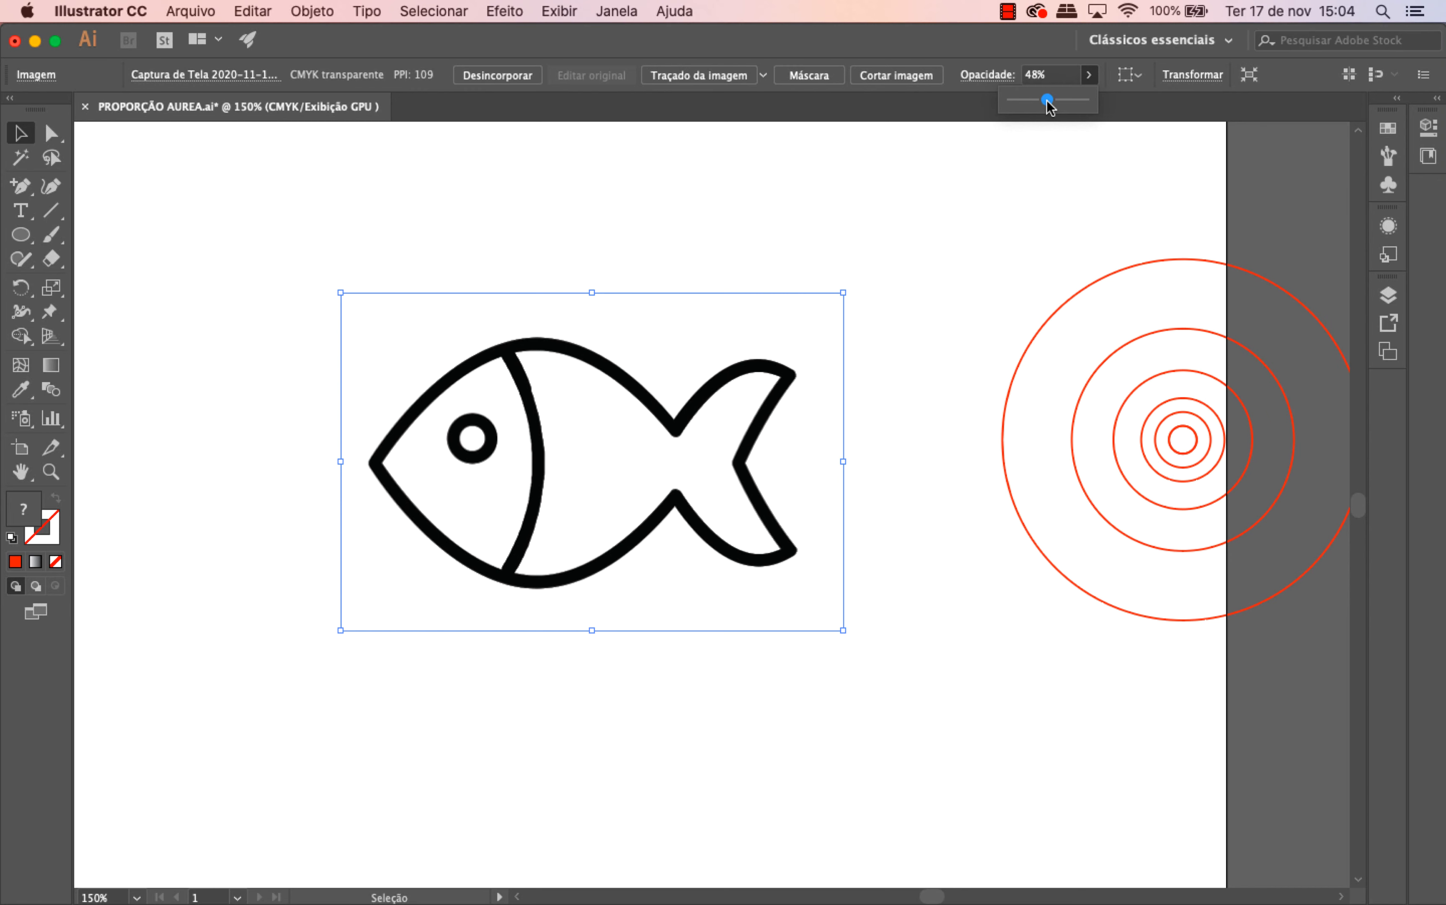
pyautogui.click(975, 298)
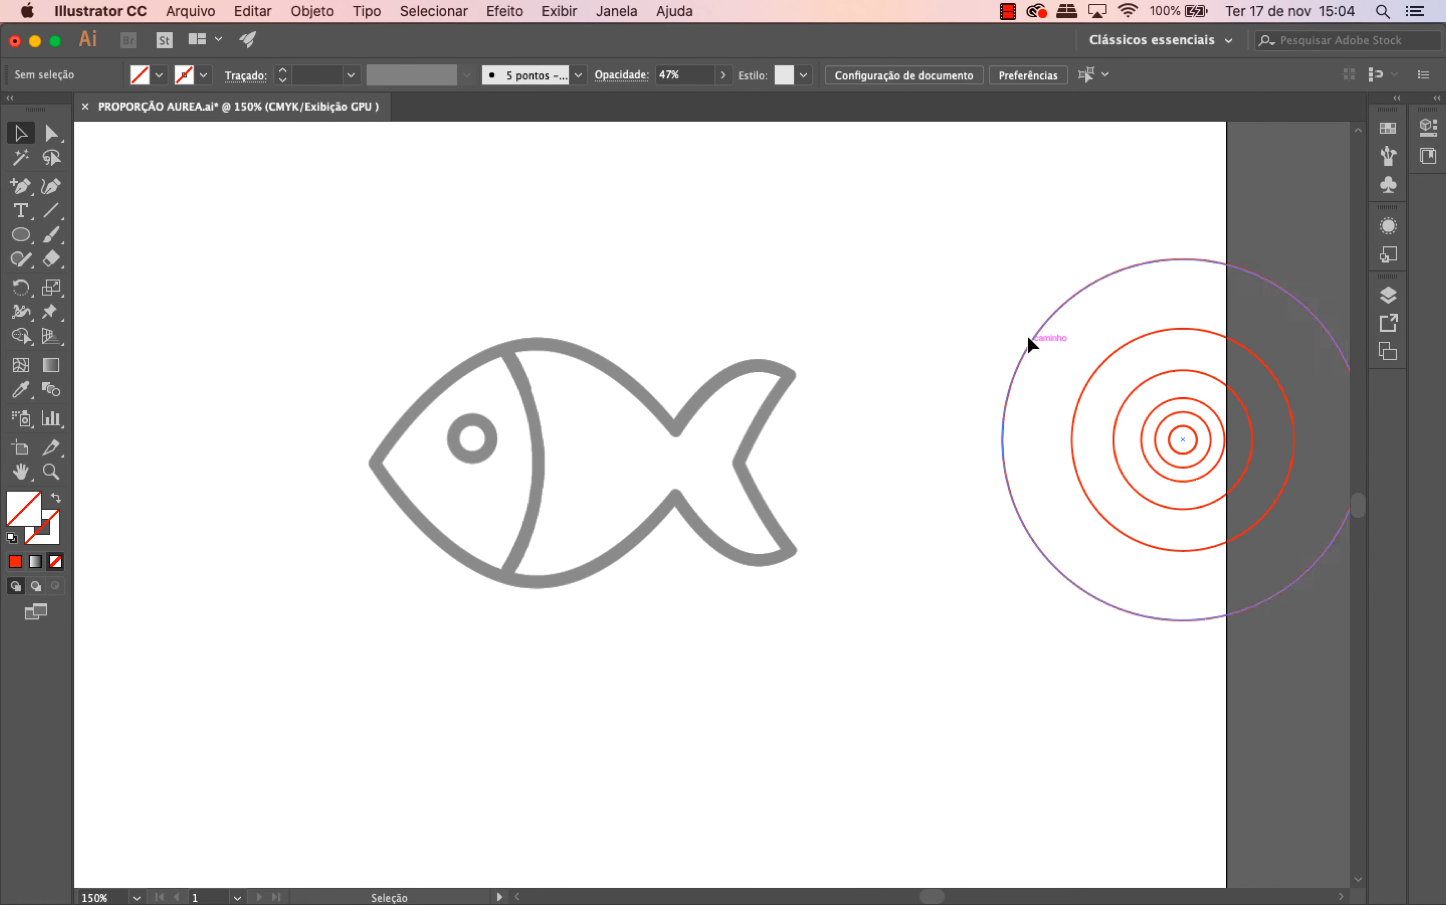
# - Try placing the outermost red circle against the fish's upper body curve and sending the fish image to the back
pyautogui.moveTo(1031, 338); pyautogui.dragTo(373, 423)
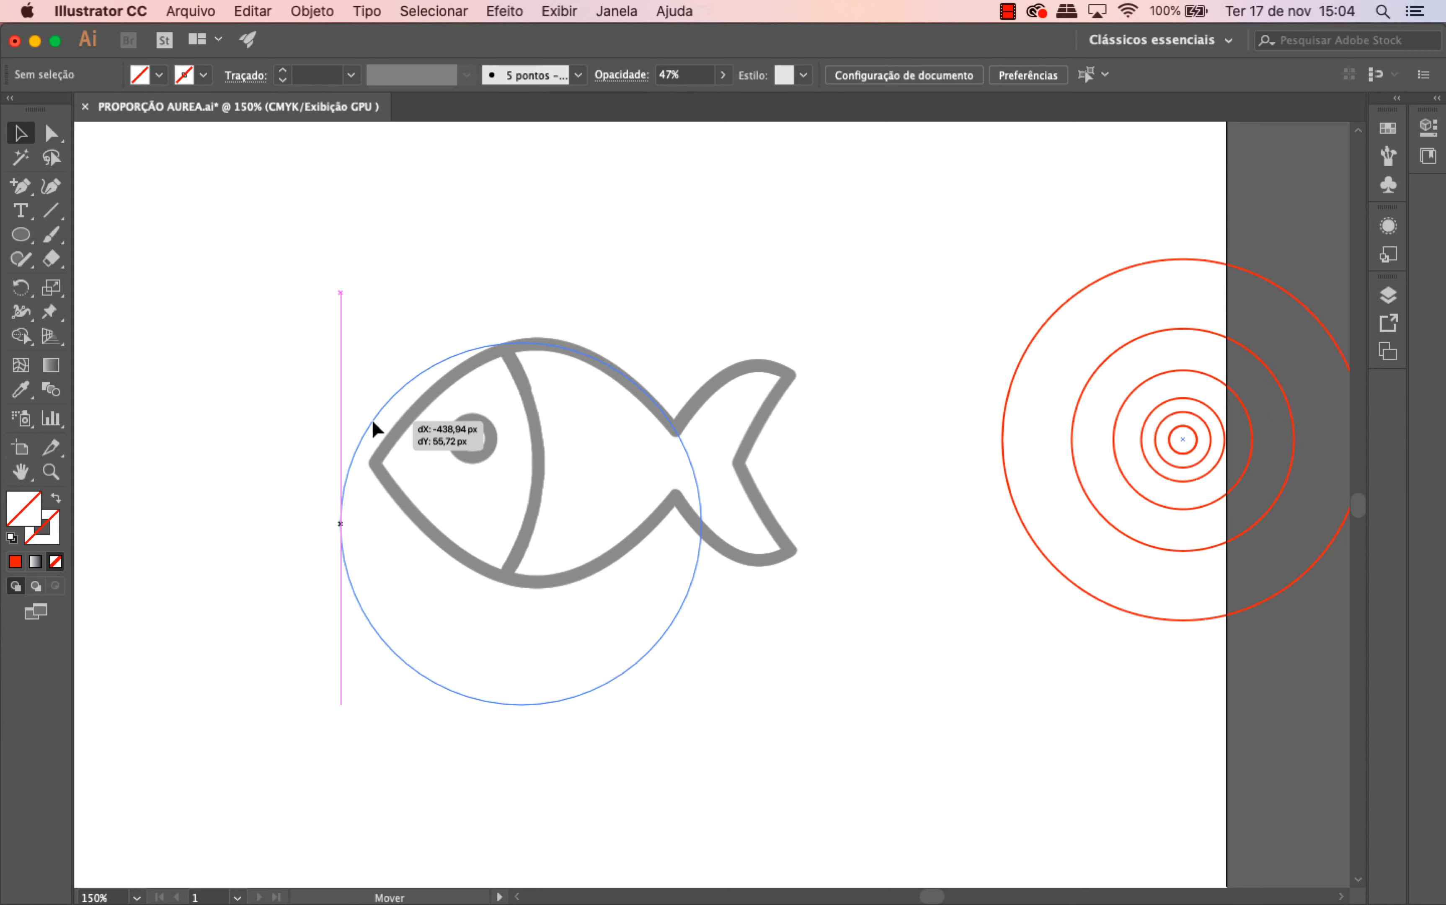
pyautogui.moveTo(371, 419); pyautogui.dragTo(372, 419)
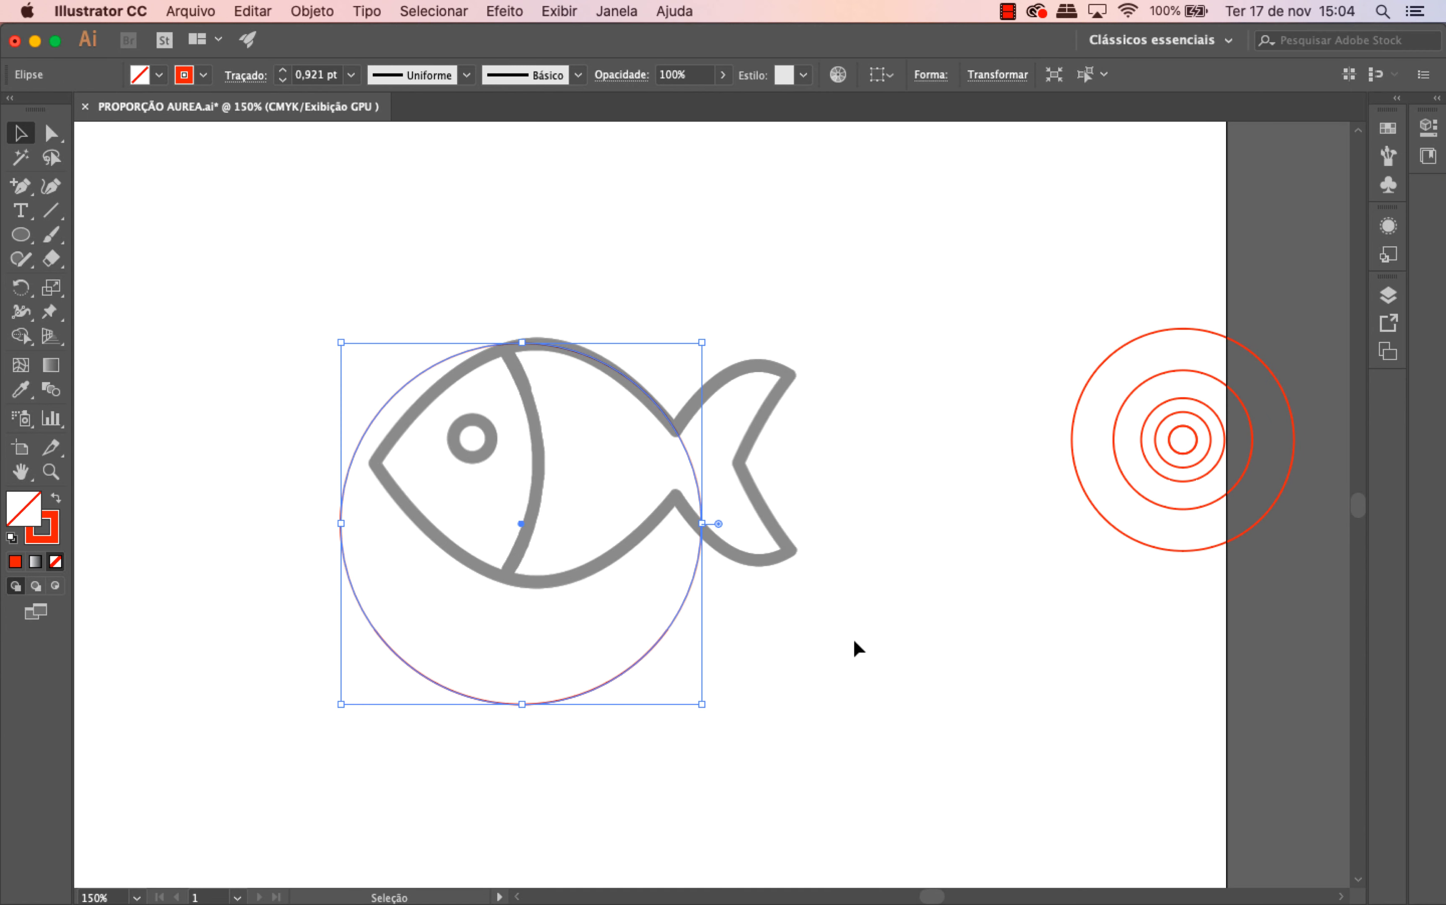
pyautogui.click(842, 642)
pyautogui.click(762, 629)
pyautogui.rightClick(769, 516)
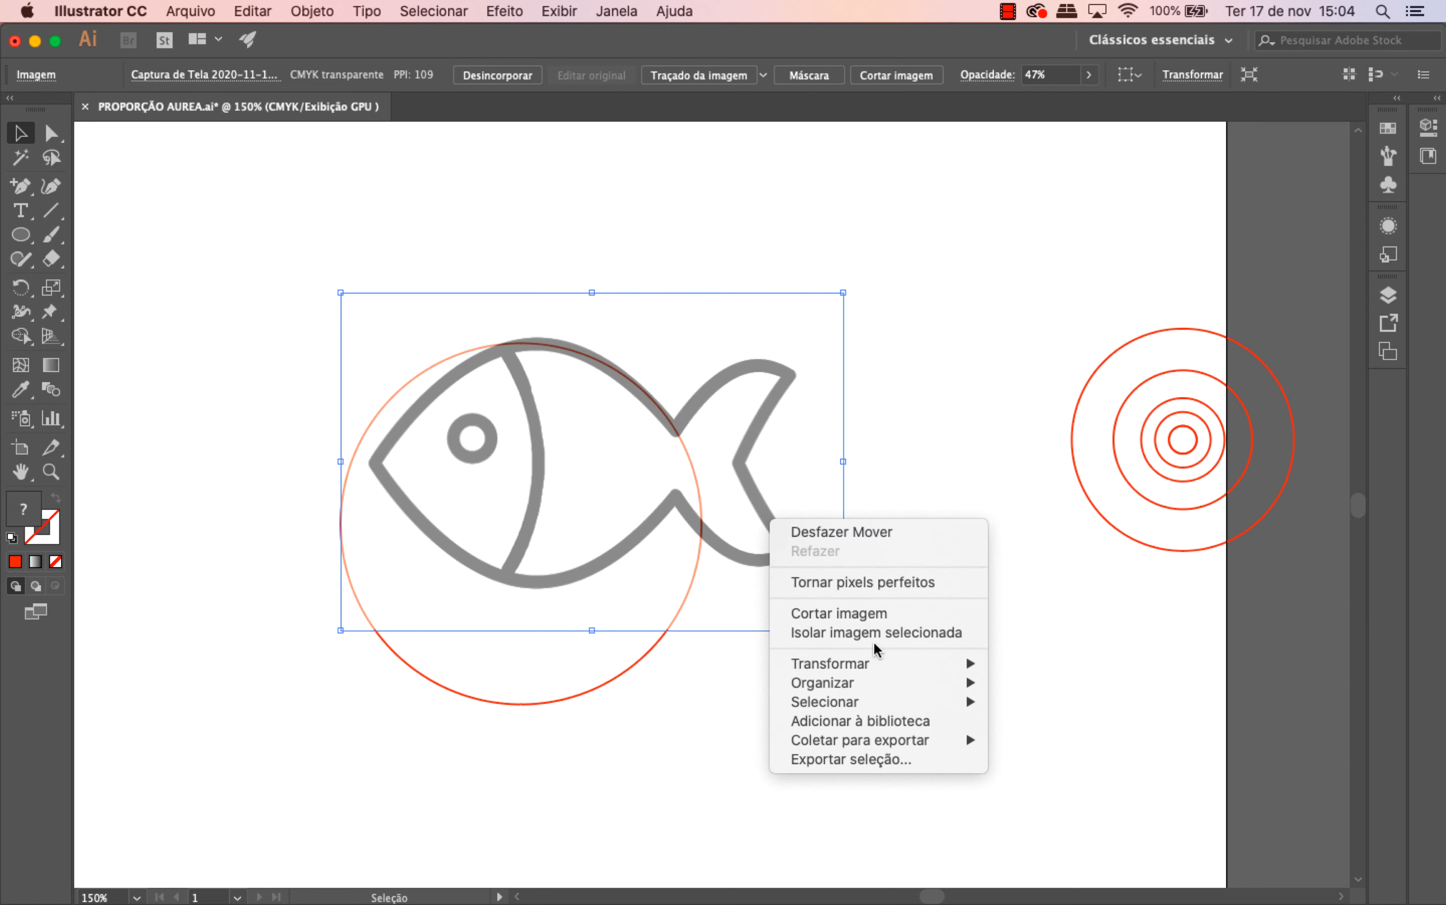
pyautogui.moveTo(884, 683)
pyautogui.click(1030, 738)
pyautogui.click(1003, 687)
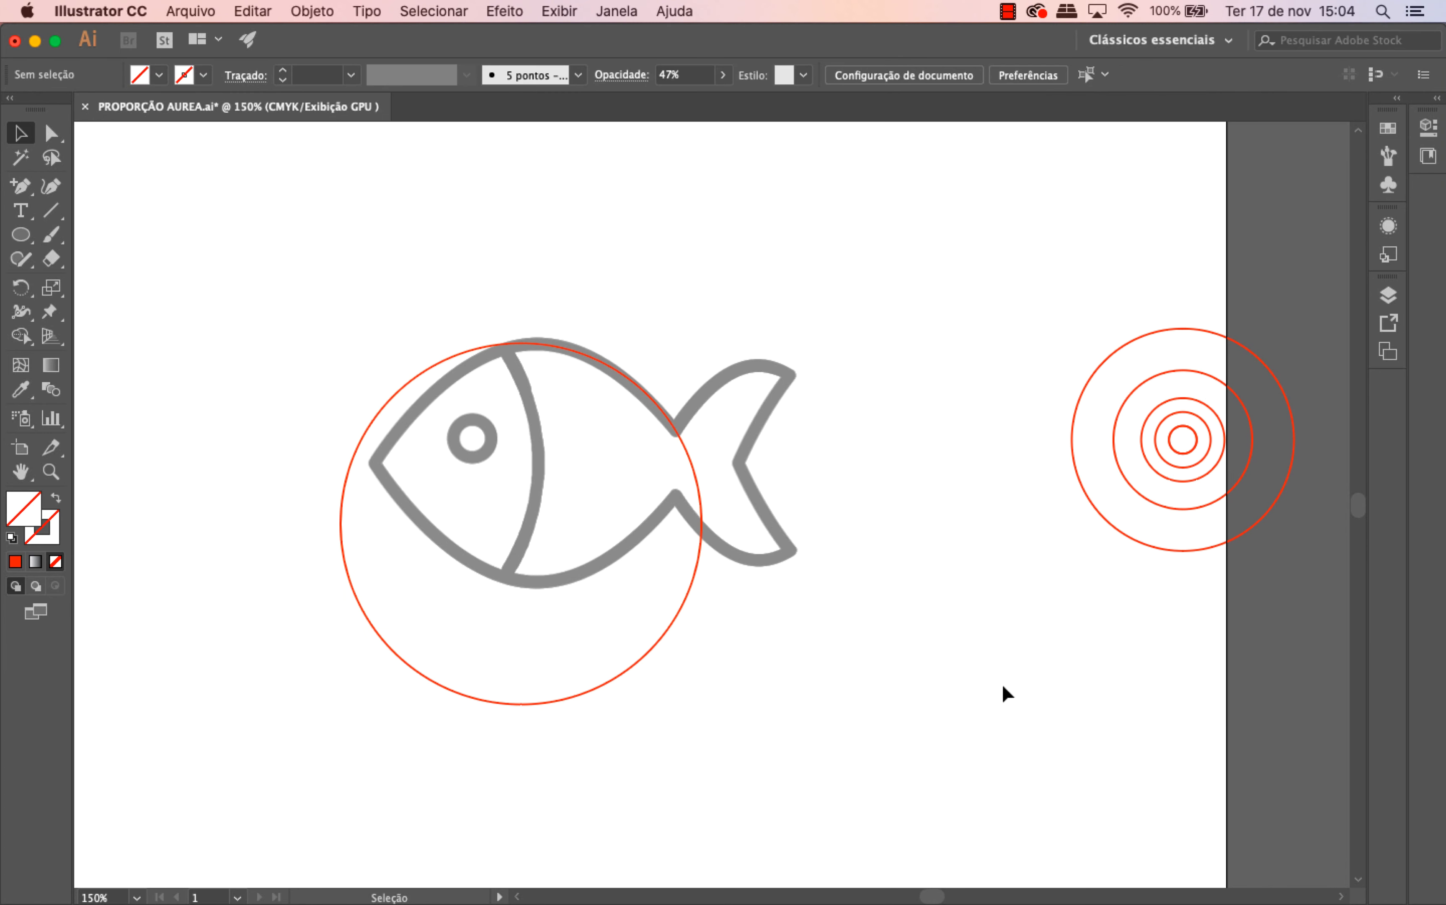
# - Try shrinking the placed circle to fit the fish's body, and undo back to the original set of concentric circles
pyautogui.click(655, 647)
pyautogui.moveTo(343, 707); pyautogui.dragTo(372, 698)
pyautogui.click(778, 711)
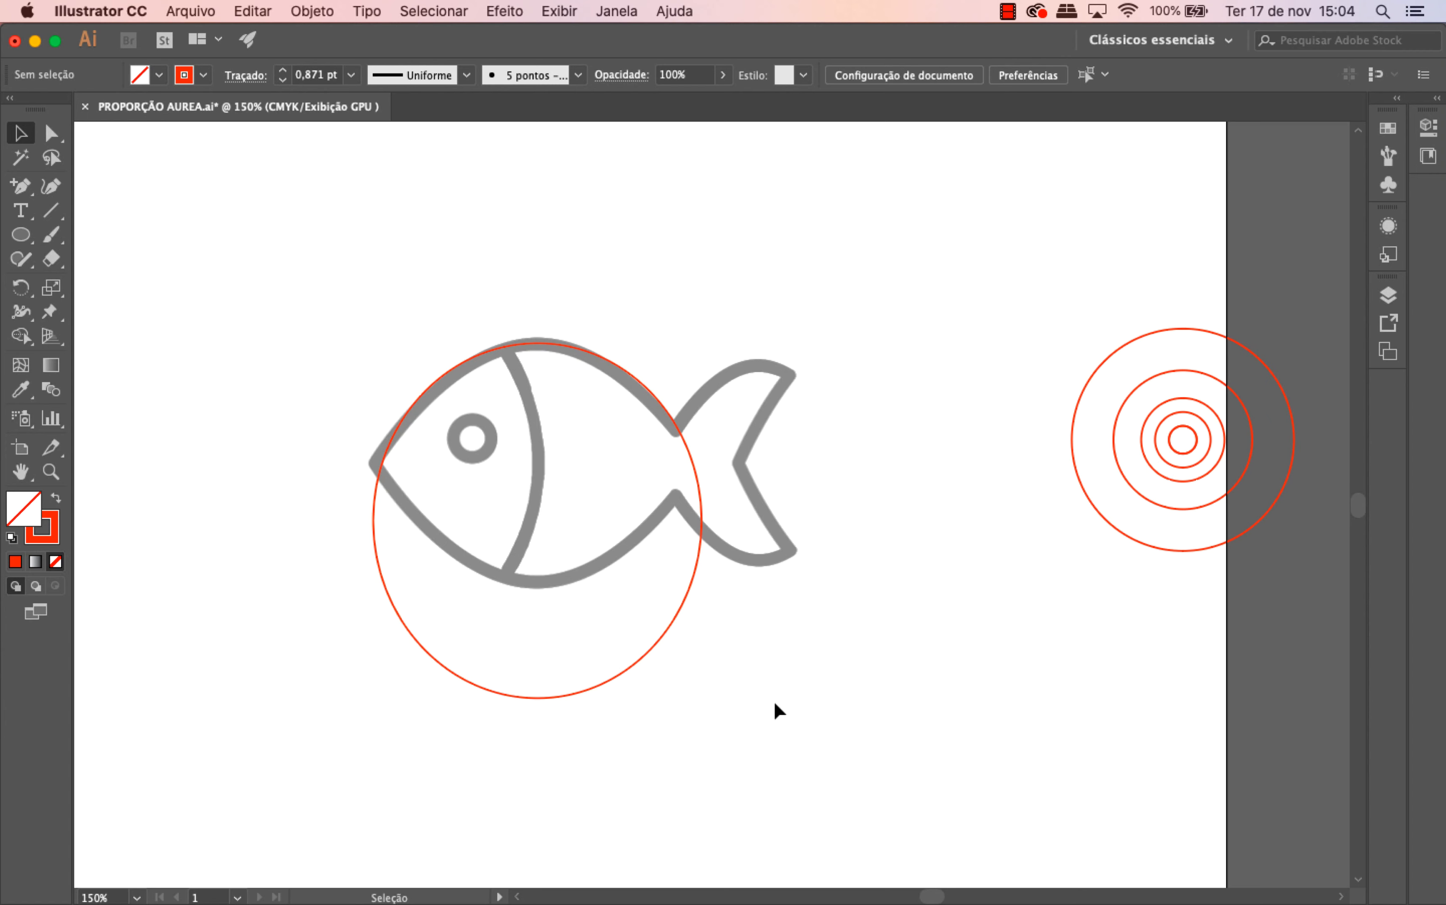
pyautogui.press('super+z')
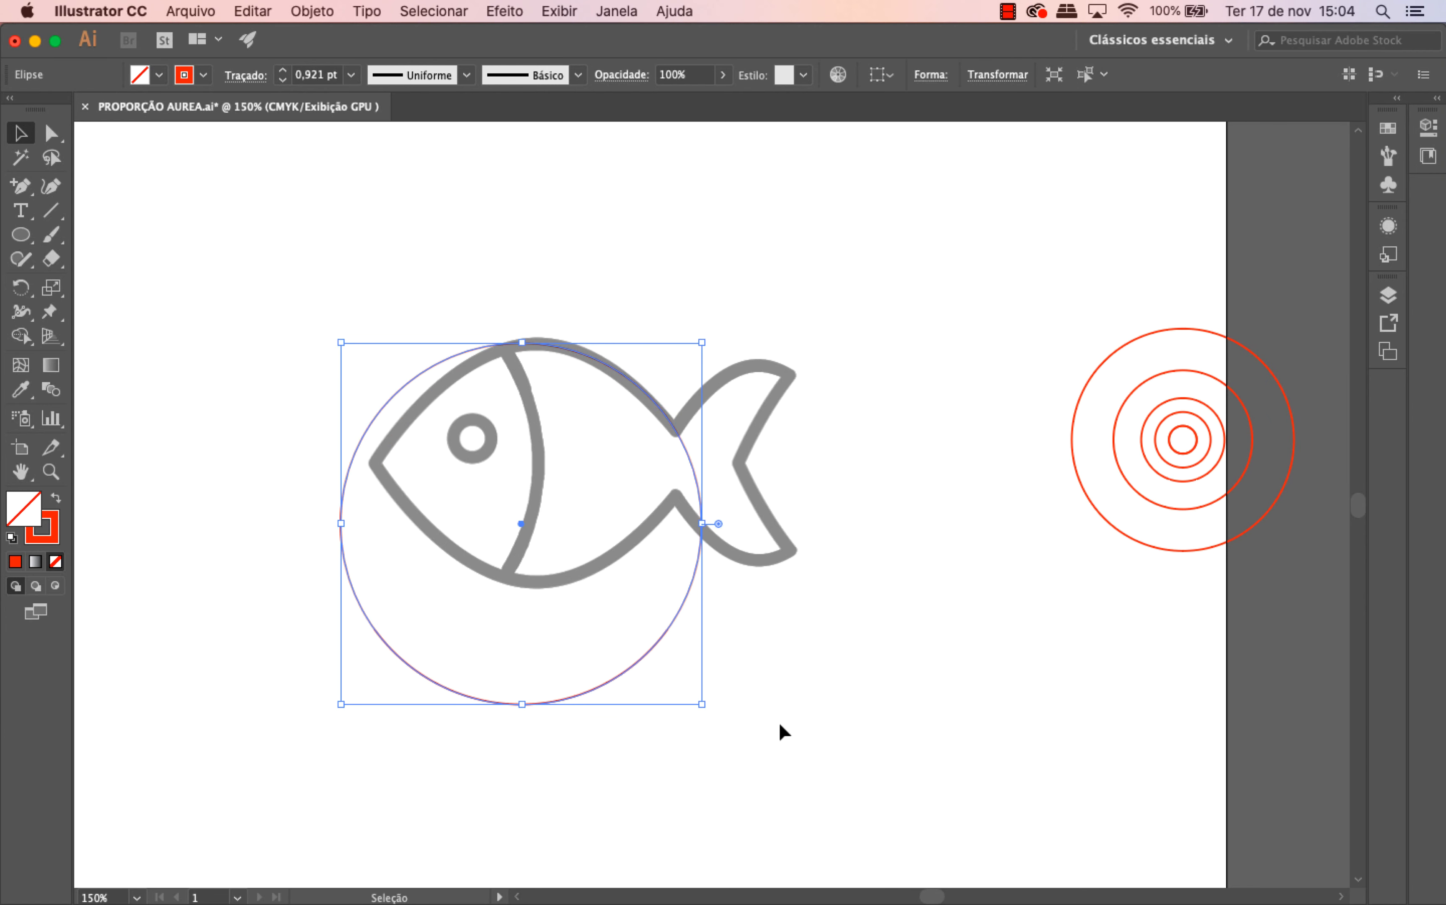
pyautogui.press('super+z')
pyautogui.click(788, 729)
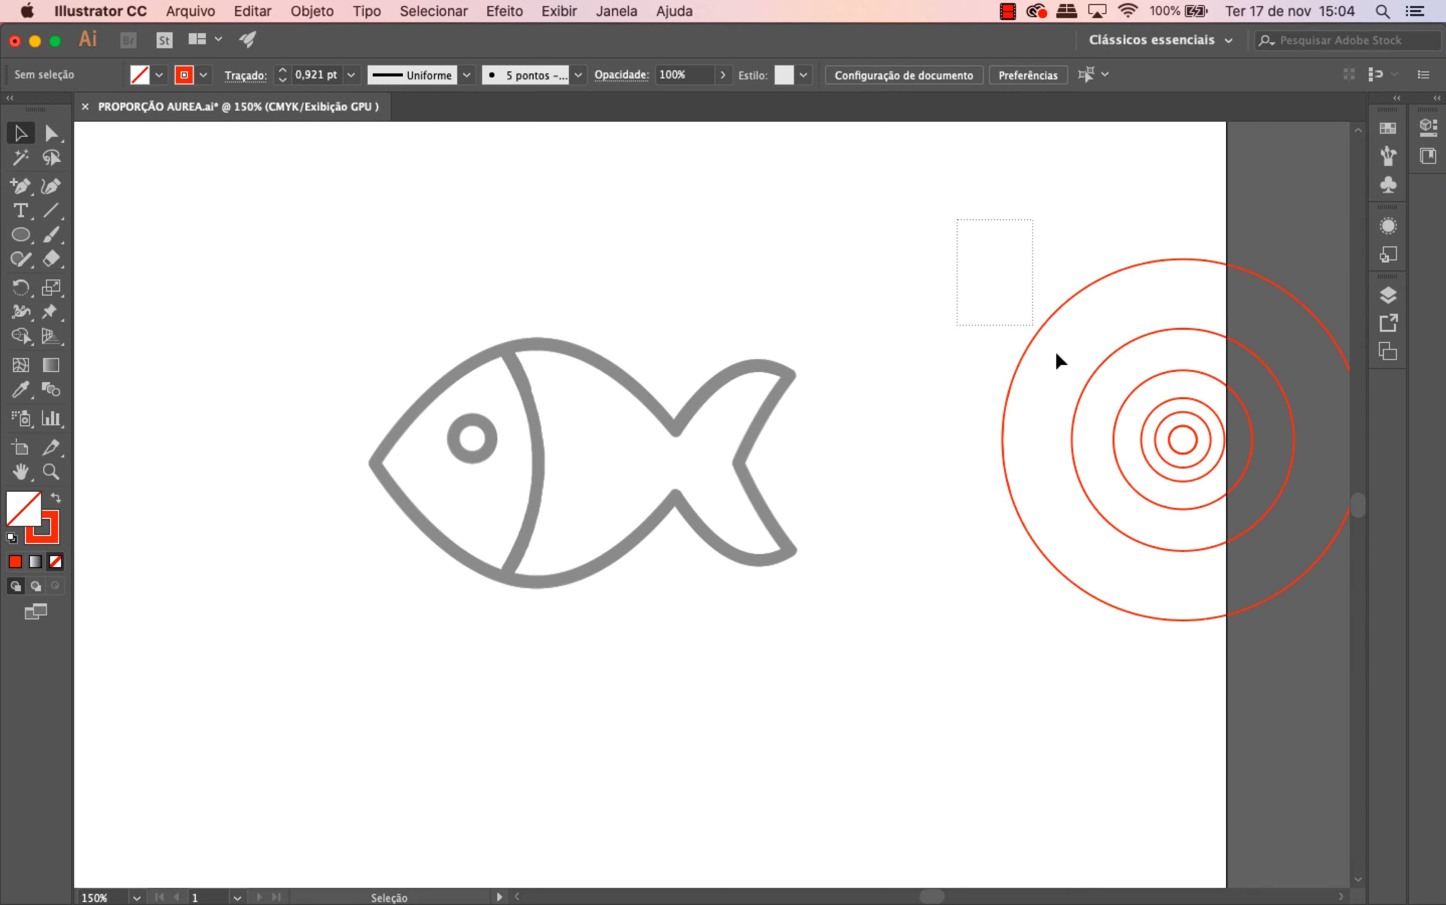
# - Scale all six concentric circles down proportionally so the outermost one suits the fish's body curves
pyautogui.moveTo(1055, 353); pyautogui.dragTo(1285, 709)
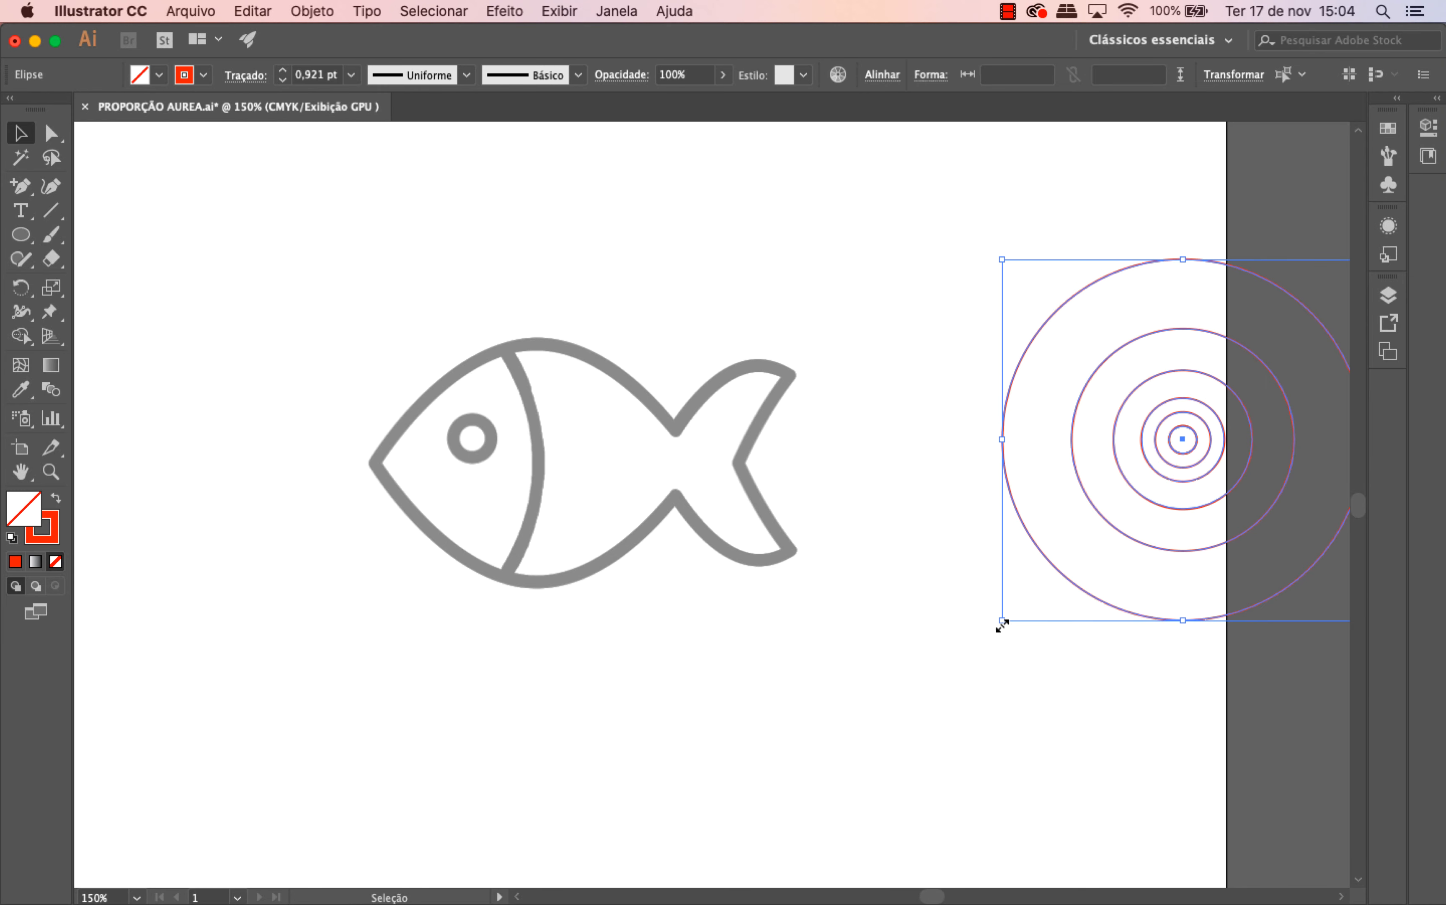
pyautogui.moveTo(1002, 621)
pyautogui.mouseDown()
pyautogui.moveTo(1010, 633)
pyautogui.moveTo(1034, 587)
pyautogui.mouseUp()
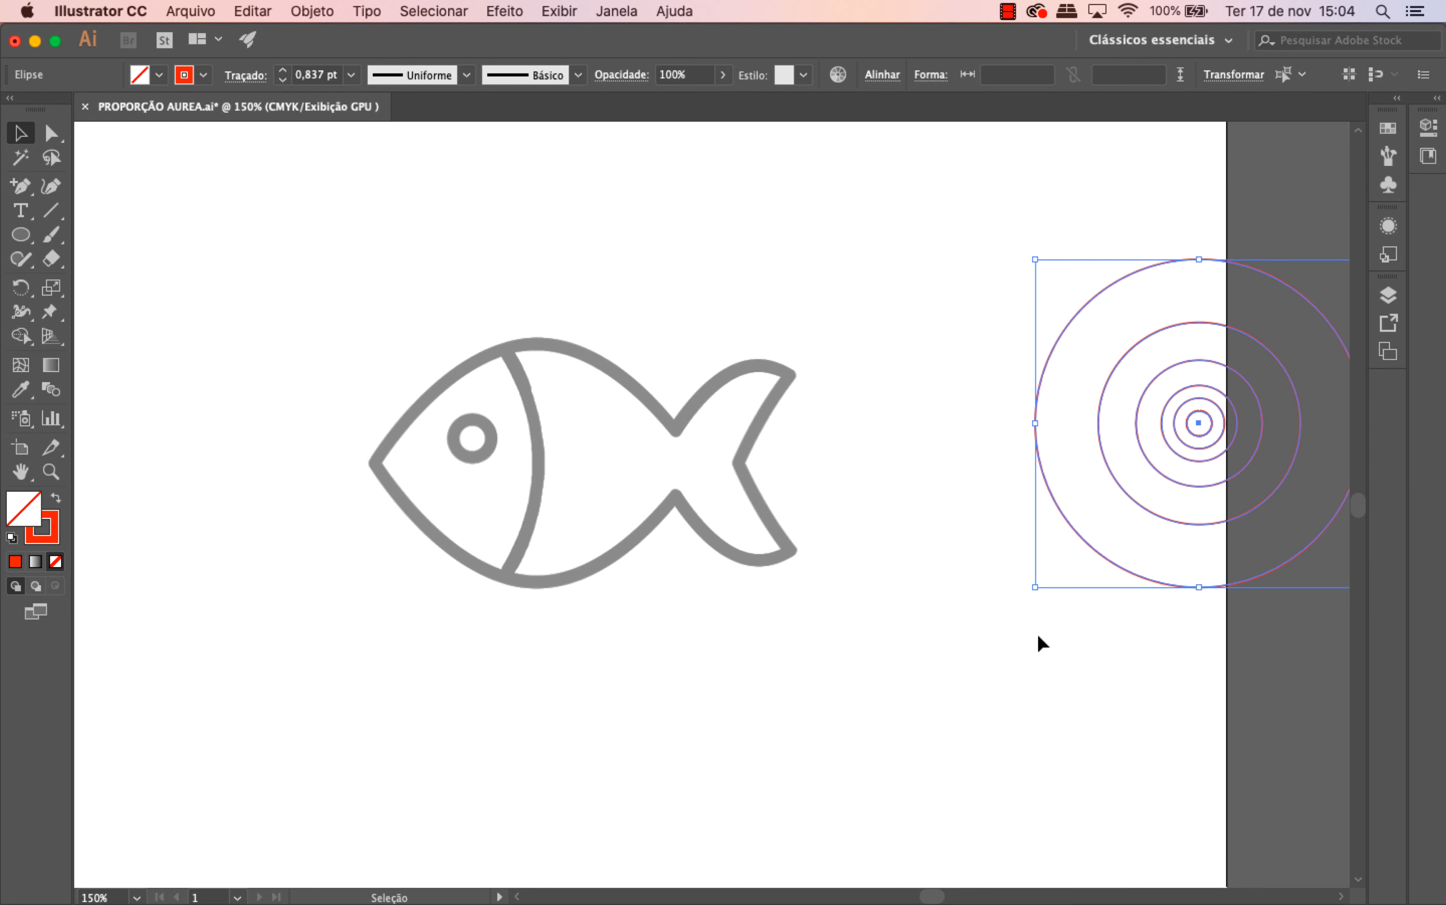
pyautogui.click(1039, 638)
pyautogui.click(687, 497)
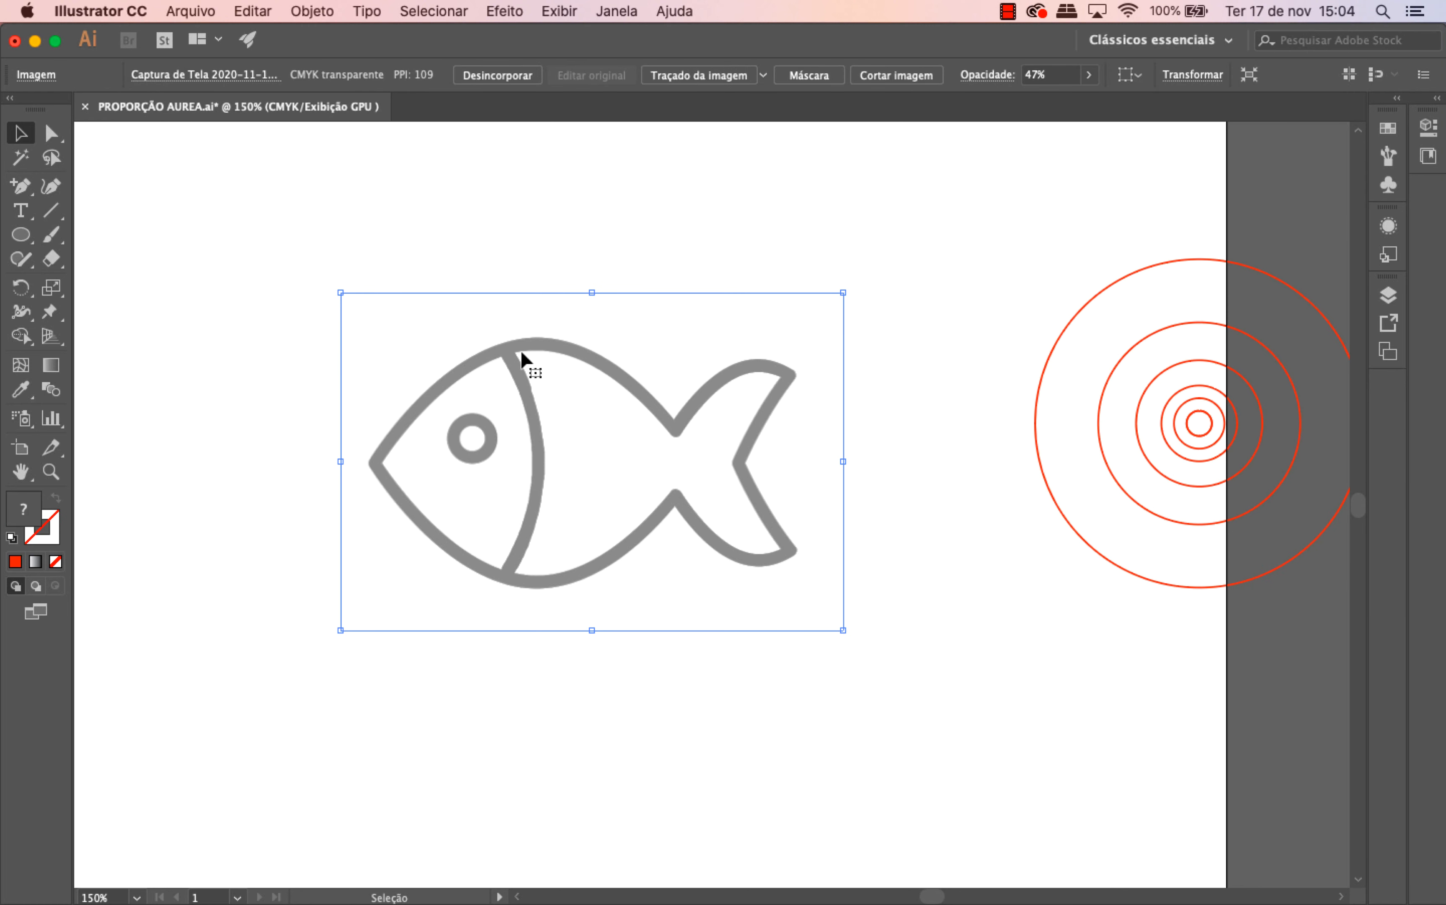
pyautogui.click(1078, 593)
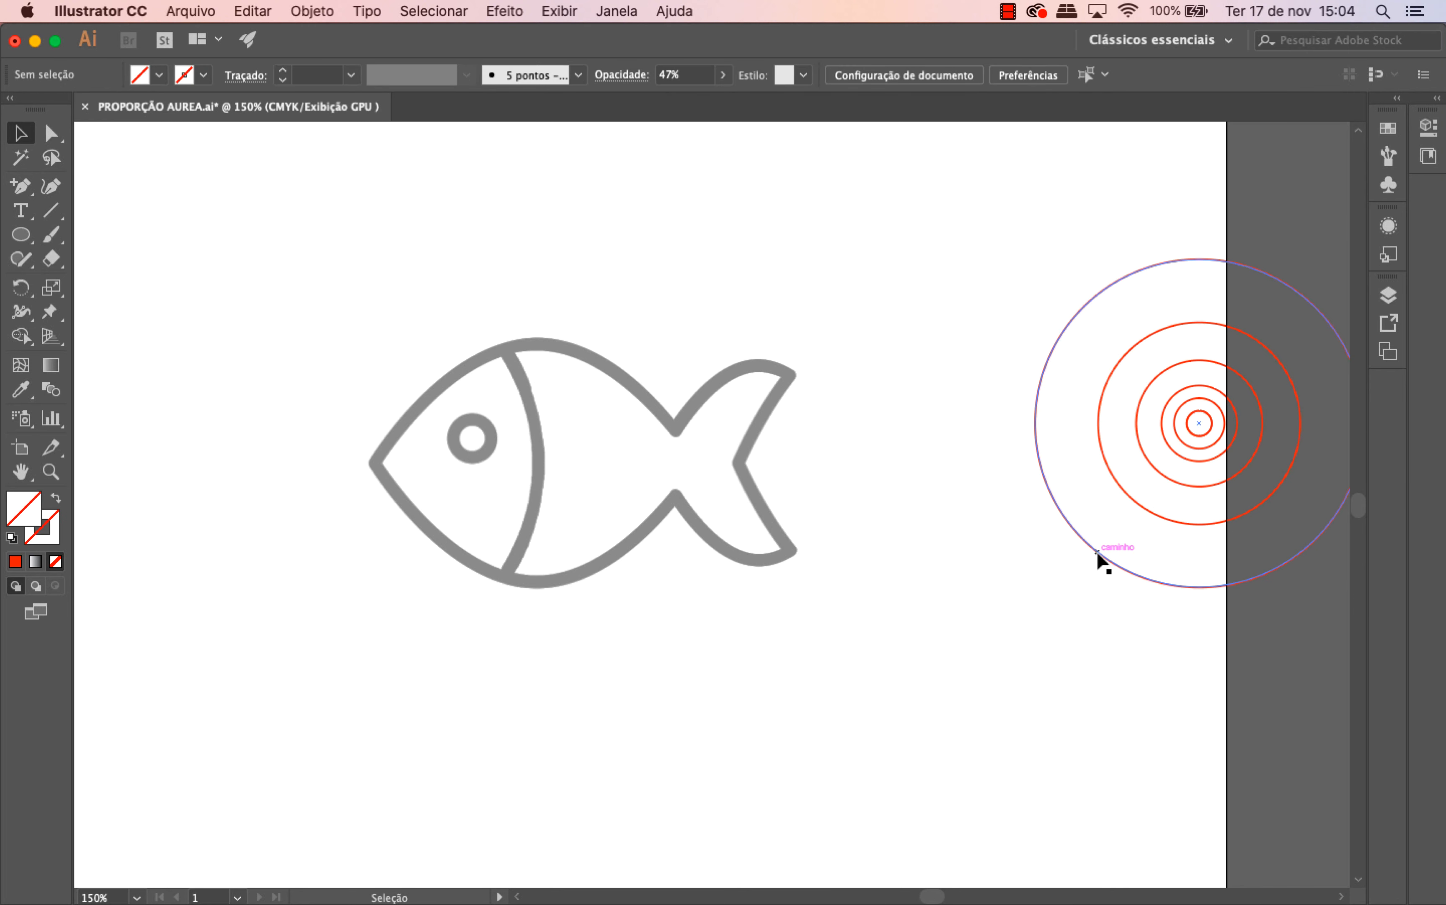
# - Place two copies of the outermost circle over the fish, one along its back curve and one along its belly curve
pyautogui.moveTo(1096, 551); pyautogui.dragTo(425, 642)
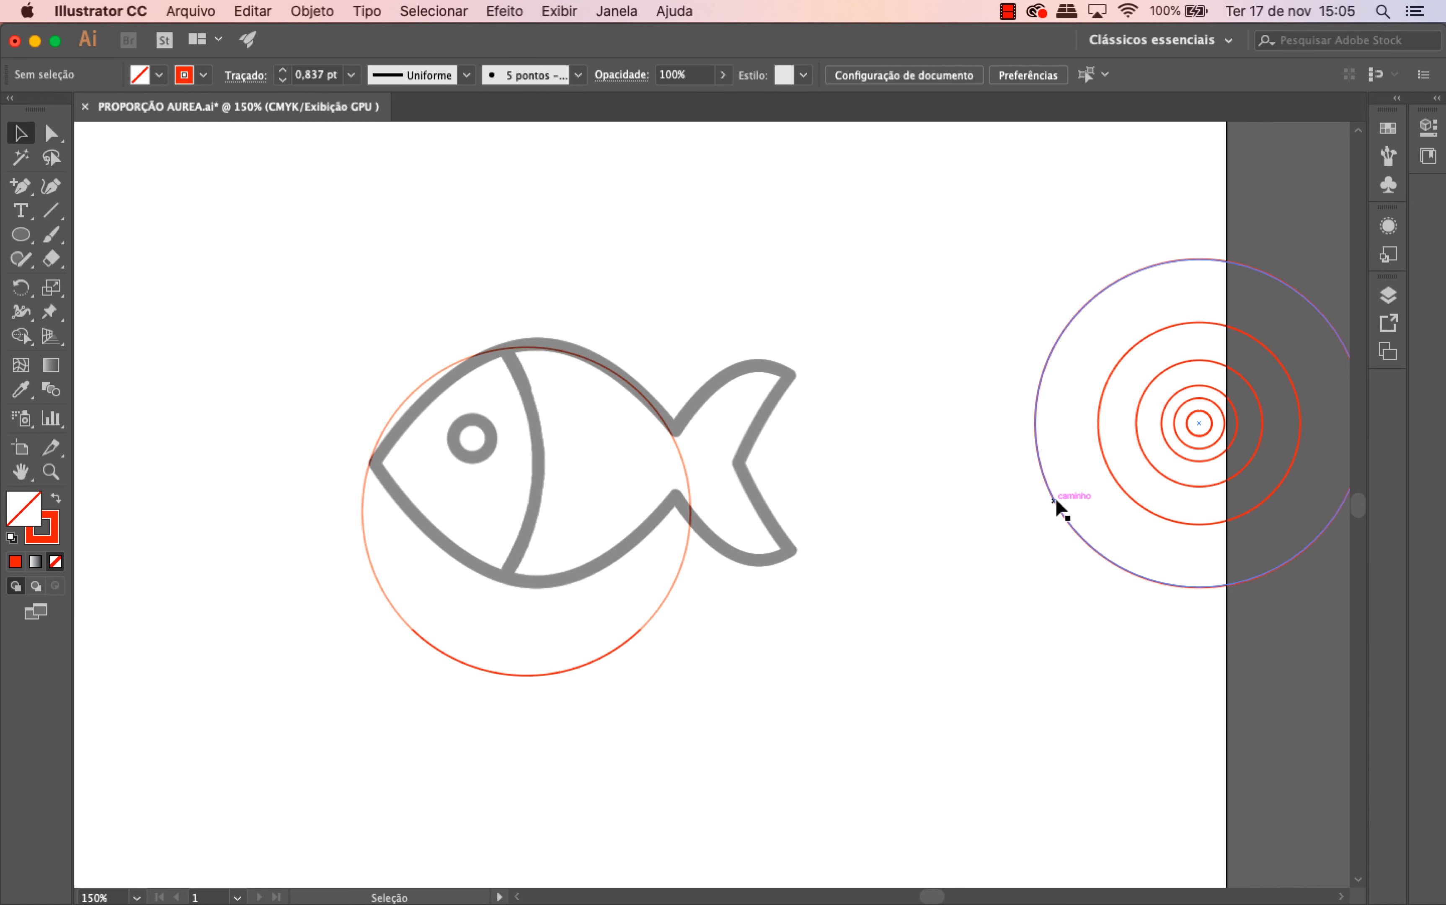
pyautogui.moveTo(1055, 498); pyautogui.dragTo(384, 487)
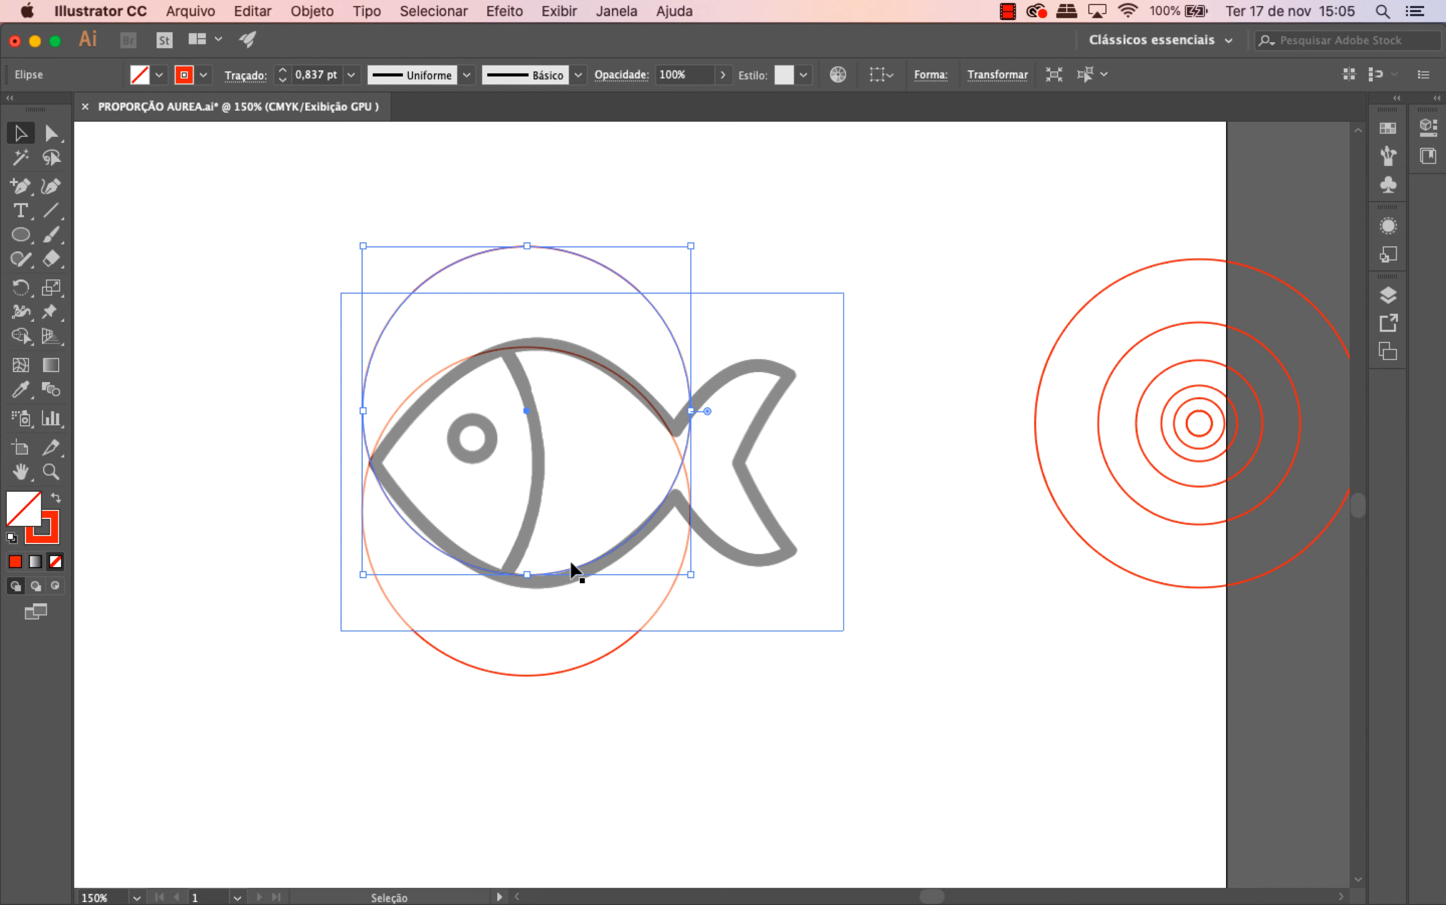
pyautogui.press('Down')
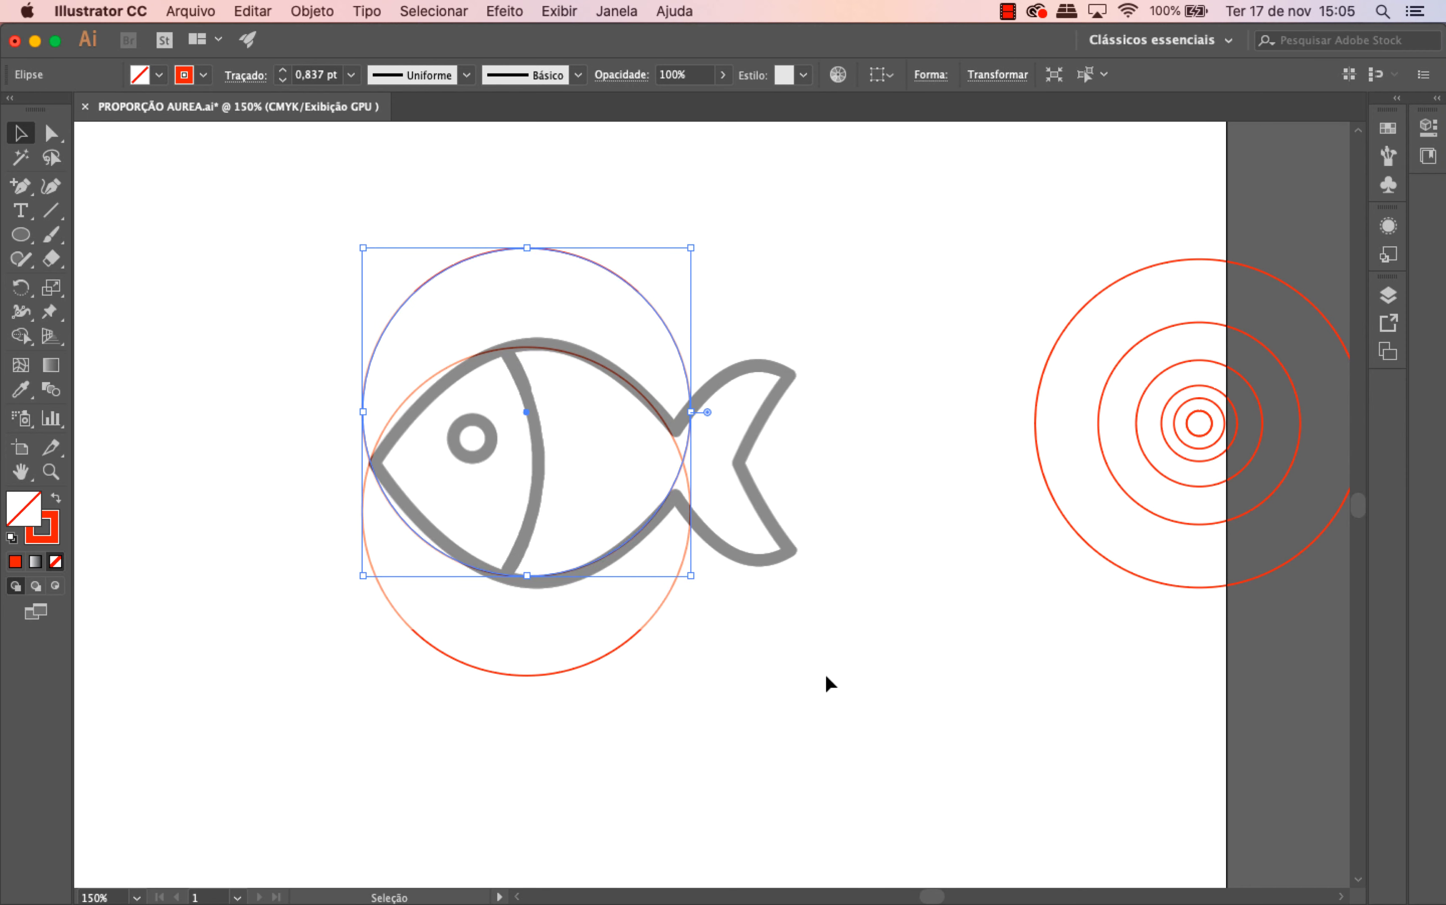
pyautogui.press('Down')
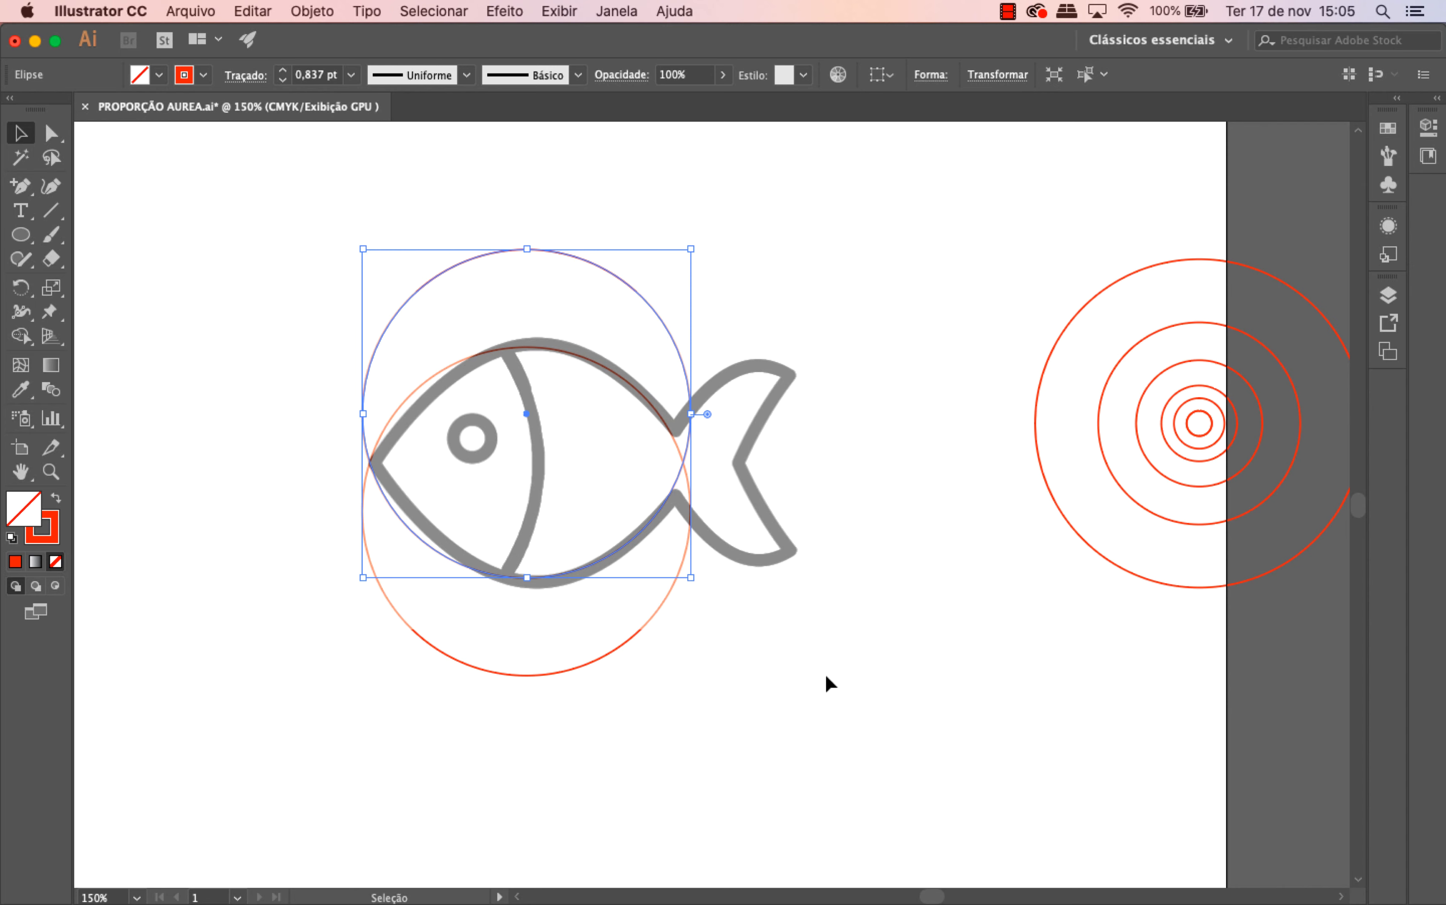
pyautogui.click(827, 676)
# - Send the fish image behind the red circles and deselect it
pyautogui.rightClick(746, 465)
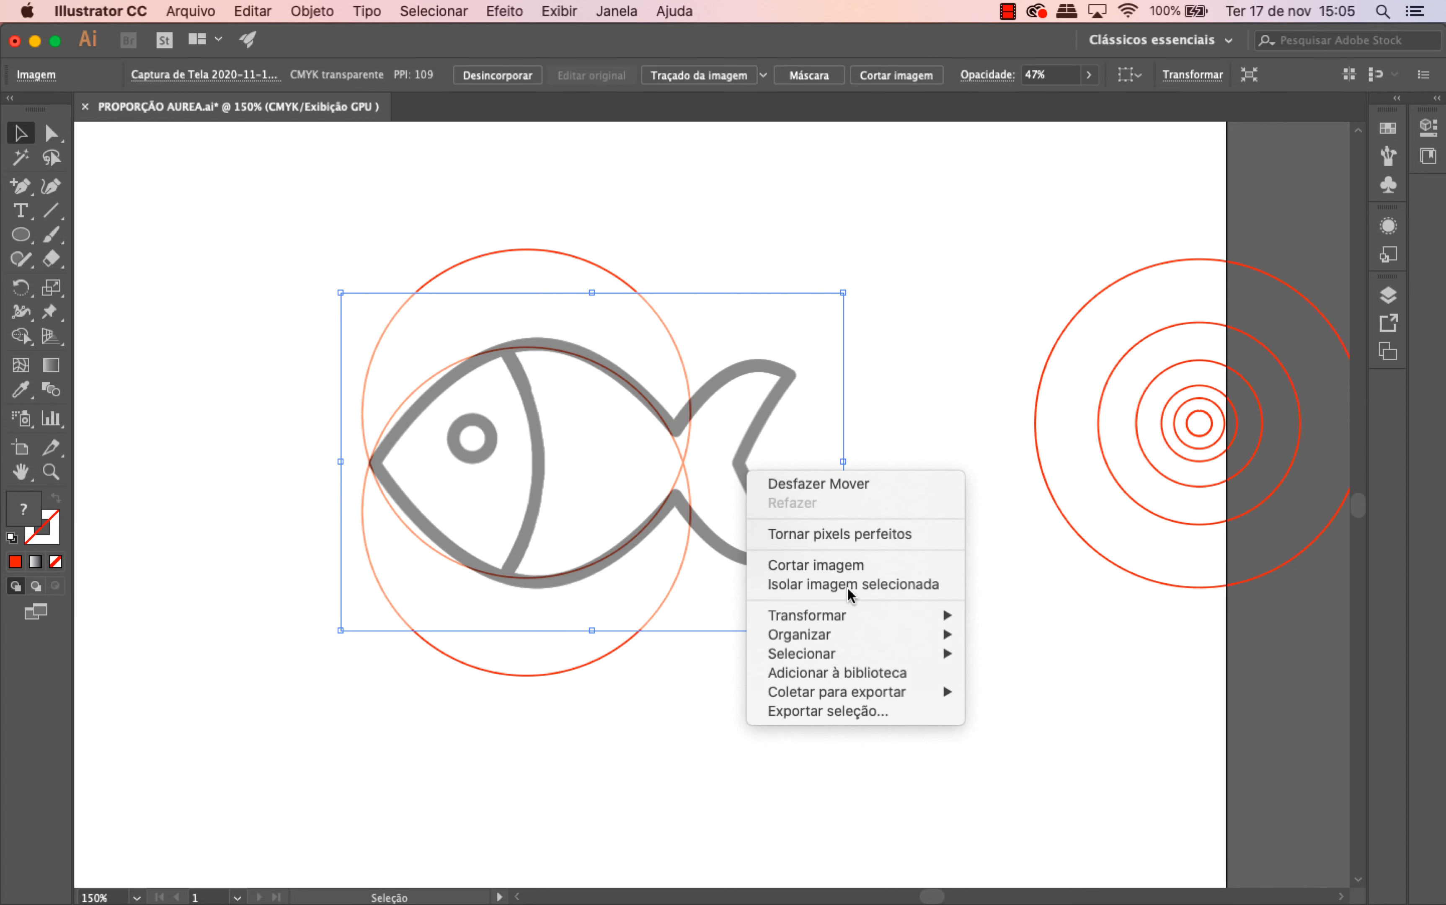
pyautogui.click(1049, 687)
pyautogui.click(1048, 686)
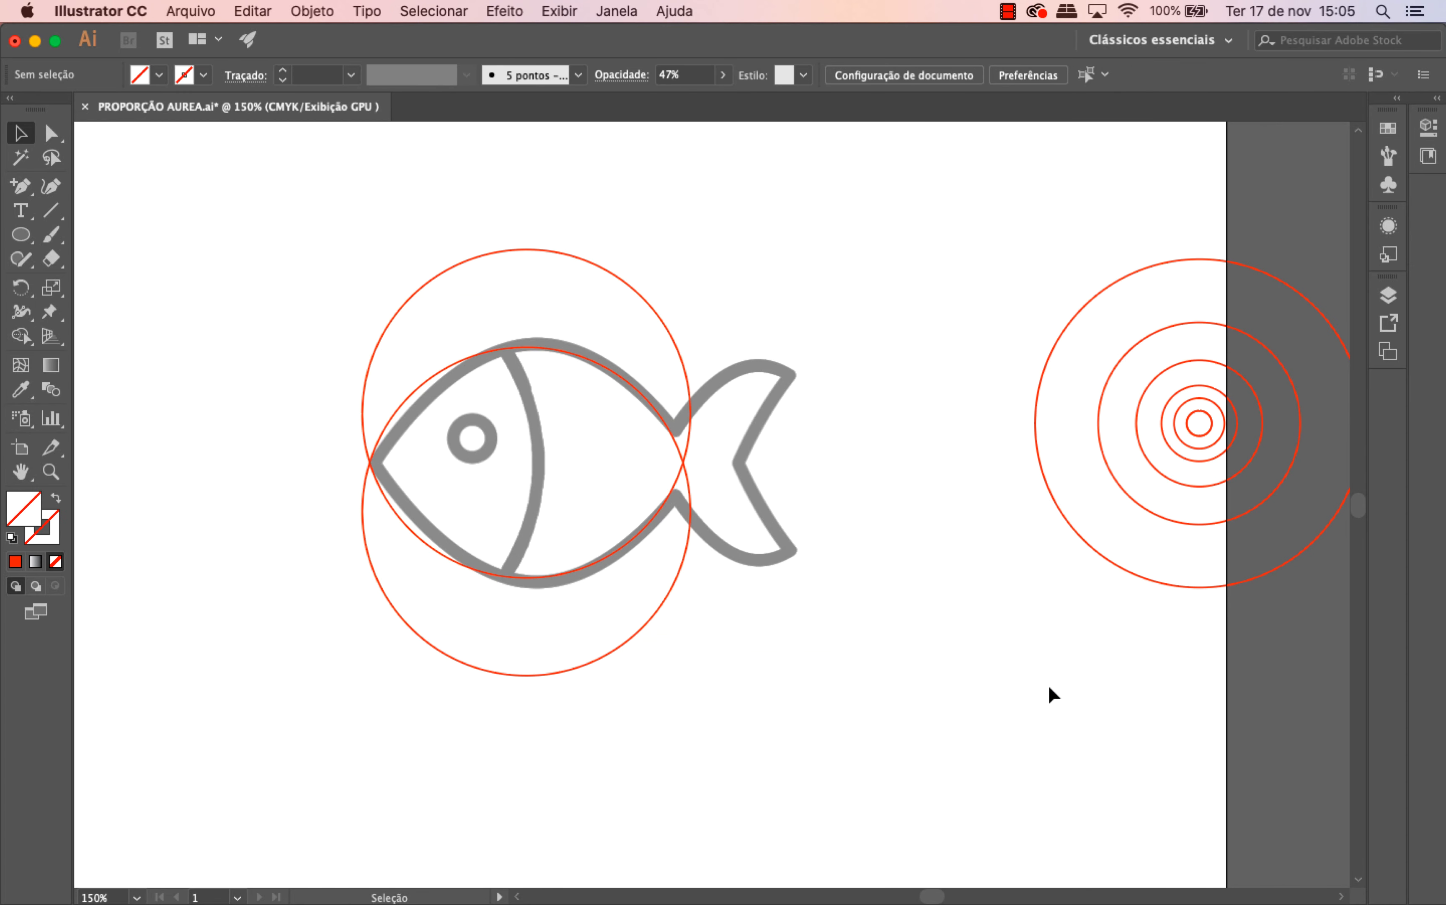
# - Place another copy of the outermost circle along the fish's curved gill line and nudge it into position
pyautogui.moveTo(1037, 382); pyautogui.dragTo(217, 418)
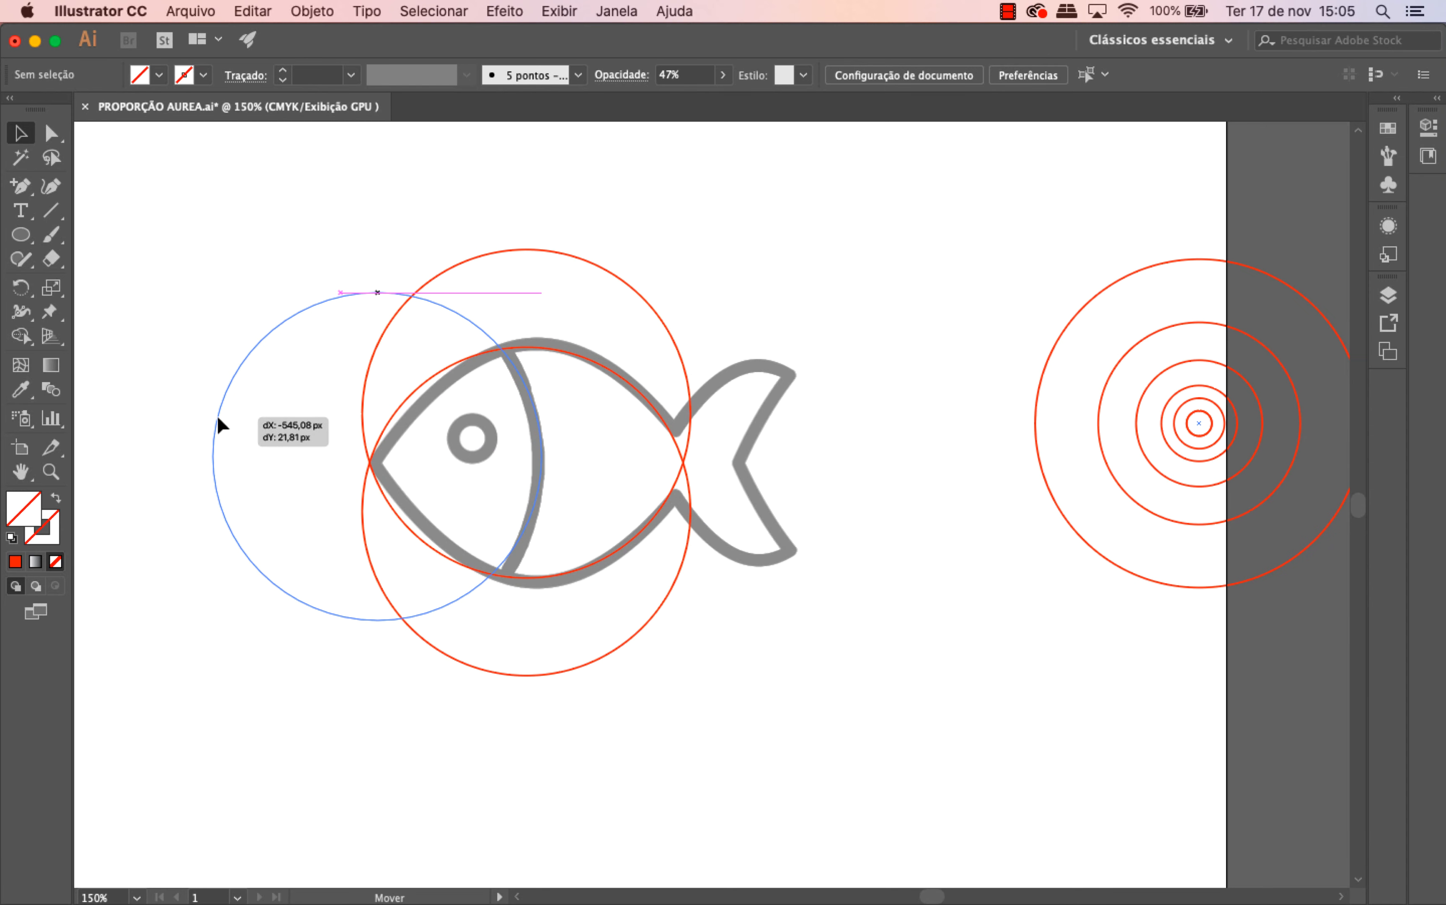
pyautogui.moveTo(218, 419); pyautogui.dragTo(217, 421)
pyautogui.press('Right')
pyautogui.press('Right')
pyautogui.press('Right')
pyautogui.click(777, 683)
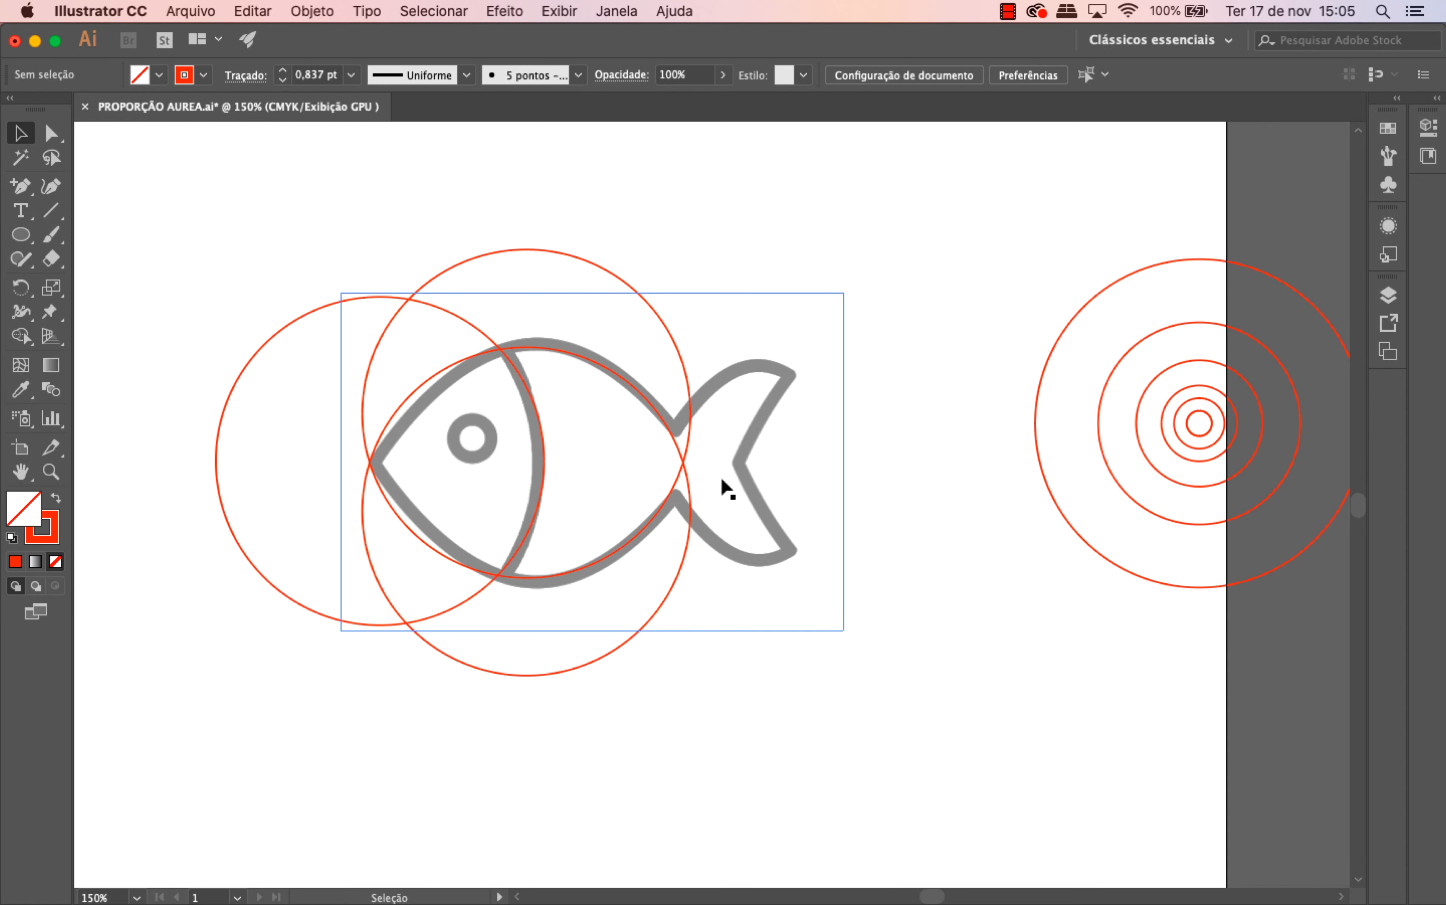
# - Fit the second-largest circle to the inner curve of the fish's tail and copy it back into the concentric set
pyautogui.click(1100, 436)
pyautogui.moveTo(1115, 481); pyautogui.dragTo(767, 521)
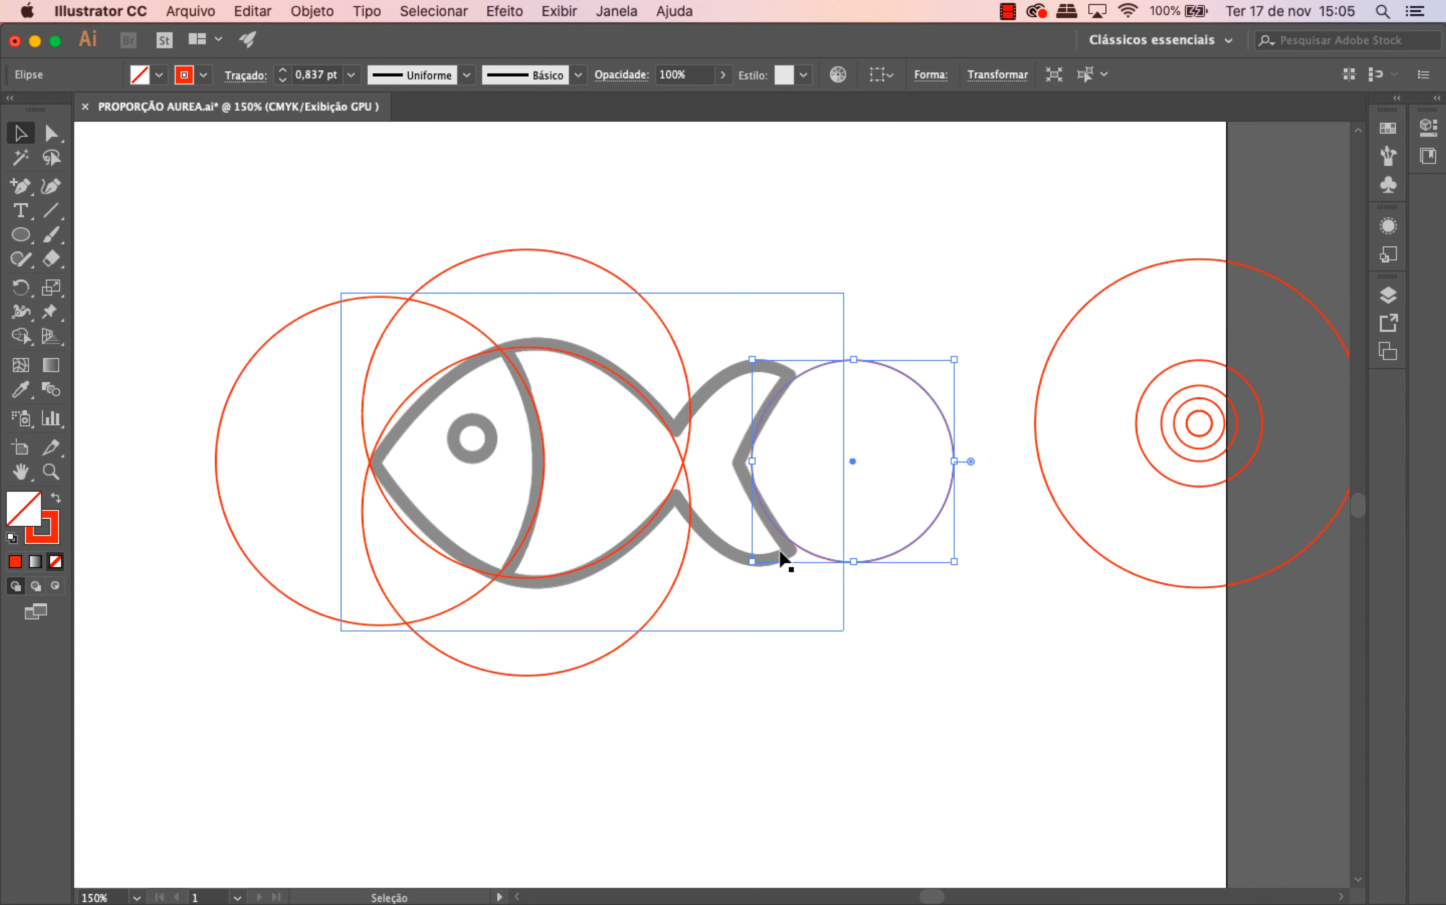
pyautogui.moveTo(908, 550); pyautogui.dragTo(1249, 510)
pyautogui.click(1047, 607)
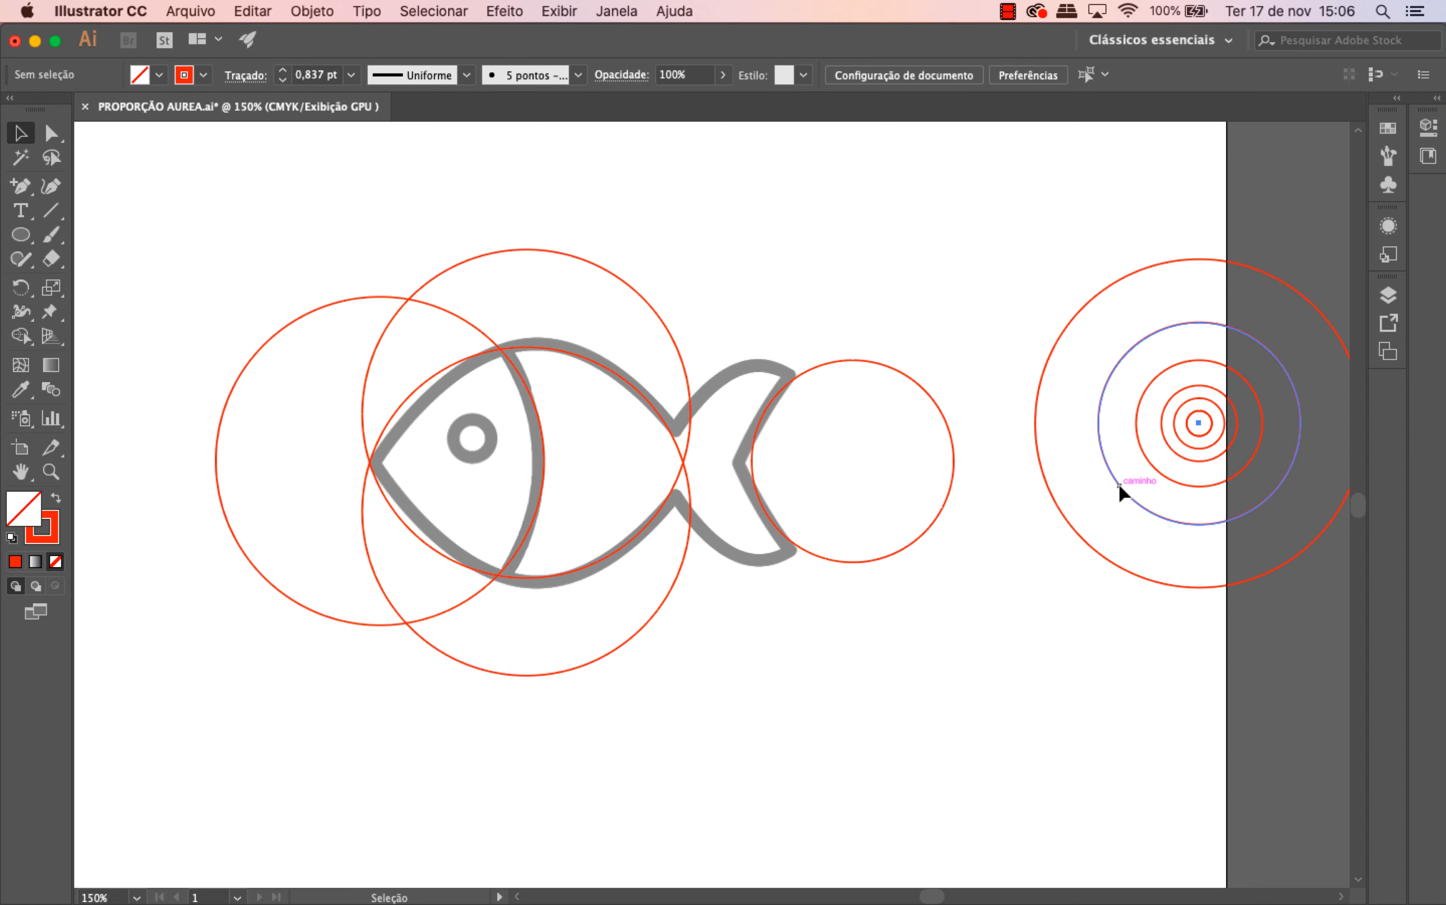
# - Place a copy of the second-largest circle along the outer curves of the fish's tail, level with the neighbouring tail circle
pyautogui.moveTo(1119, 483); pyautogui.dragTo(736, 482)
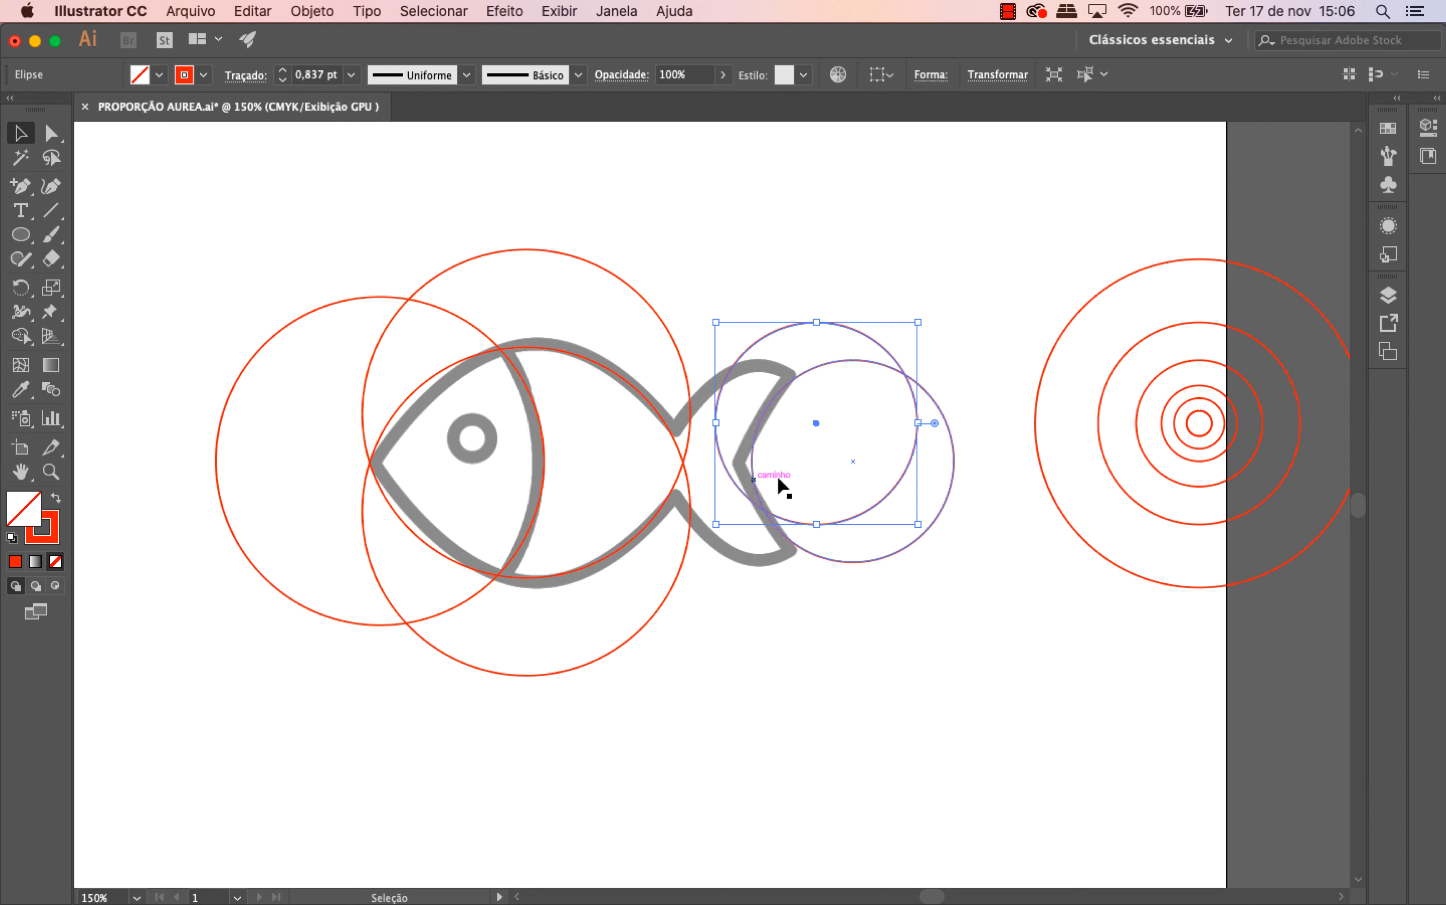
pyautogui.moveTo(877, 499); pyautogui.dragTo(831, 539)
pyautogui.press('alt')
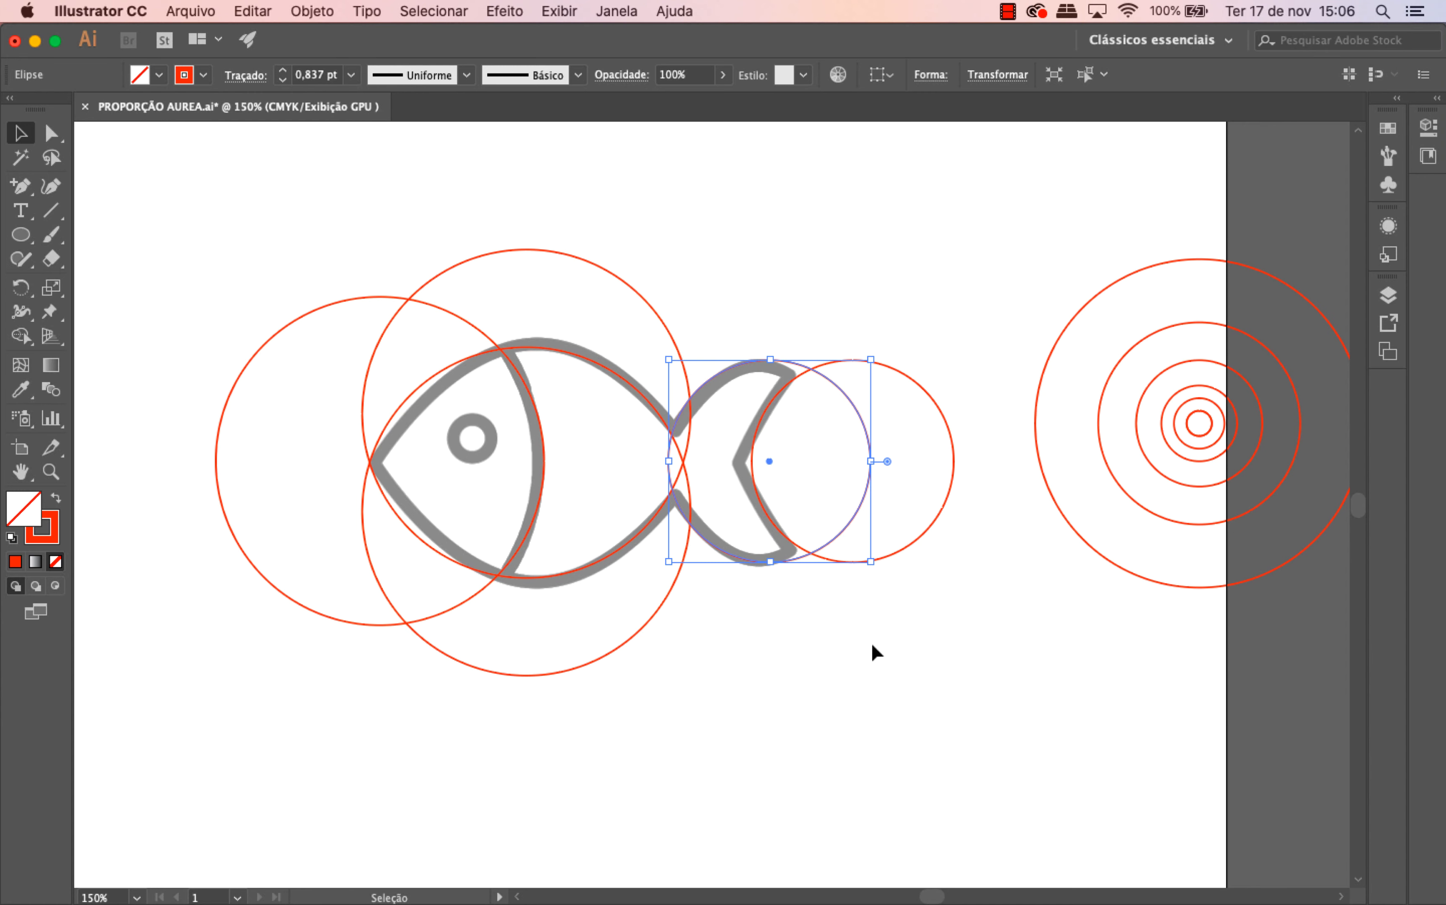
pyautogui.press('Up')
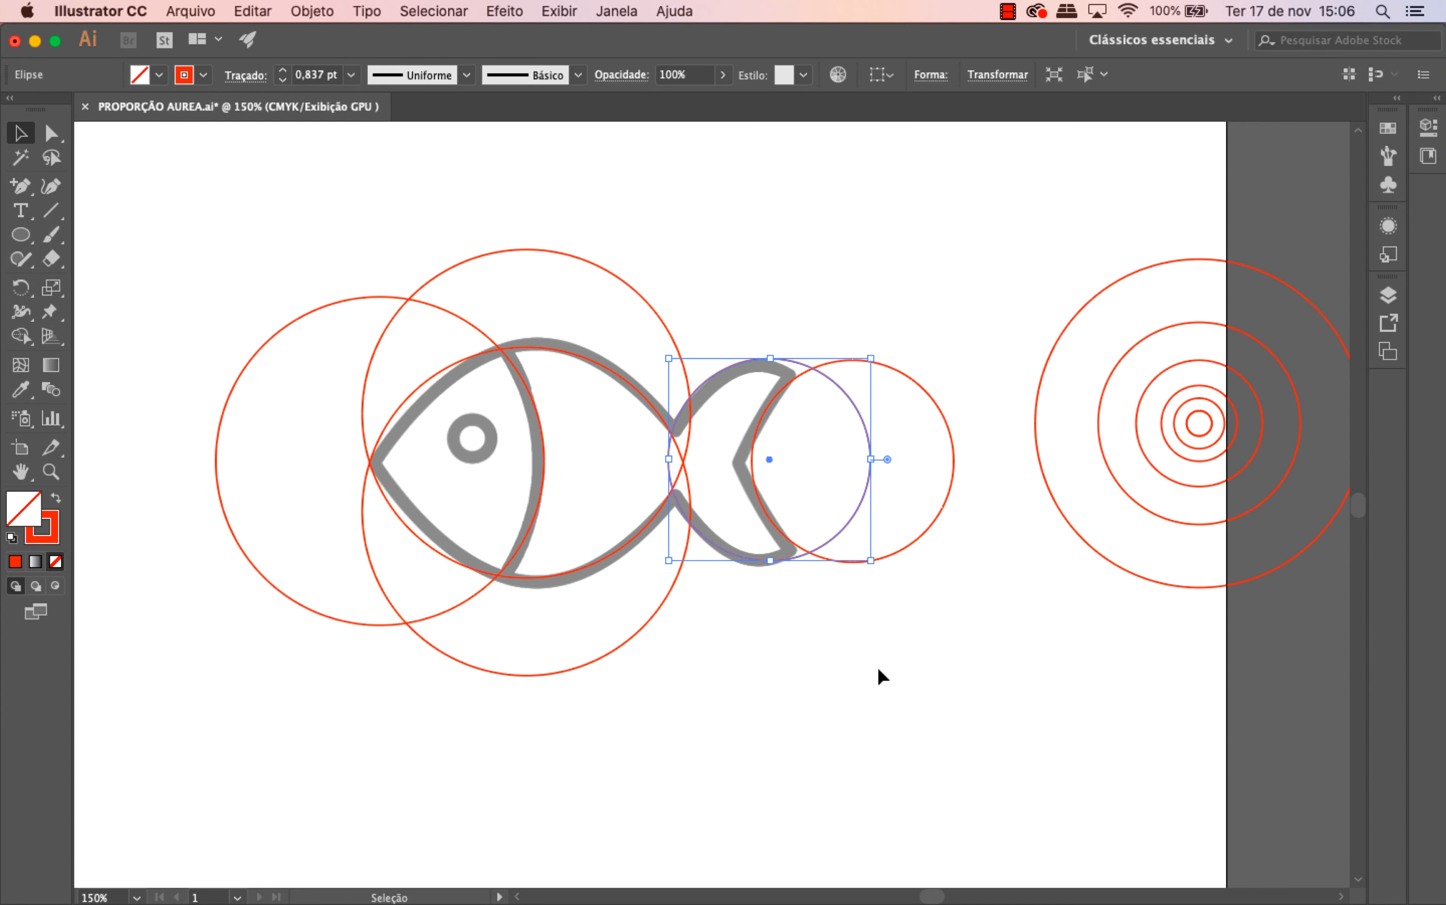
pyautogui.press('Down')
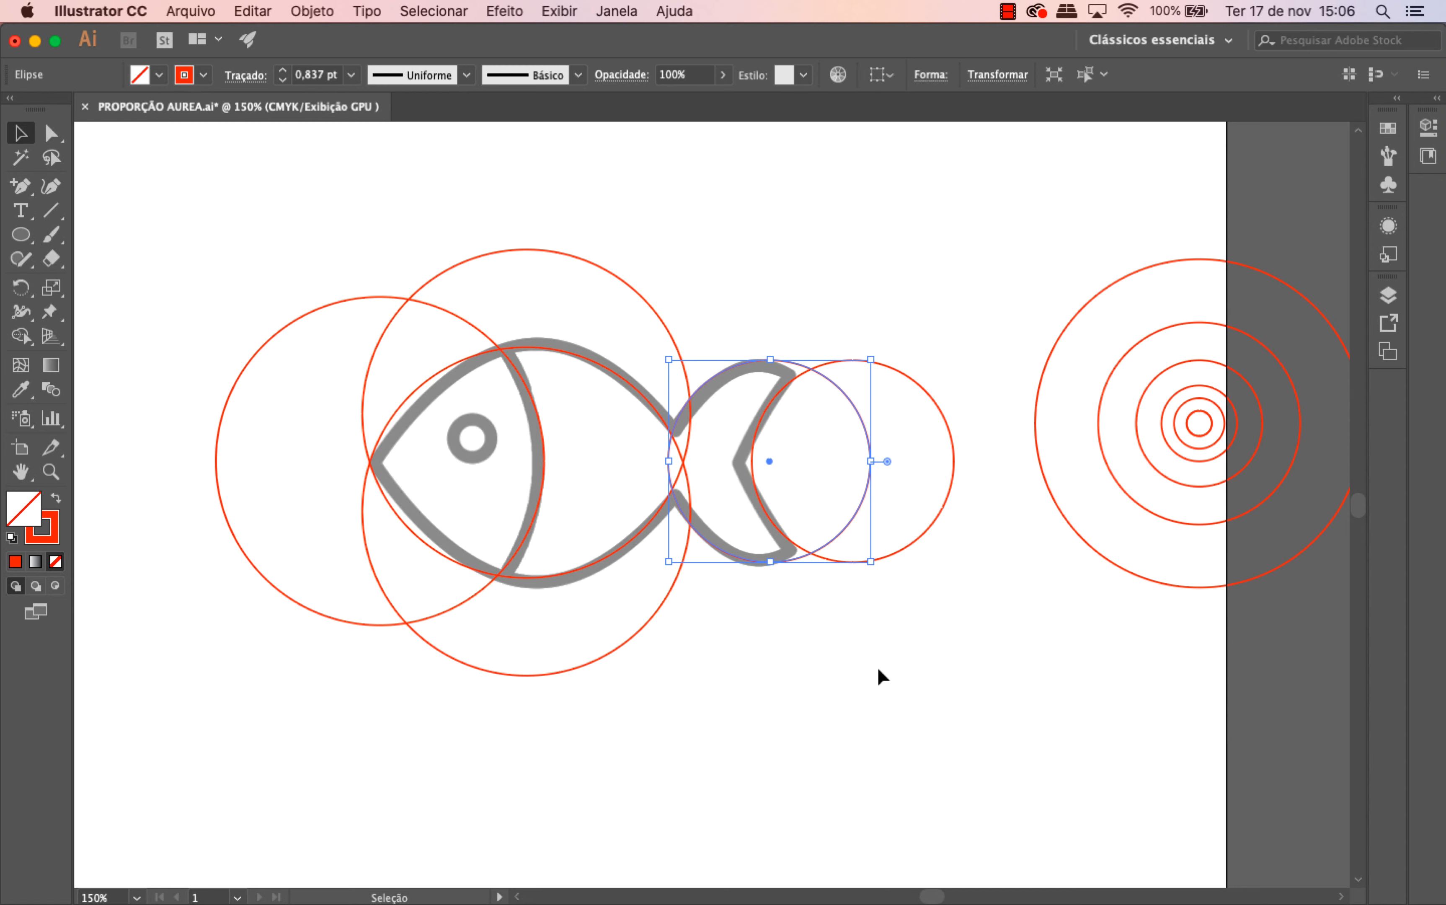
pyautogui.click(878, 669)
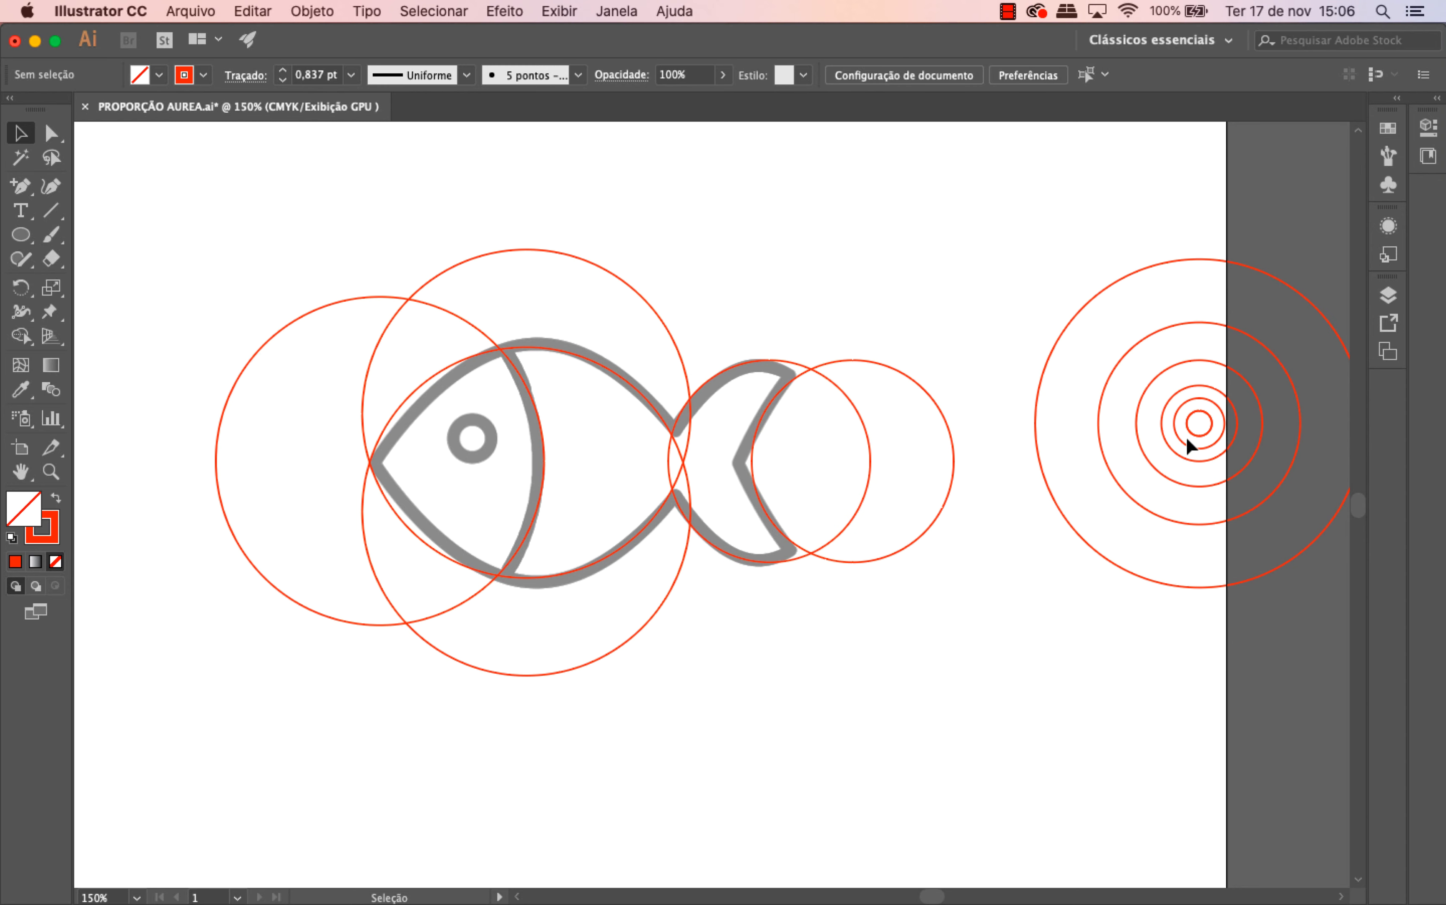
# - Copy the two smallest concentric circles onto the fish's eye, one on its outer outline and one on its inner outline
pyautogui.moveTo(1189, 443); pyautogui.dragTo(461, 458)
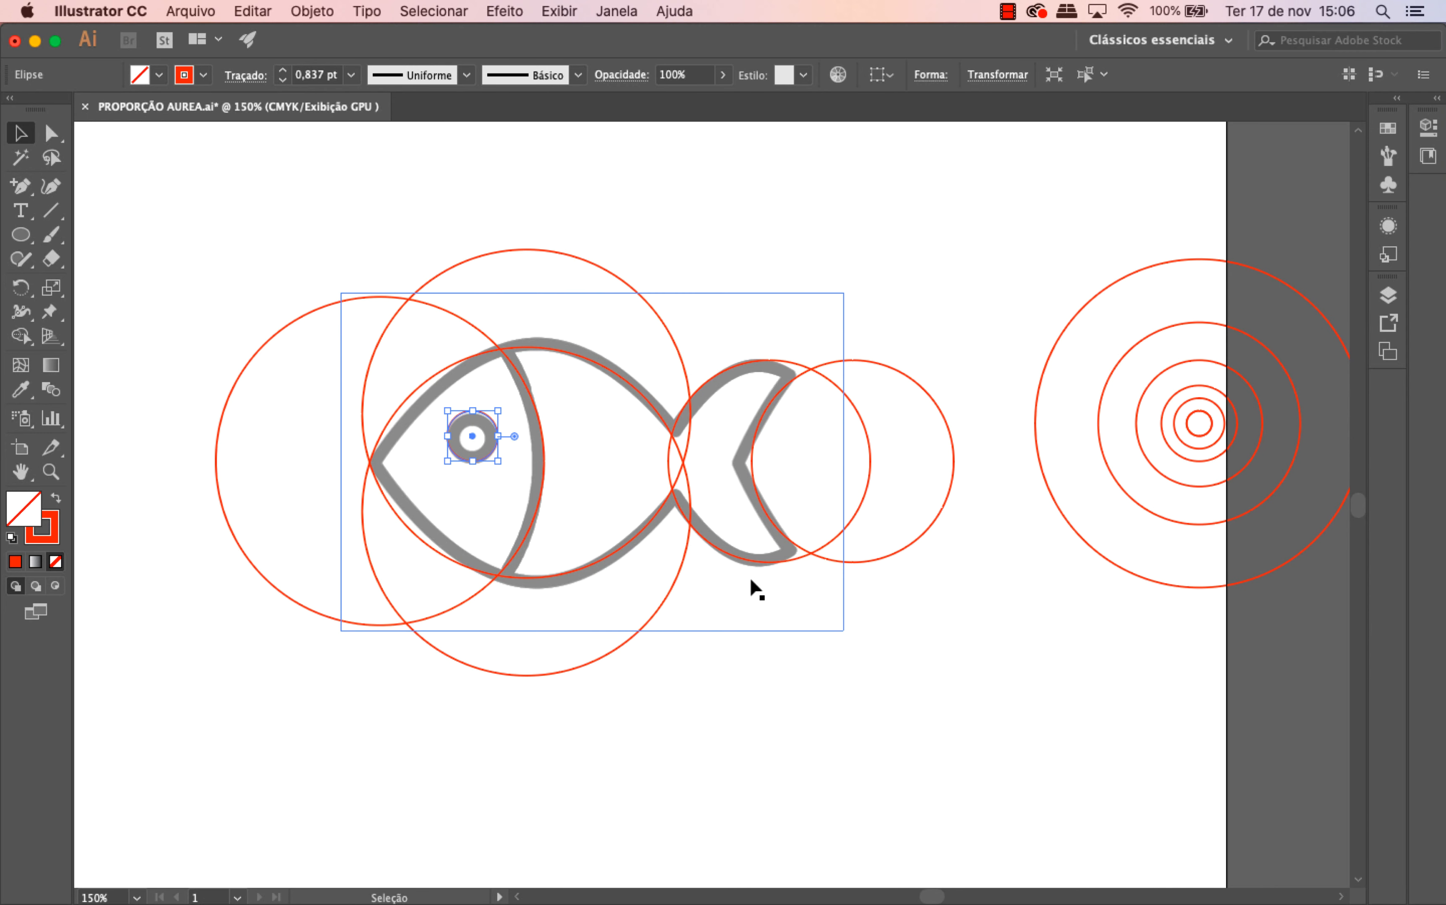
pyautogui.click(807, 652)
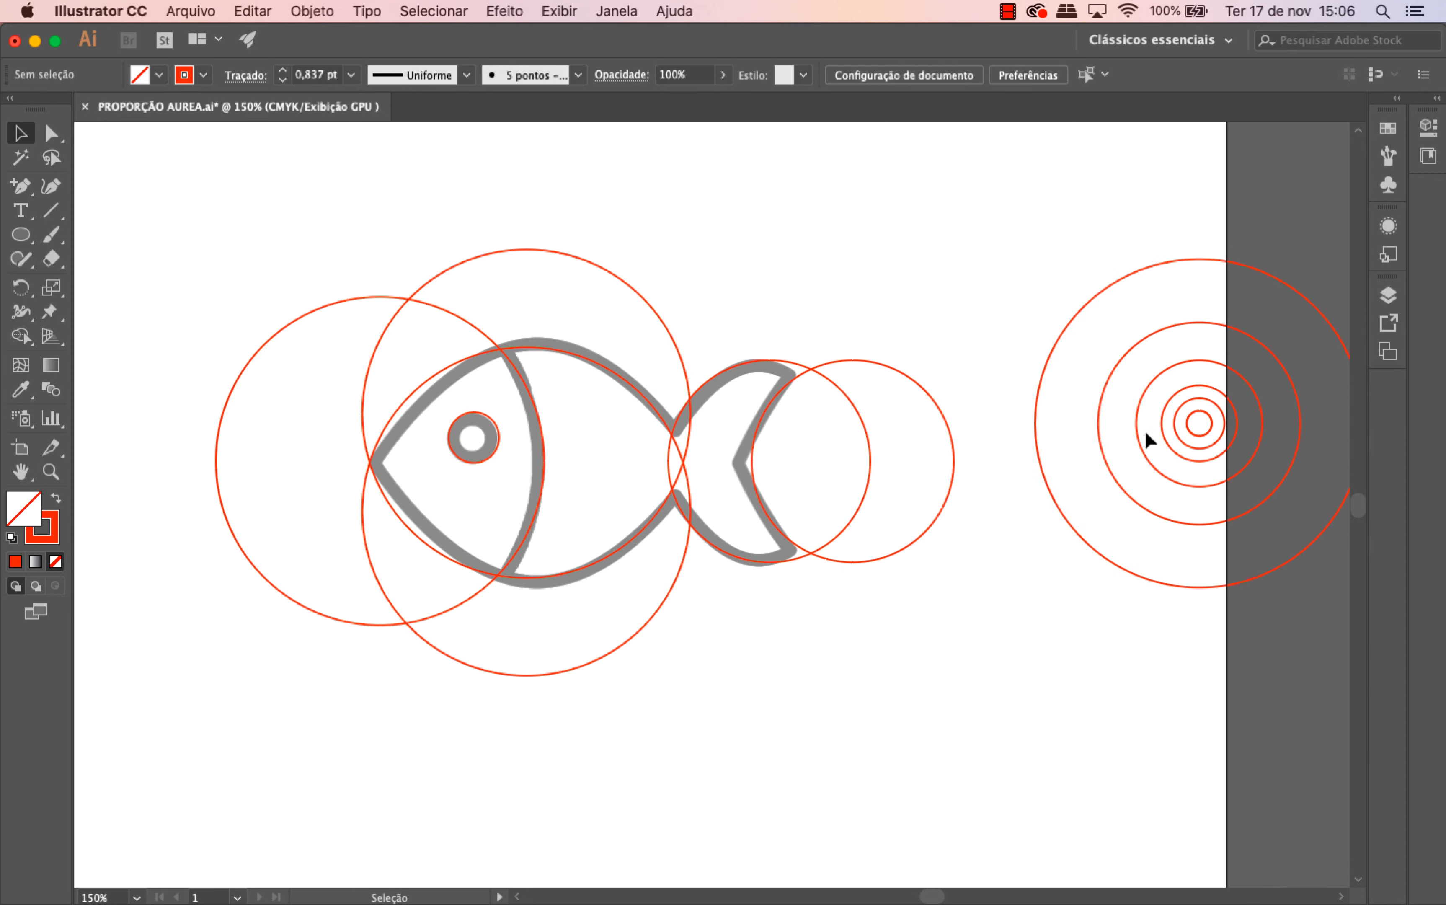
pyautogui.moveTo(1191, 427); pyautogui.dragTo(472, 439)
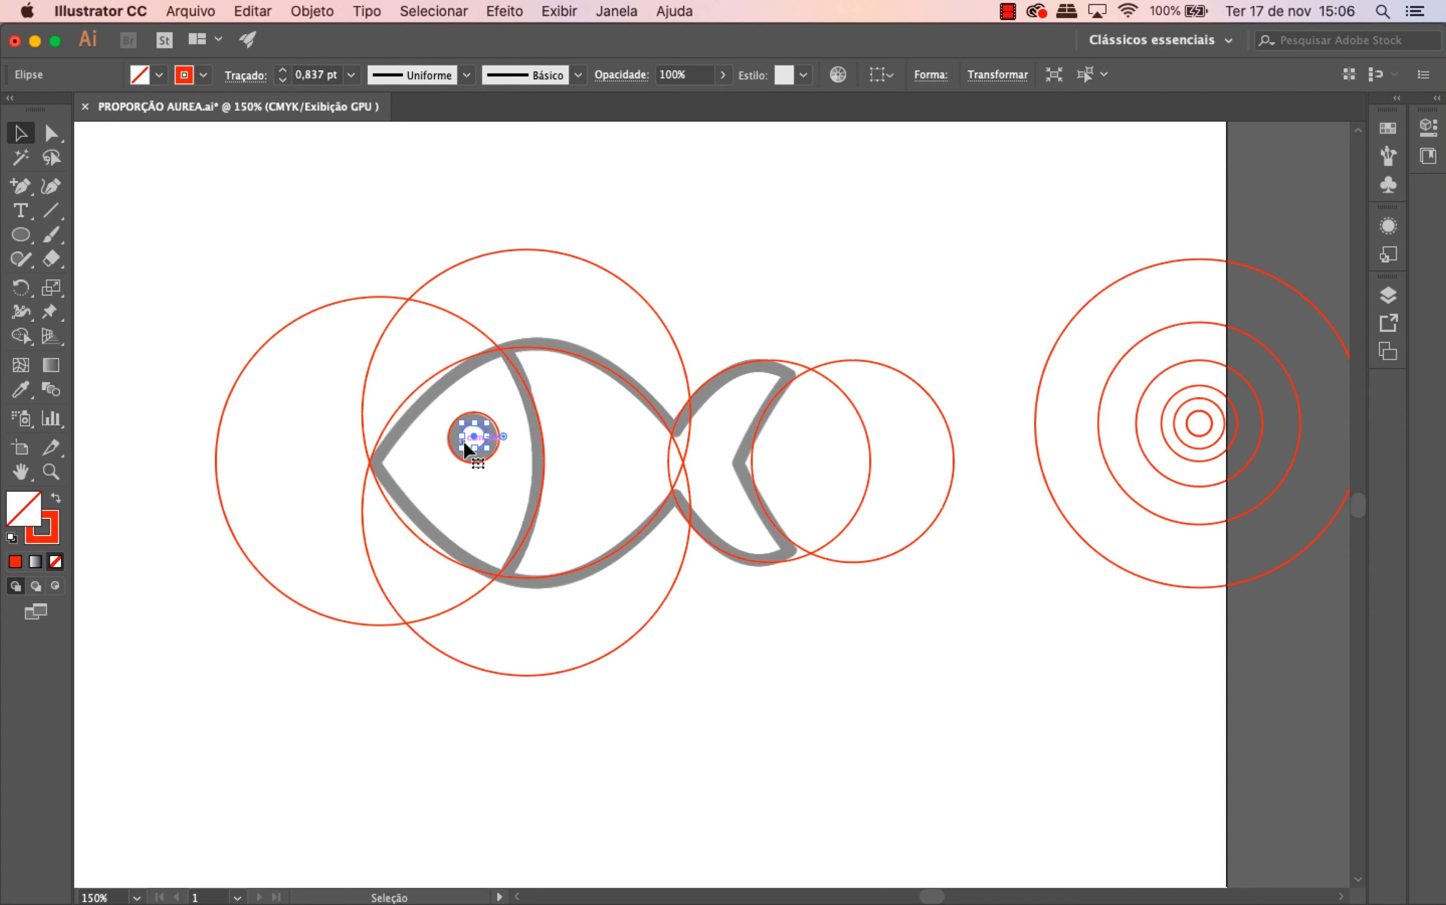
pyautogui.click(781, 700)
# - Select both eye circles, align their centres with each other and deselect them
pyautogui.click(479, 458)
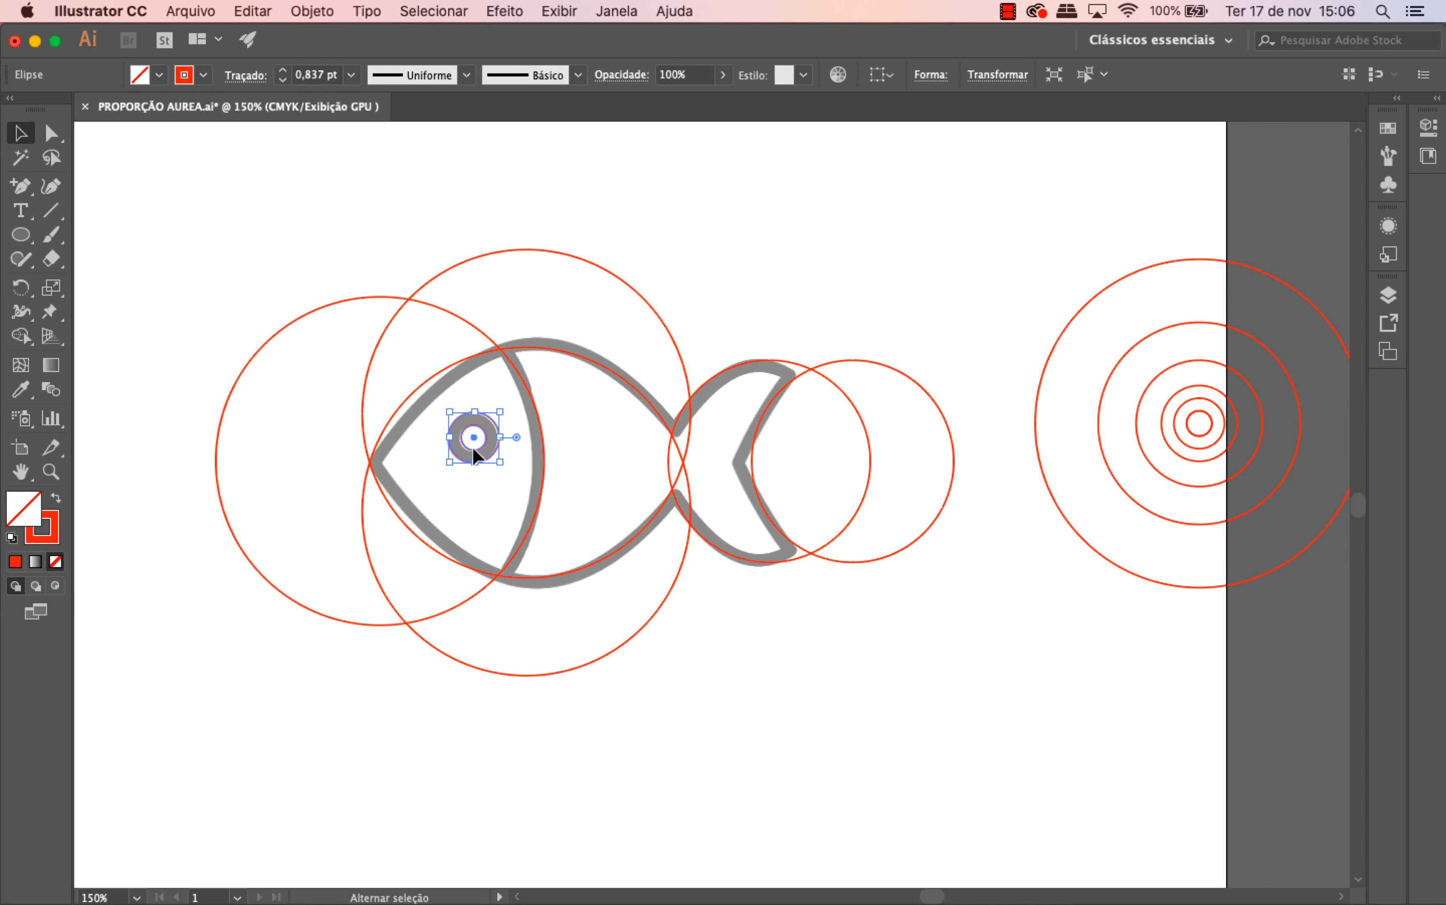
pyautogui.click(881, 74)
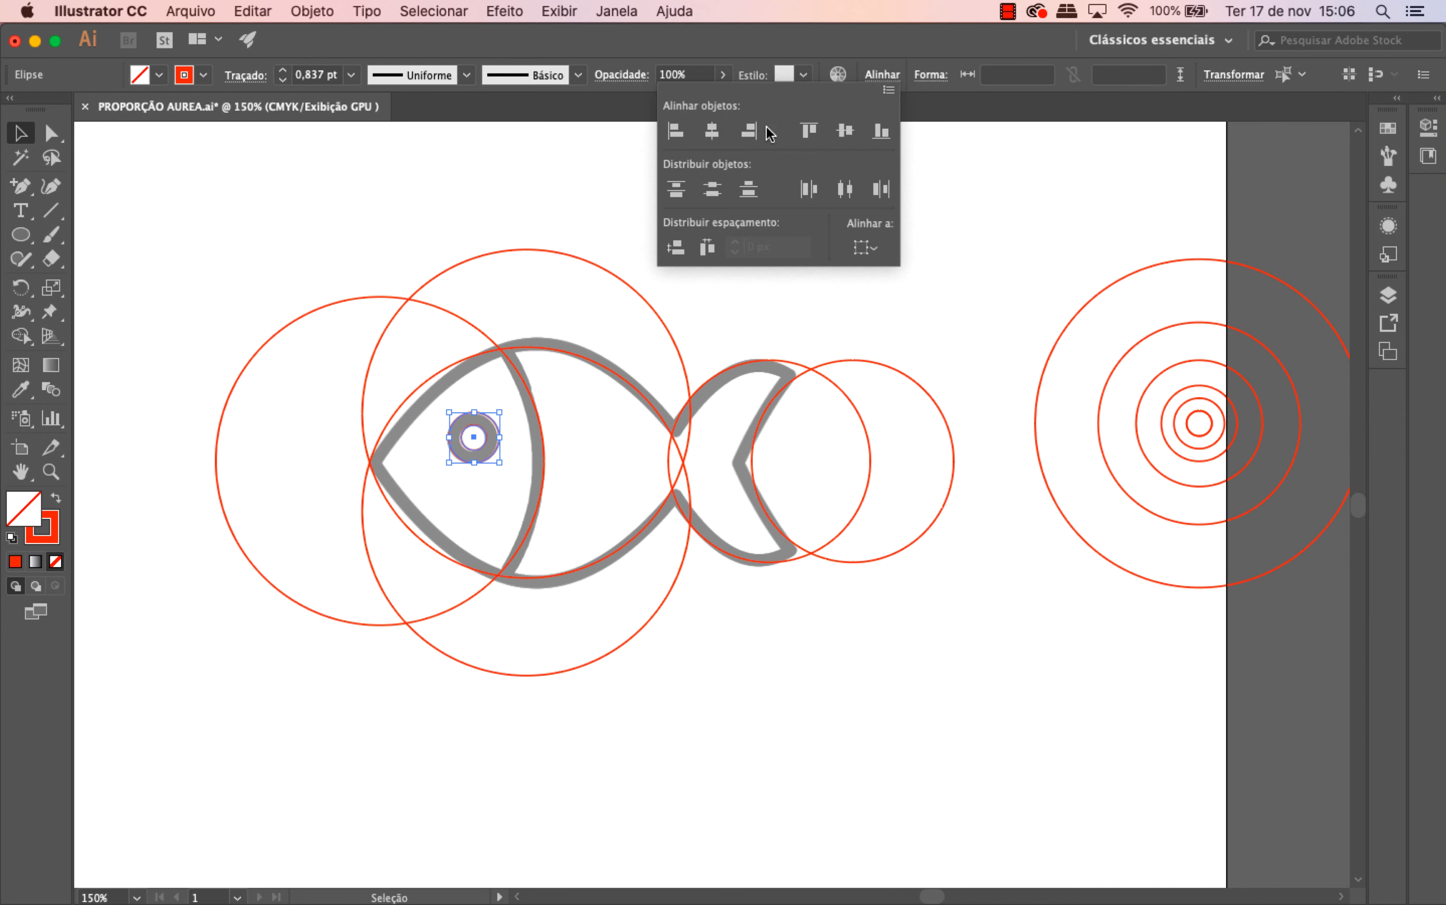
pyautogui.click(976, 235)
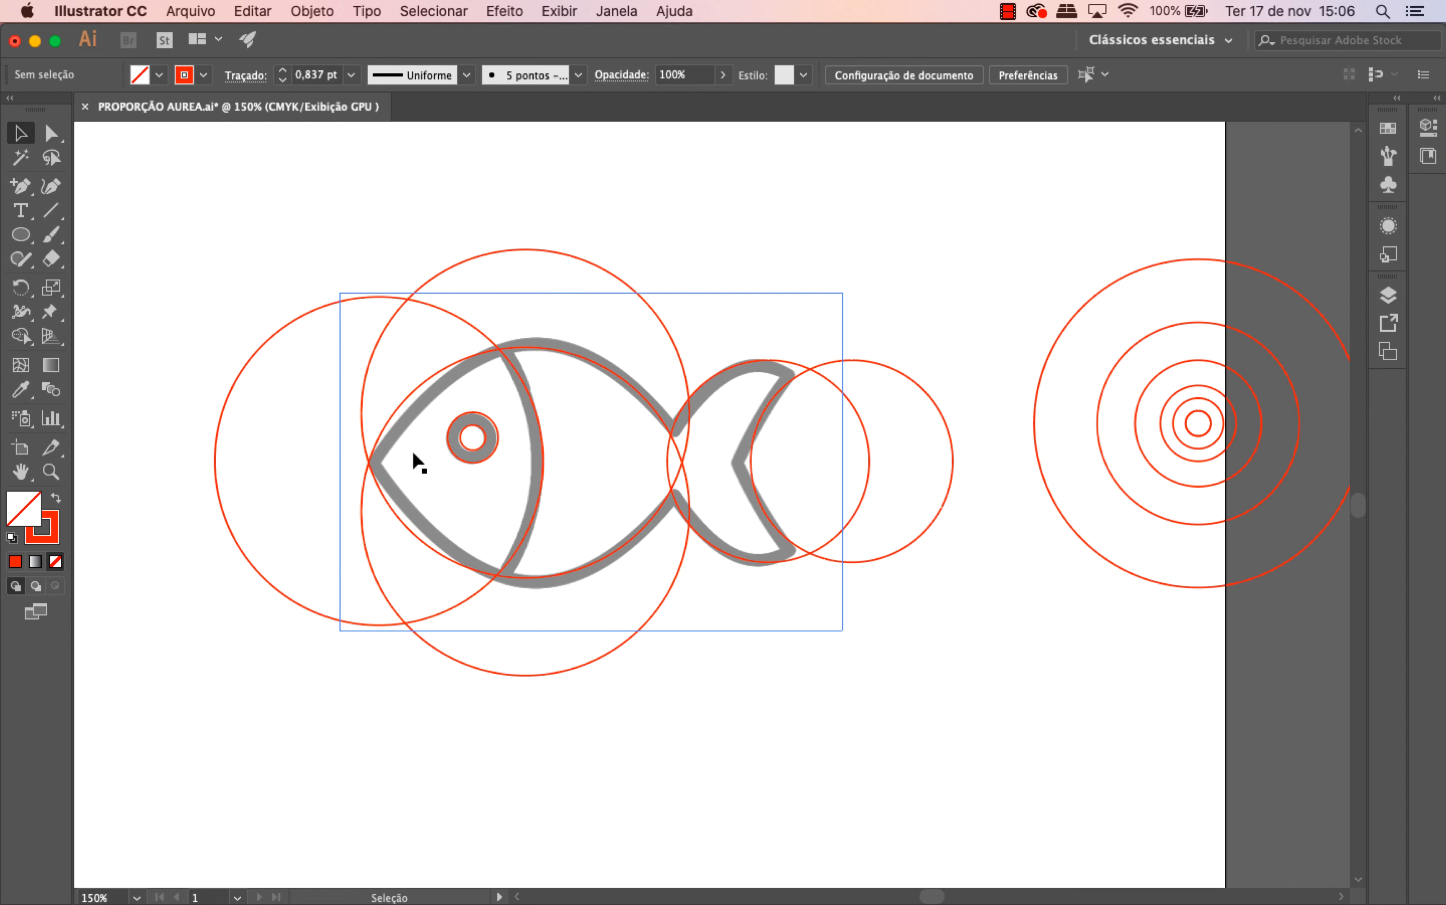
# - Move the set of concentric circles off the artboard, away from the fish construction, and deselect it
pyautogui.click(1036, 473)
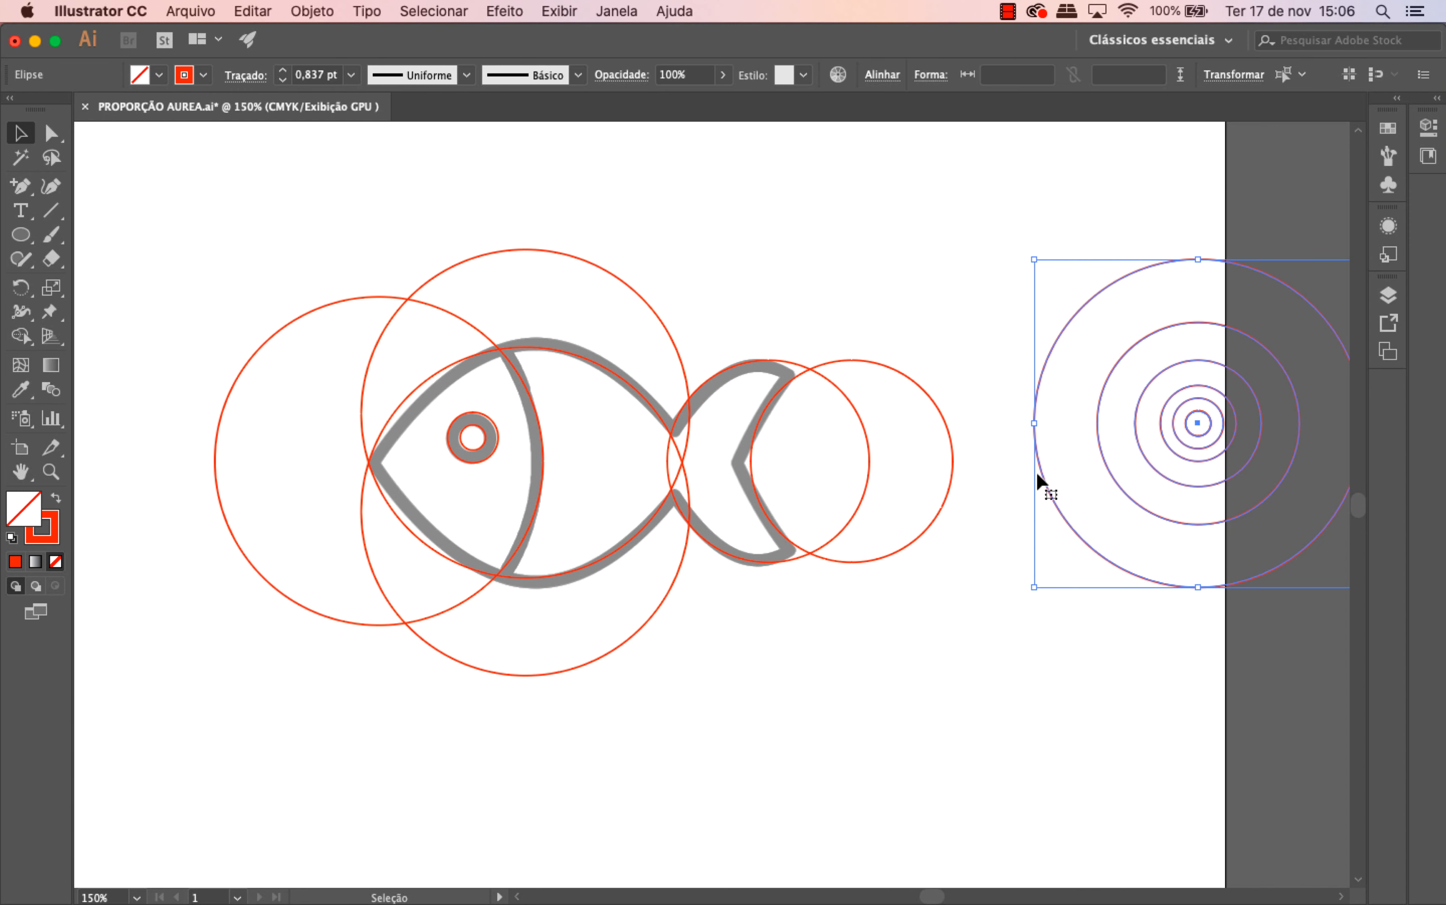
pyautogui.moveTo(1041, 473); pyautogui.dragTo(1253, 473)
pyautogui.click(985, 582)
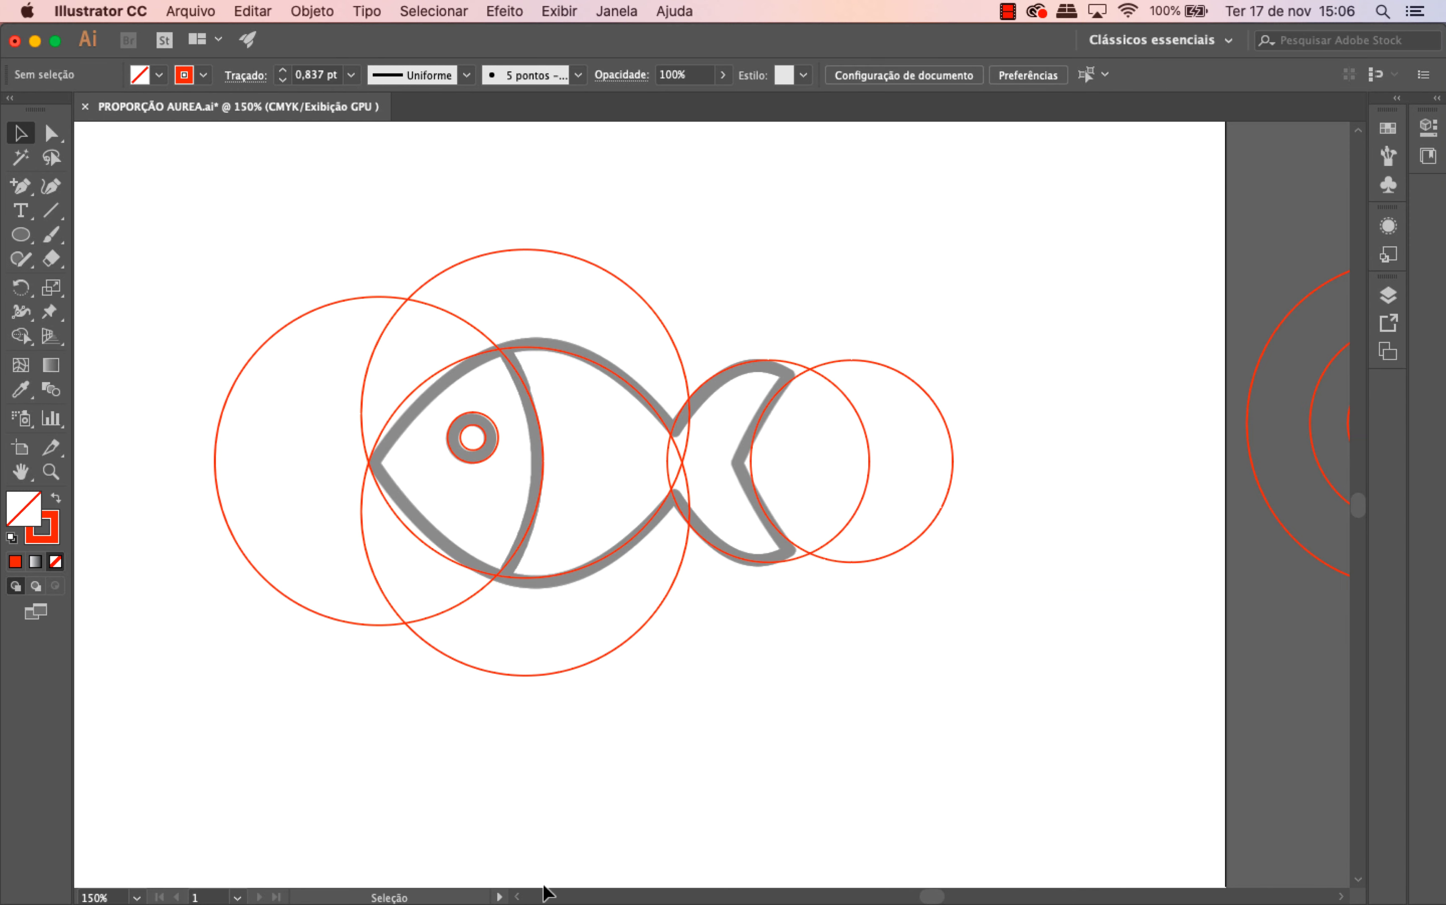
pyautogui.hscroll(-3, 569, 838)
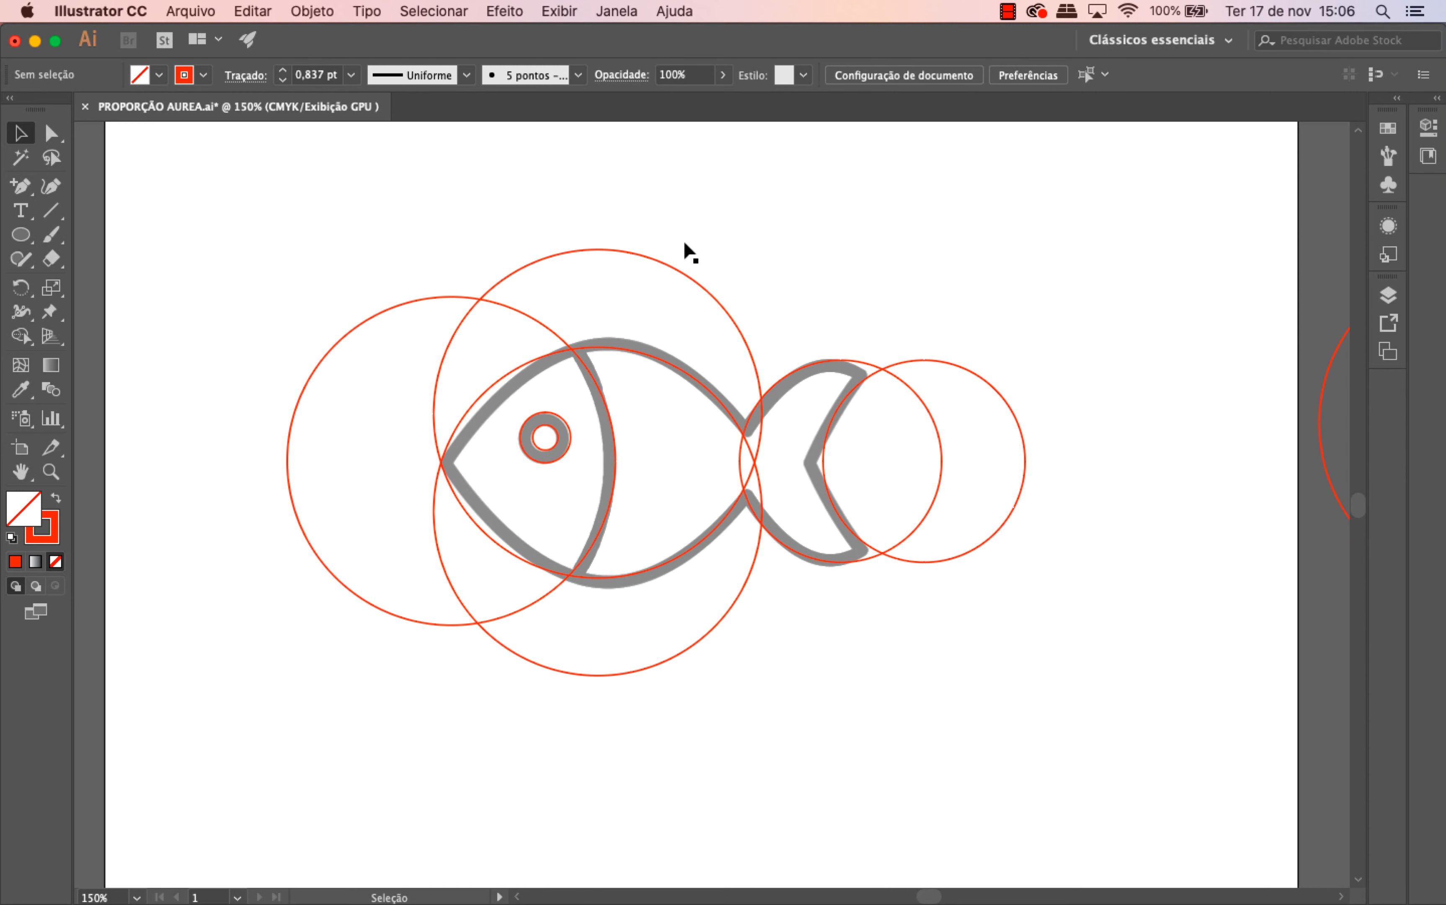
# - Temporarily delete the faded fish sketch to check the circles on their own, and restore it
pyautogui.click(691, 442)
pyautogui.press('Delete')
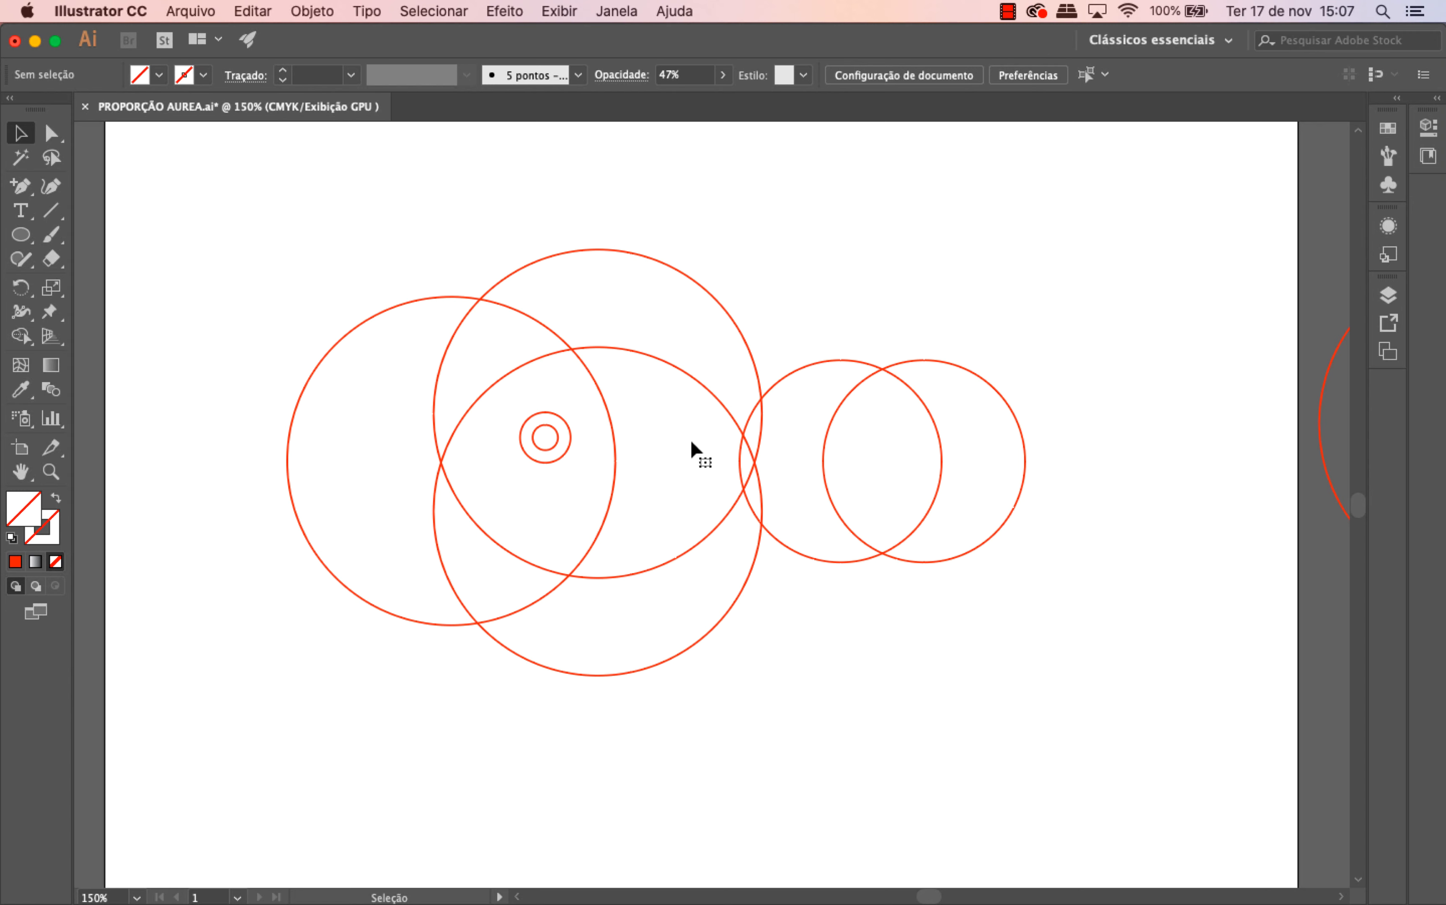
pyautogui.press('super+alt+3')
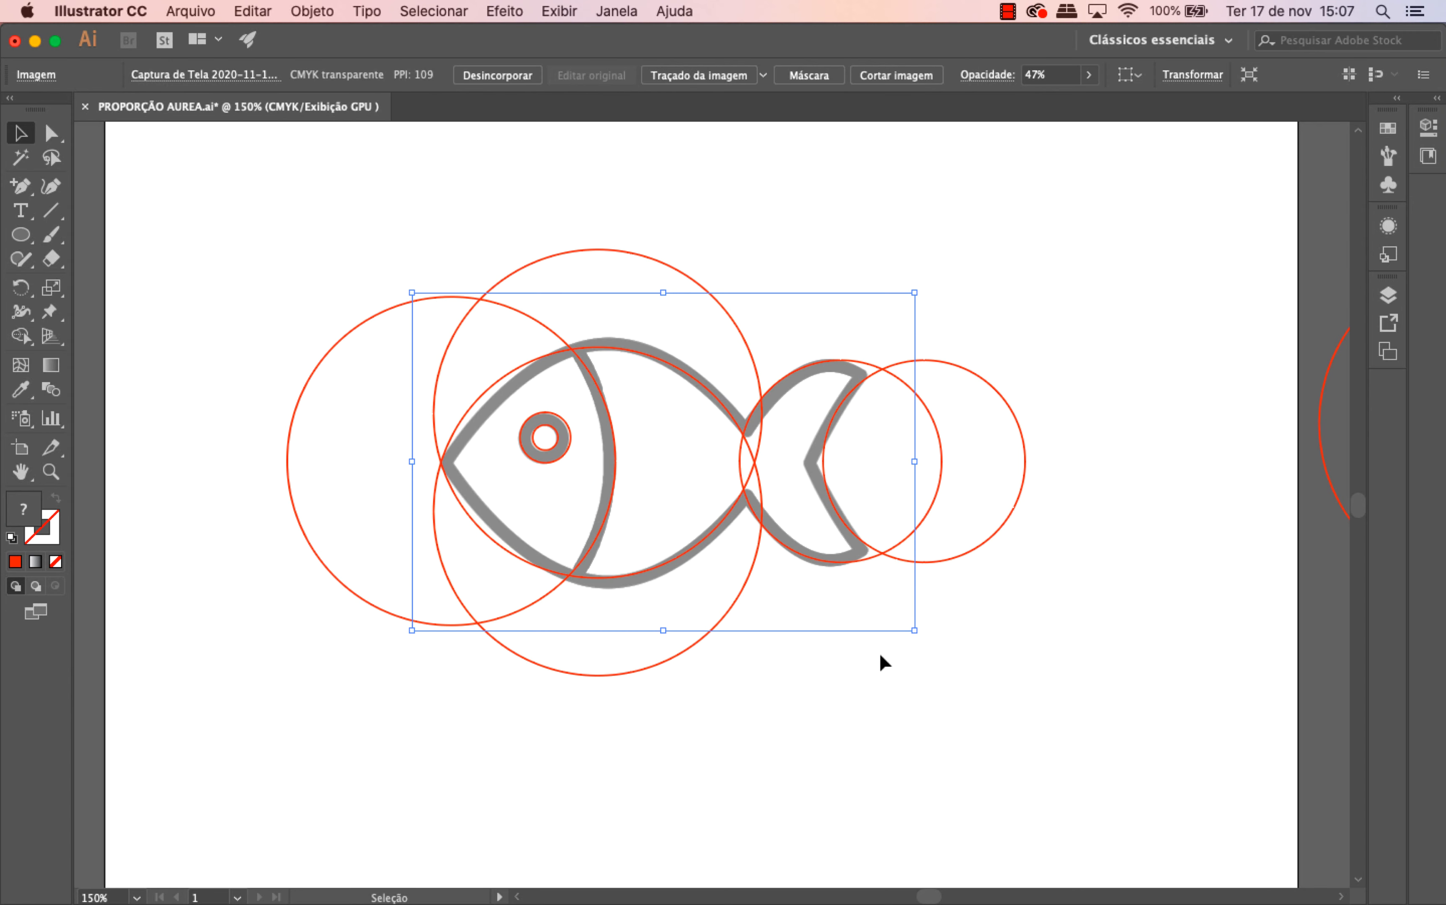
pyautogui.click(879, 653)
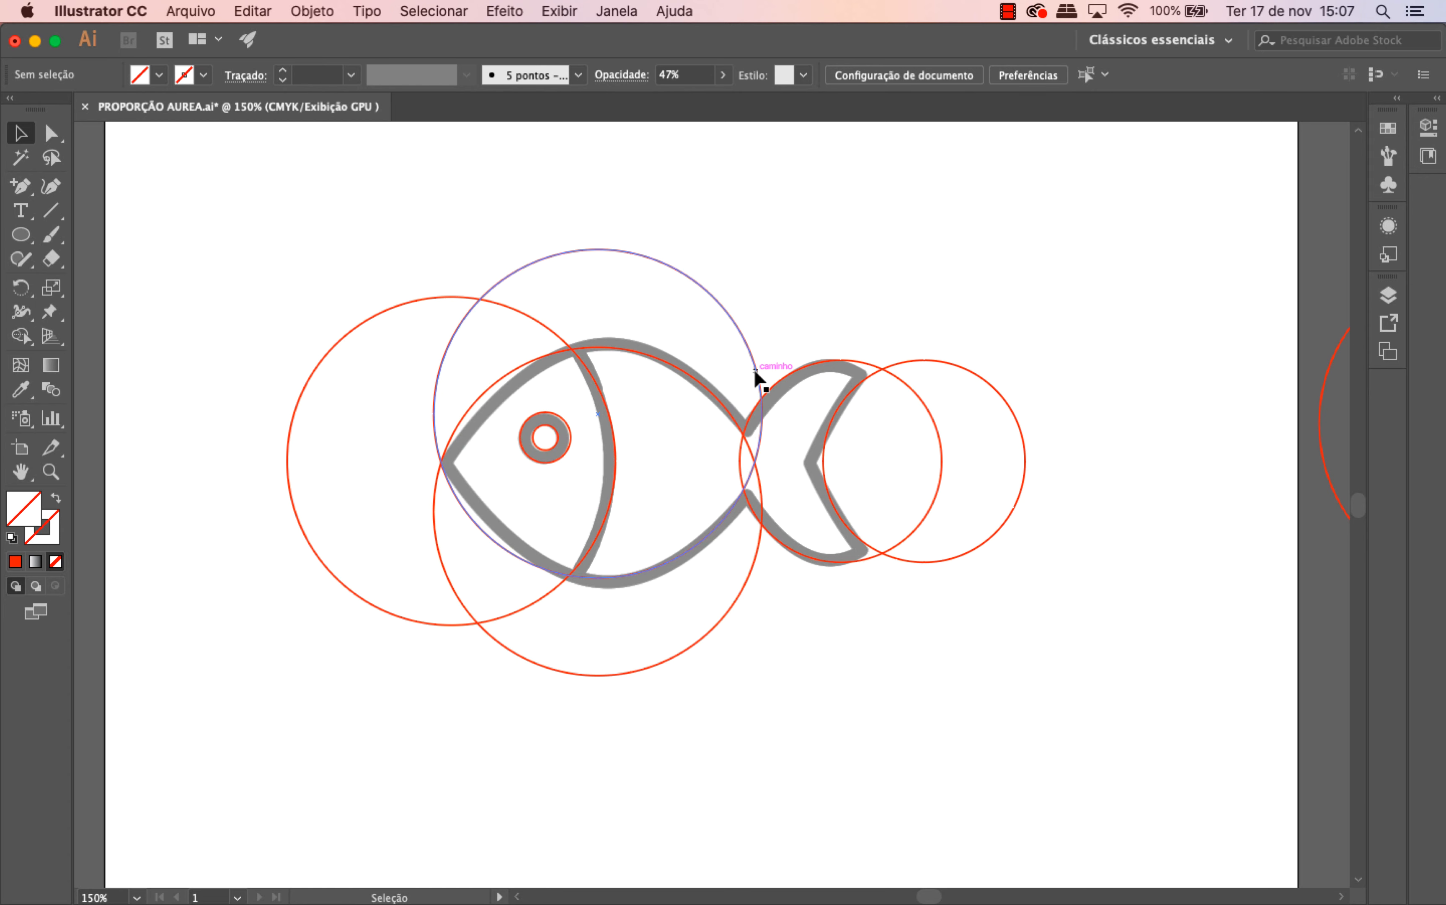
pyautogui.click(708, 398)
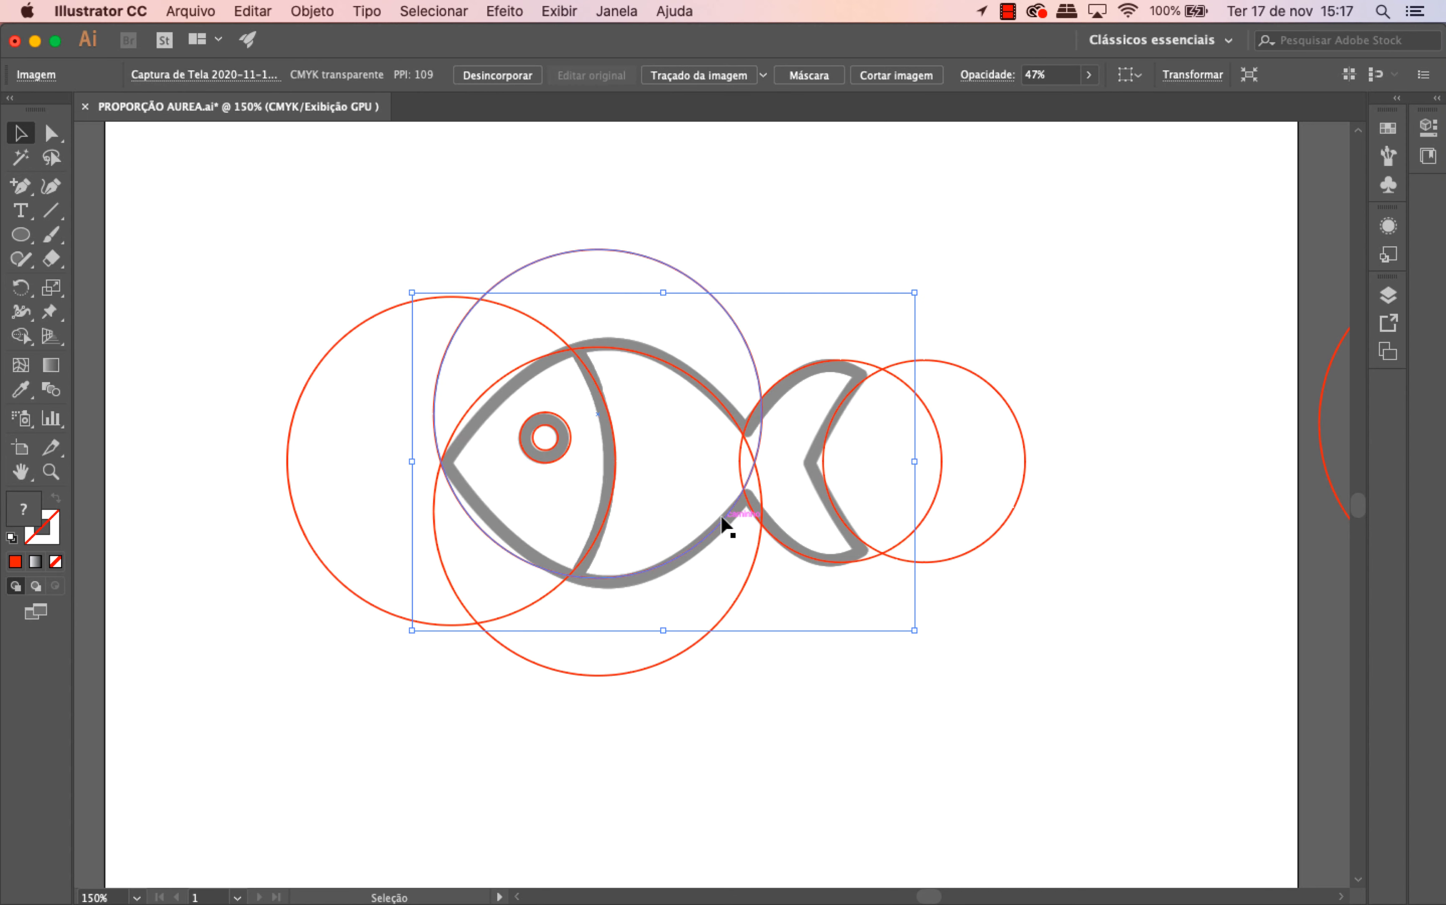
pyautogui.press('Delete')
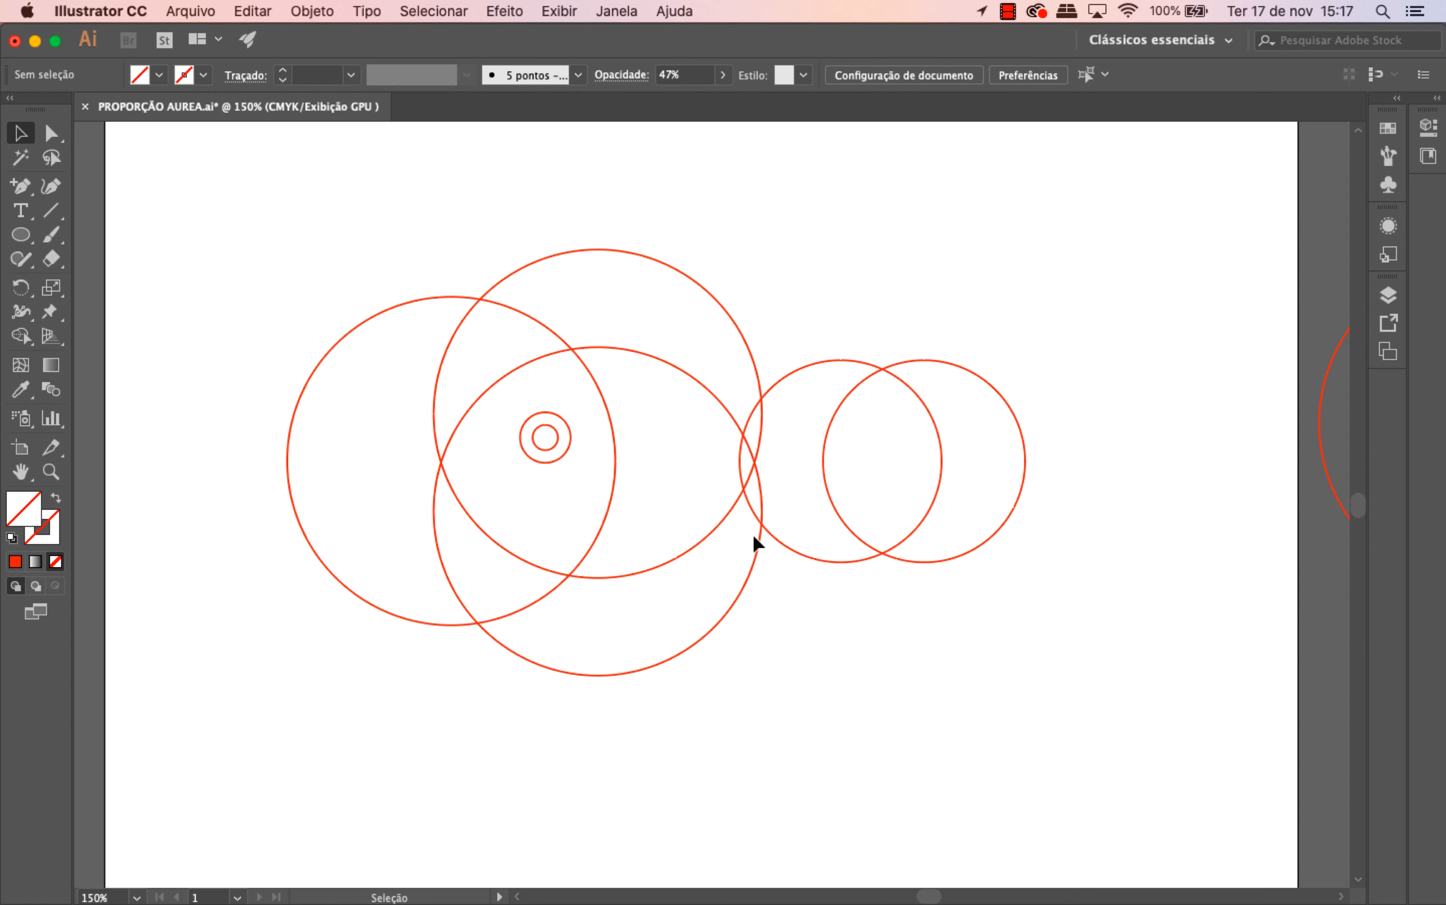
pyautogui.press('super+z')
pyautogui.click(857, 765)
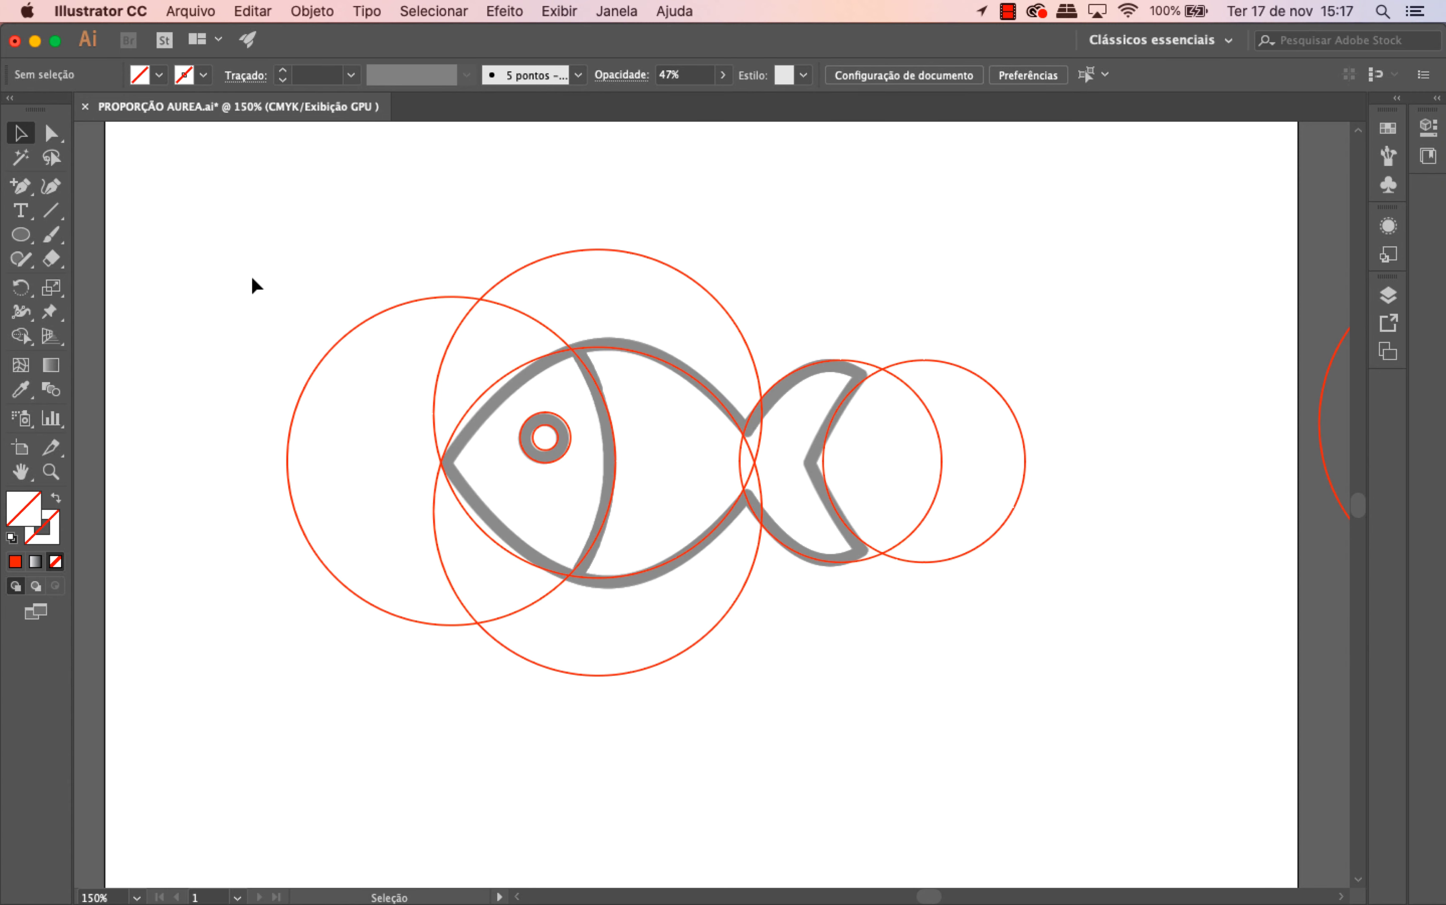
# - Select all the circles over the fish, excluding the sketch, and set up Shape Builder with a black fill and no stroke
pyautogui.moveTo(252, 278)
pyautogui.mouseDown()
pyautogui.moveTo(959, 598)
pyautogui.moveTo(1059, 694)
pyautogui.mouseUp()
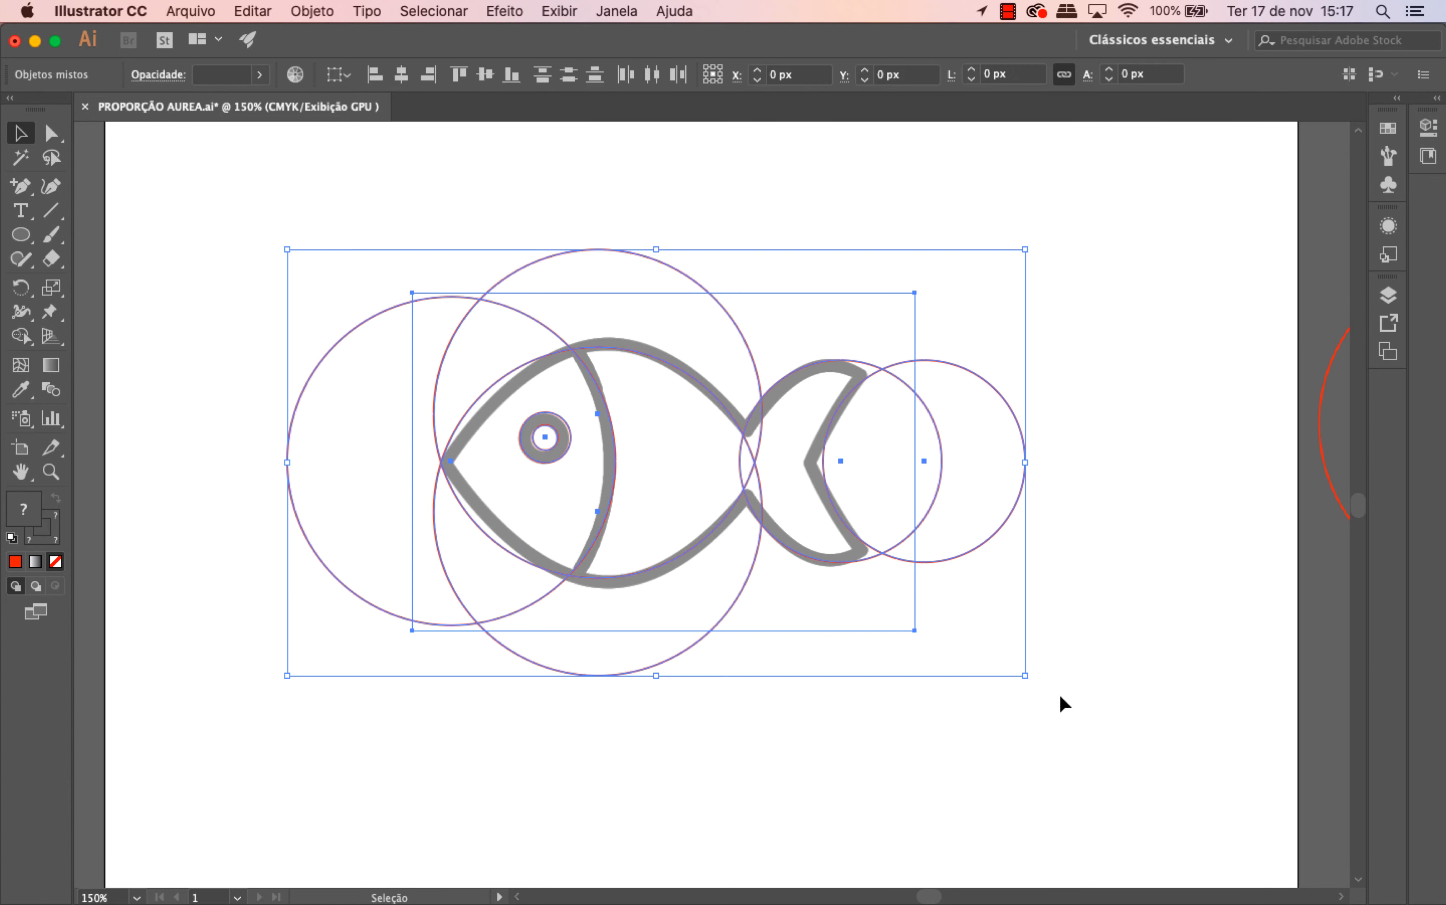
pyautogui.keyDown('shift'); pyautogui.click(682, 475); pyautogui.keyUp('shift')
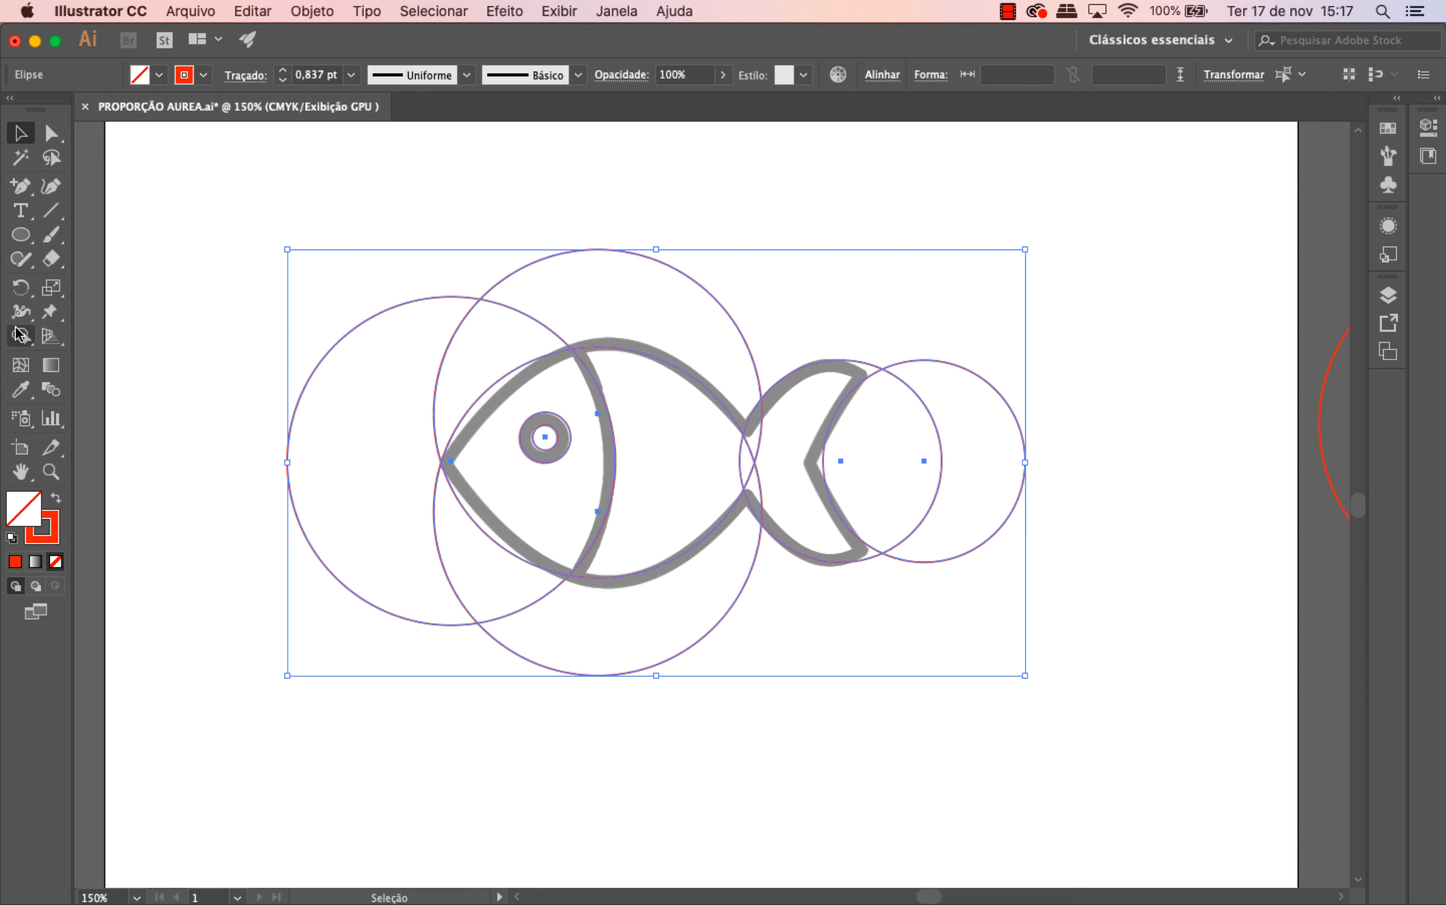
pyautogui.moveTo(20, 334); pyautogui.dragTo(75, 345)
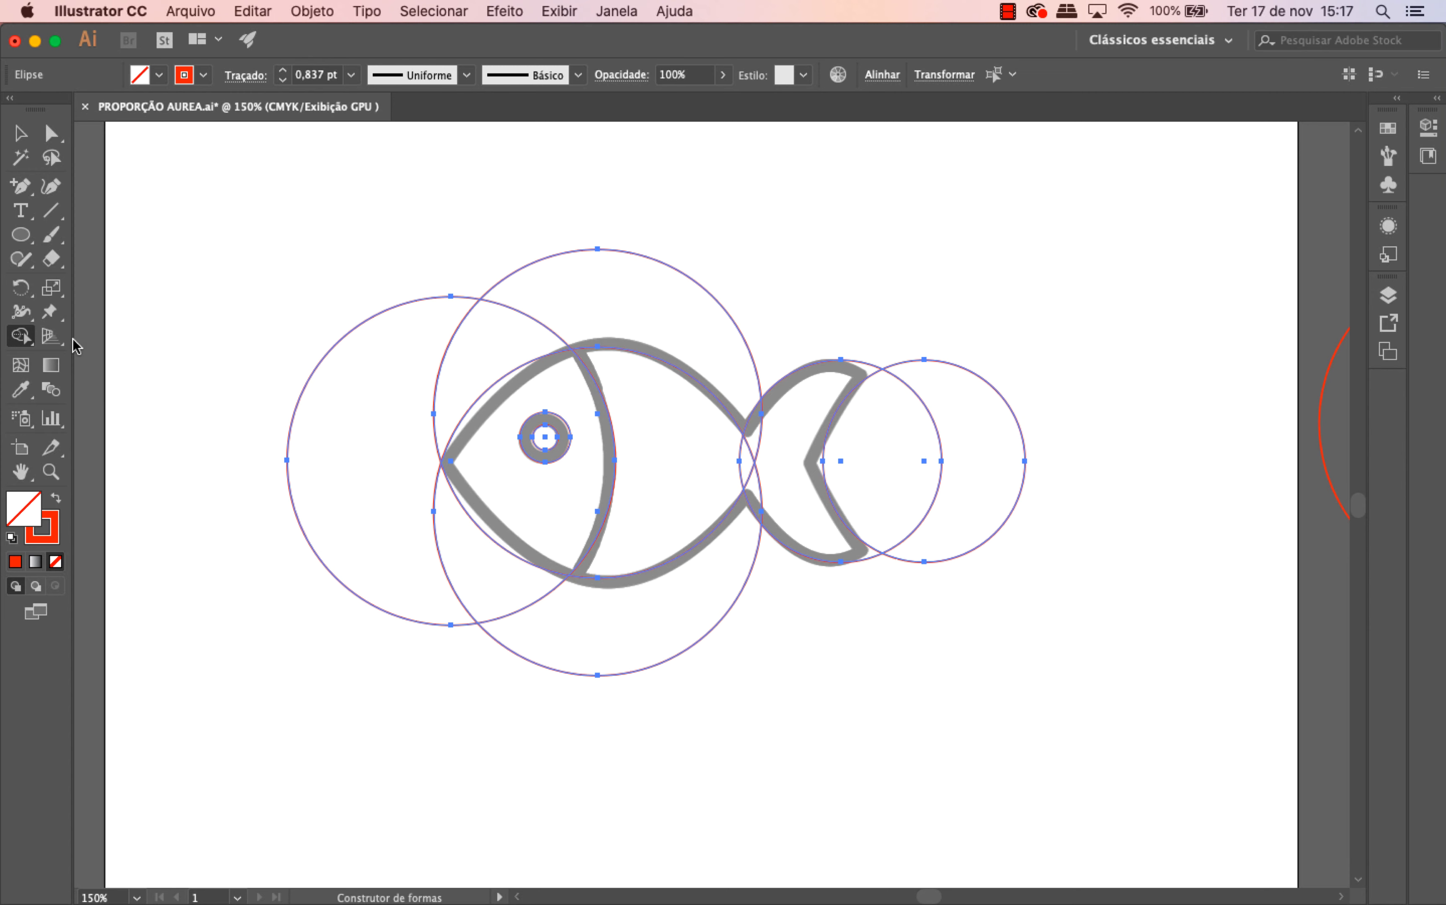
pyautogui.click(160, 75)
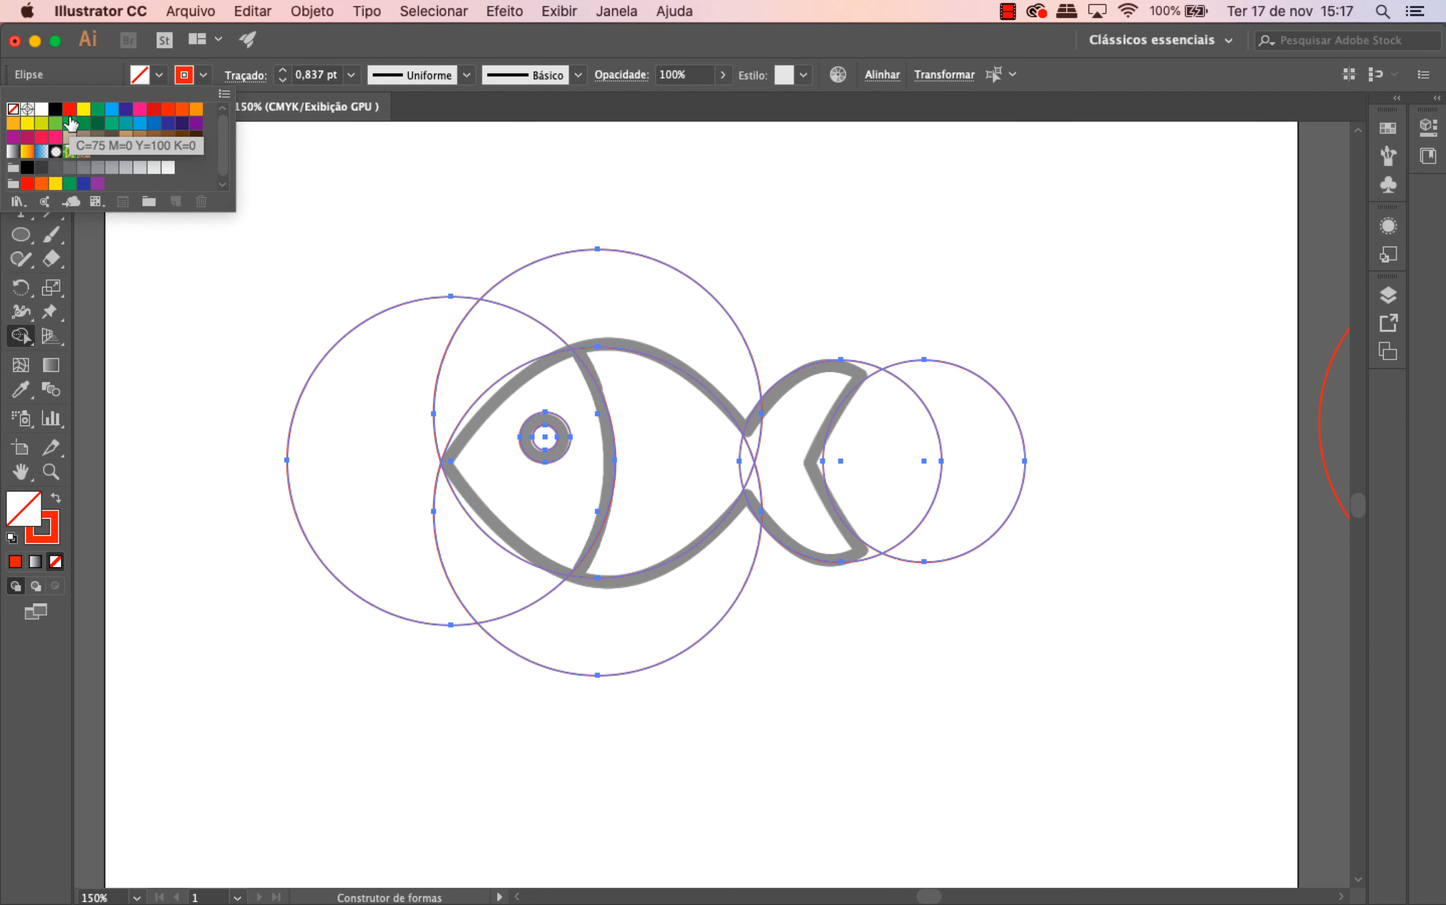
pyautogui.click(56, 110)
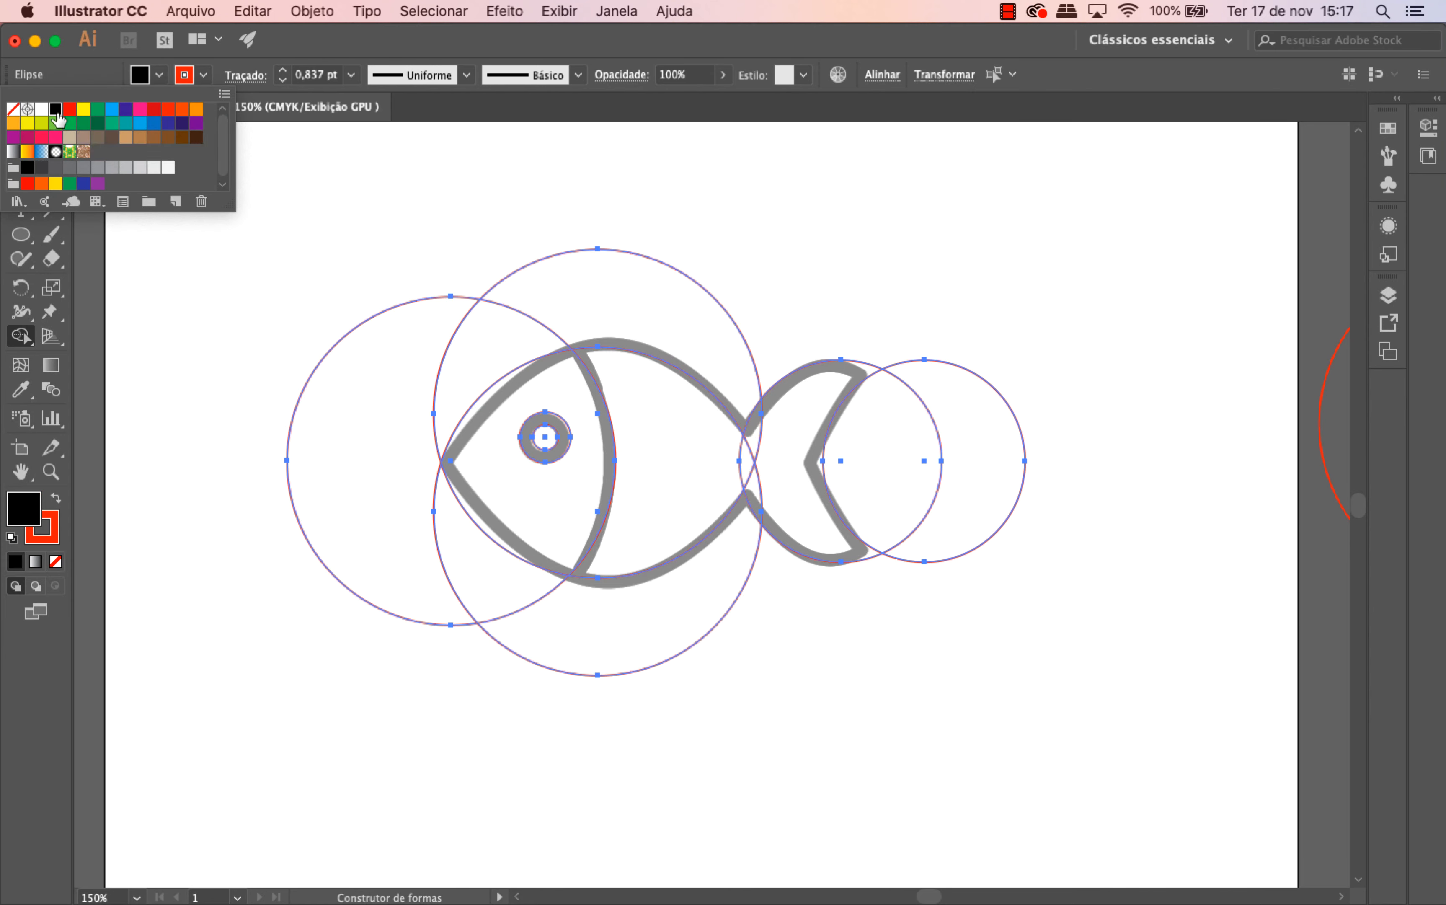
pyautogui.click(202, 78)
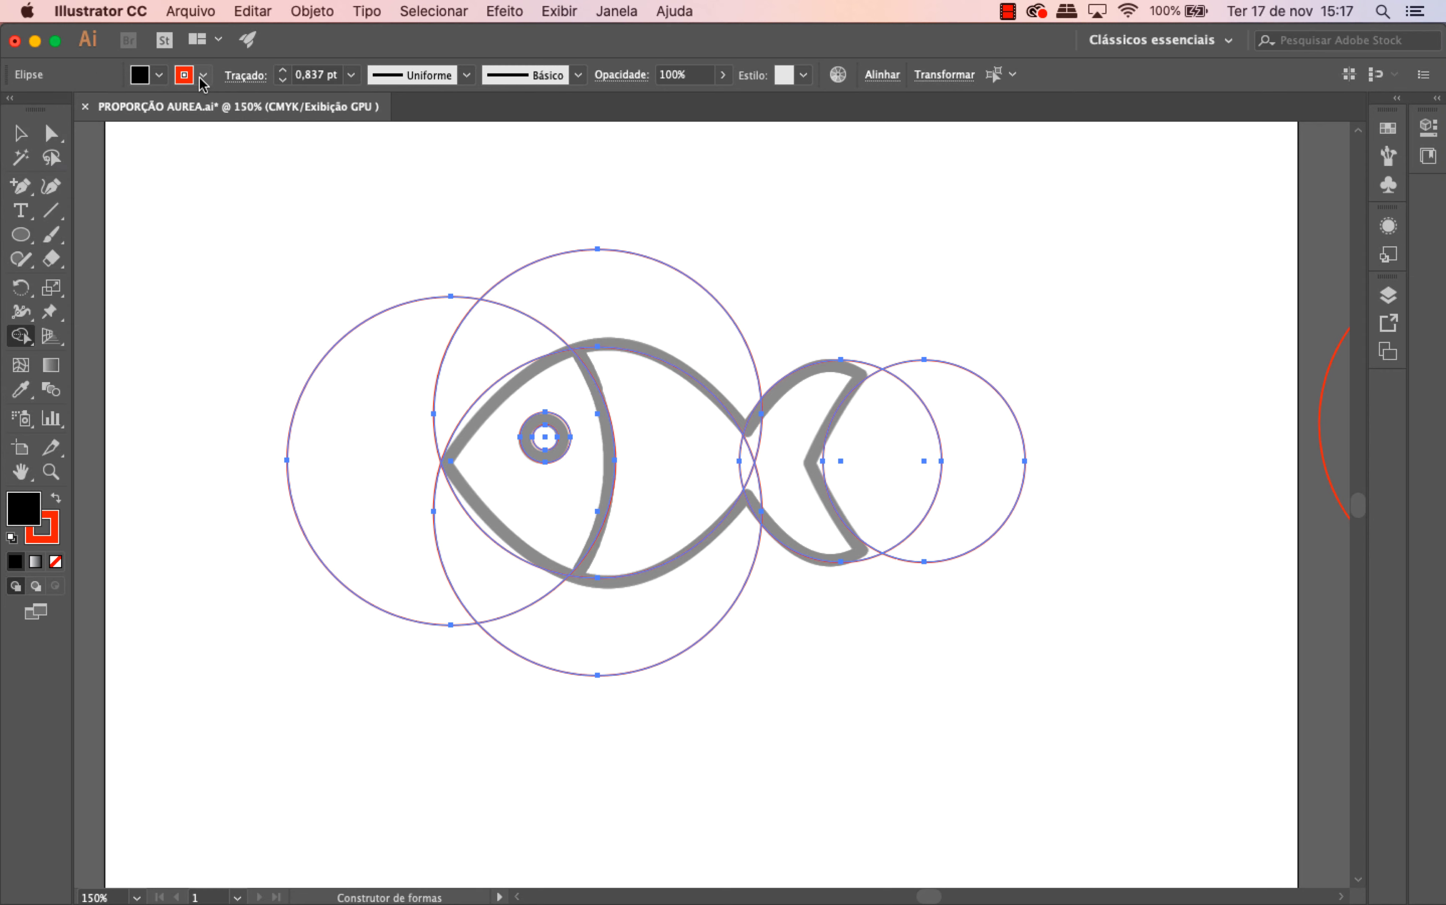
pyautogui.click(203, 78)
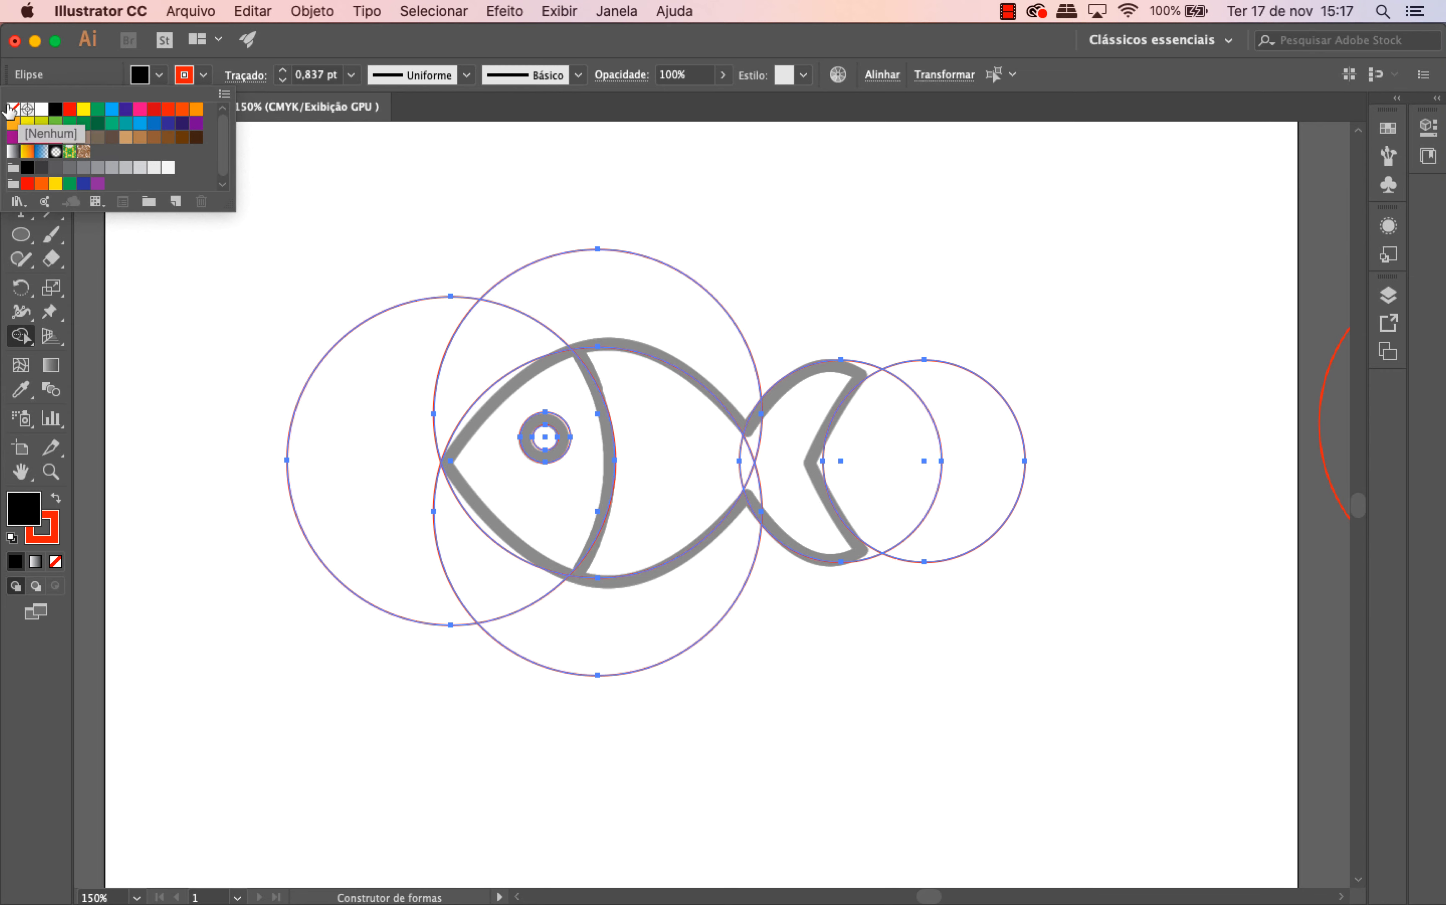
pyautogui.click(17, 110)
pyautogui.click(201, 74)
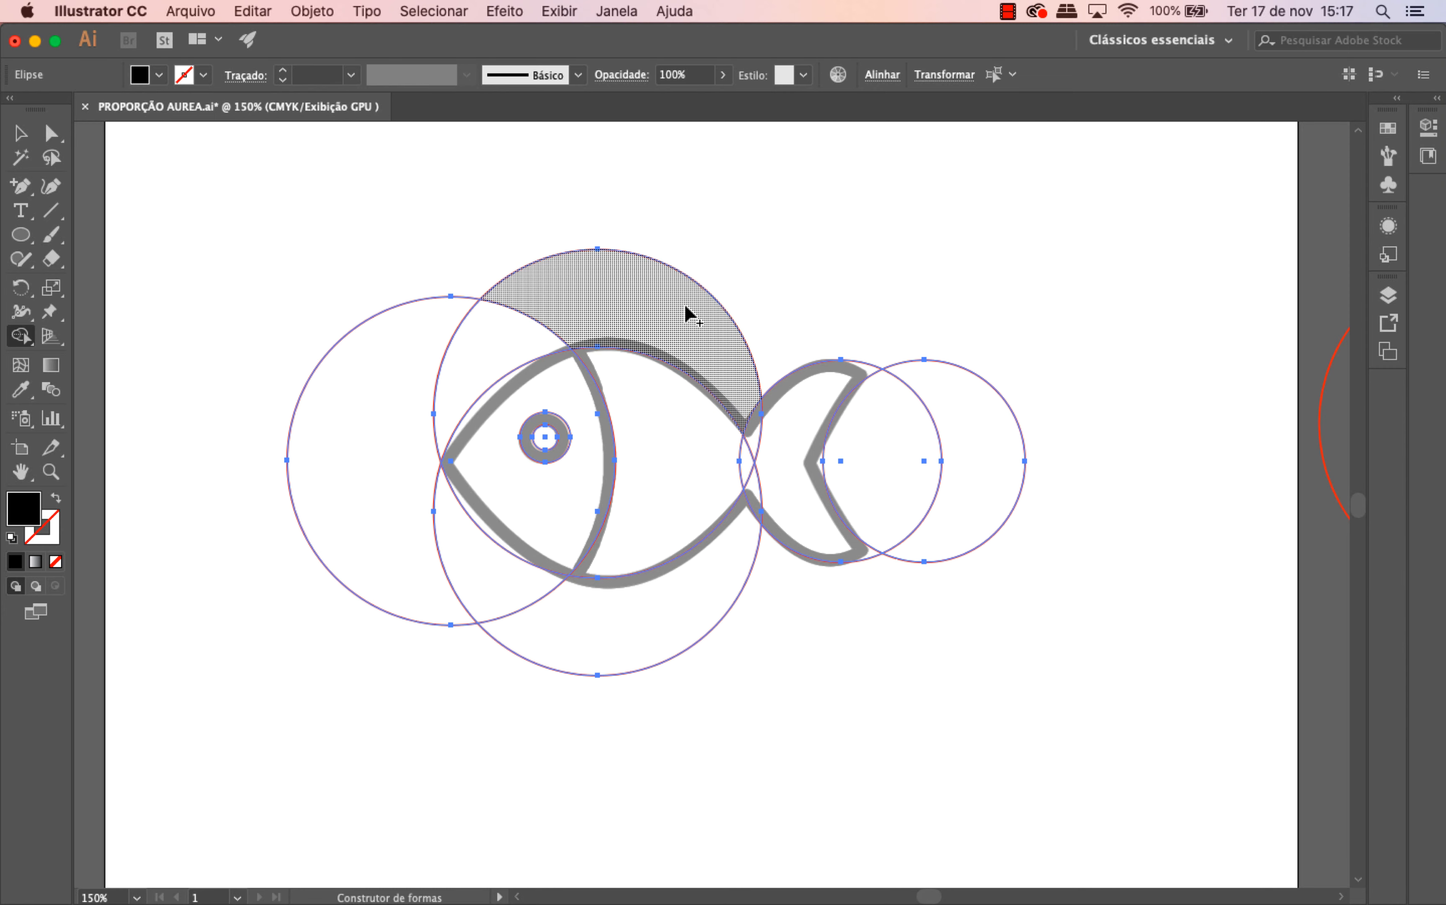
# - Remove the circle areas outside the fish's body and tail with Shape Builder and return to the Selection tool
pyautogui.keyDown('alt'); pyautogui.click(661, 306); pyautogui.keyUp('alt')
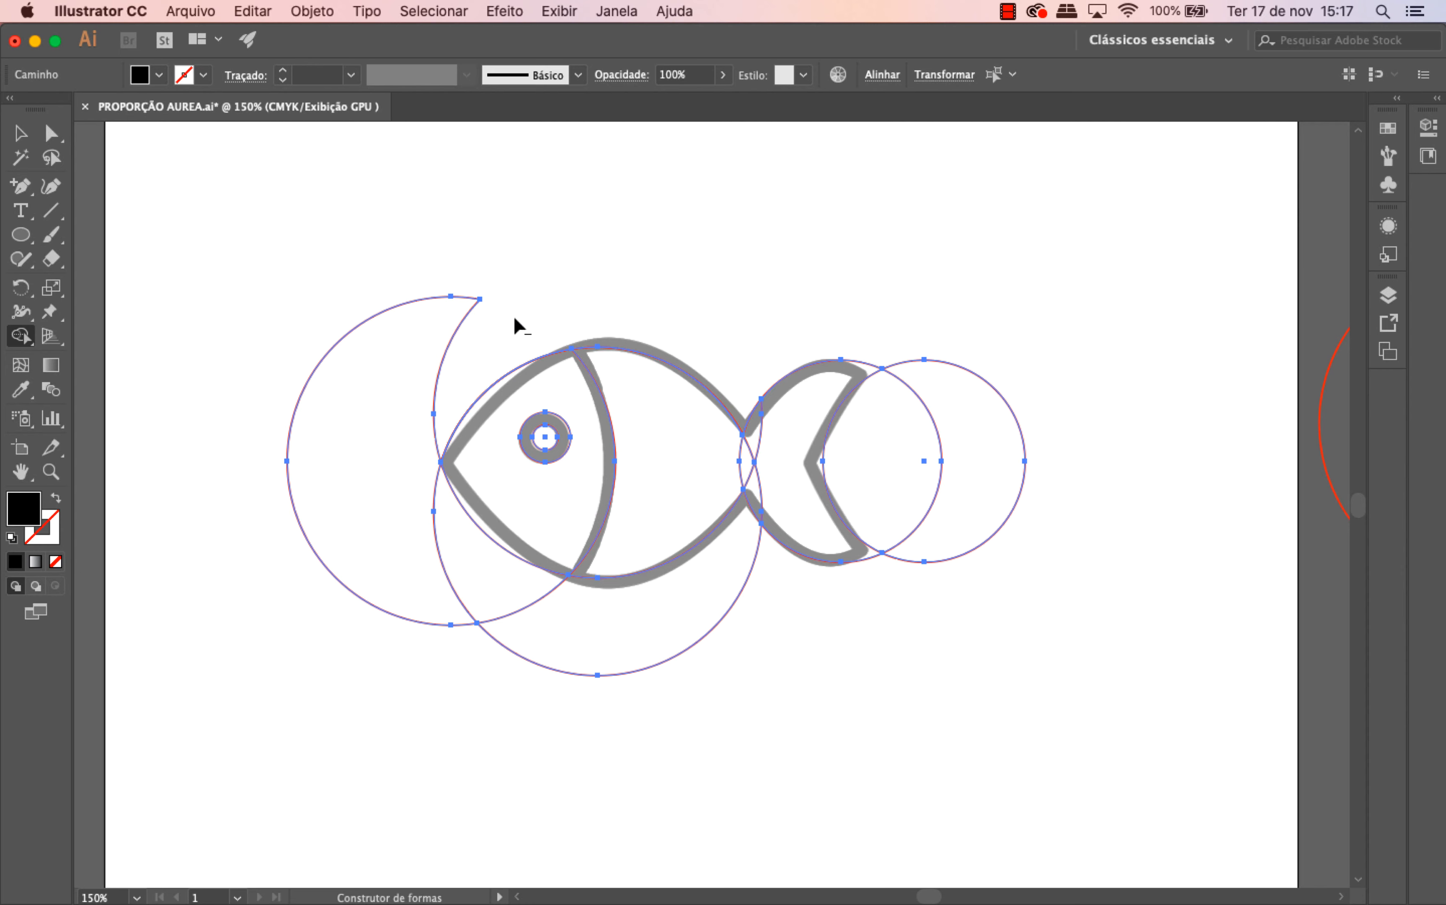
pyautogui.keyDown('alt'); pyautogui.click(428, 354); pyautogui.keyUp('alt')
pyautogui.keyDown('alt'); pyautogui.click(500, 607); pyautogui.keyUp('alt')
pyautogui.keyDown('alt'); pyautogui.click(561, 637); pyautogui.keyUp('alt')
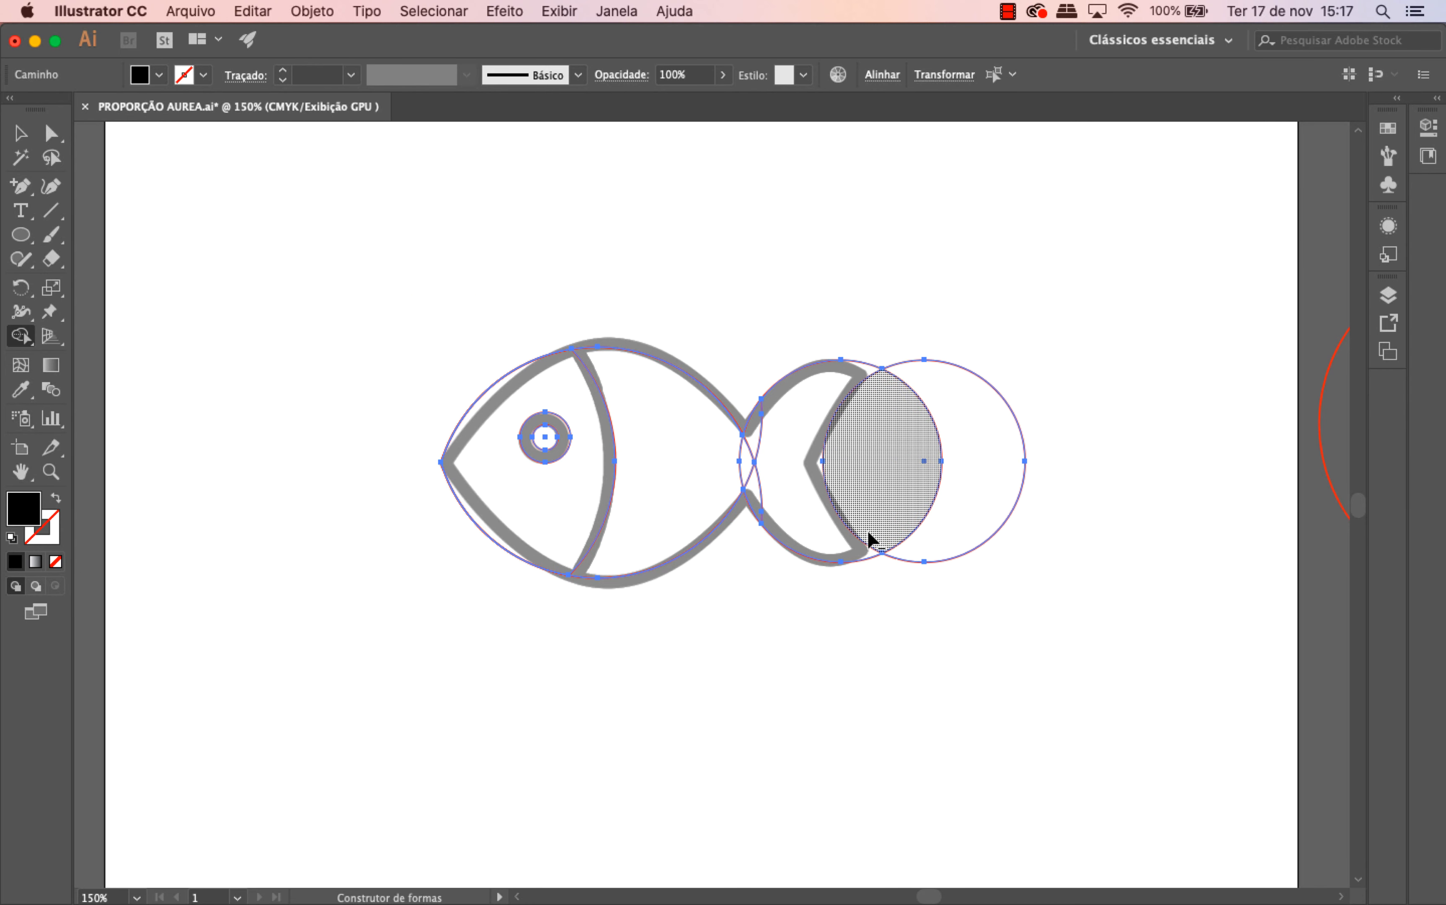
pyautogui.keyDown('alt'); pyautogui.click(872, 536); pyautogui.keyUp('alt')
pyautogui.keyDown('alt'); pyautogui.click(951, 491); pyautogui.keyUp('alt')
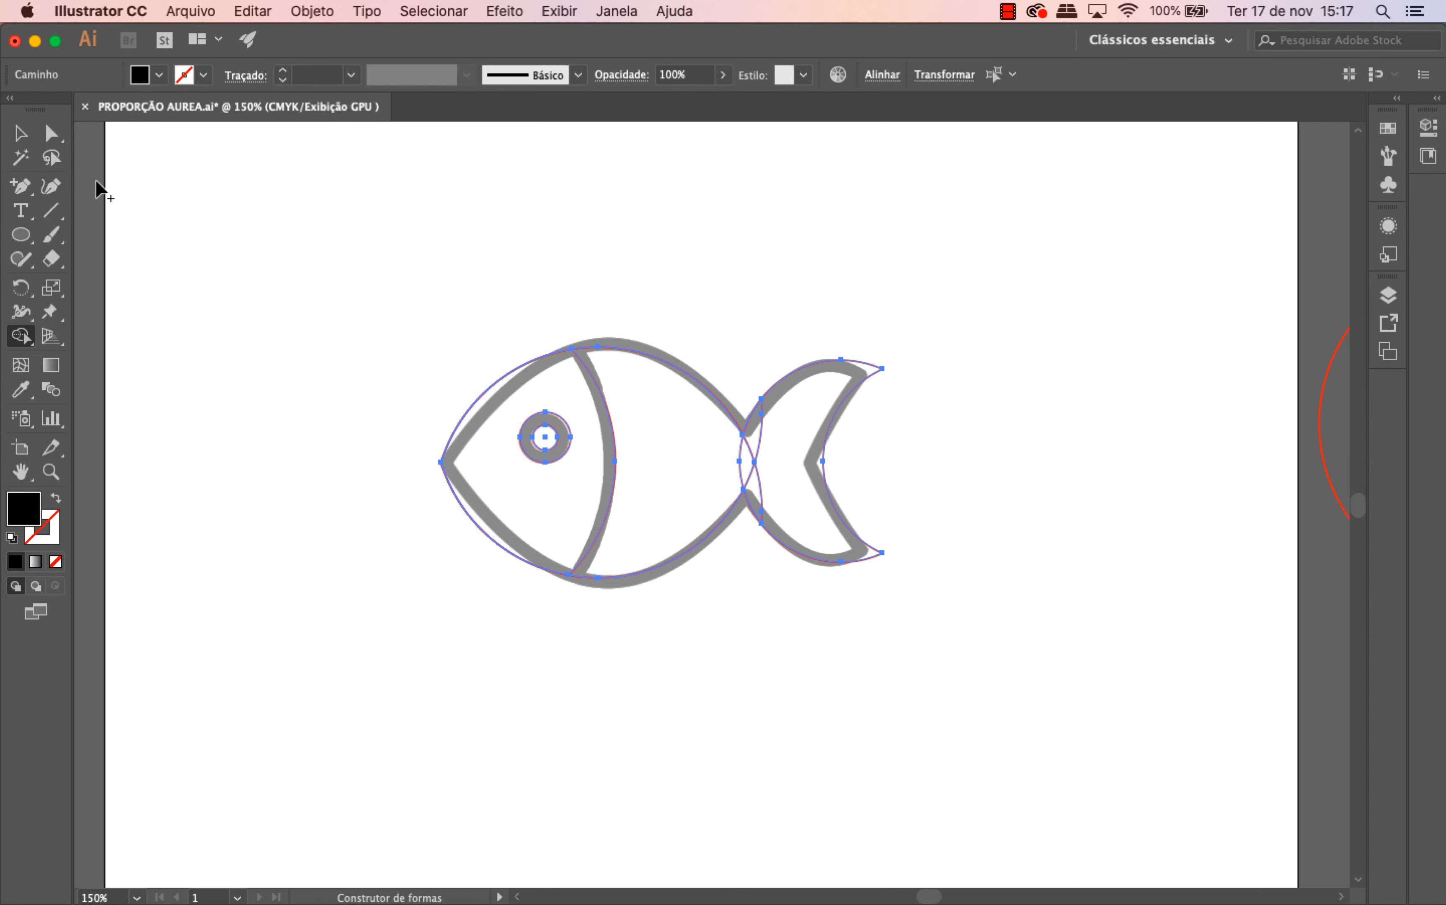
pyautogui.press('v')
pyautogui.click(217, 261)
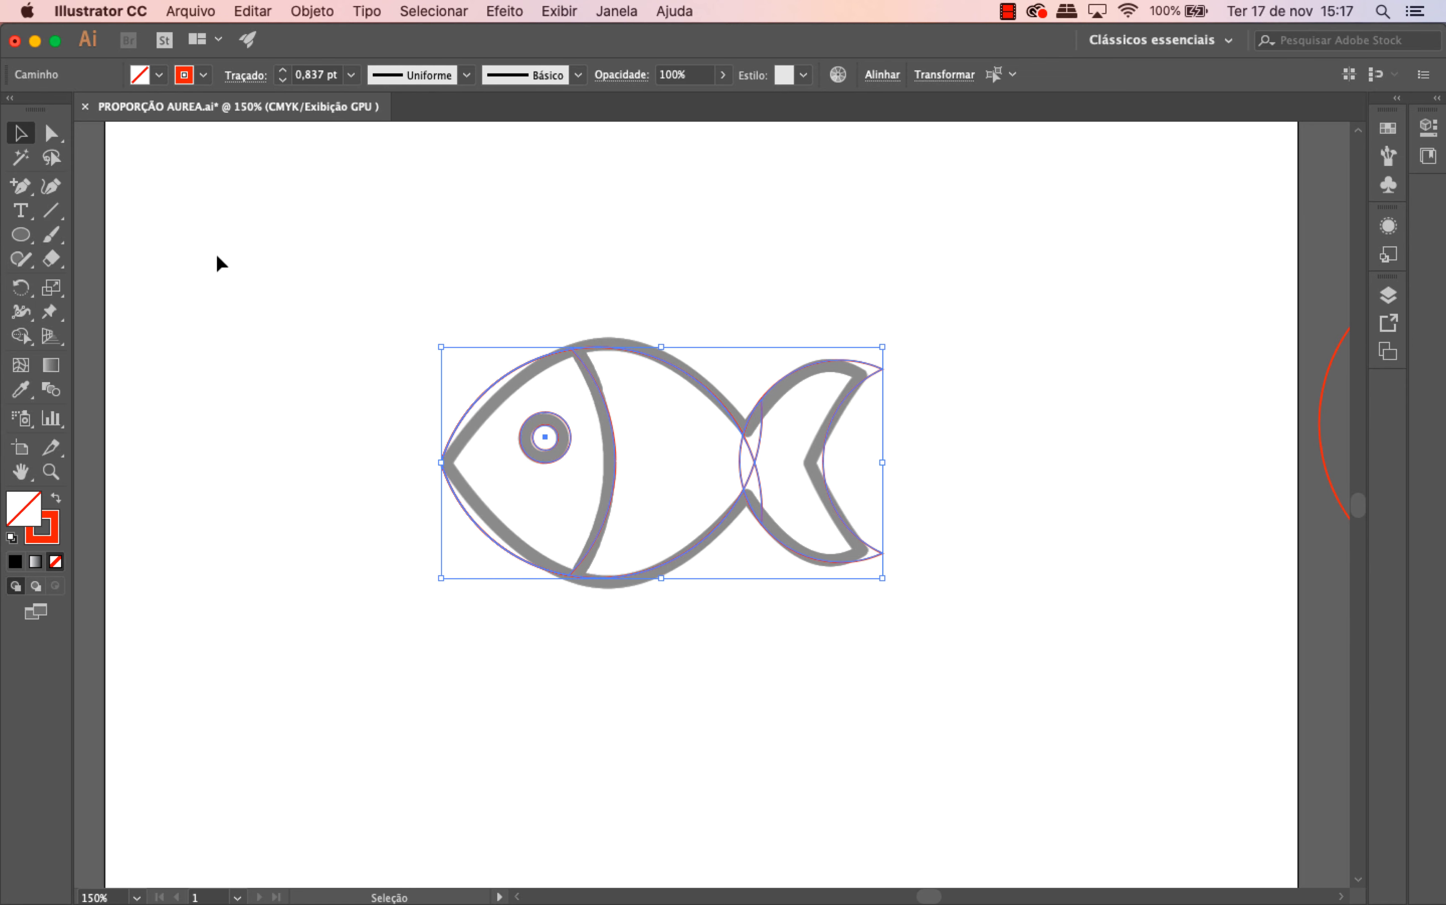
# - Delete the faded fish sketch beneath the trimmed circle outlines
pyautogui.click(674, 430)
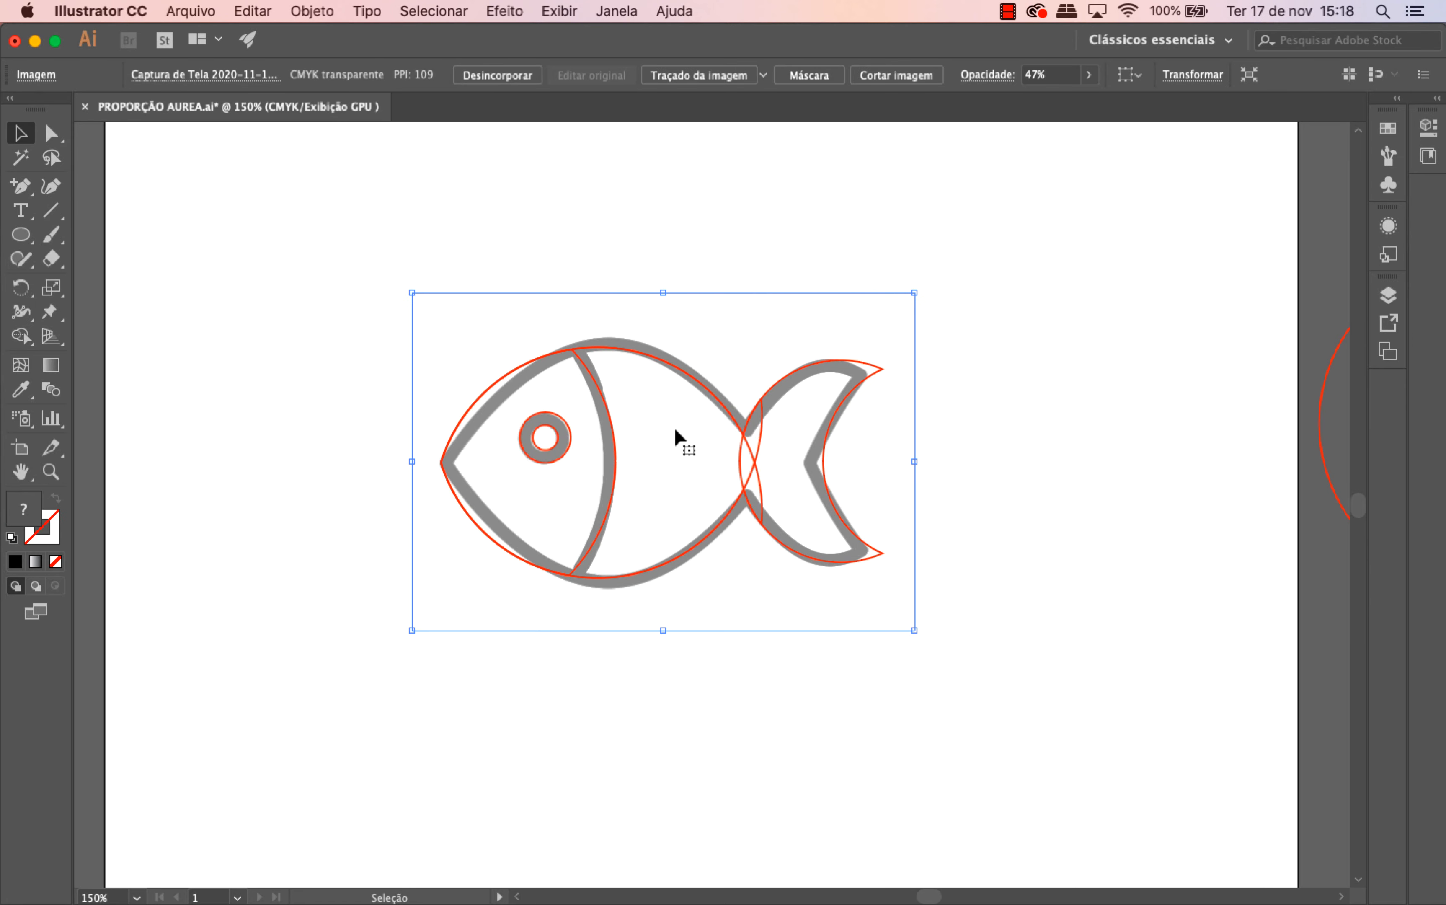
pyautogui.press('Delete')
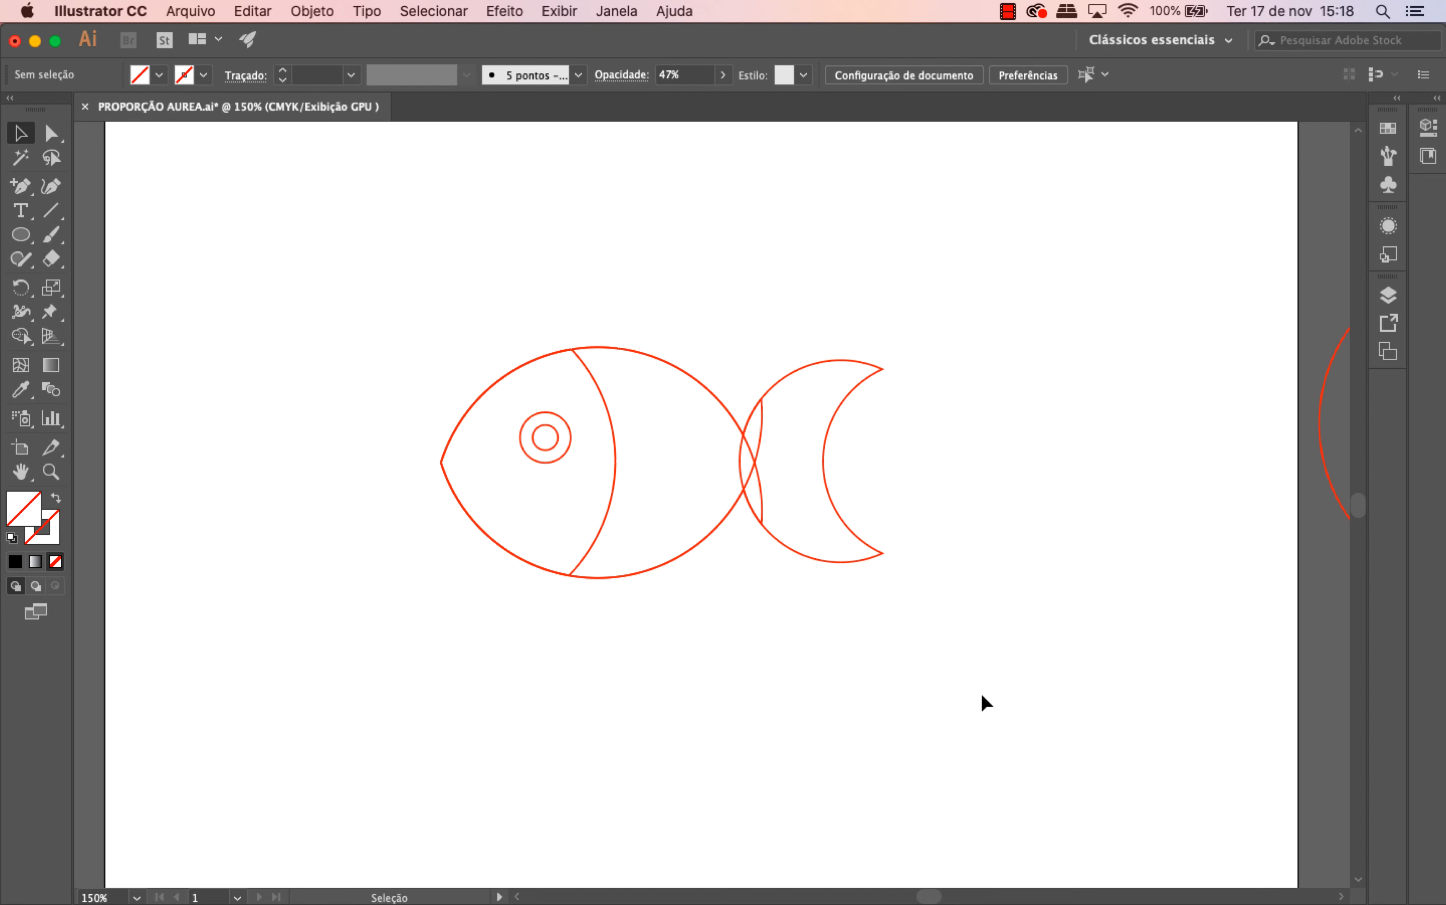
pyautogui.press('super+z')
pyautogui.click(981, 694)
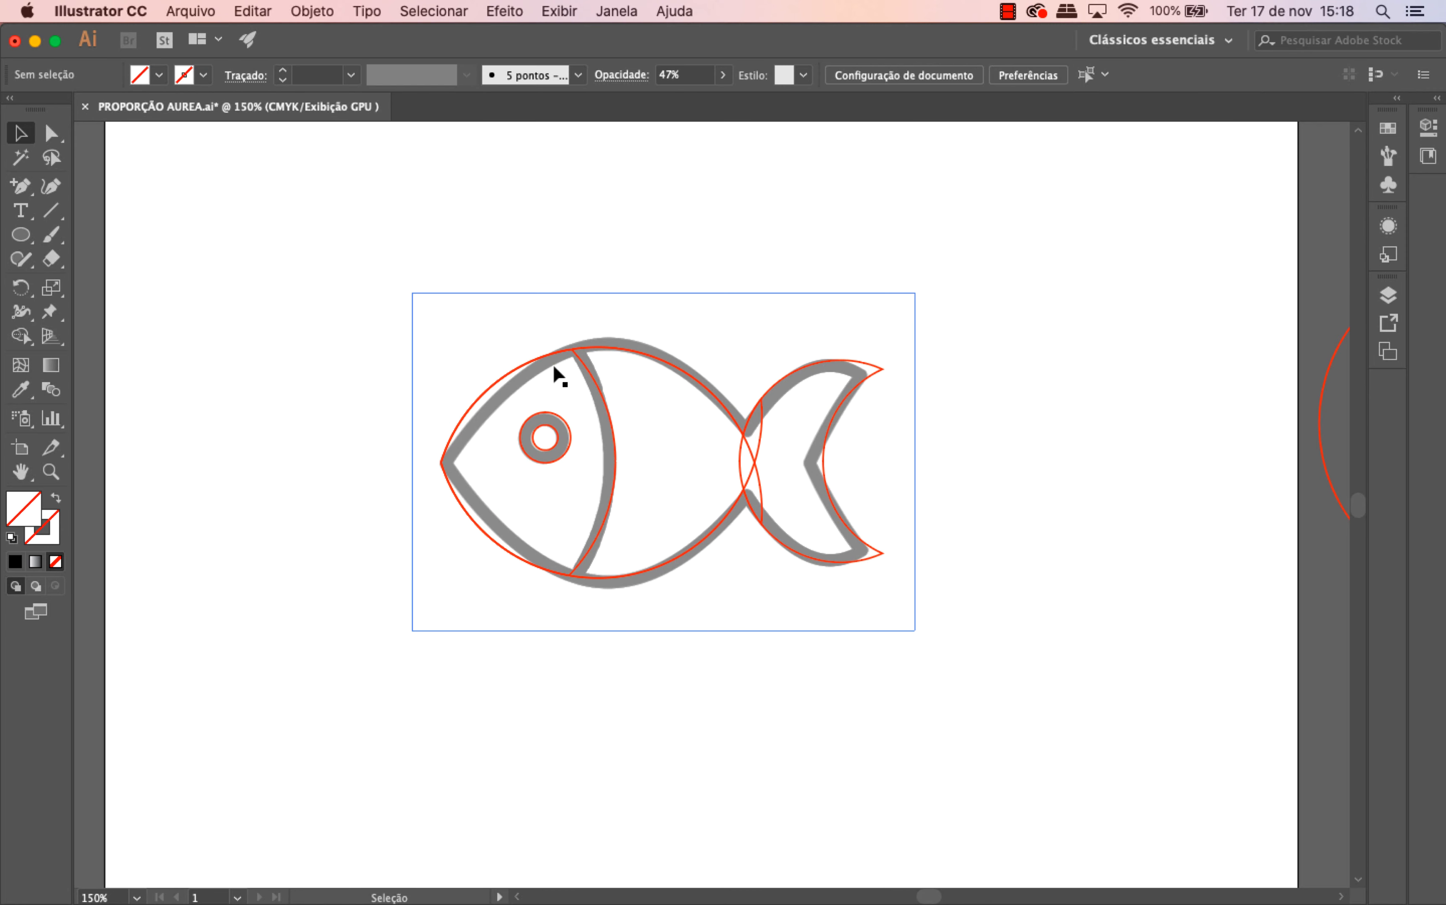
pyautogui.click(643, 505)
pyautogui.press('Delete')
# - Select all the remaining fish outlines and set up Shape Builder with a black fill and no stroke
pyautogui.moveTo(367, 301); pyautogui.dragTo(968, 620)
pyautogui.click(24, 344)
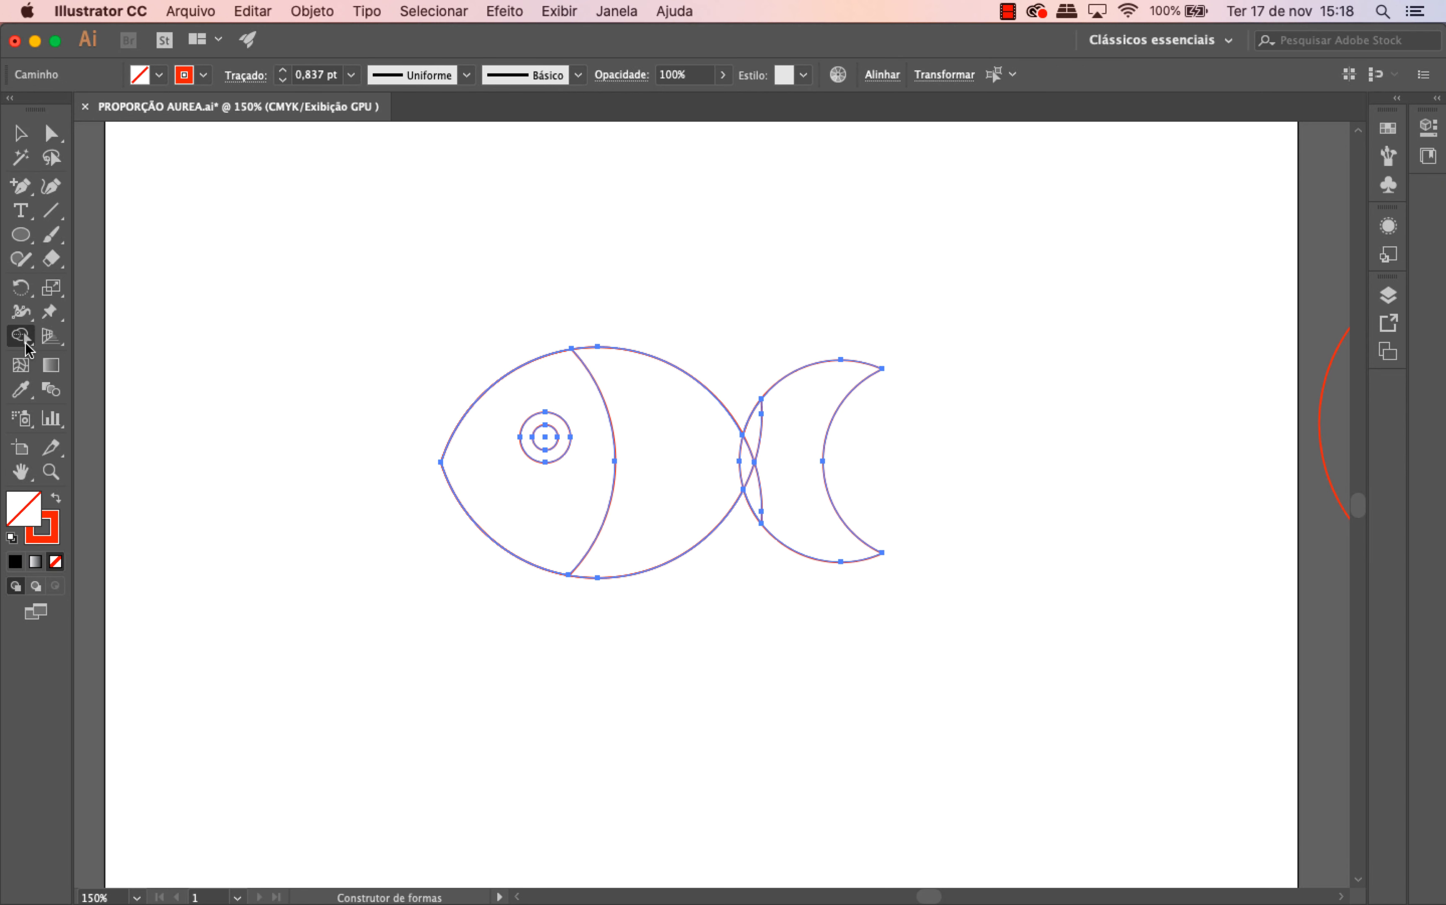
pyautogui.moveTo(25, 342); pyautogui.dragTo(91, 340)
pyautogui.click(161, 75)
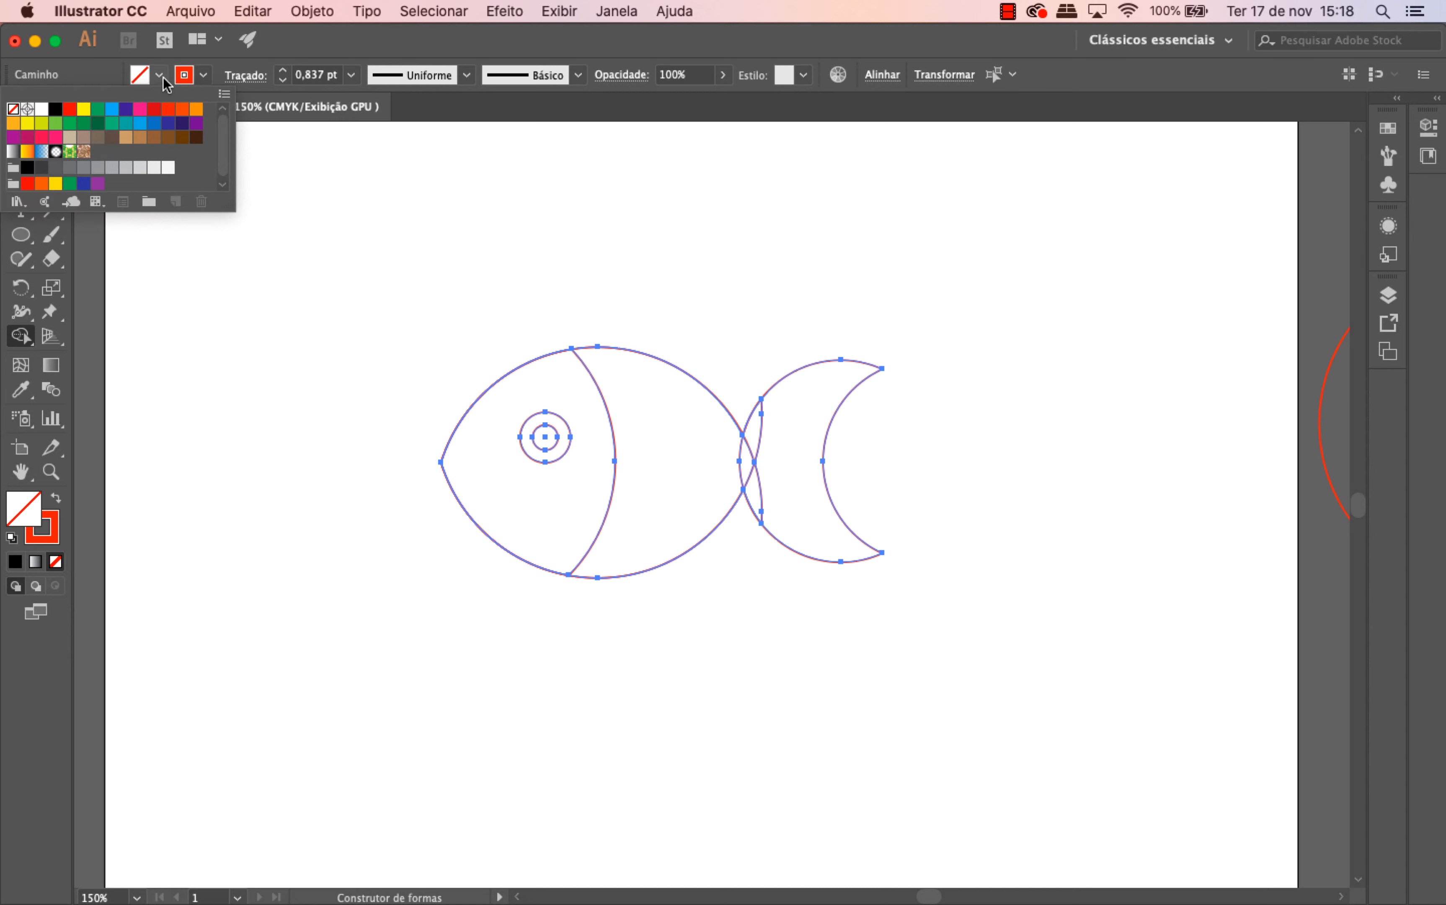
pyautogui.click(54, 109)
pyautogui.click(204, 75)
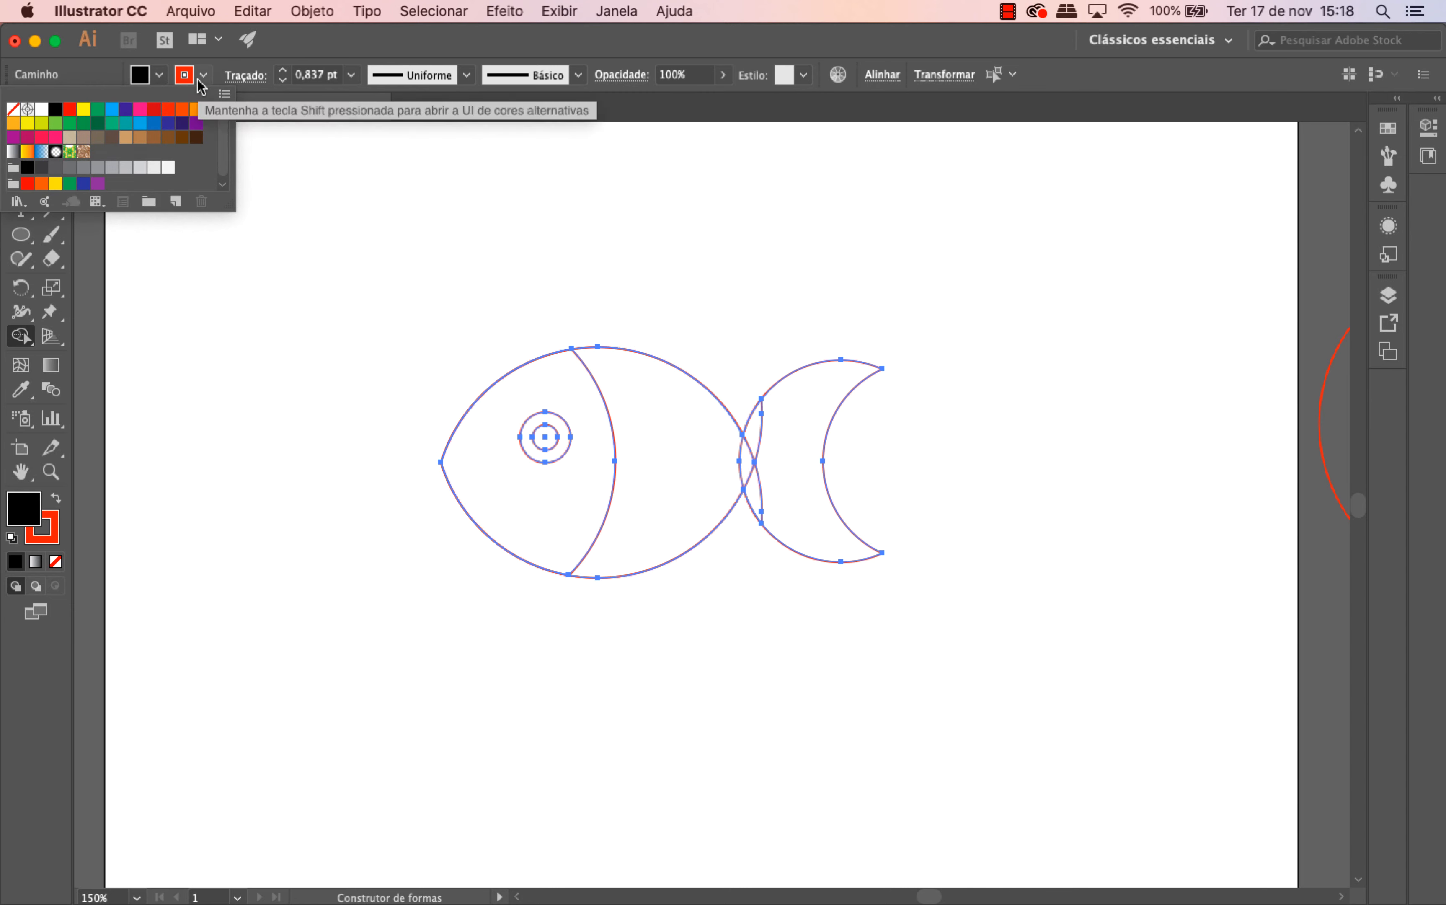
pyautogui.click(13, 109)
# - Build the head, body, merged tail and inner eye as black shapes with Shape Builder, and deselect them
pyautogui.click(500, 430)
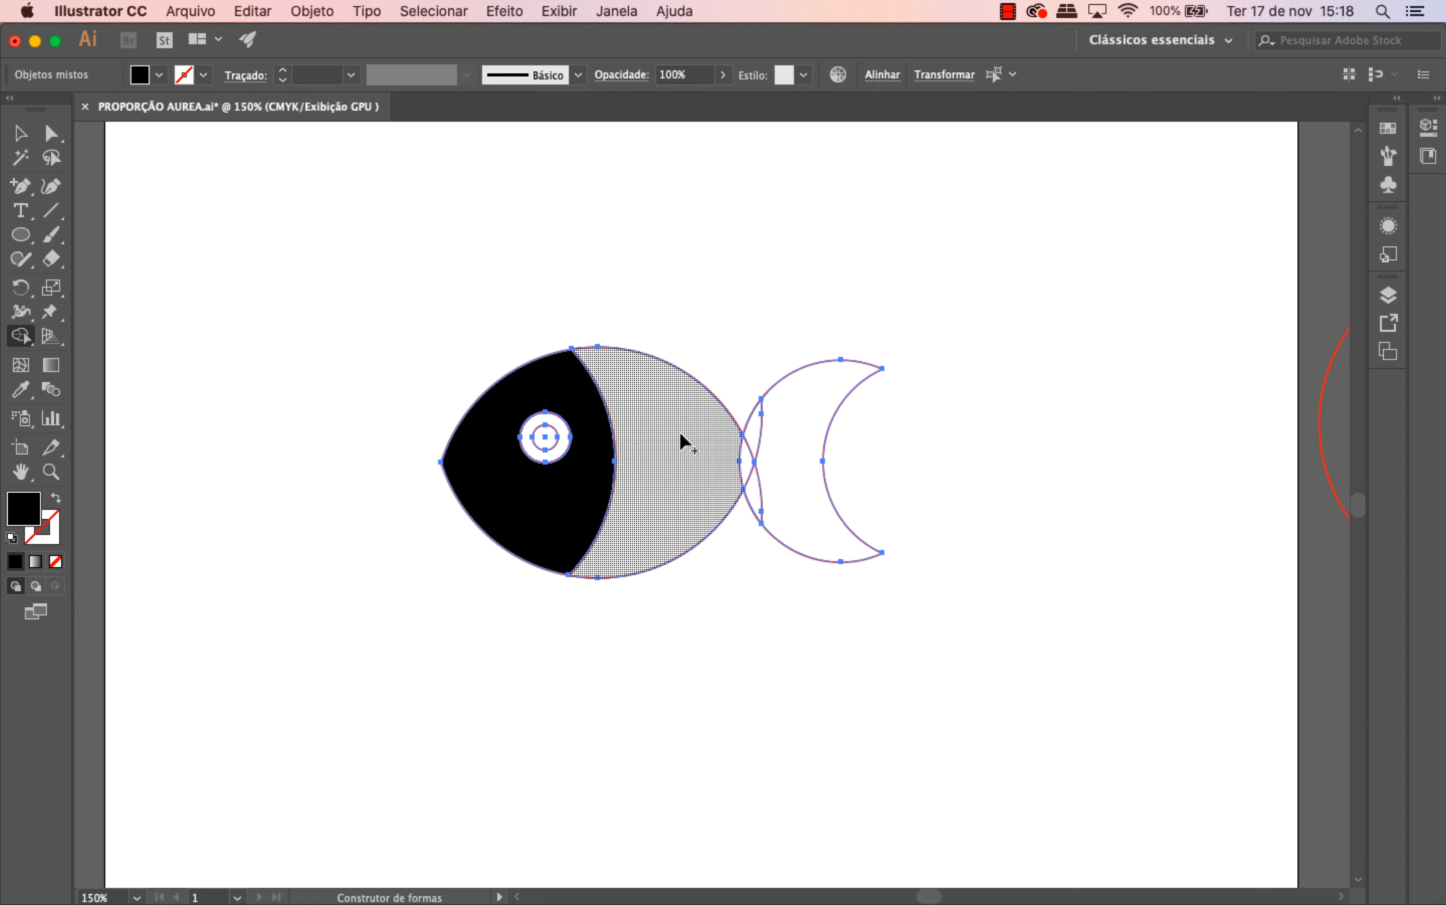
pyautogui.click(684, 443)
pyautogui.moveTo(760, 421); pyautogui.dragTo(753, 484)
pyautogui.click(547, 442)
pyautogui.click(21, 133)
pyautogui.click(248, 221)
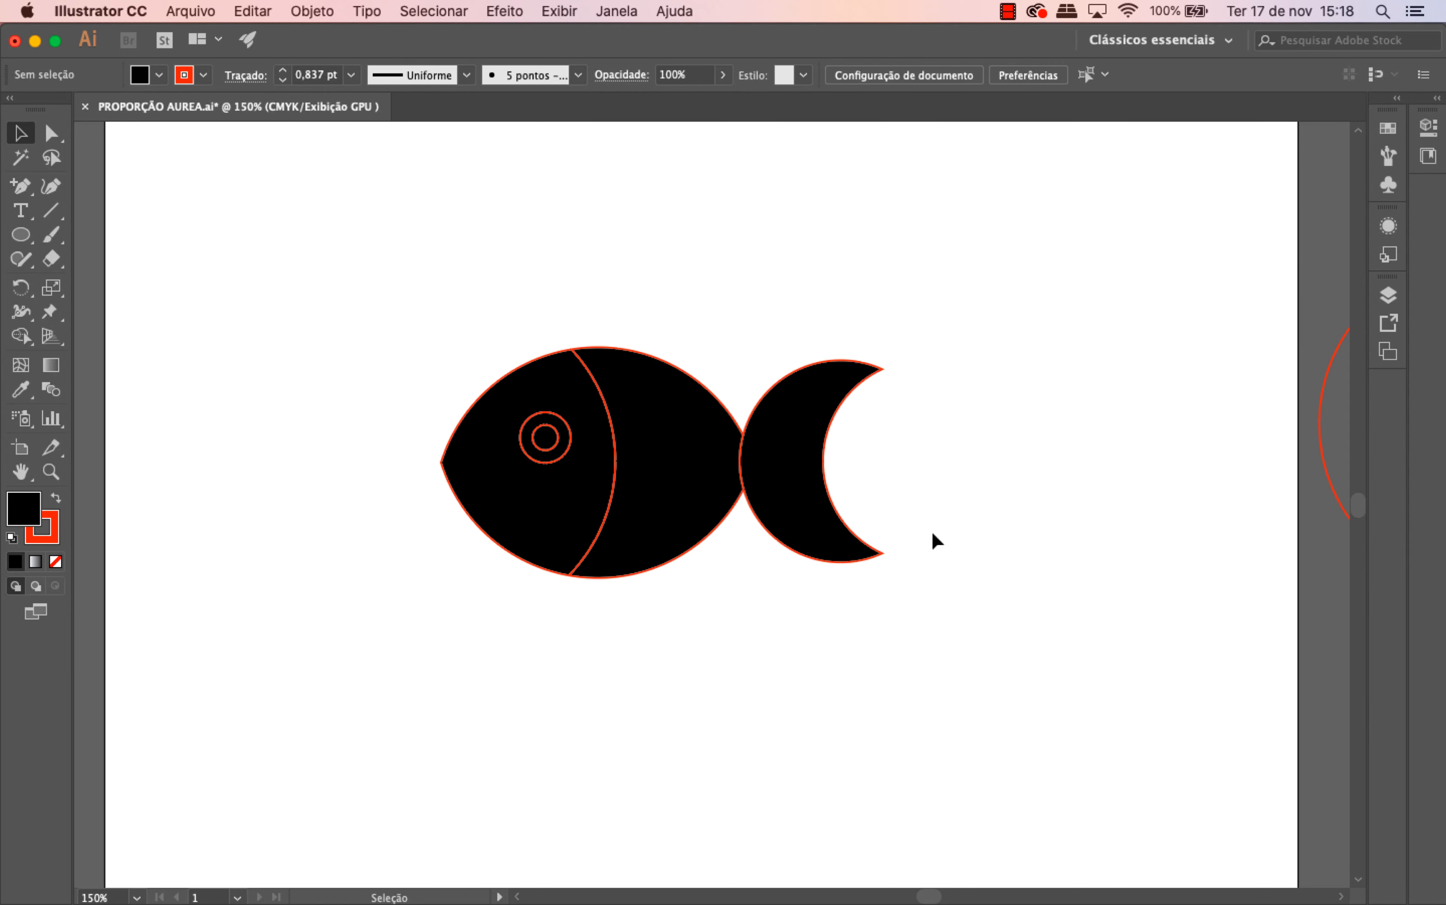
# - Select every piece of the fish, remove the red stroke and deselect
pyautogui.press('super+equal')
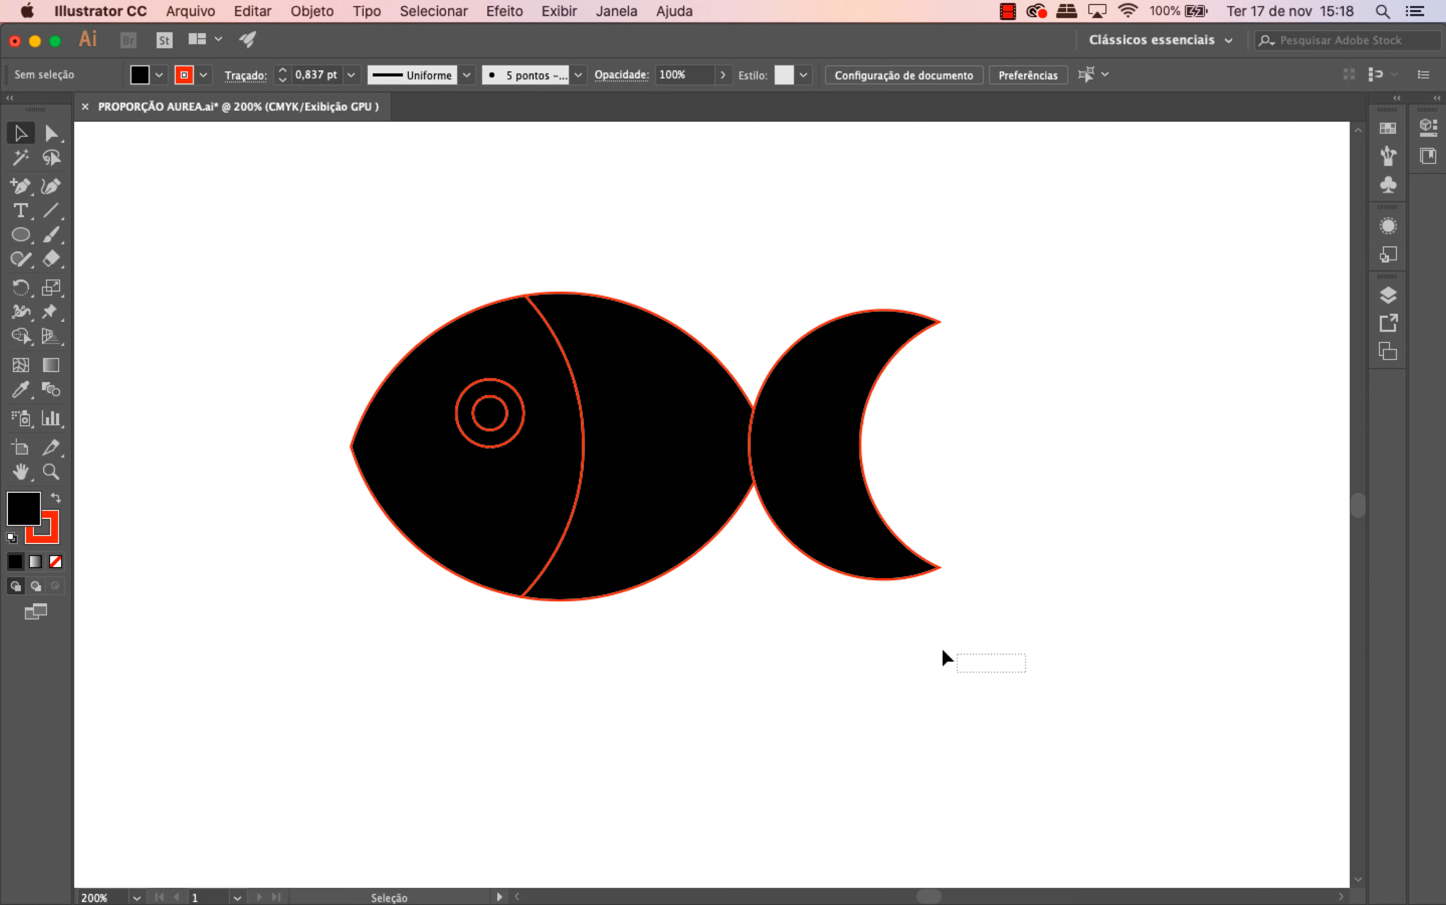
pyautogui.moveTo(943, 658); pyautogui.dragTo(339, 346)
pyautogui.click(363, 529)
pyautogui.click(415, 516)
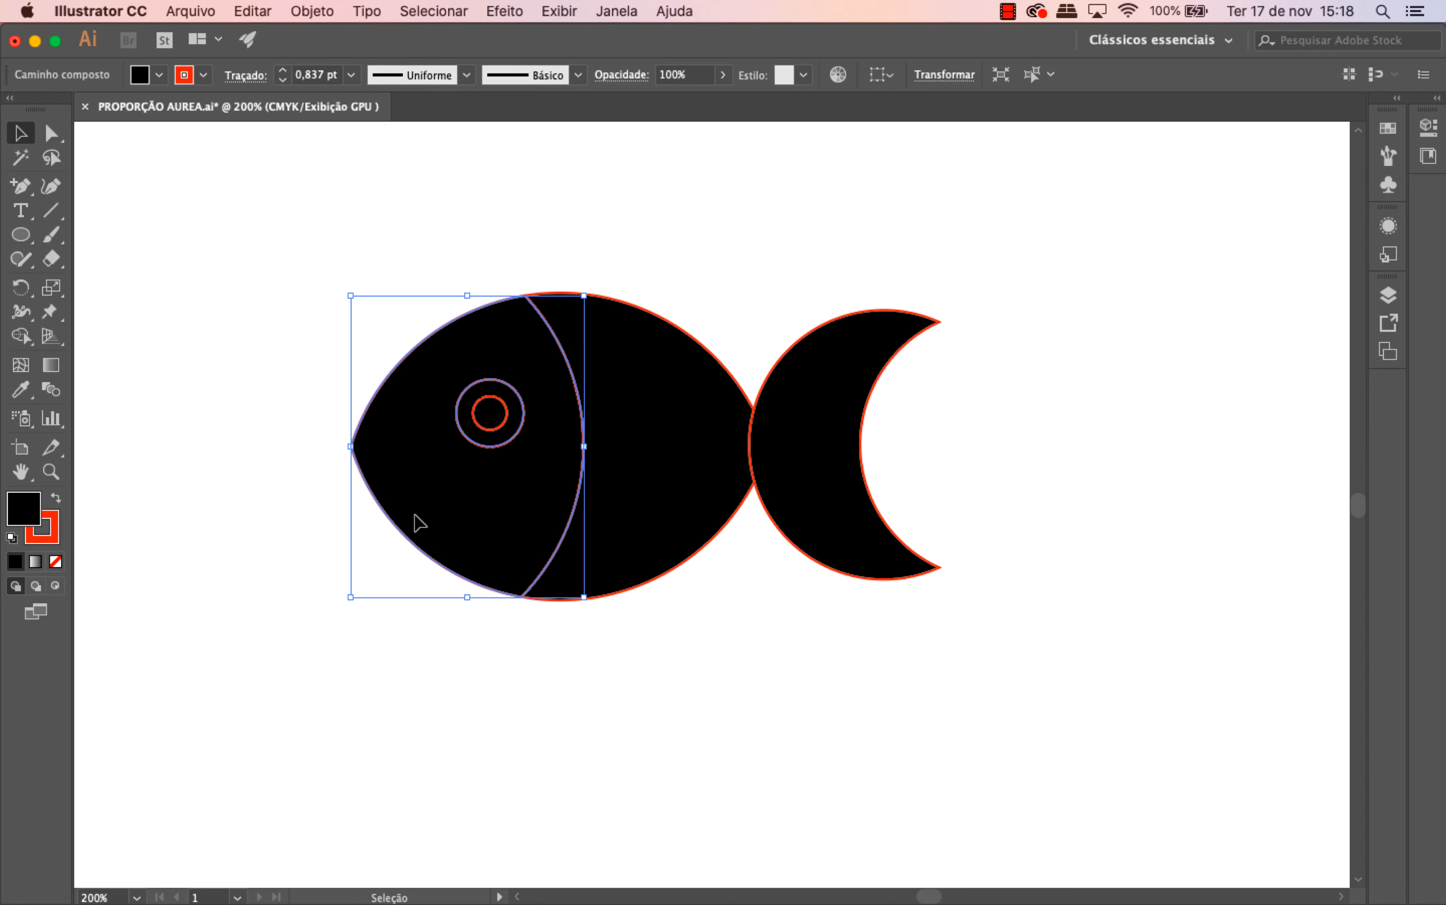
pyautogui.click(253, 563)
pyautogui.moveTo(264, 300); pyautogui.dragTo(952, 617)
pyautogui.click(53, 535)
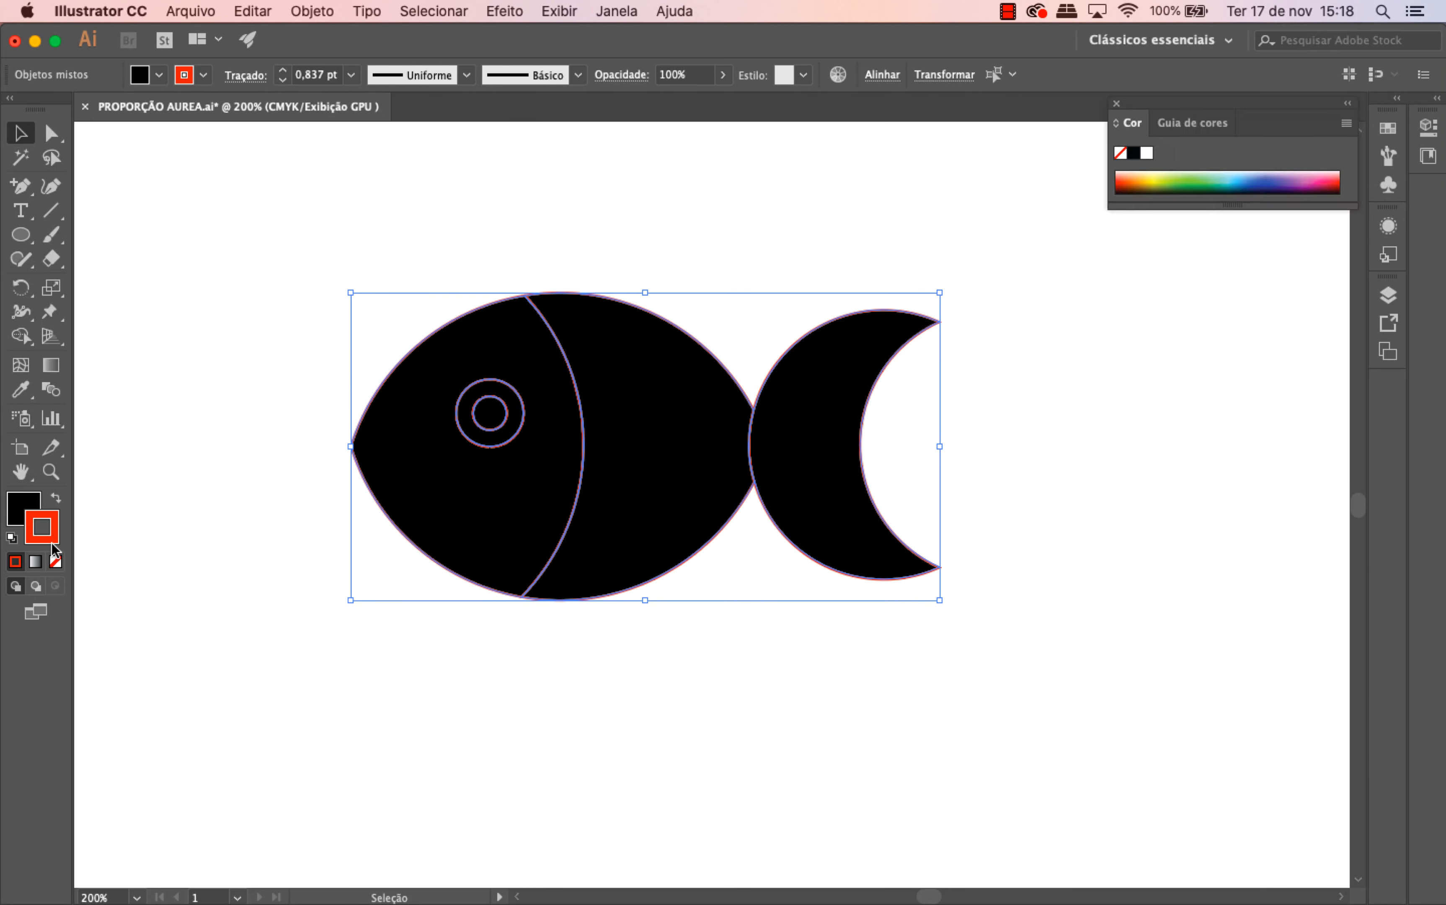
pyautogui.click(55, 562)
pyautogui.click(226, 564)
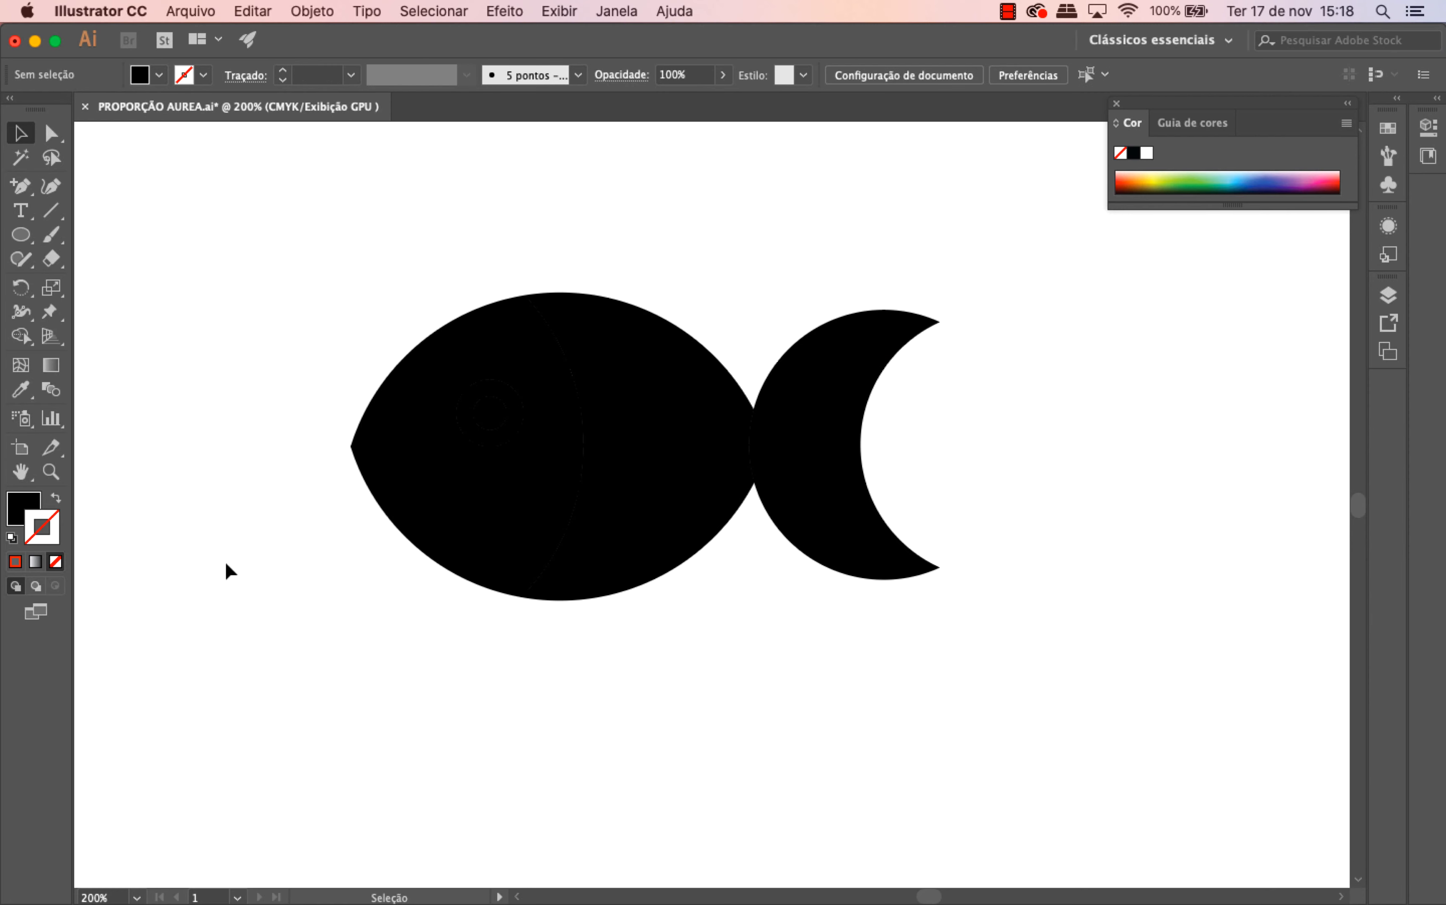
# - Fill the fish's head with orange F9A908 and deselect it
pyautogui.click(456, 520)
pyautogui.doubleClick(23, 507)
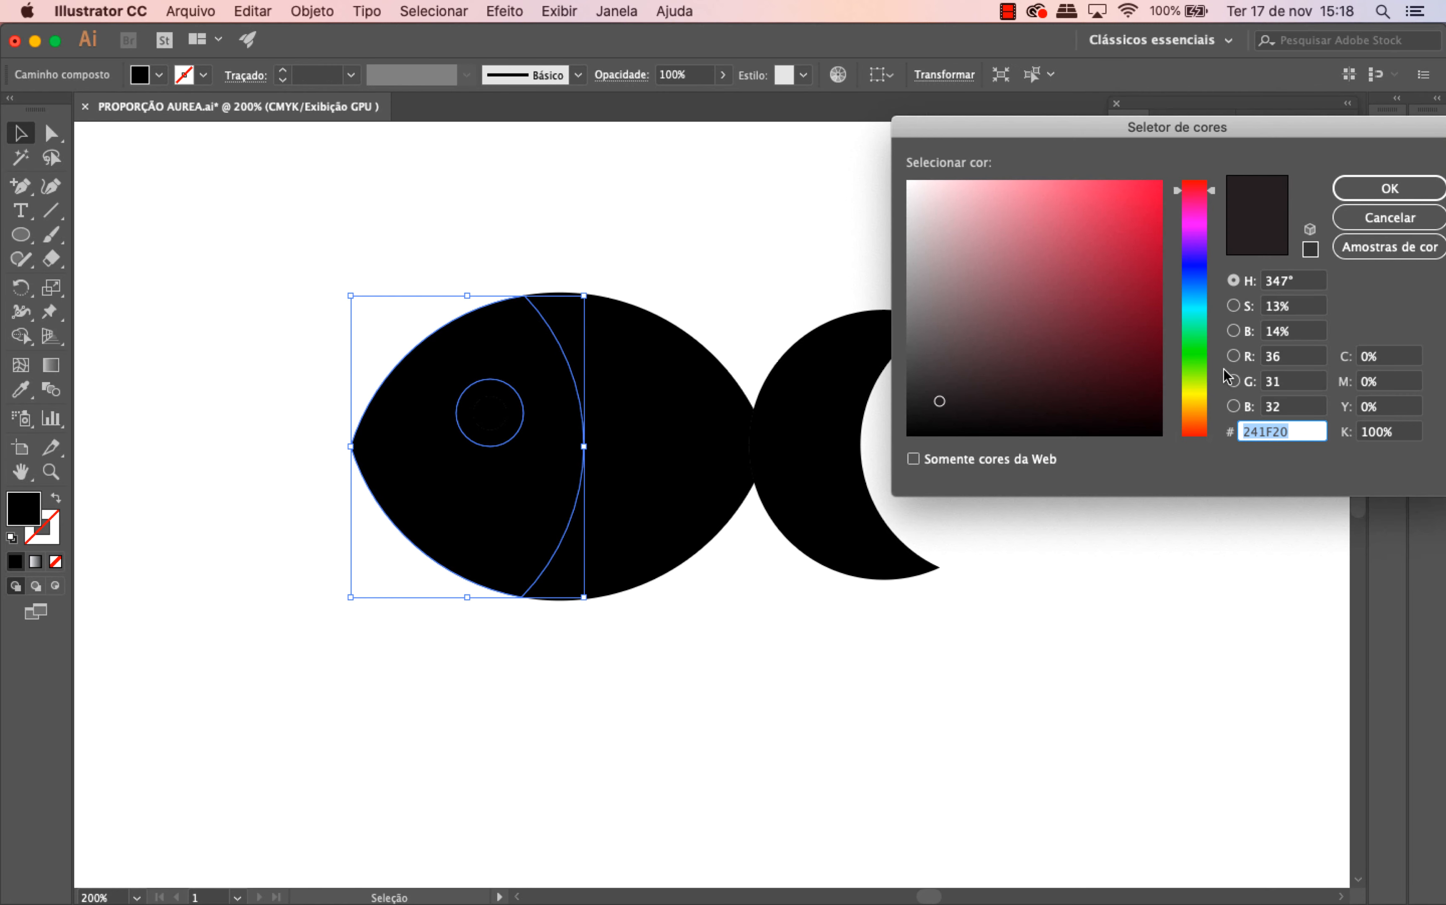
pyautogui.moveTo(1194, 381); pyautogui.dragTo(1194, 407)
pyautogui.moveTo(1081, 256); pyautogui.dragTo(1156, 187)
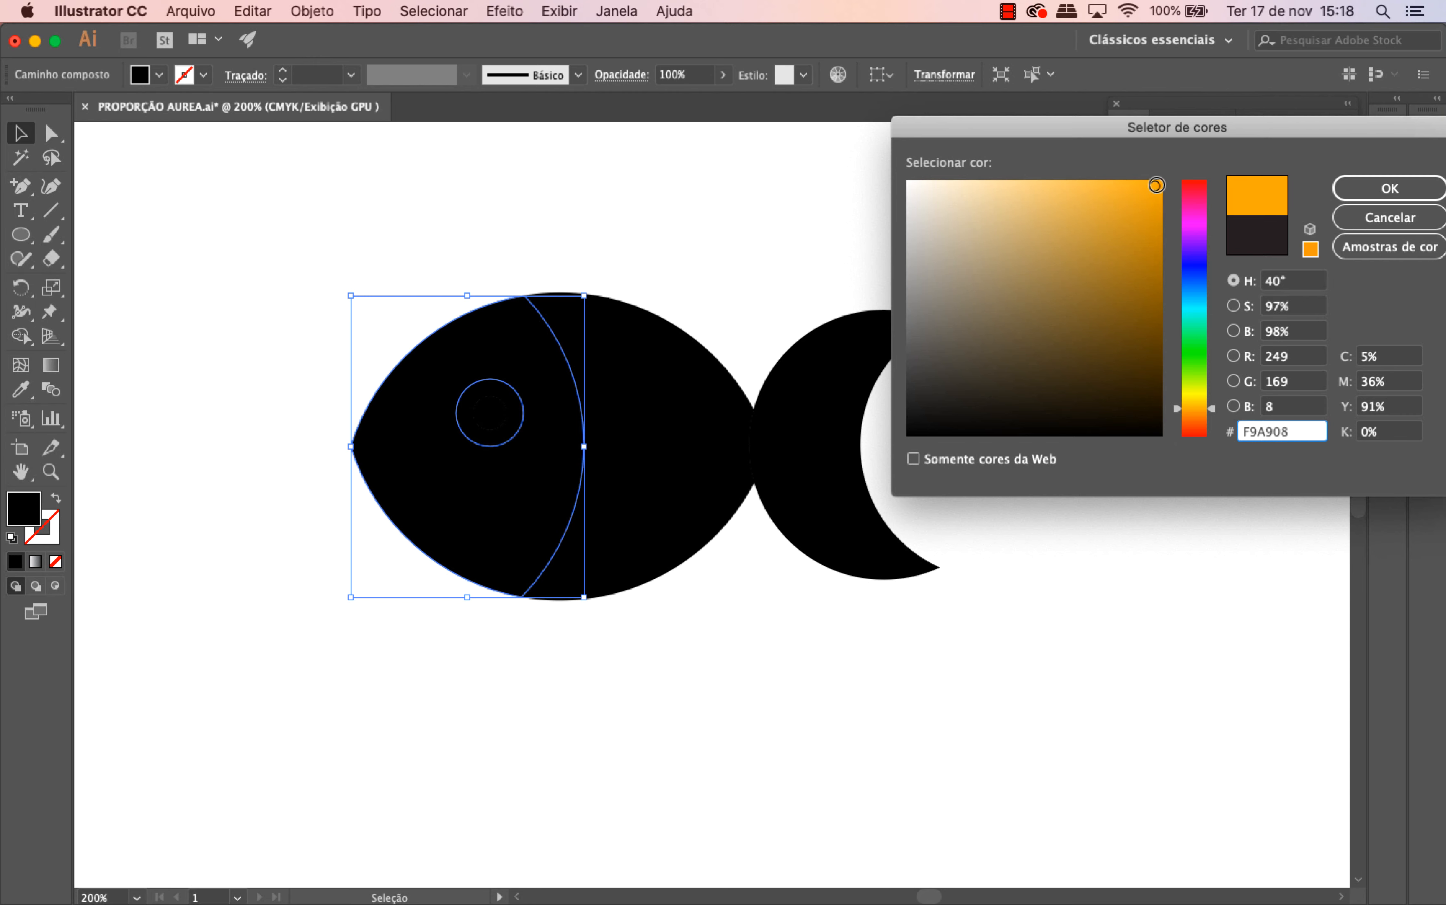
pyautogui.press('Return')
pyautogui.click(988, 285)
# - Select the body and the crescent tail together, fill both with dark blue and deselect
pyautogui.click(717, 365)
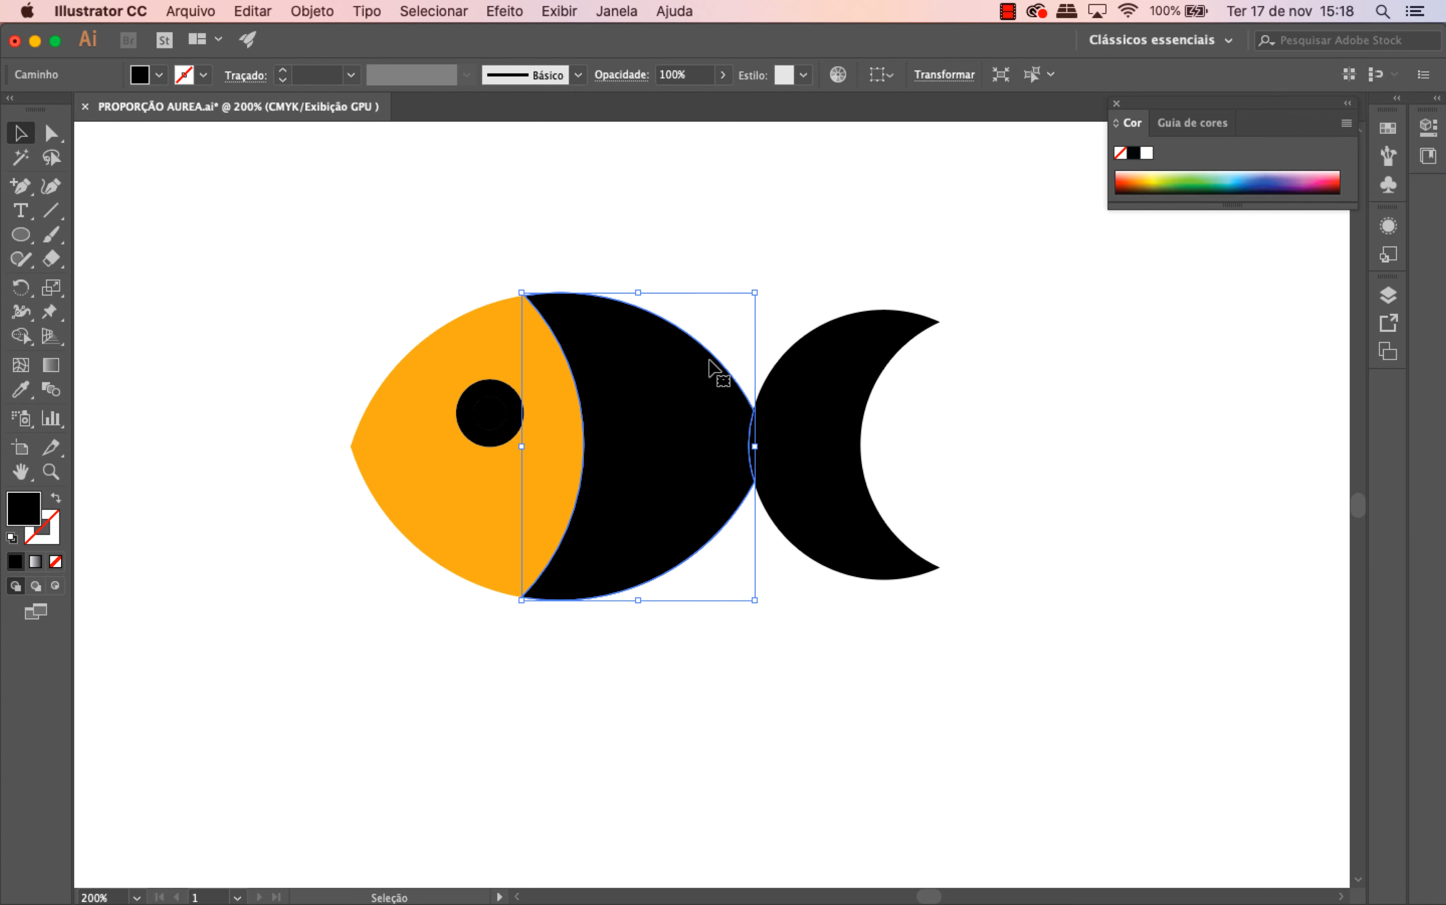
pyautogui.keyDown('shift'); pyautogui.click(800, 408); pyautogui.keyUp('shift')
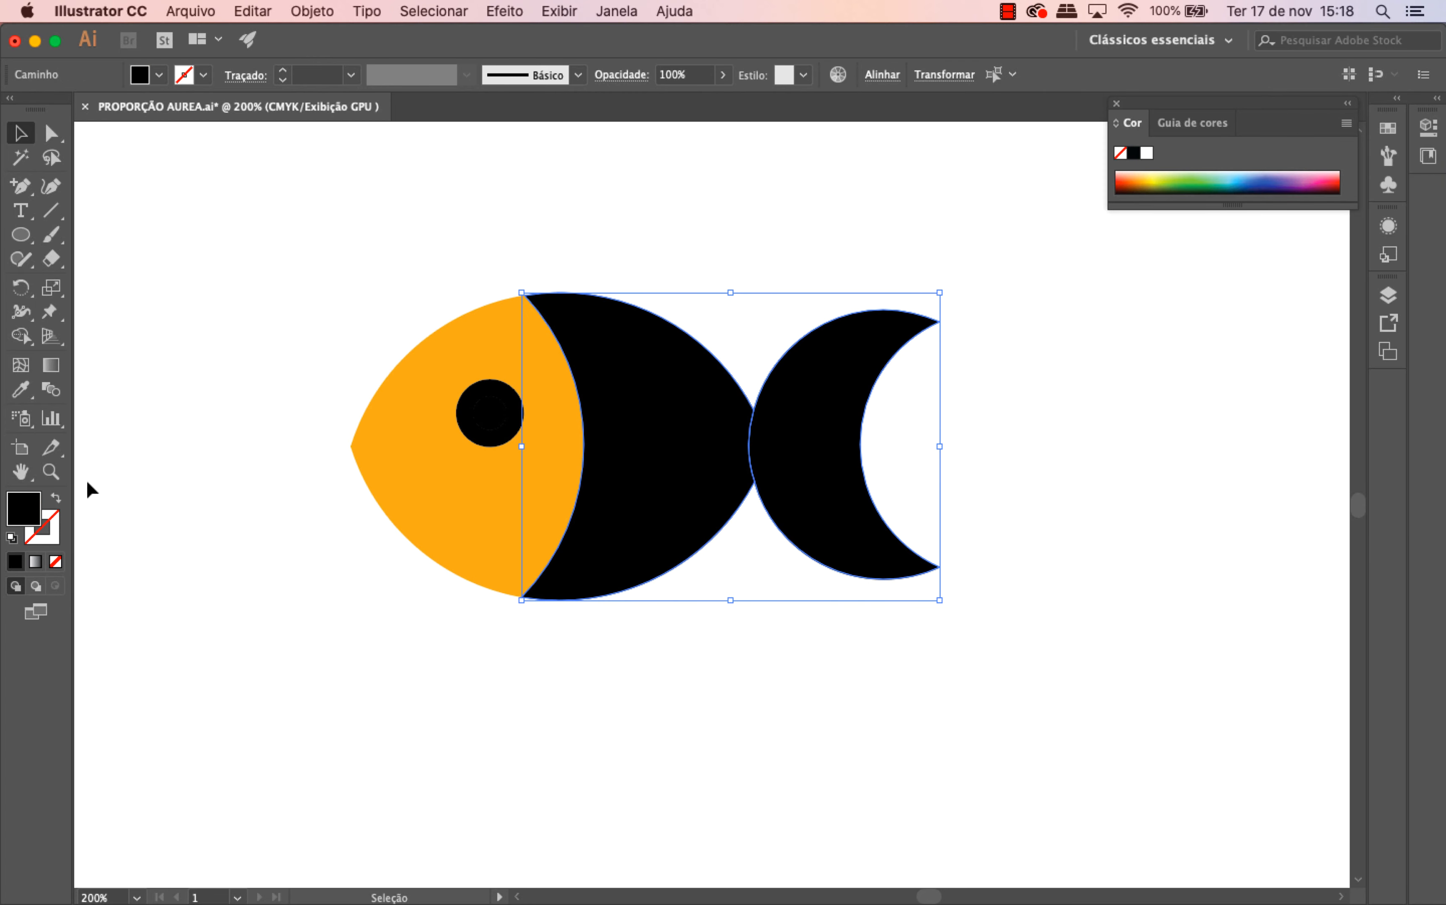
pyautogui.doubleClick(22, 511)
pyautogui.click(1194, 272)
pyautogui.moveTo(1081, 285); pyautogui.dragTo(1113, 307)
pyautogui.press('Return')
pyautogui.click(394, 320)
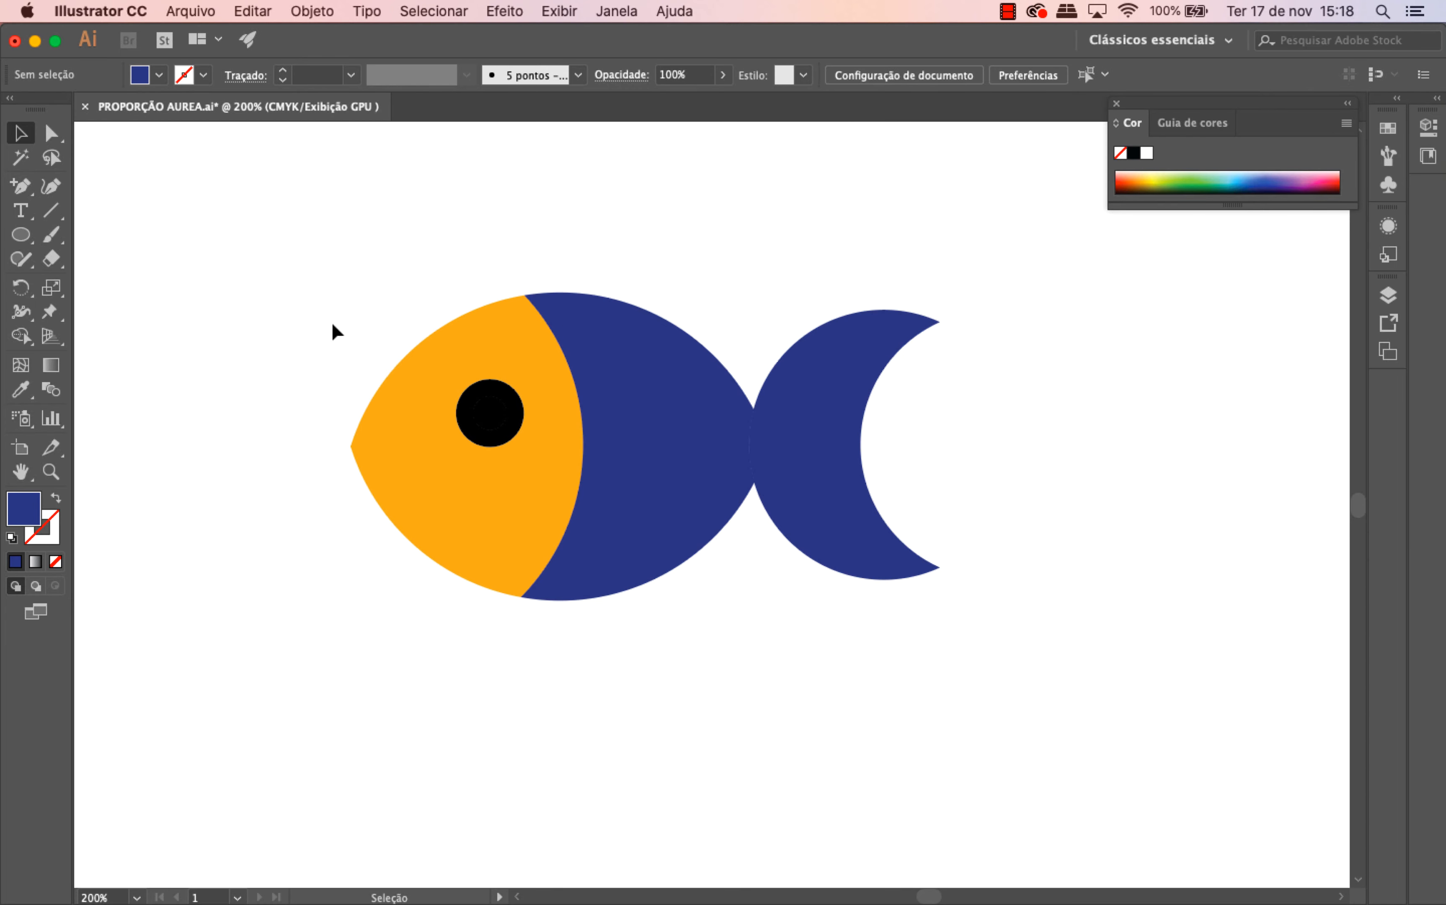
# - Delete the inner eye circle and recolour the remaining eye ring with the tail's blue using the Eyedropper
pyautogui.click(483, 408)
pyautogui.press('Delete')
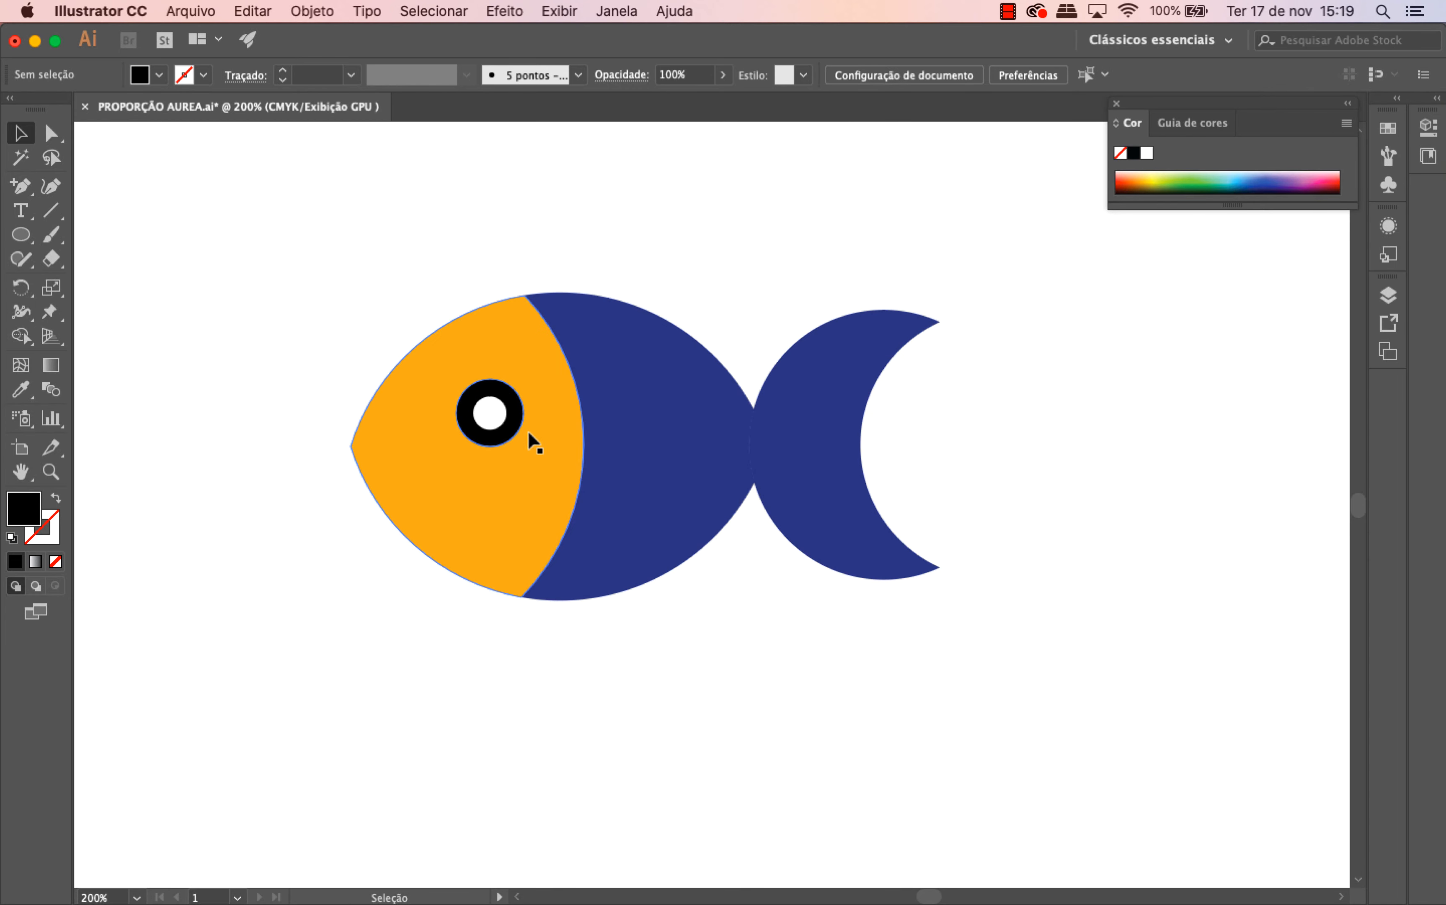
pyautogui.click(505, 428)
pyautogui.press('i')
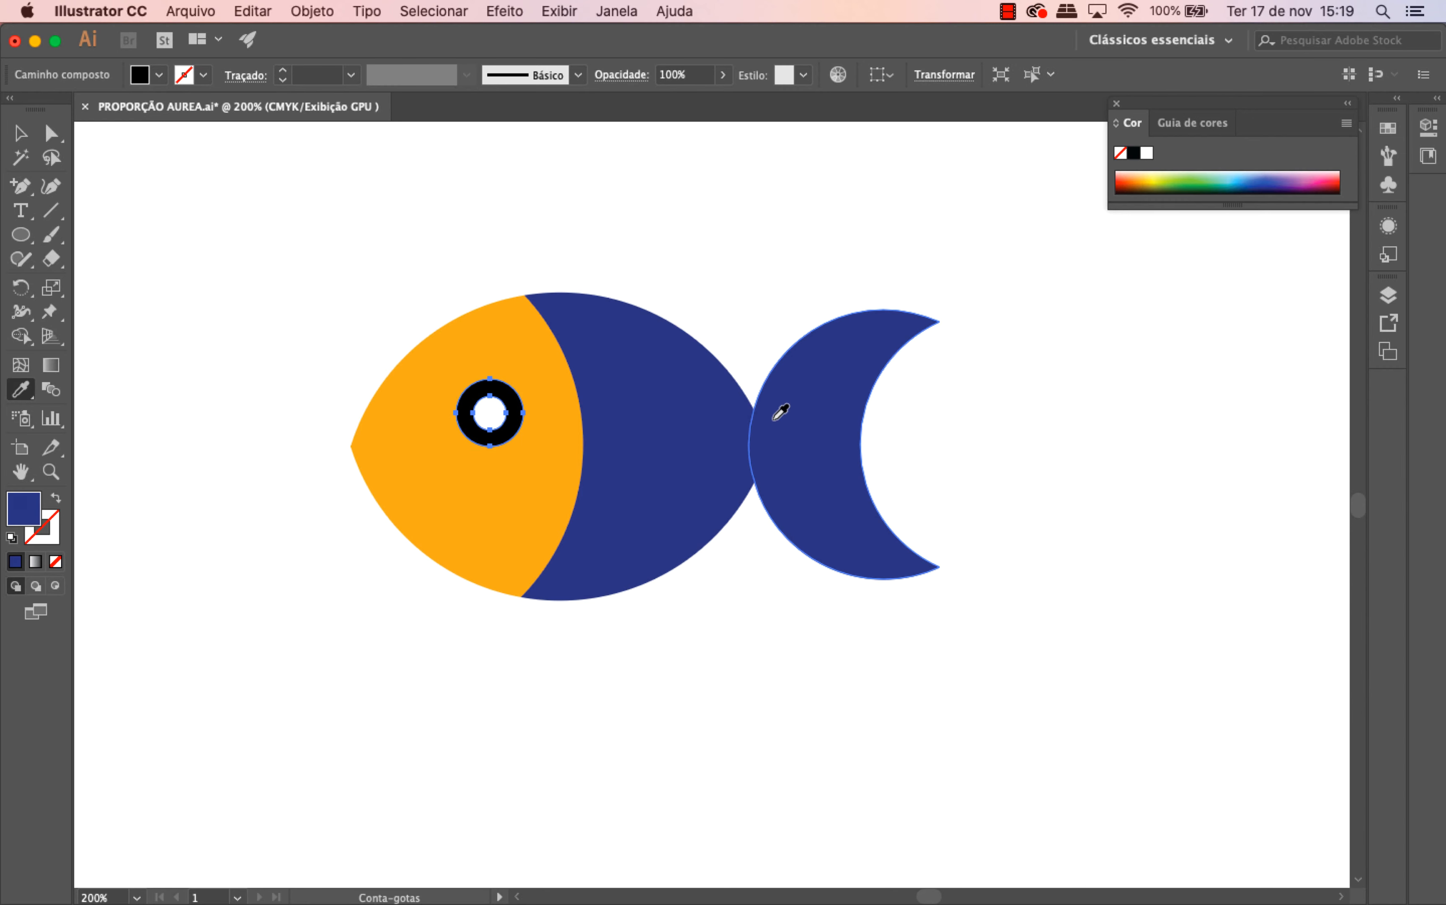
pyautogui.click(748, 410)
pyautogui.press('v')
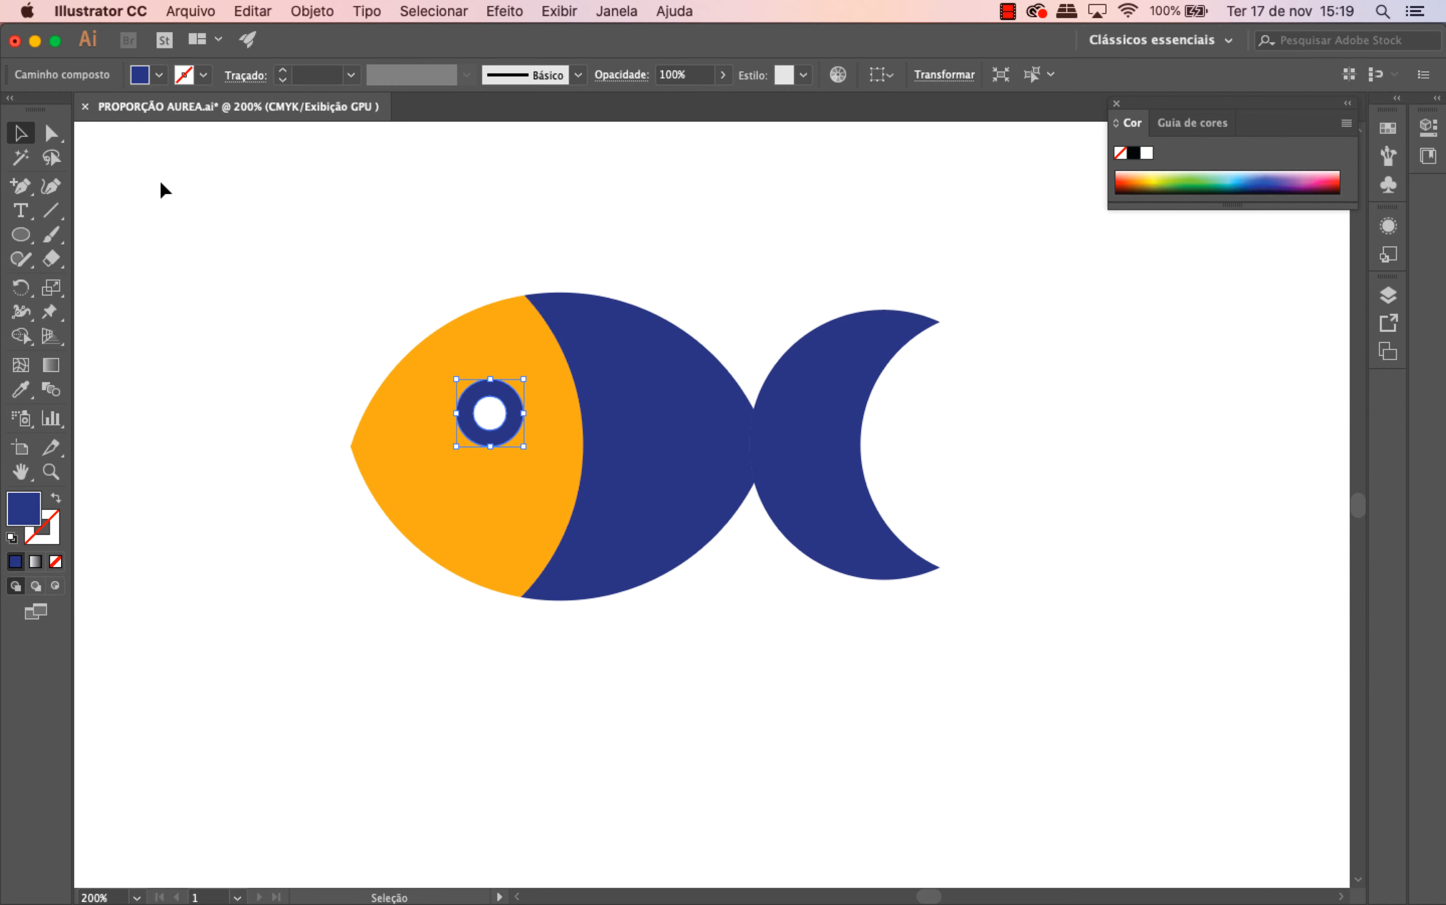
pyautogui.click(160, 183)
# - Close the floating colour panel
pyautogui.press('super+minus')
pyautogui.press('super+minus')
pyautogui.press('super+plus')
pyautogui.press('super+plus')
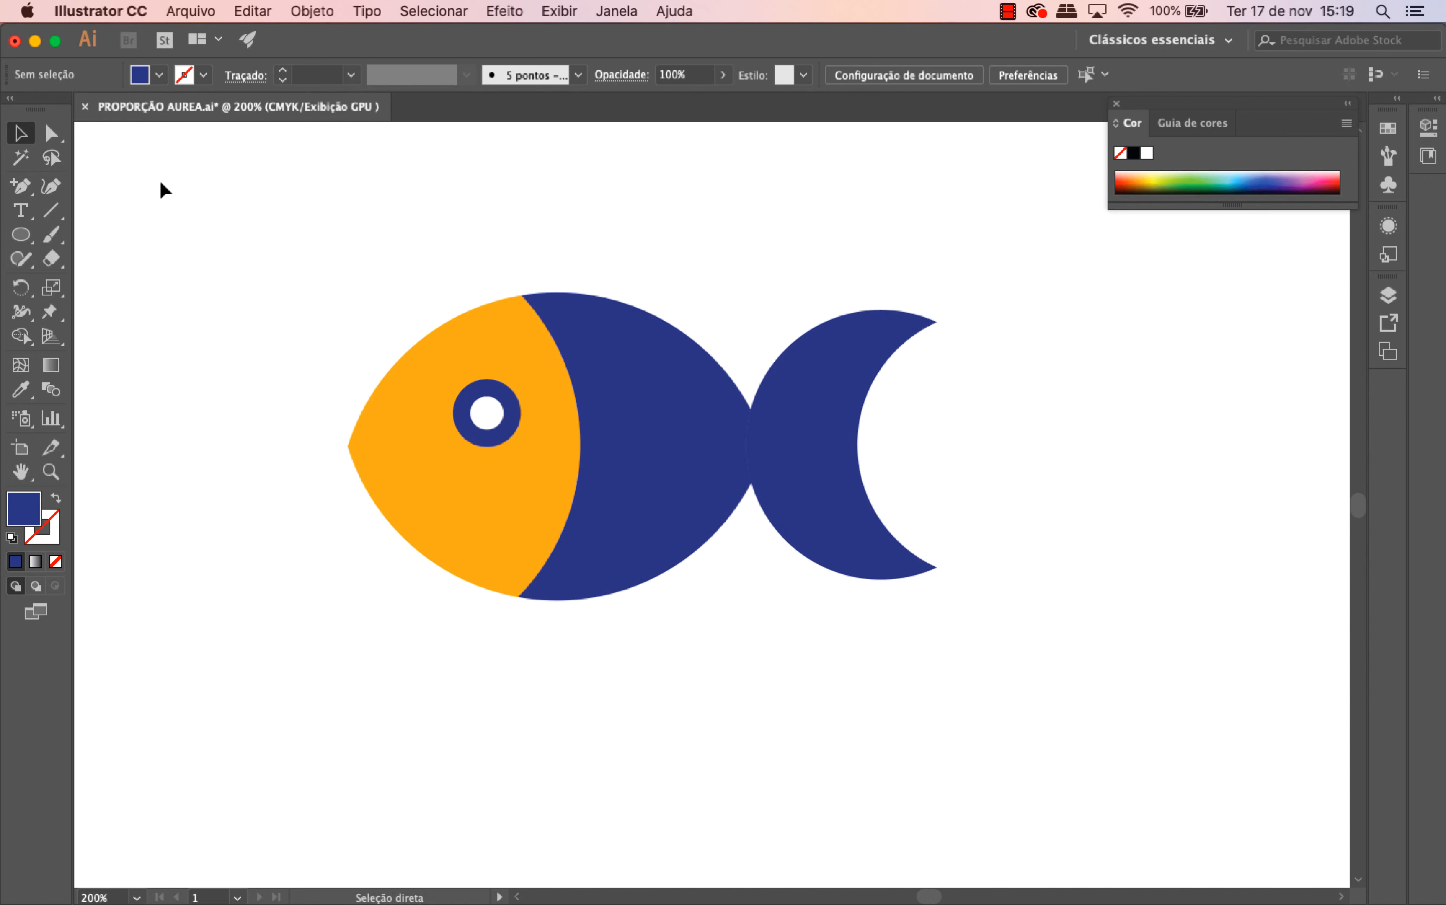
pyautogui.click(1116, 105)
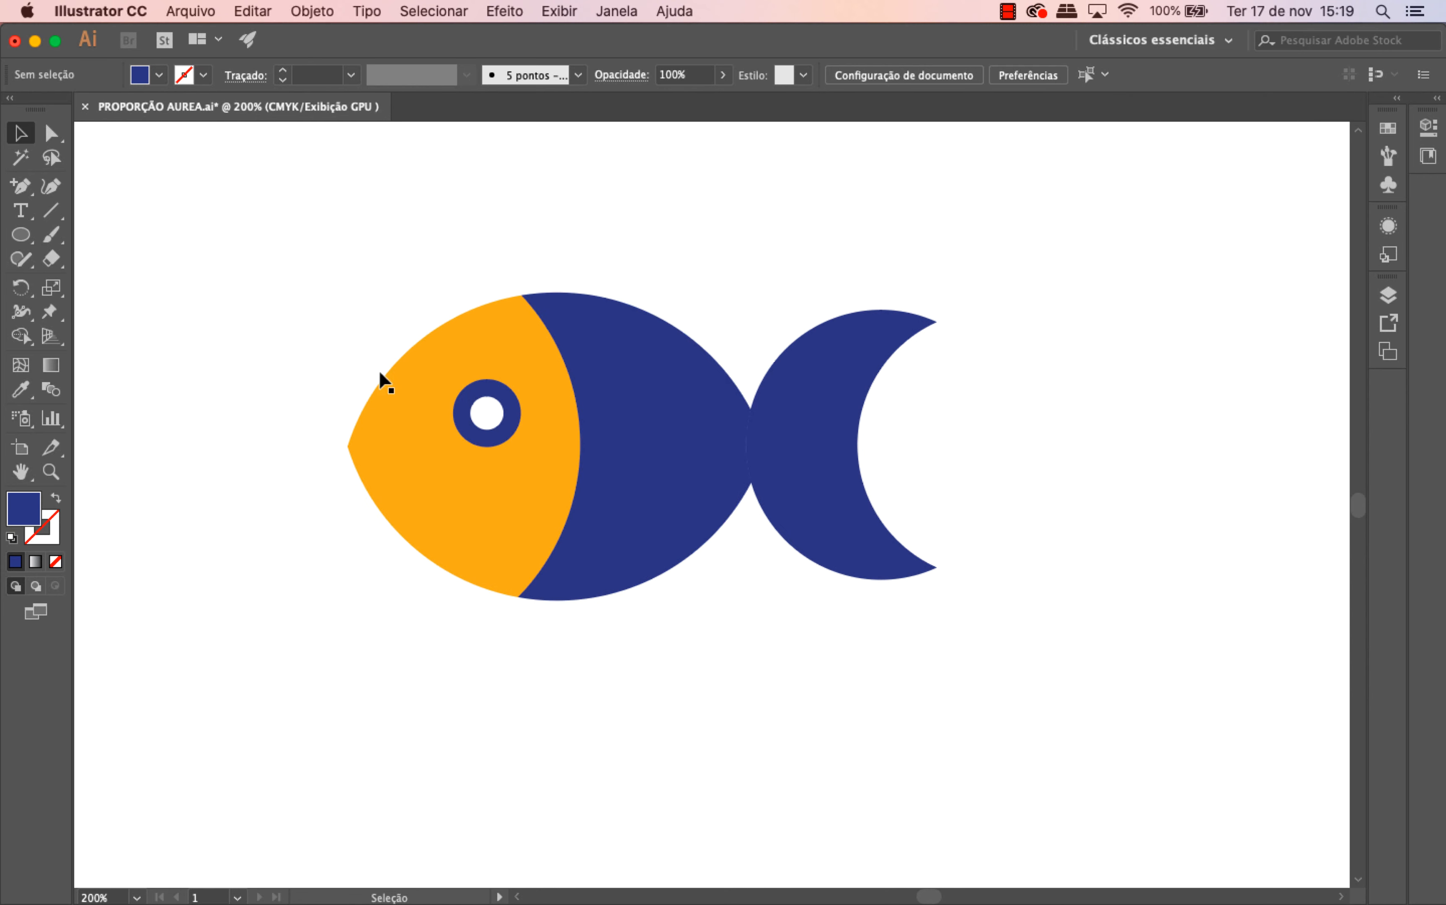
# - Try to make the tail's notch shallower by moving the middle anchor point of its inner curve outward
pyautogui.click(504, 425)
pyautogui.click(688, 293)
pyautogui.click(835, 476)
pyautogui.click(60, 138)
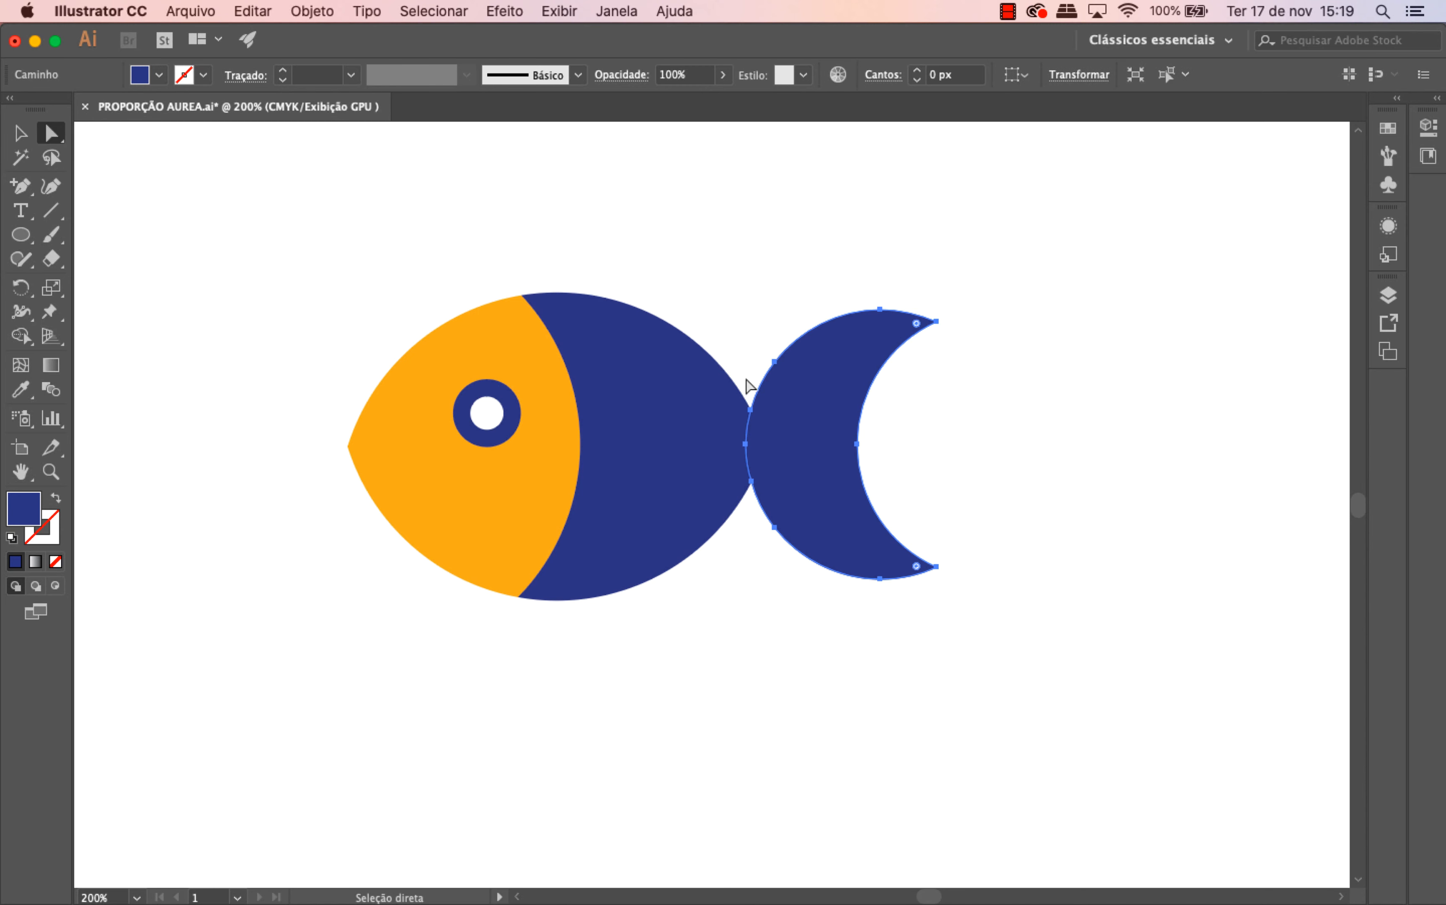
pyautogui.click(856, 444)
pyautogui.moveTo(855, 444); pyautogui.dragTo(887, 443)
pyautogui.click(1019, 472)
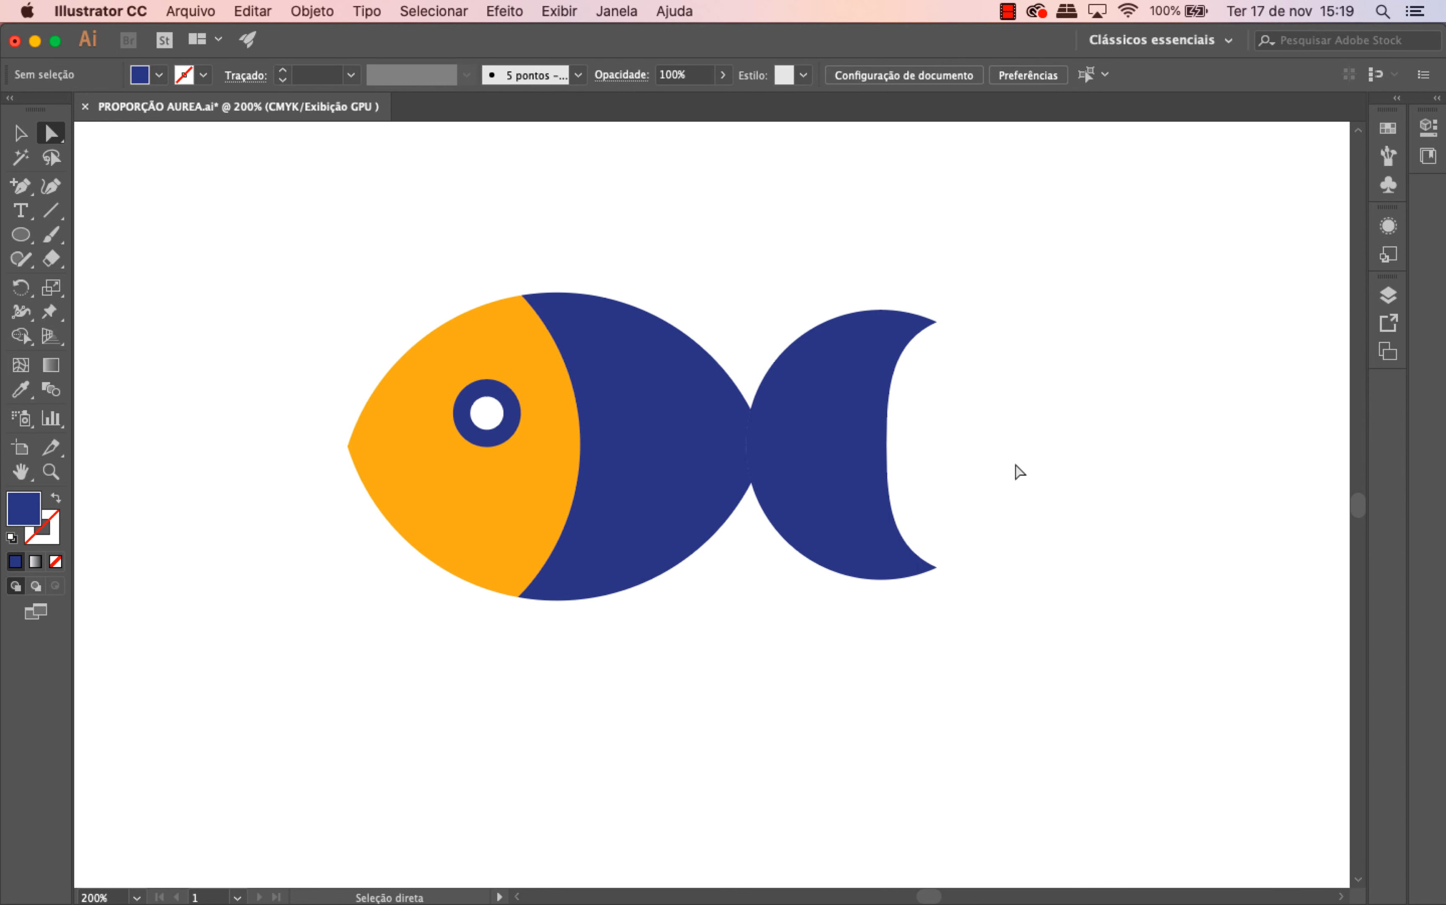
pyautogui.press('super+minus')
pyautogui.press('super+minus')
pyautogui.press('super+minus')
pyautogui.press('super+minus')
pyautogui.press('super+minus')
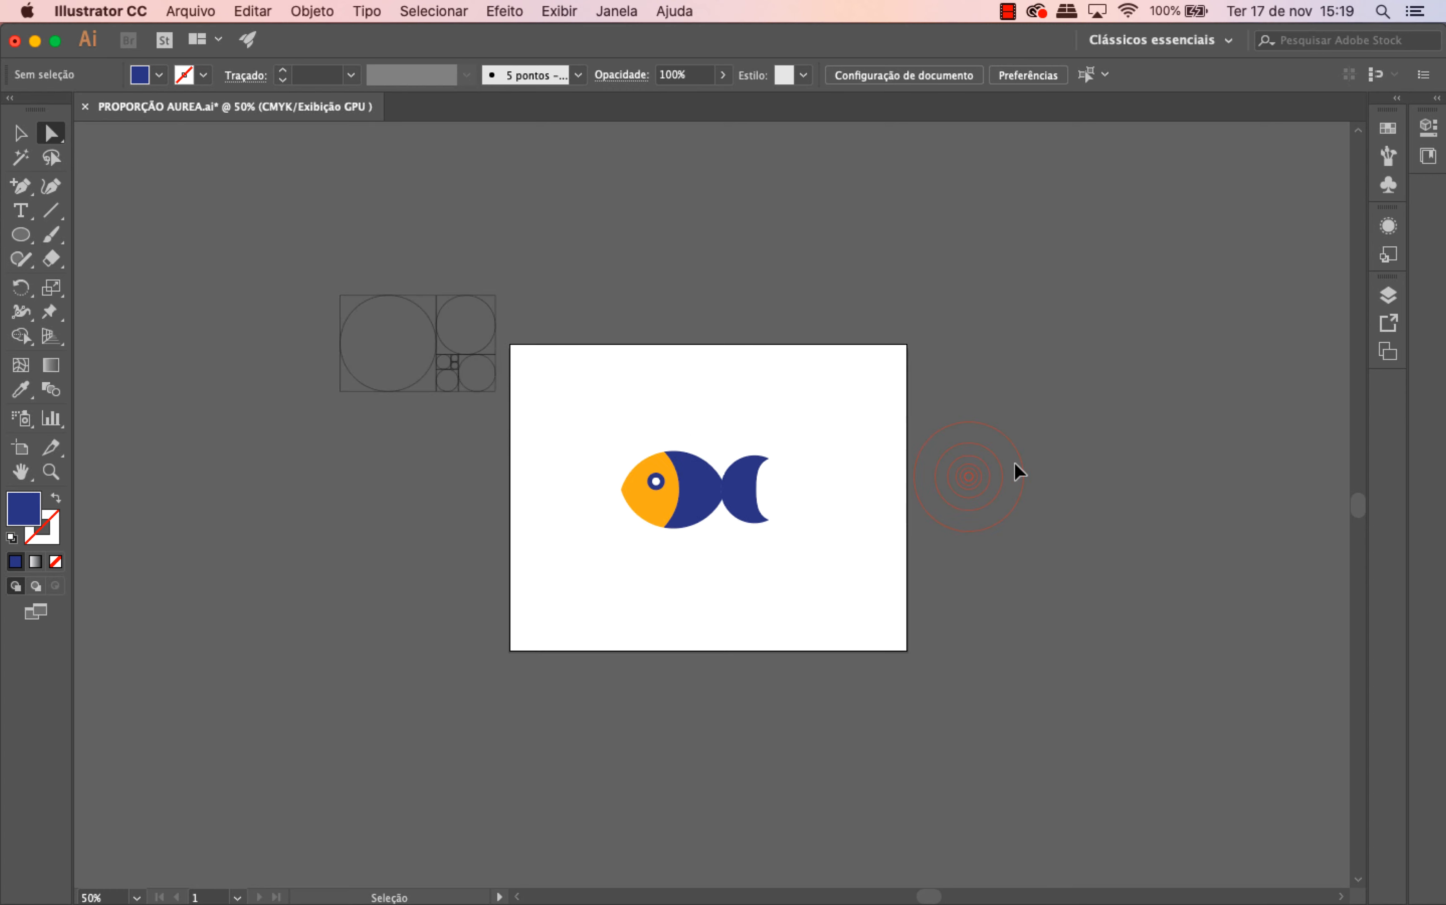
pyautogui.press('super+plus')
pyautogui.press('super+plus')
pyautogui.press('super+plus')
pyautogui.press('super+plus')
pyautogui.press('super+plus')
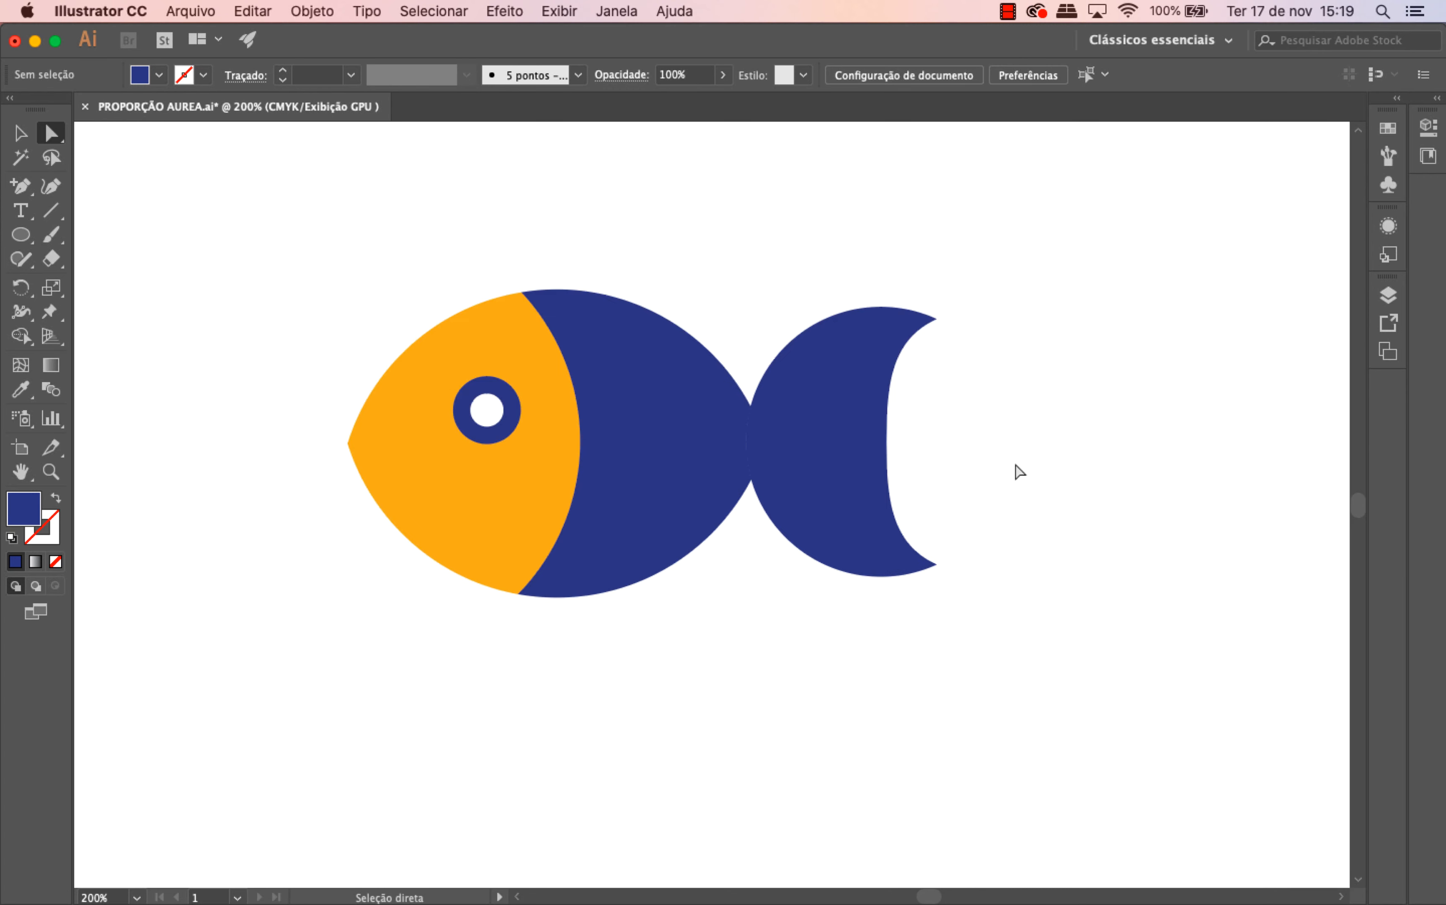
# - Undo the tail reshaping, try a smaller outward shift of the same anchor point and undo that as well
pyautogui.press('super+z')
pyautogui.click(949, 434)
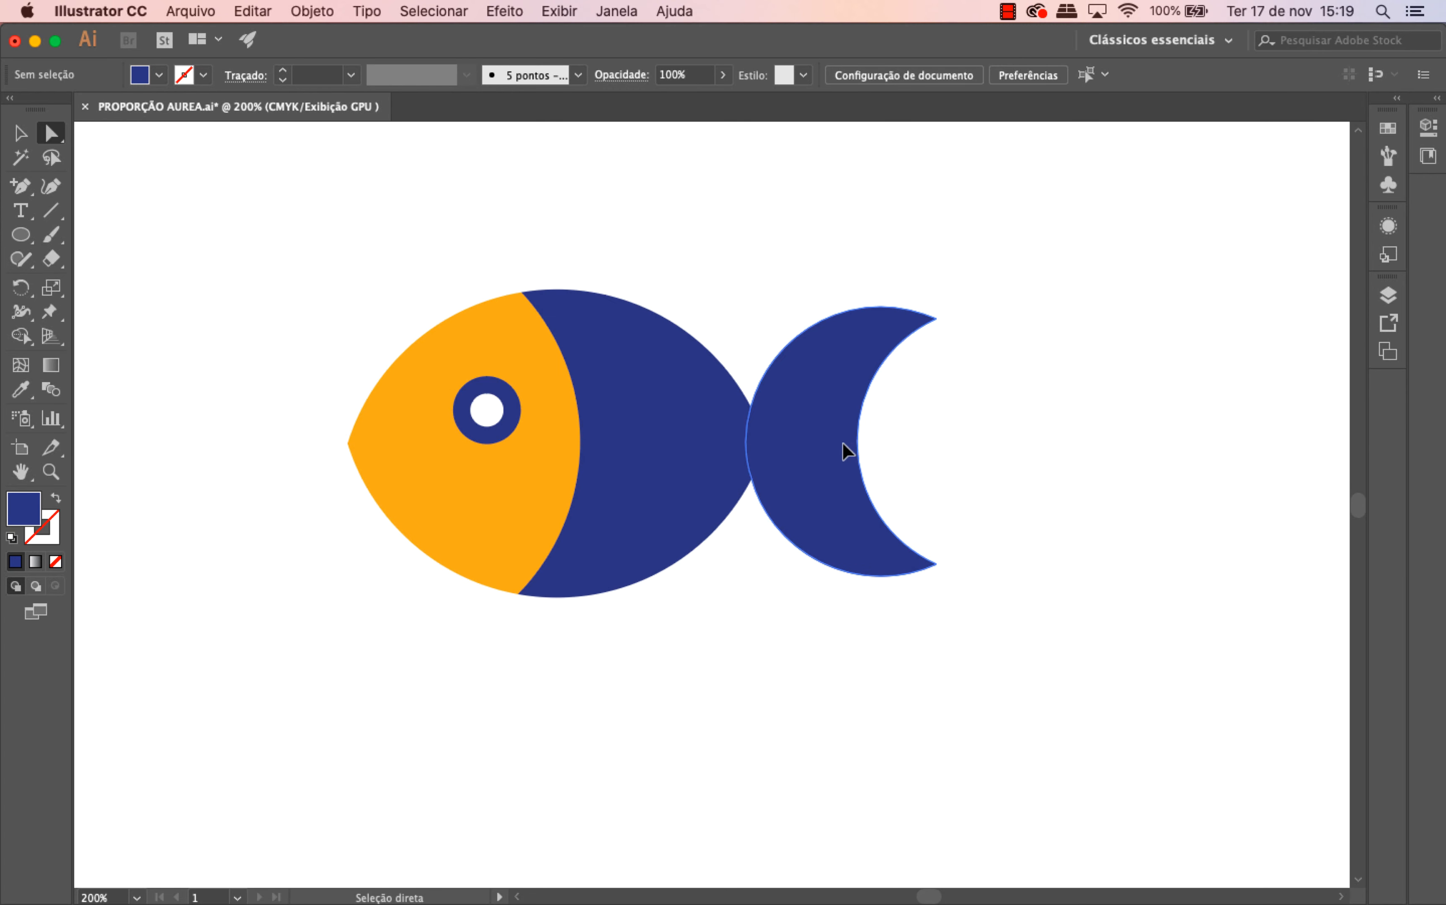
pyautogui.click(843, 443)
pyautogui.moveTo(856, 442); pyautogui.dragTo(875, 441)
pyautogui.press('super+z')
pyautogui.click(967, 444)
# - Flatten the tail's inner curve by moving its middle anchor point away from the body, and deselect
pyautogui.click(846, 478)
pyautogui.moveTo(858, 442); pyautogui.dragTo(882, 443)
pyautogui.click(1008, 444)
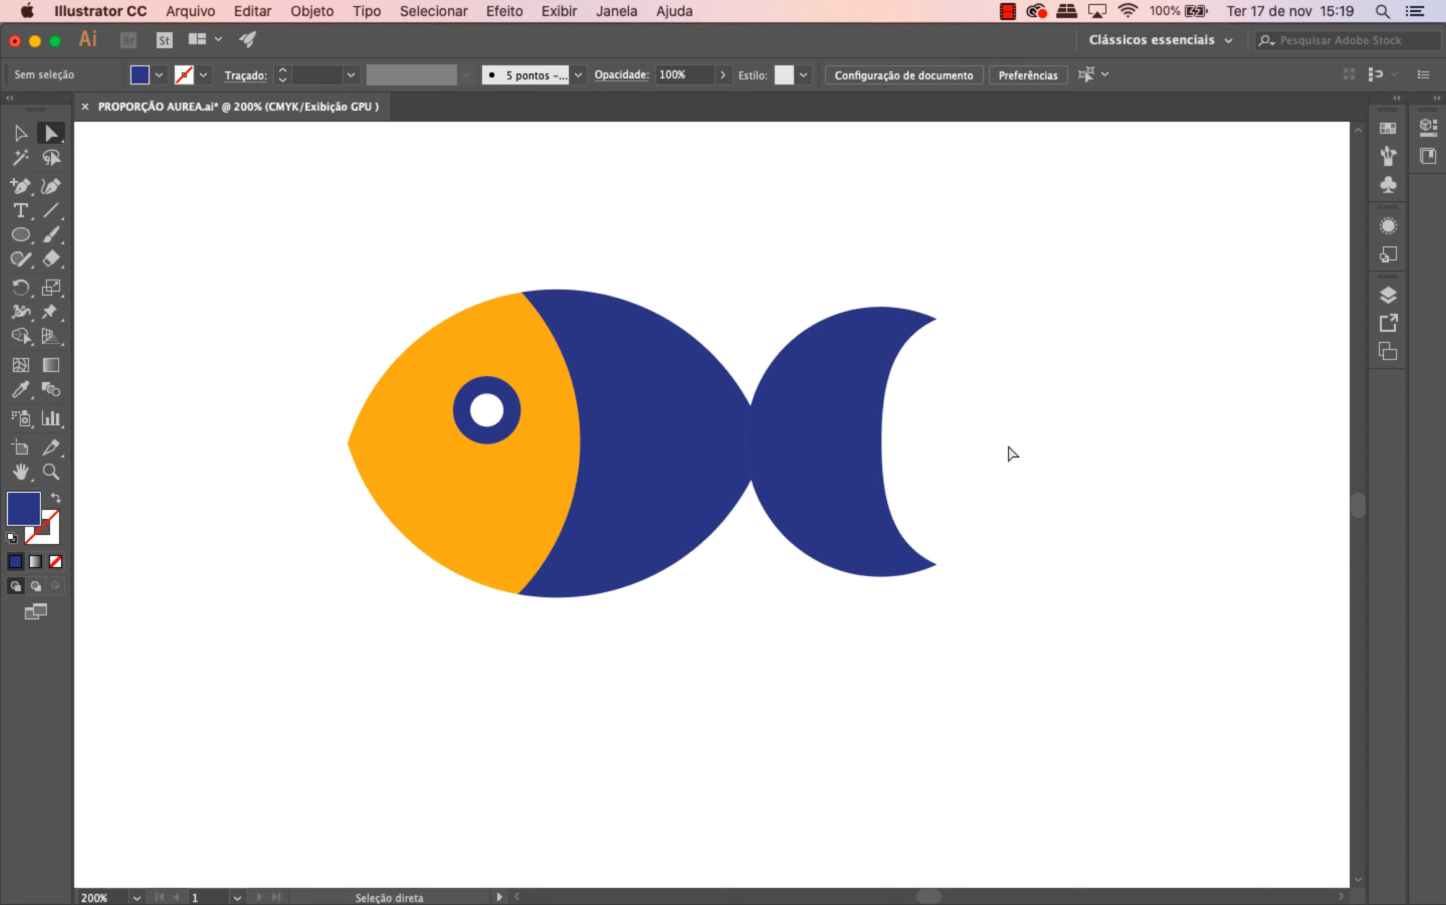
pyautogui.press('super+minus')
pyautogui.press('super+minus')
pyautogui.press('super+minus')
pyautogui.press('super+equal')
pyautogui.press('super+equal')
pyautogui.press('super+equal')
# - Select the tail and body and unite them into one shape with Pathfinder, and deselect
pyautogui.click(20, 132)
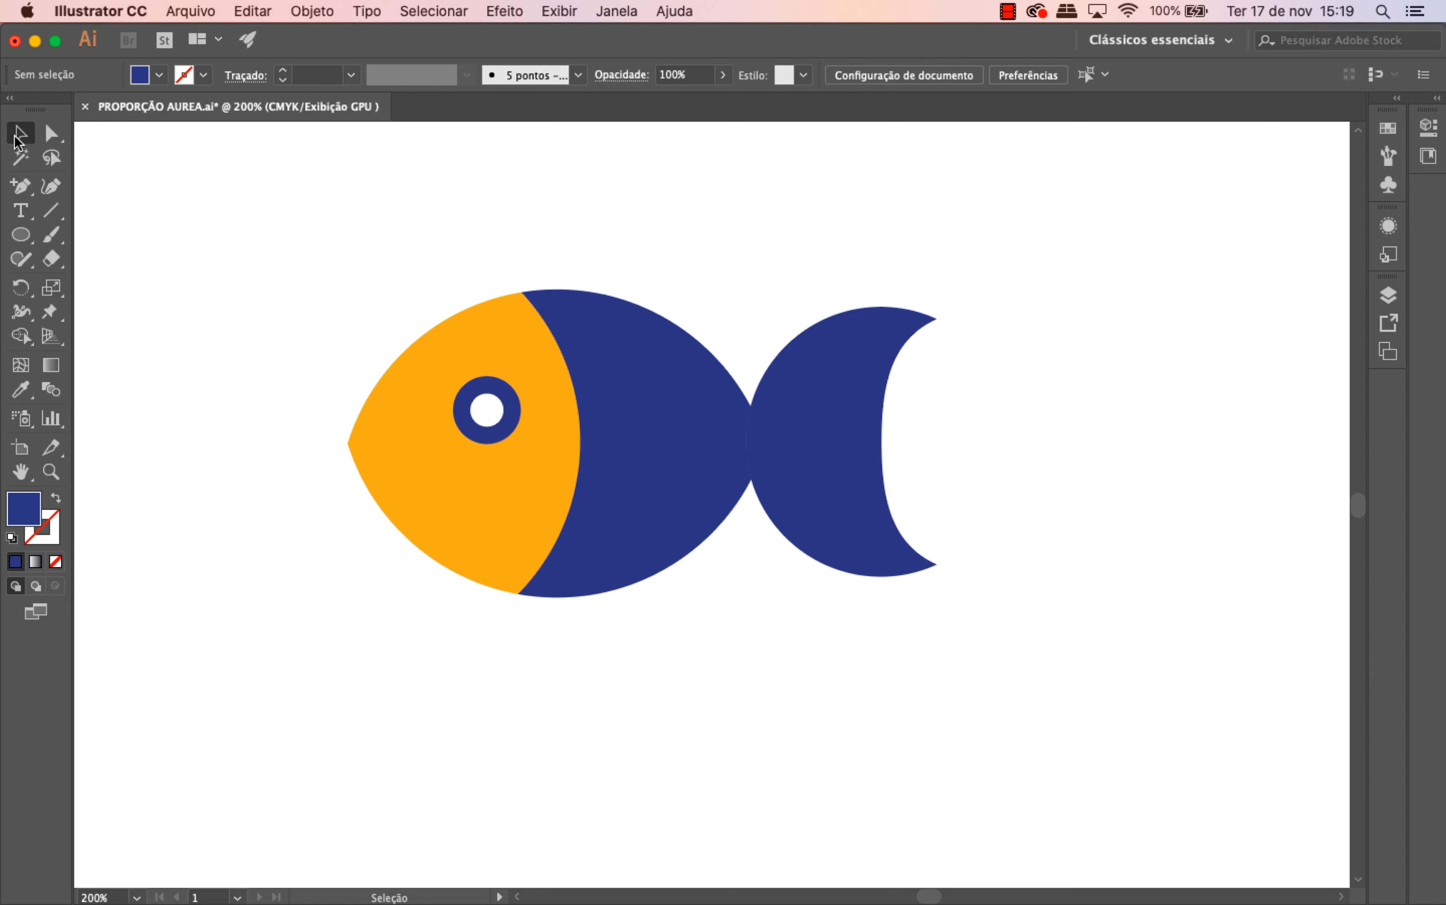
pyautogui.scroll(2, 264, 308)
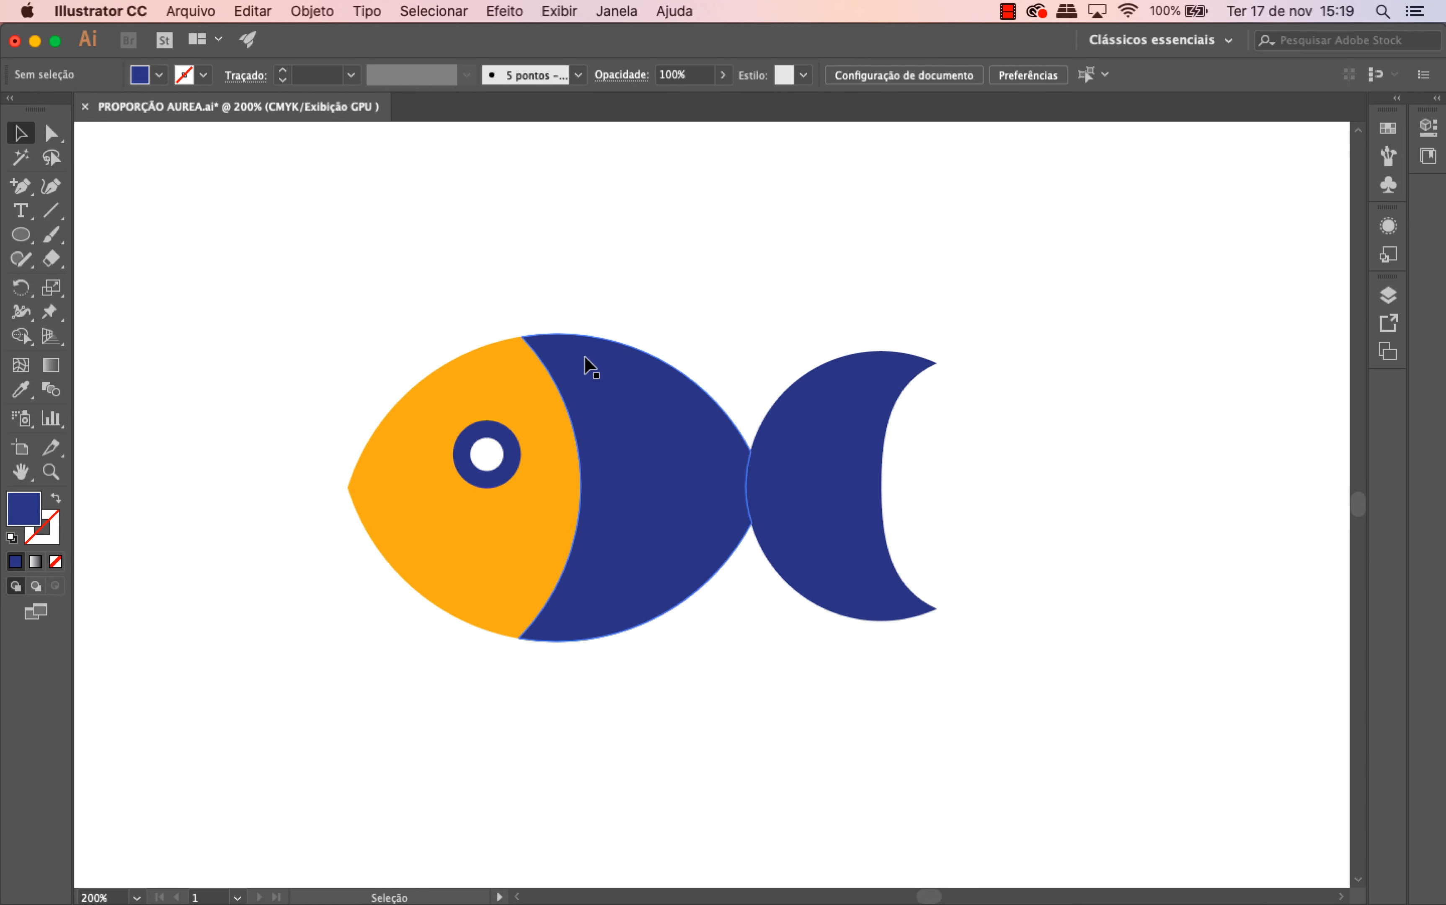
pyautogui.click(607, 392)
pyautogui.click(811, 320)
pyautogui.press('super+equal')
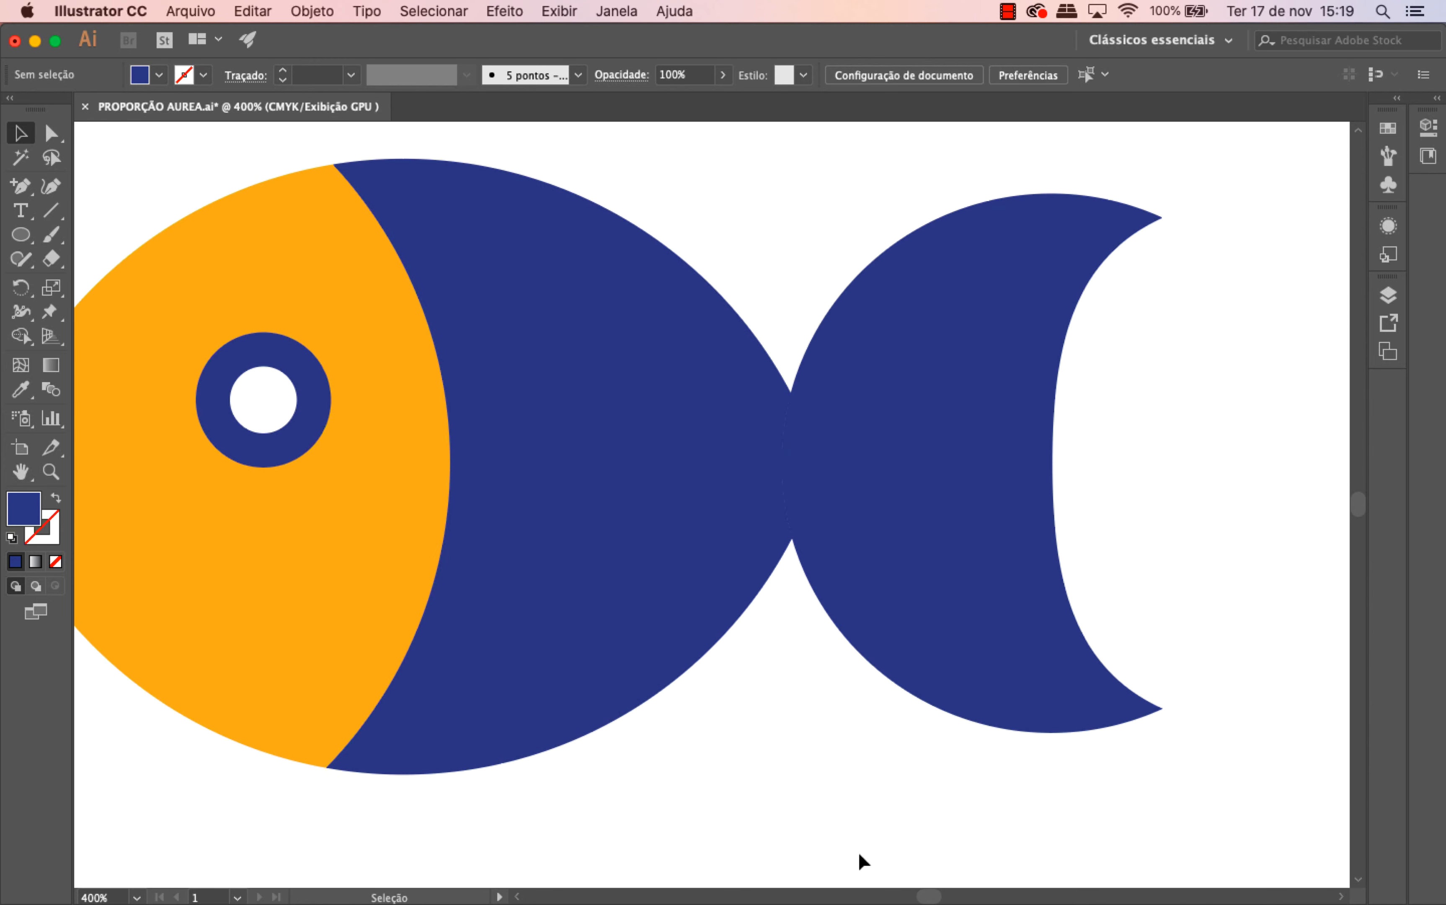
pyautogui.press('super+minus')
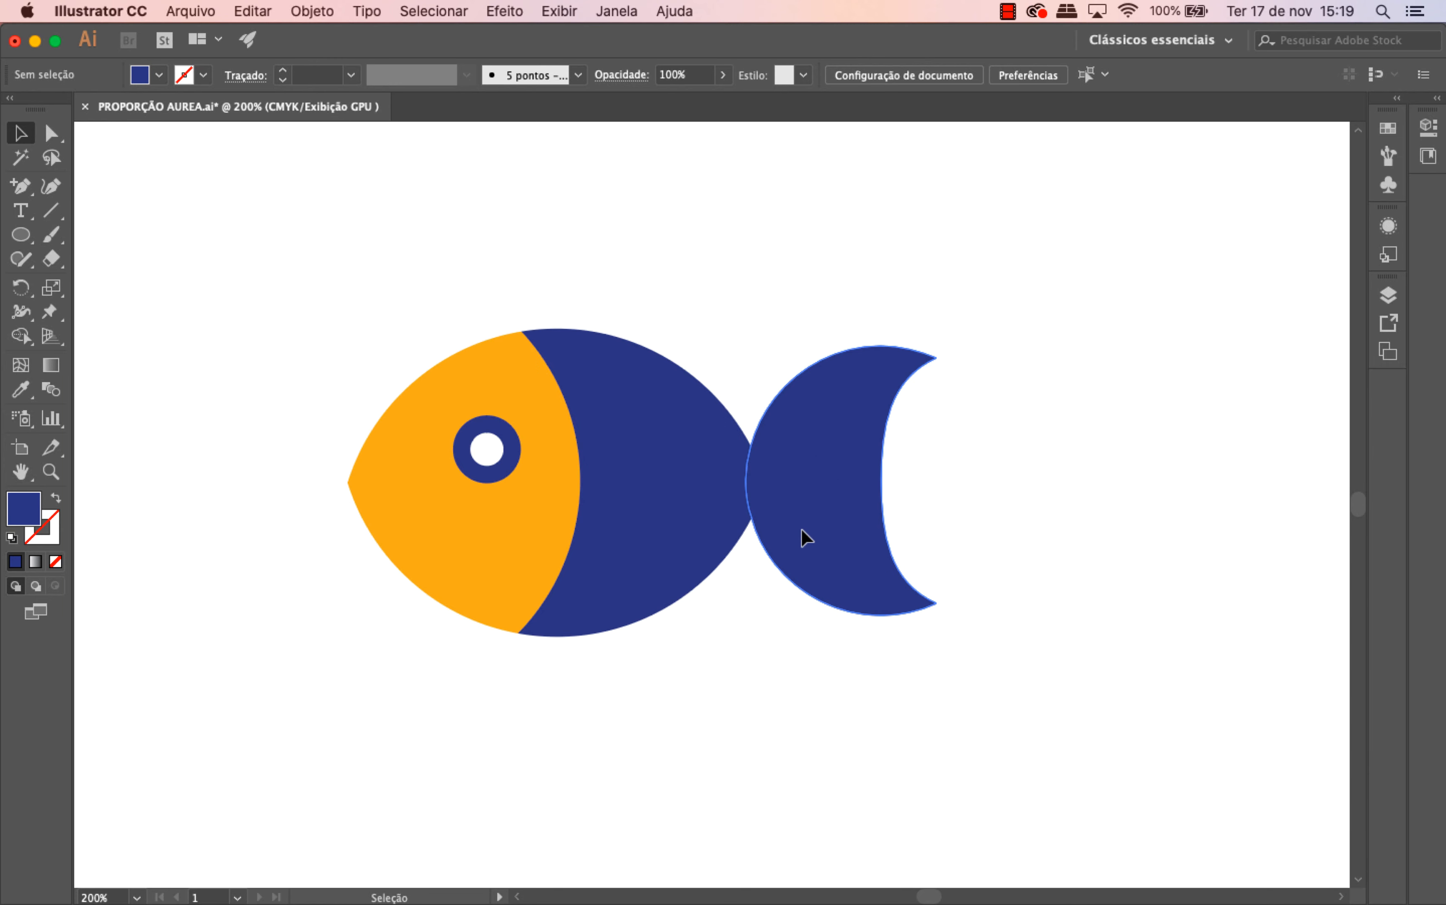
pyautogui.click(802, 537)
pyautogui.keyDown('shift'); pyautogui.click(644, 479); pyautogui.keyUp('shift')
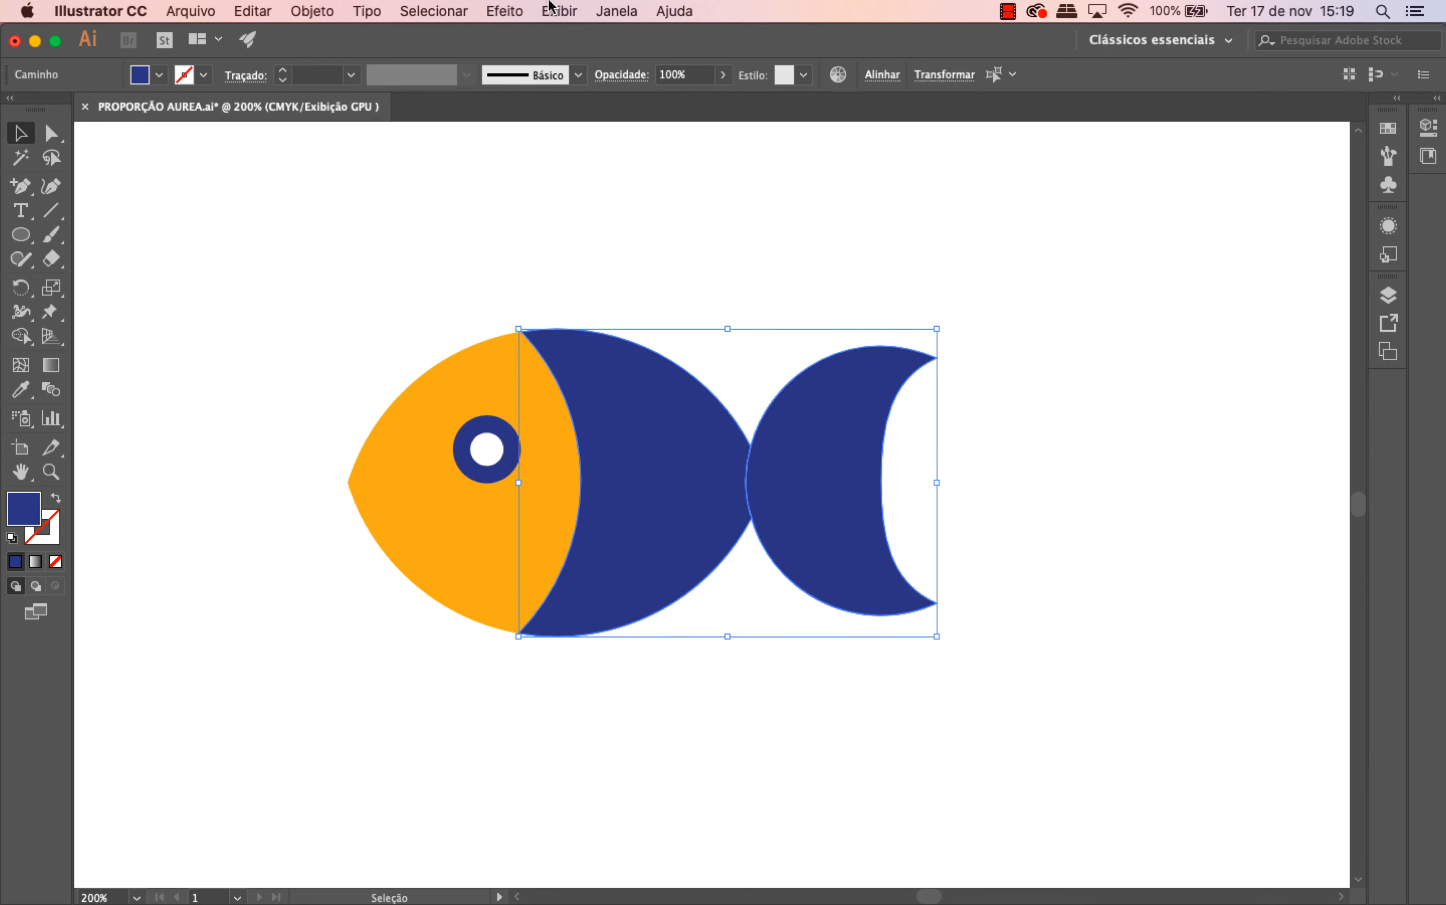
pyautogui.click(605, 6)
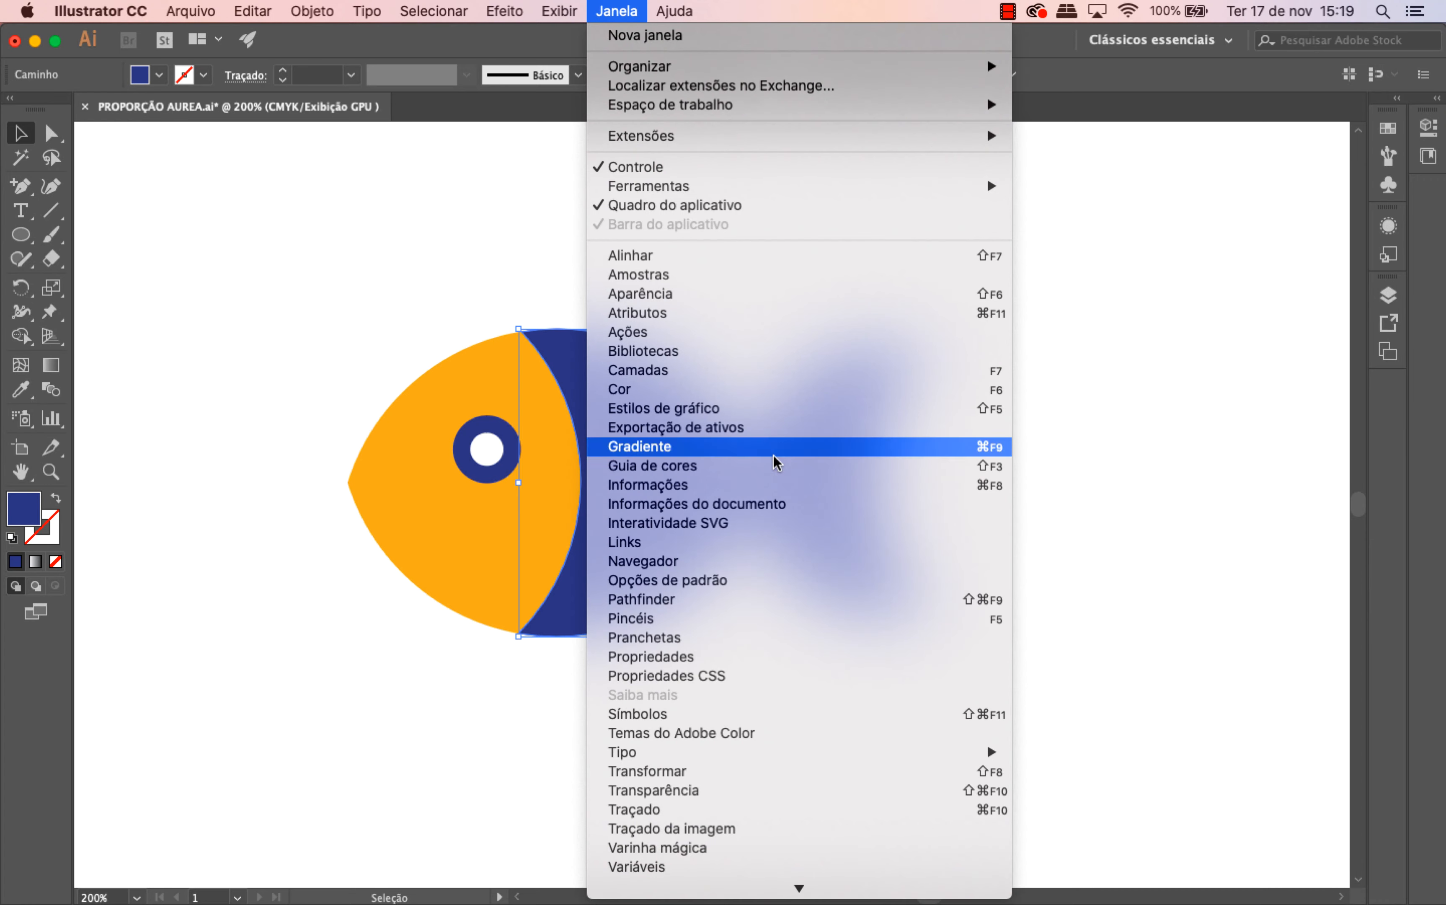
pyautogui.click(772, 598)
pyautogui.click(1054, 272)
pyautogui.click(1065, 490)
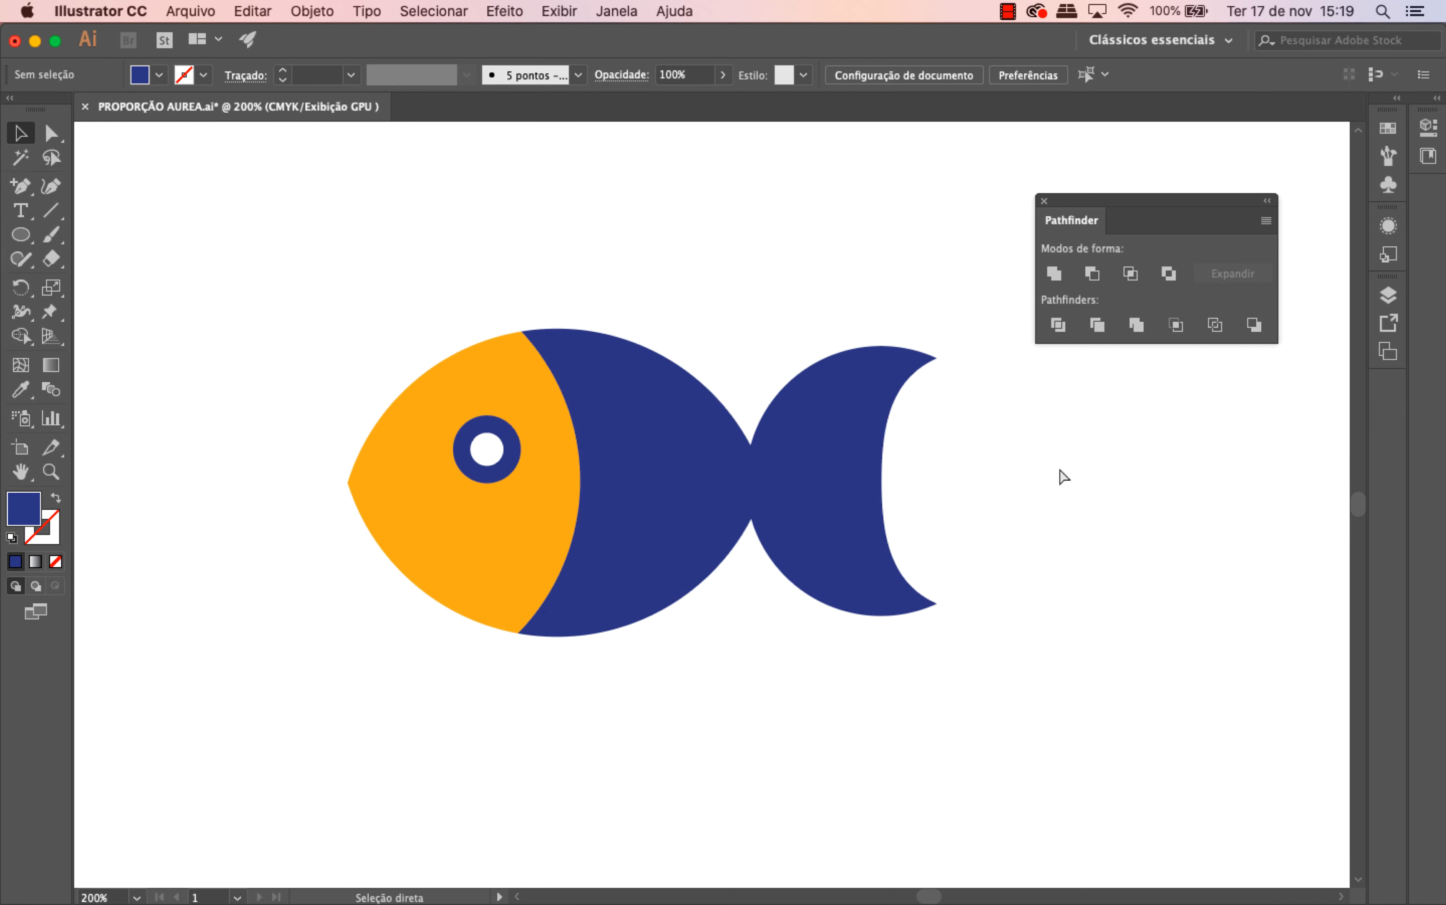
# - Close the Pathfinder controls and move the concentric red circles onto the upper part of the artboard
pyautogui.press('super+minus')
pyautogui.press('super+minus')
pyautogui.press('super+minus')
pyautogui.press('super+equal')
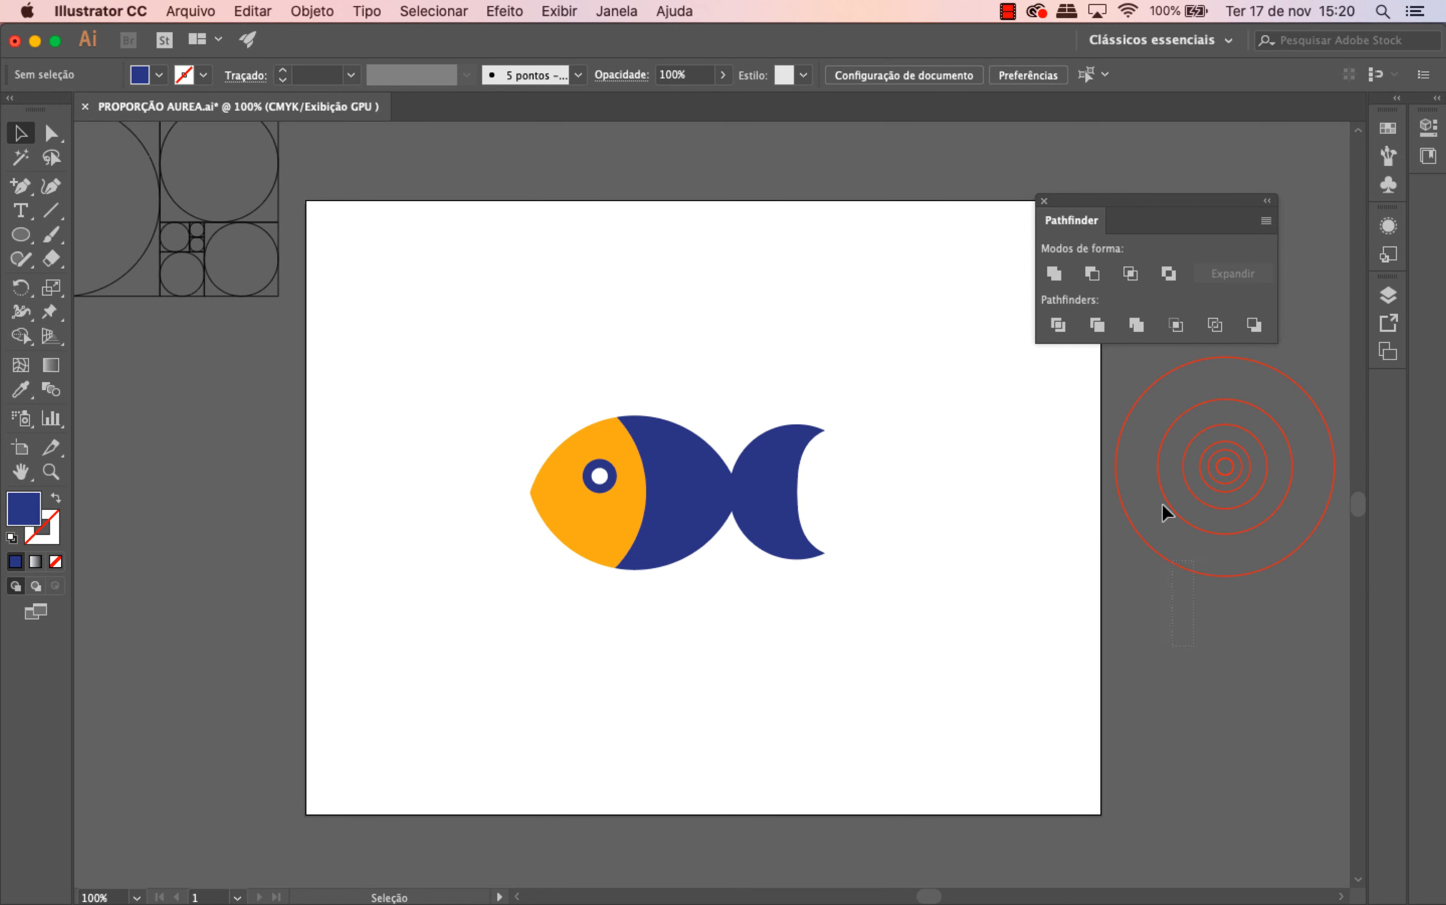
pyautogui.click(1171, 549)
pyautogui.moveTo(1240, 470); pyautogui.dragTo(886, 292)
pyautogui.click(1034, 367)
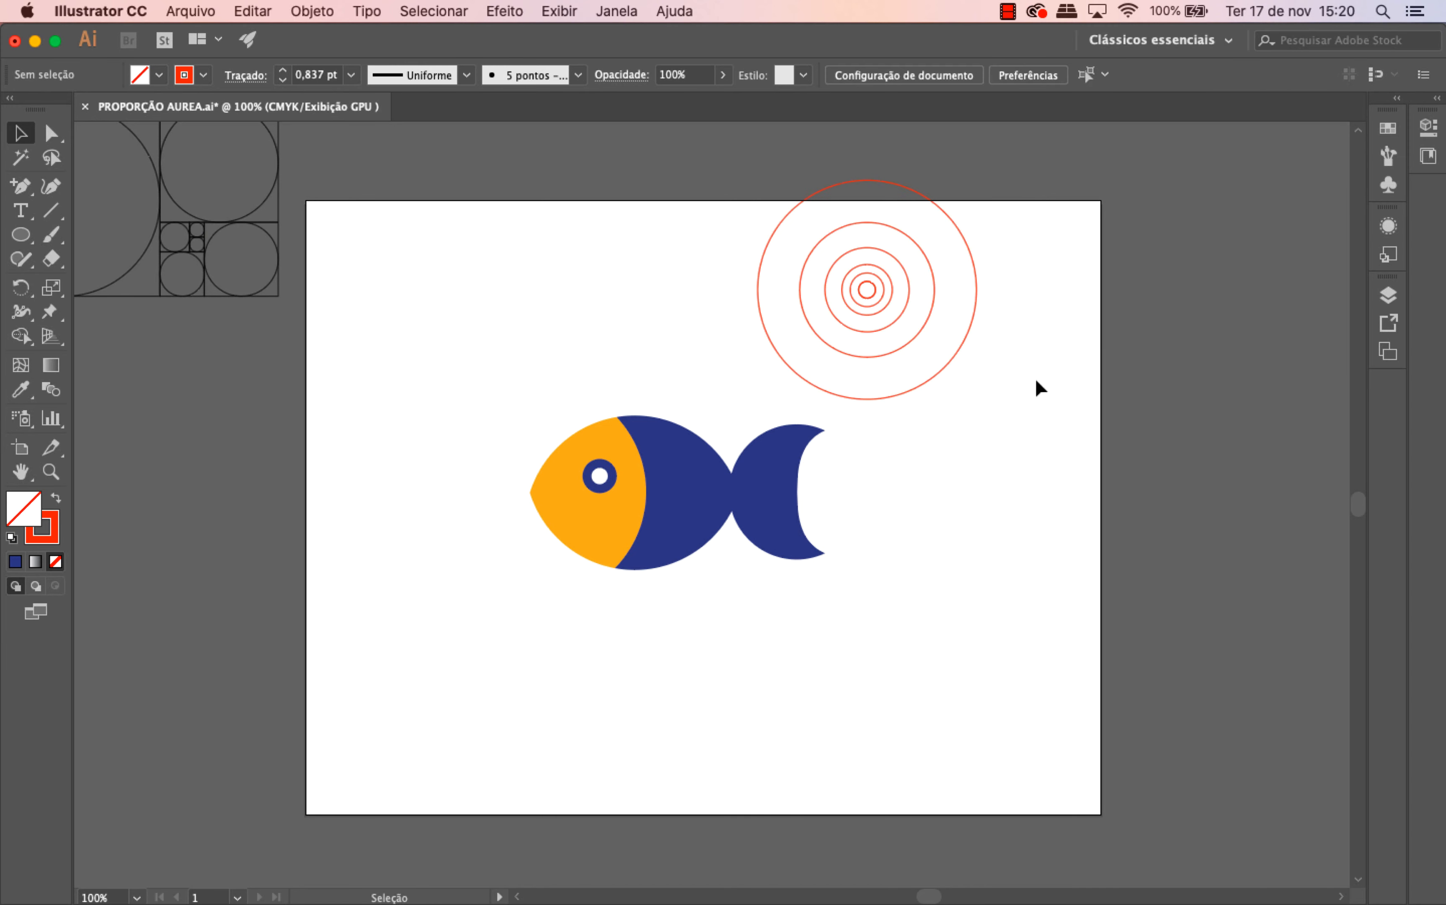
pyautogui.press('super+plus')
pyautogui.press('super+minus')
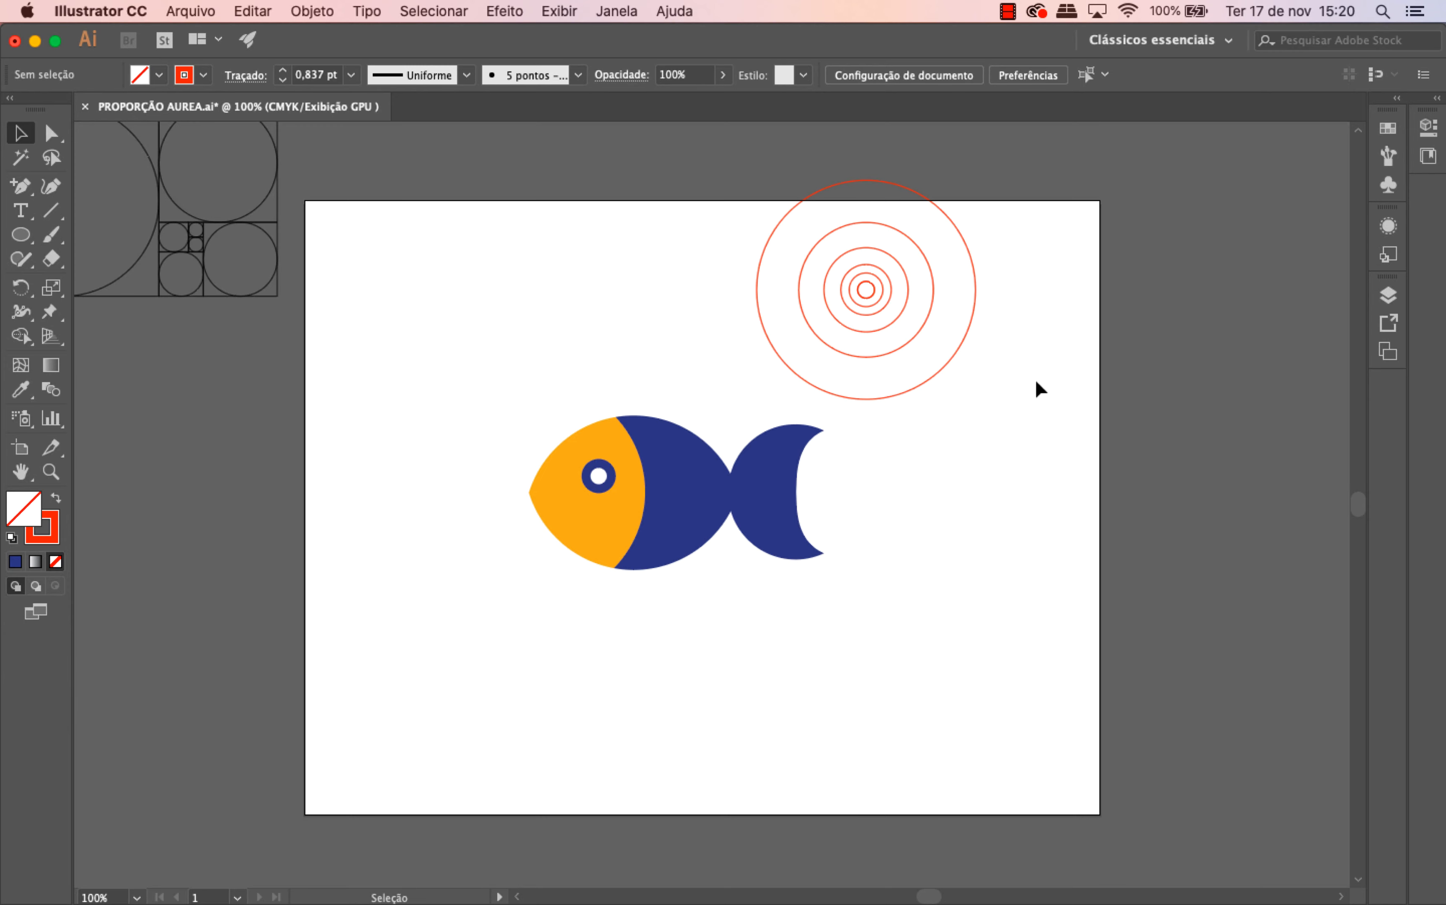
# - Move the fish to the lower part of the artboard and shift the red circles down into the upper-right area
pyautogui.moveTo(900, 644); pyautogui.dragTo(726, 678)
pyautogui.click(922, 456)
pyautogui.moveTo(867, 317); pyautogui.dragTo(945, 389)
# - Select the whole golden-ratio diagram and move it onto the artboard, beside the red circles and above the fish
pyautogui.moveTo(469, 429); pyautogui.dragTo(122, 206)
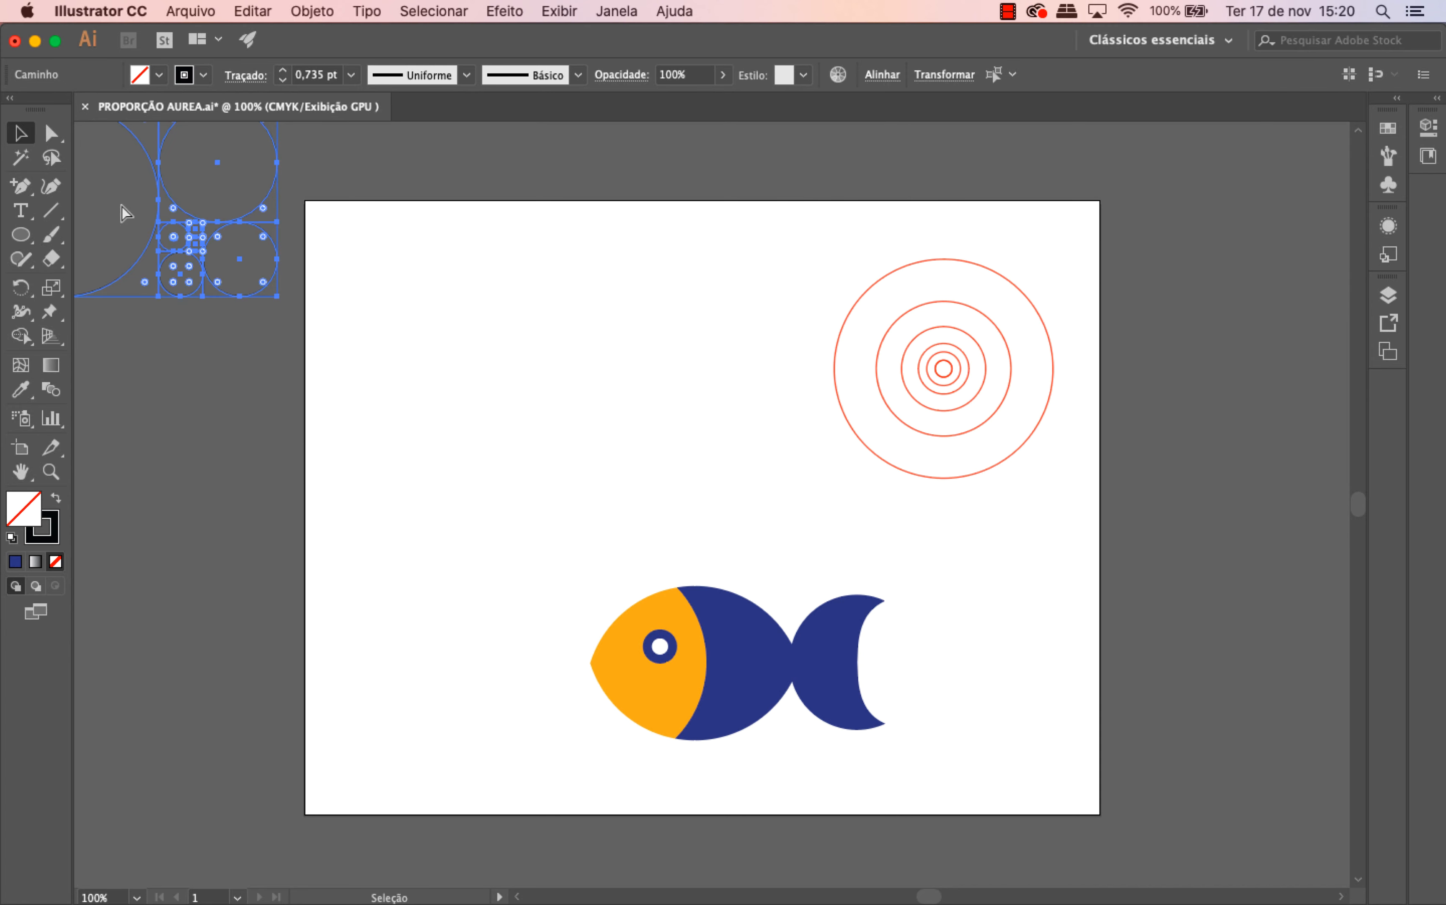
pyautogui.press('super+minus')
pyautogui.moveTo(549, 440); pyautogui.dragTo(860, 641)
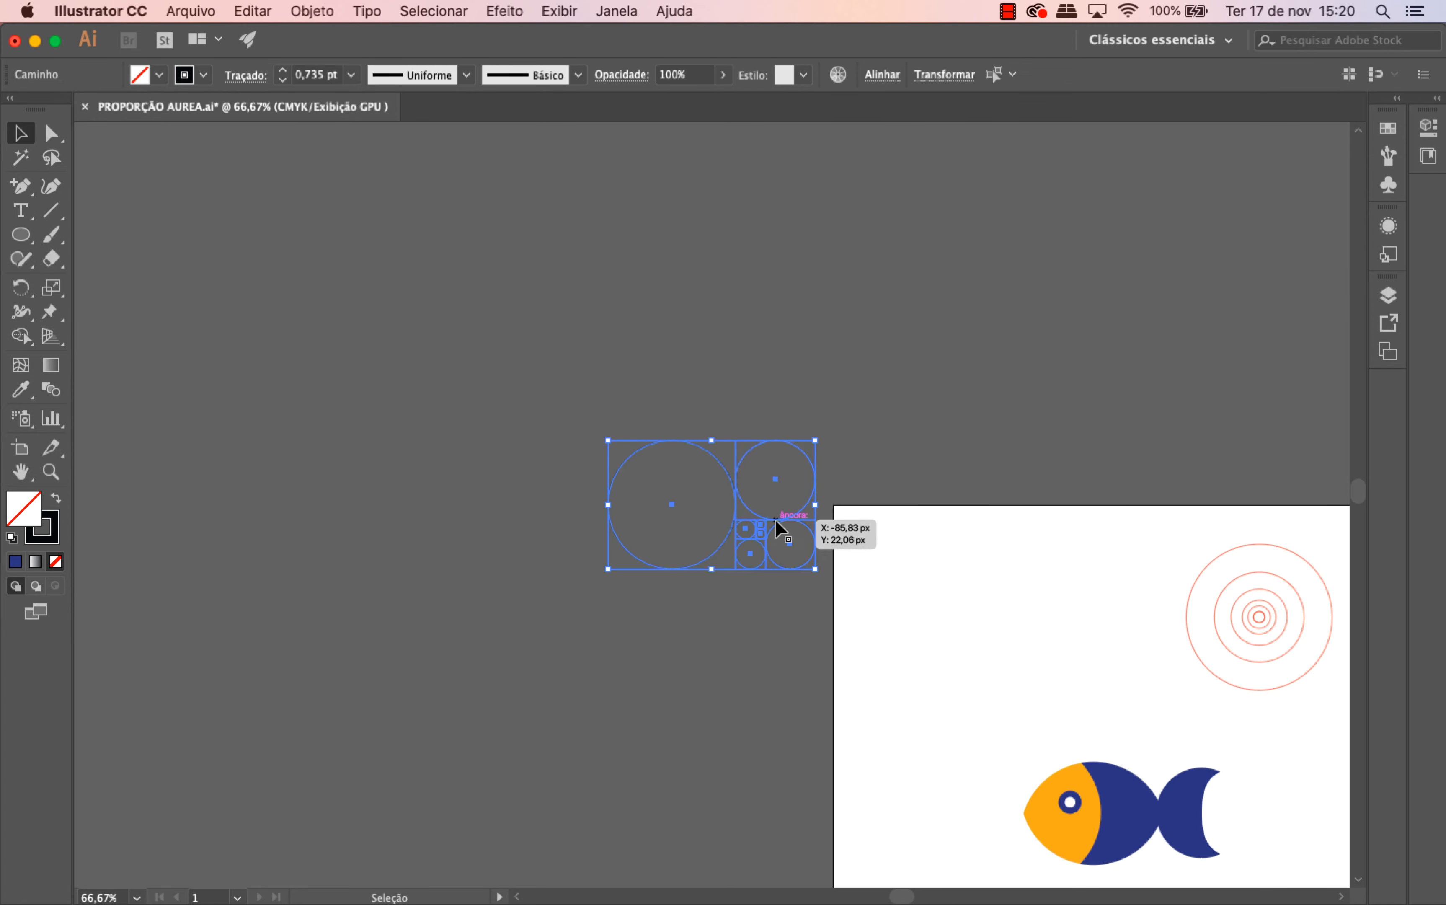
pyautogui.moveTo(777, 519); pyautogui.dragTo(1089, 639)
pyautogui.click(1286, 808)
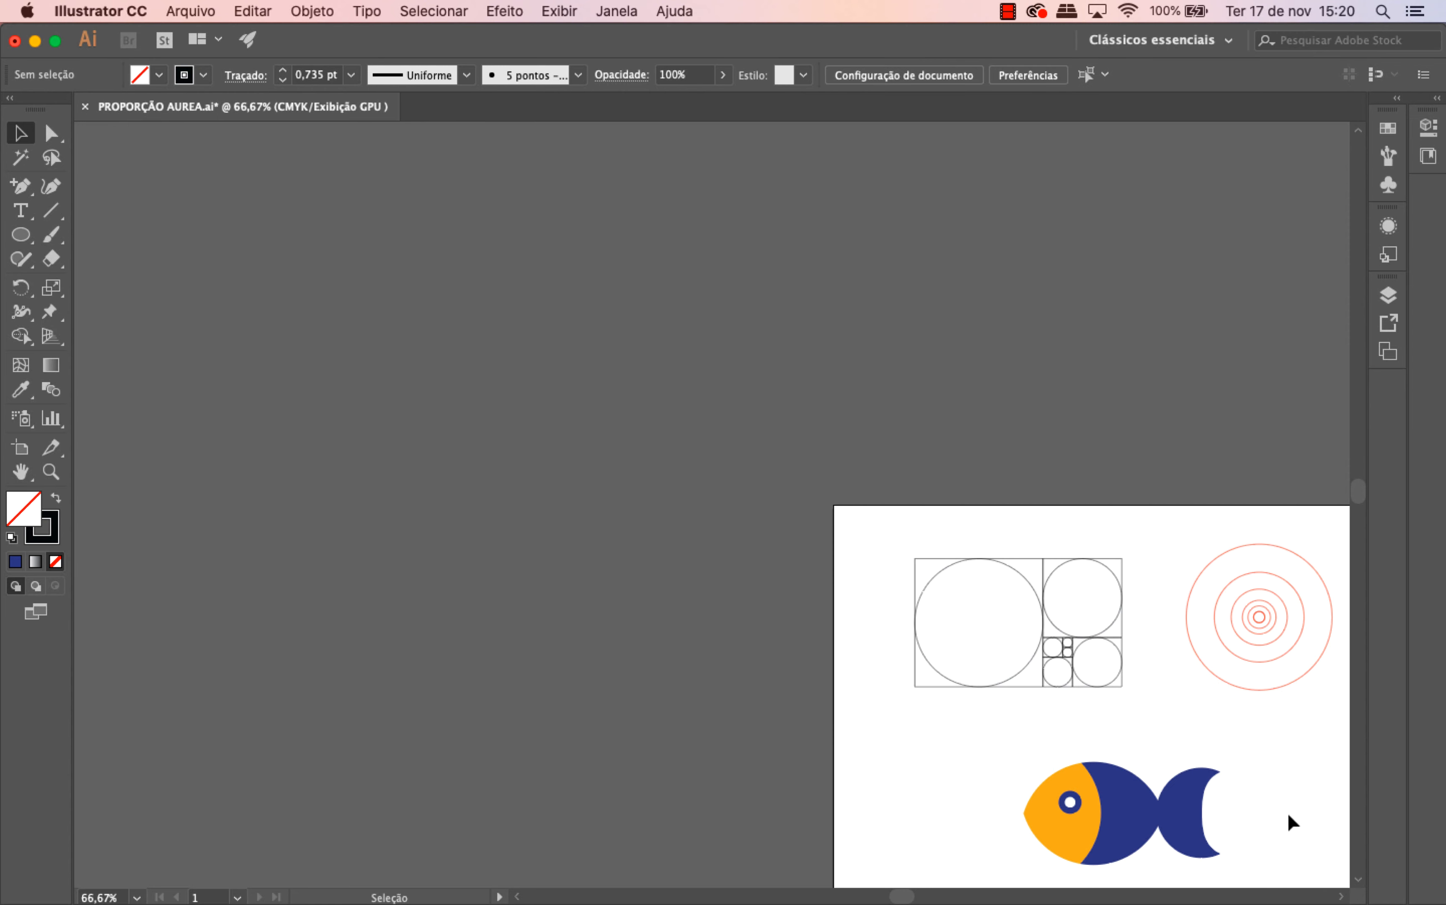
# - Nudge the golden-ratio diagram slightly up and to the left on the artboard, and deselect it
pyautogui.click(1344, 897)
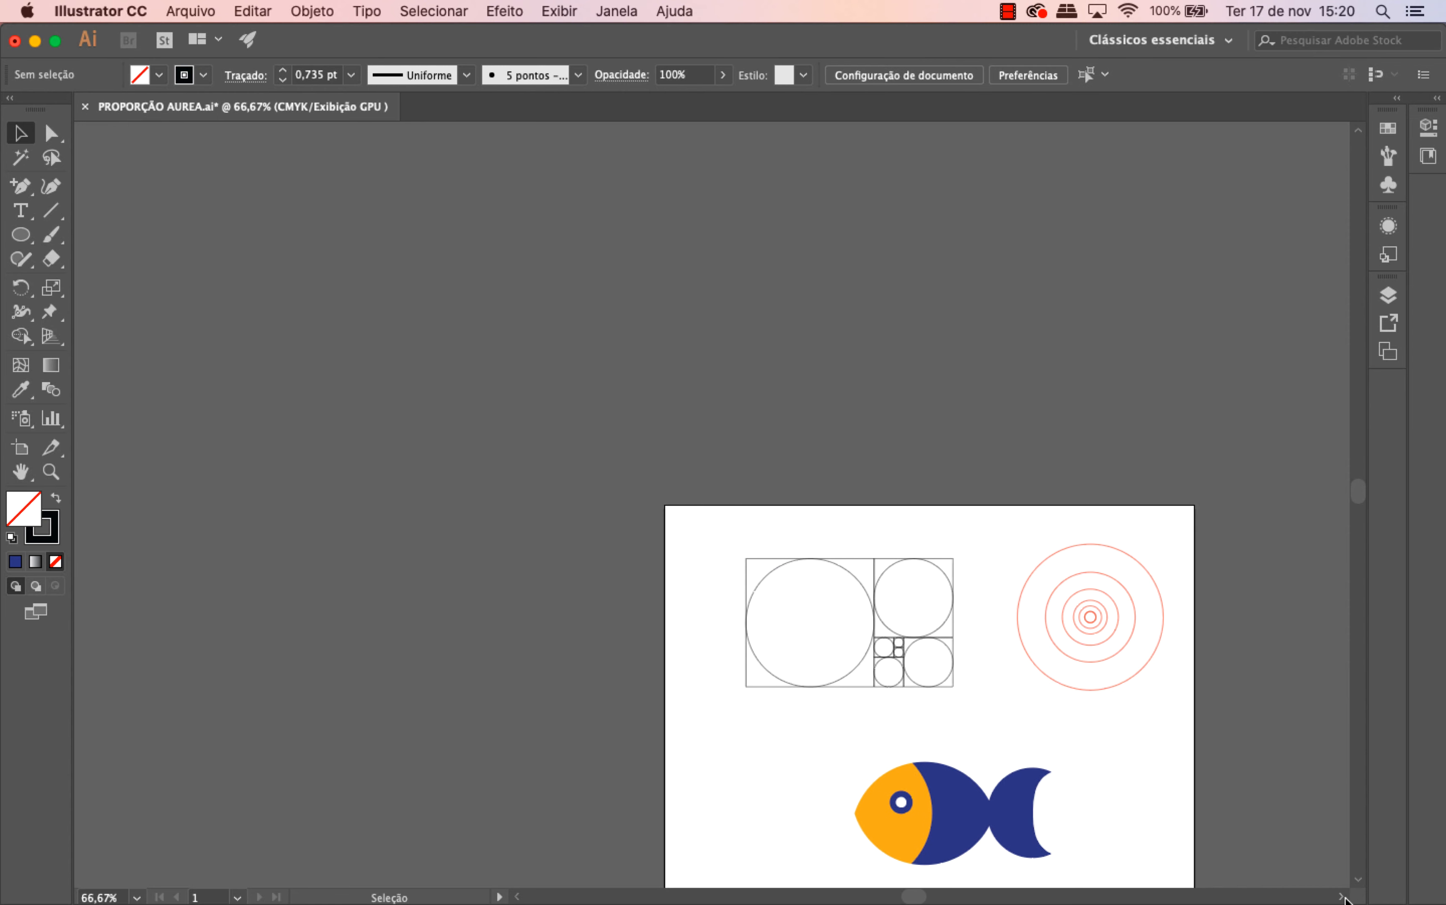
pyautogui.scroll(-10, 1192, 690)
pyautogui.scroll(3, 1192, 690)
pyautogui.press('super+1')
pyautogui.scroll(3, 1190, 691)
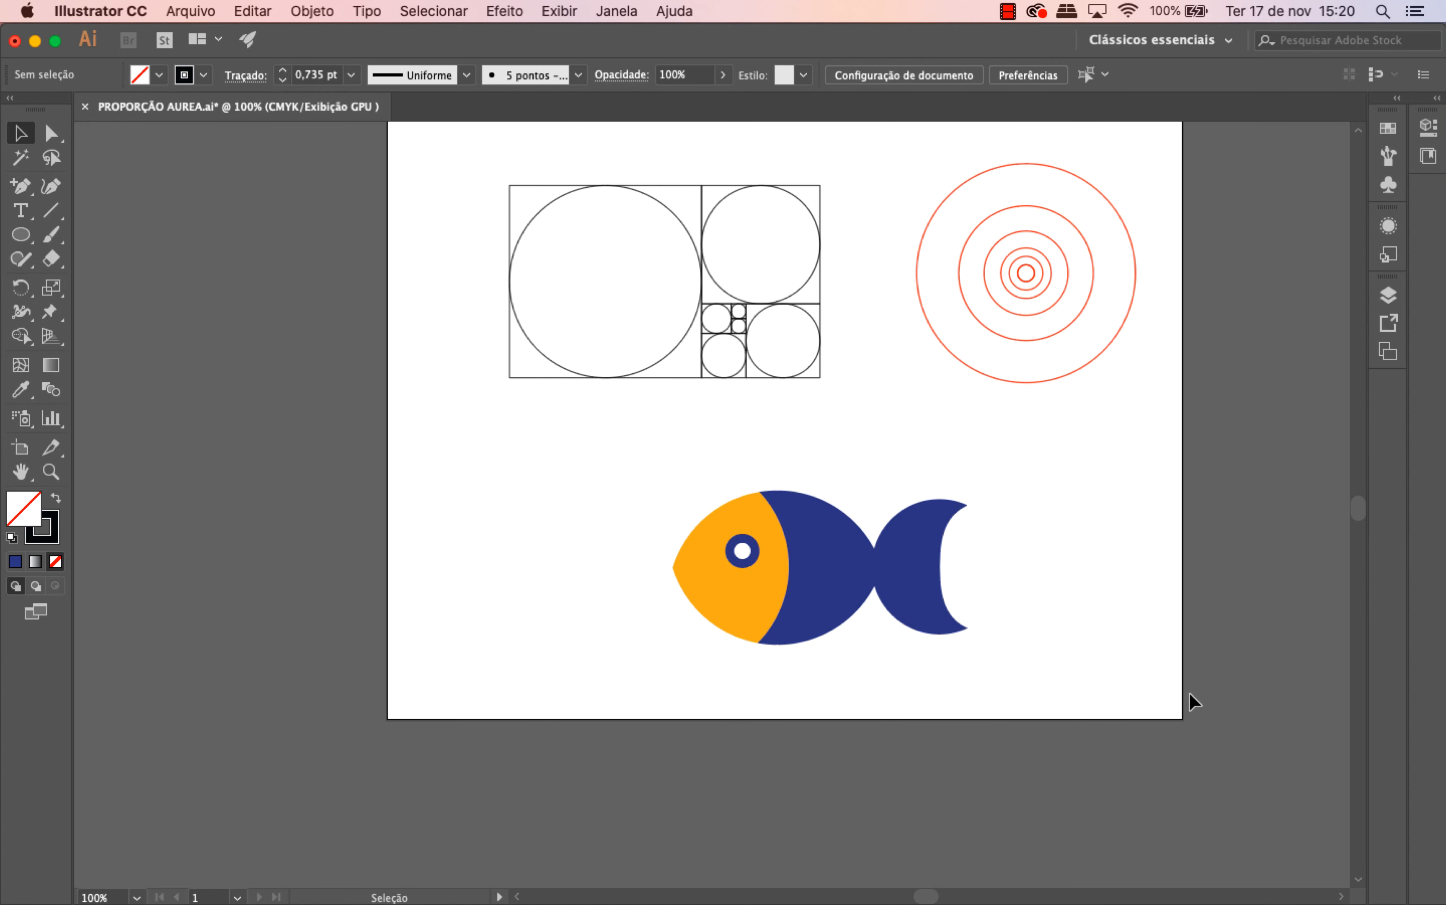
pyautogui.hscroll(3, 935, 896)
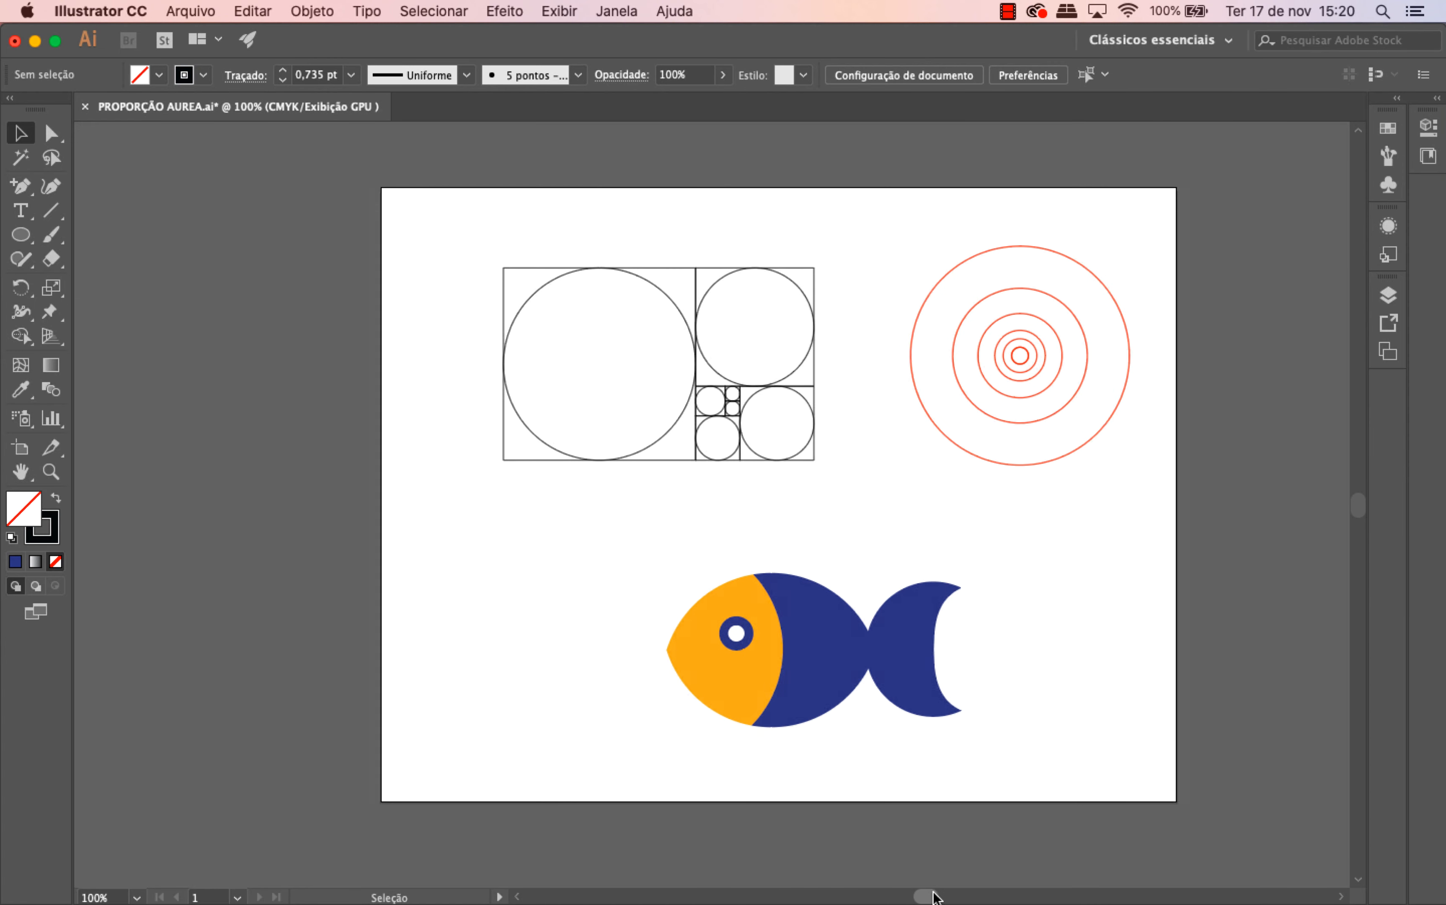
pyautogui.click(605, 292)
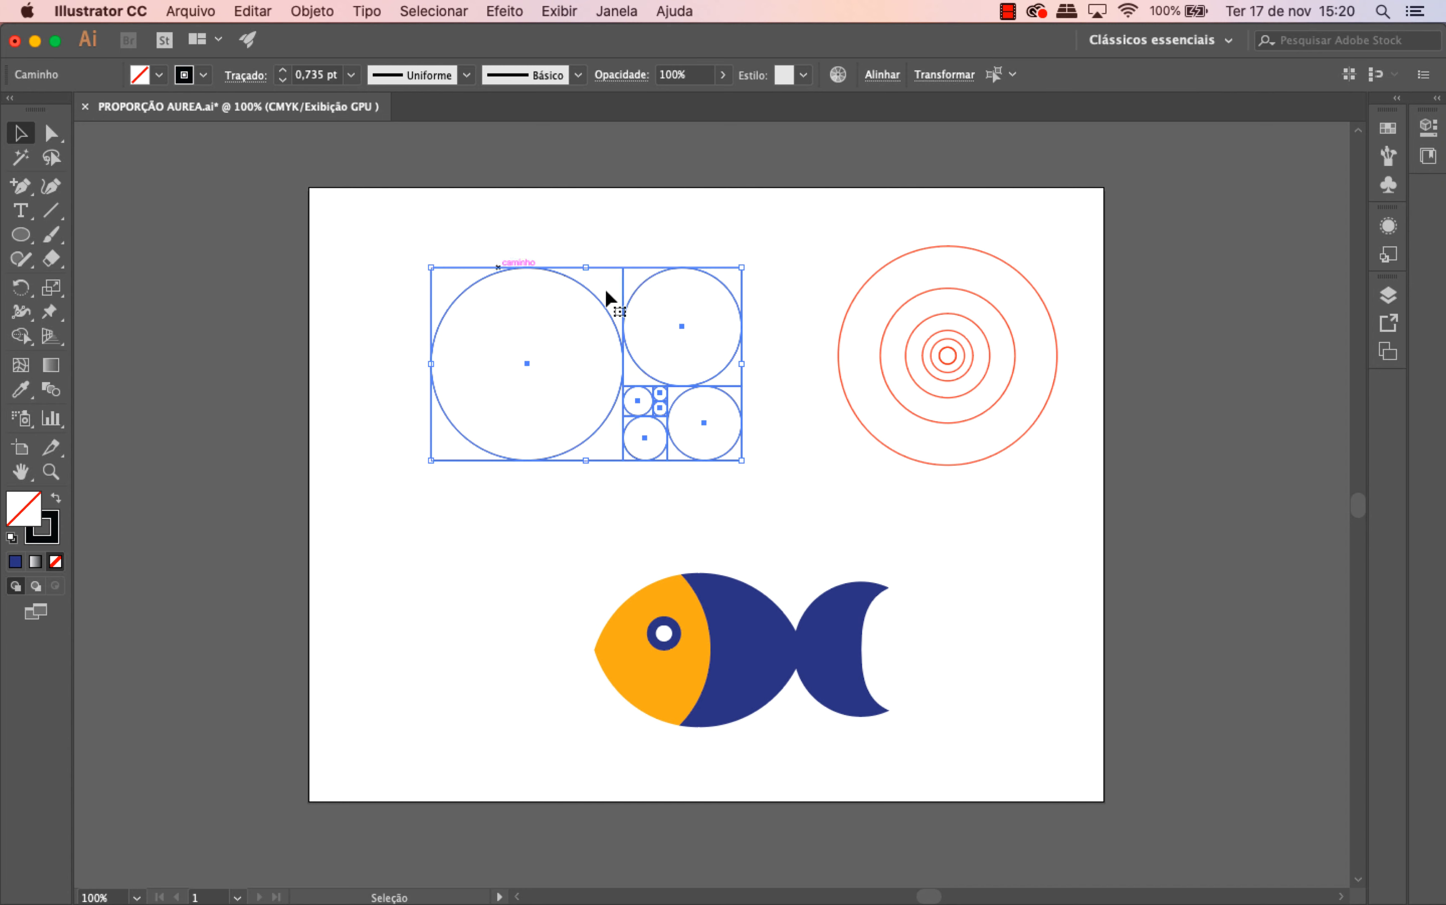
pyautogui.moveTo(622, 290); pyautogui.dragTo(616, 282)
pyautogui.click(783, 459)
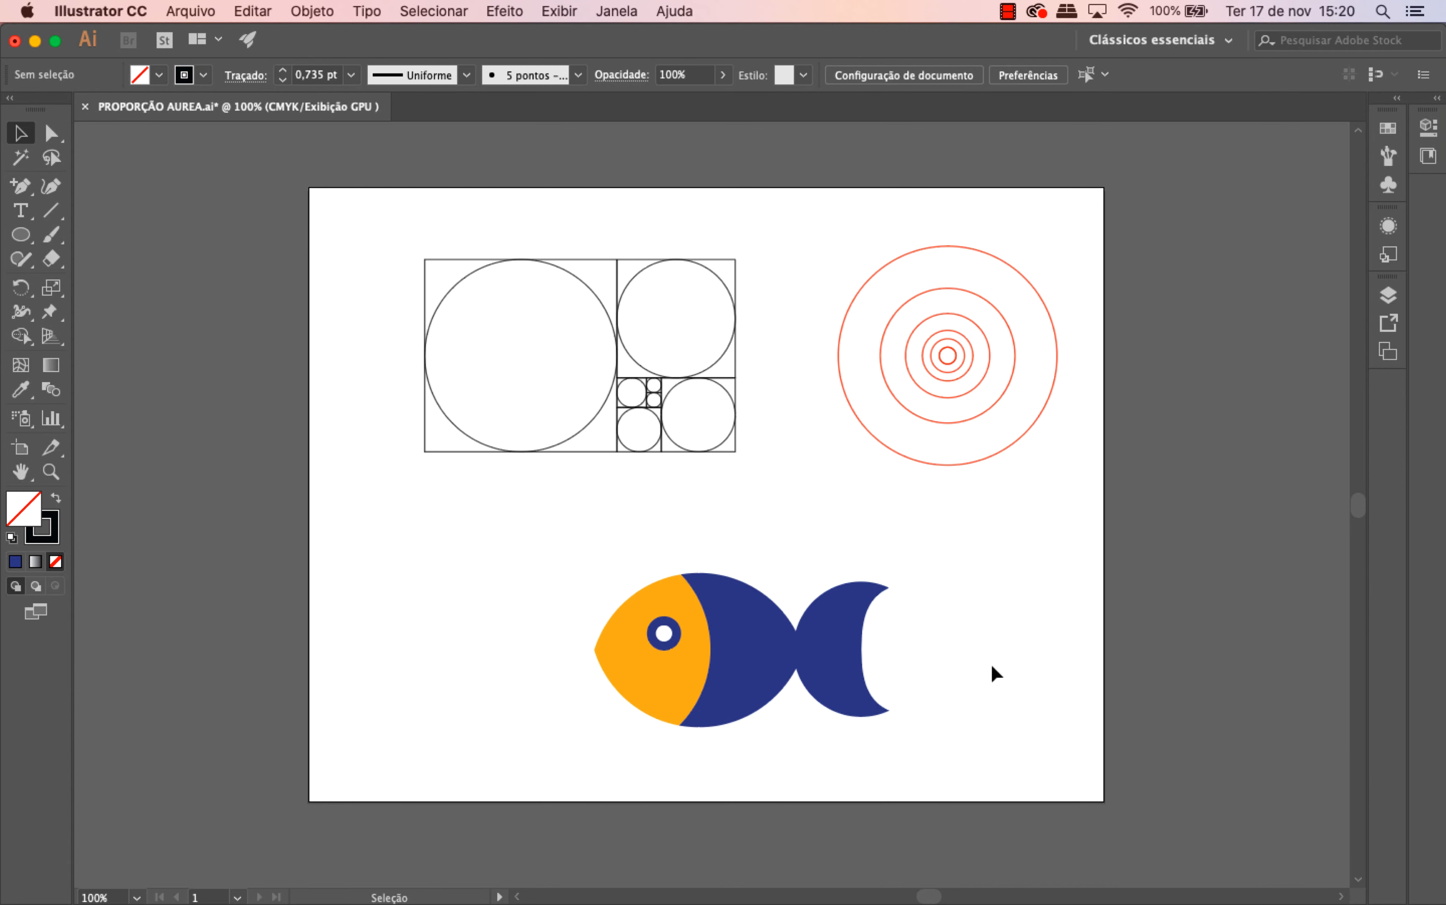
# - Select the whole fish, move it slightly up and to the left, and deselect it
pyautogui.moveTo(983, 754); pyautogui.dragTo(536, 534)
pyautogui.moveTo(731, 617); pyautogui.dragTo(711, 600)
pyautogui.click(1018, 481)
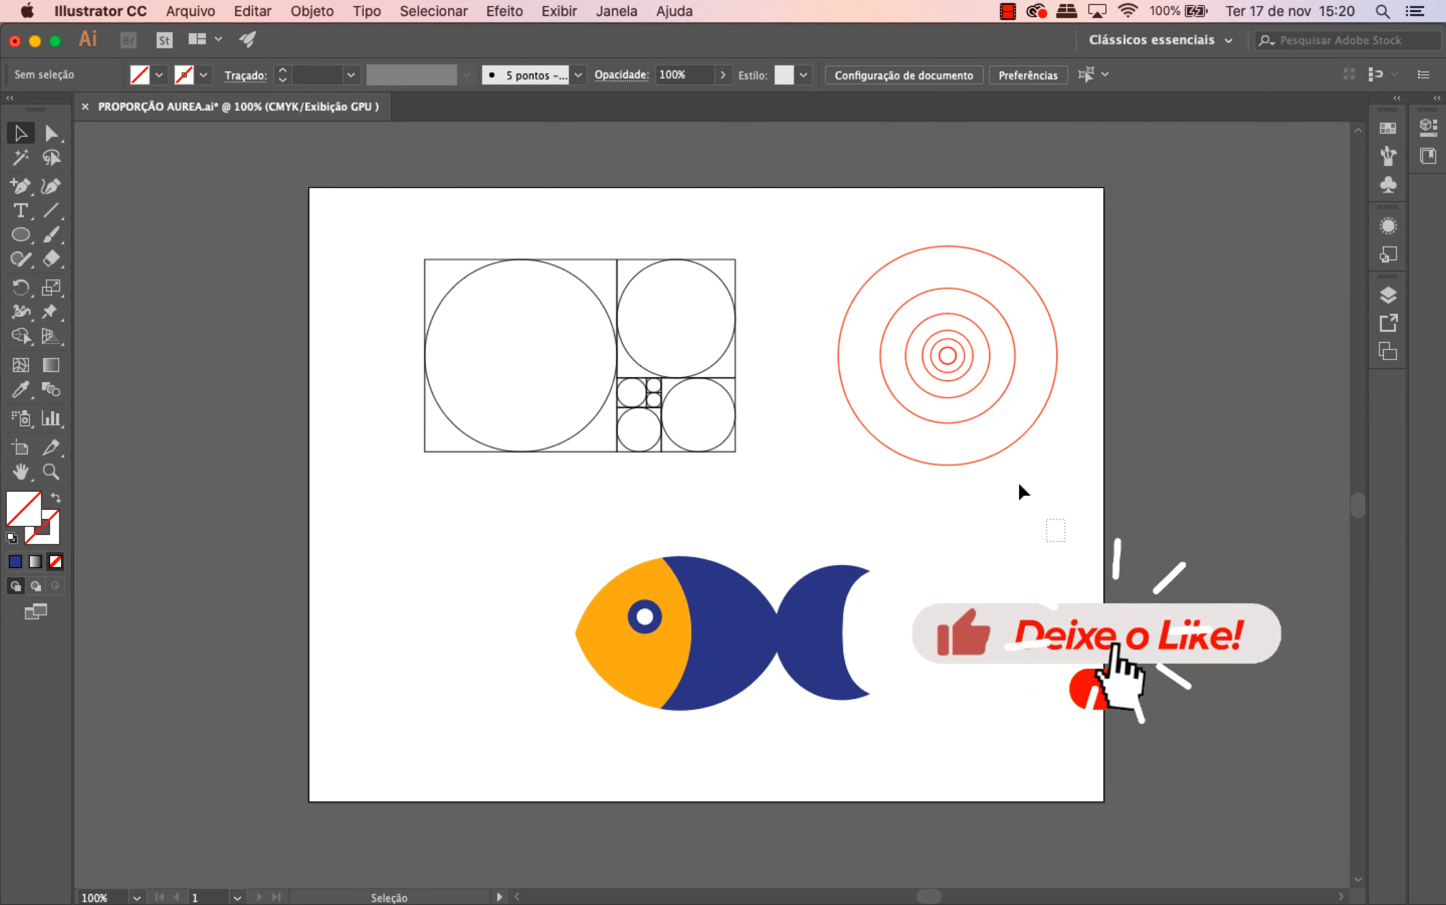
# - Move the red circles closer to the golden-ratio diagram, nudge both groups slightly left together, and deselect them
pyautogui.click(926, 300)
pyautogui.moveTo(969, 357); pyautogui.dragTo(936, 353)
pyautogui.moveTo(1042, 526); pyautogui.dragTo(332, 239)
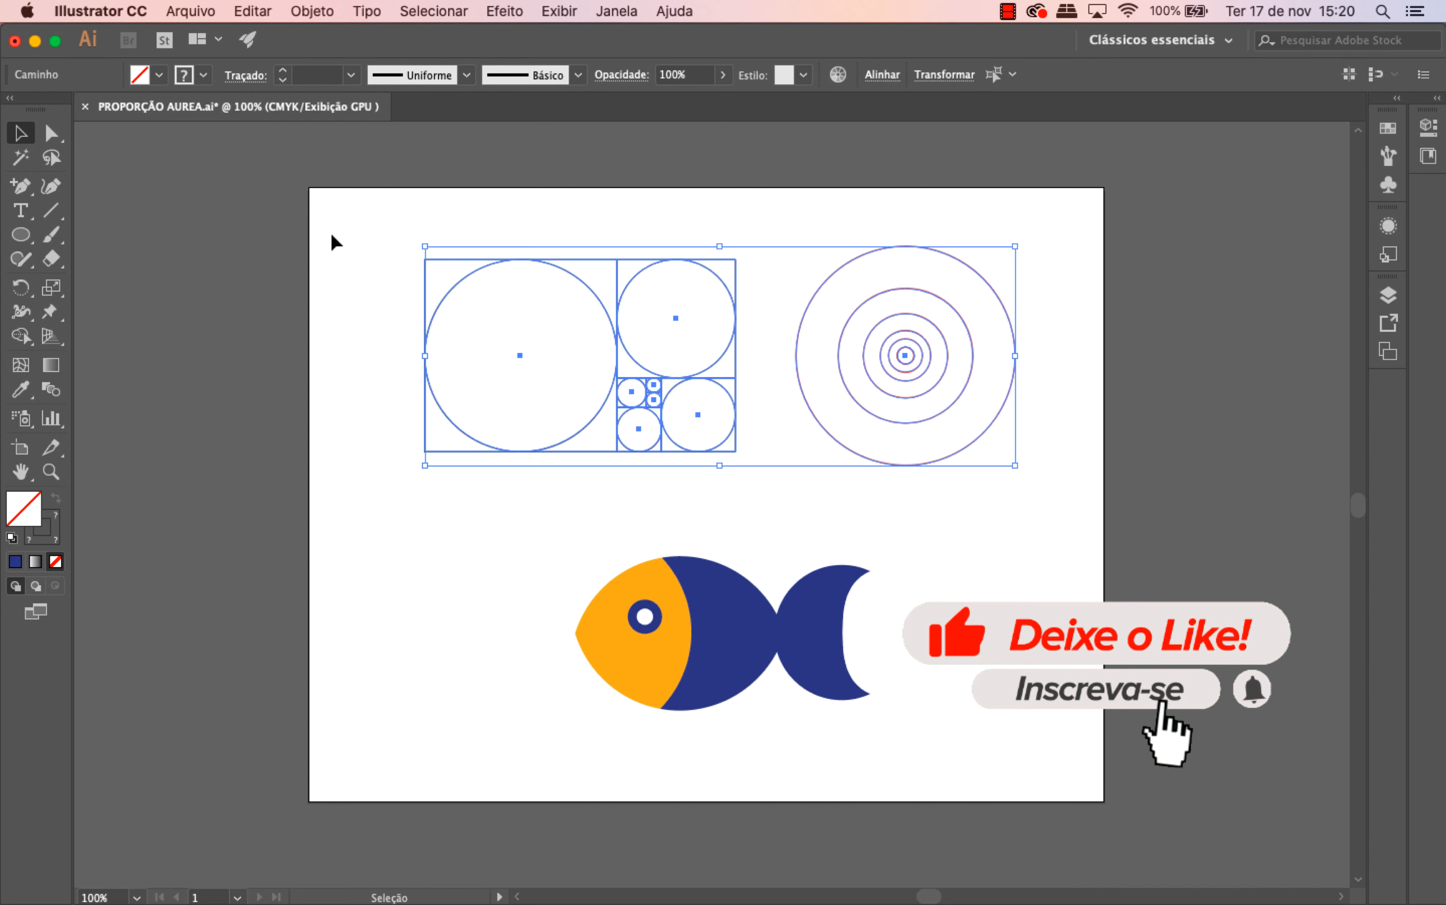
pyautogui.press('Left')
pyautogui.press('Left')
pyautogui.press('Left')
pyautogui.press('Left')
pyautogui.press('Left')
pyautogui.press('Left')
pyautogui.press('Left')
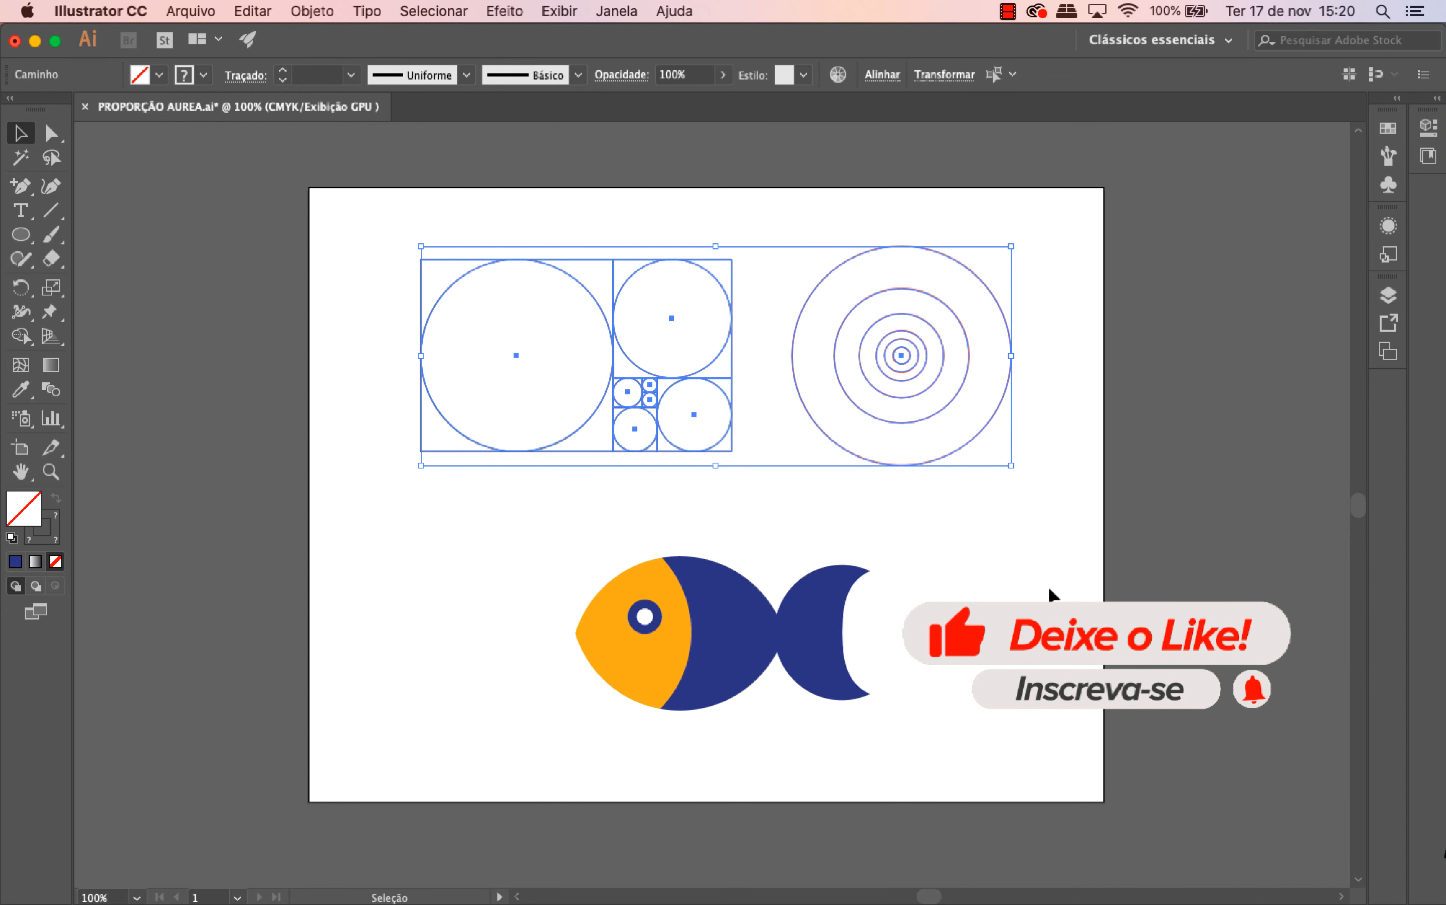
pyautogui.click(1049, 586)
pyautogui.moveTo(1103, 491); pyautogui.dragTo(783, 221)
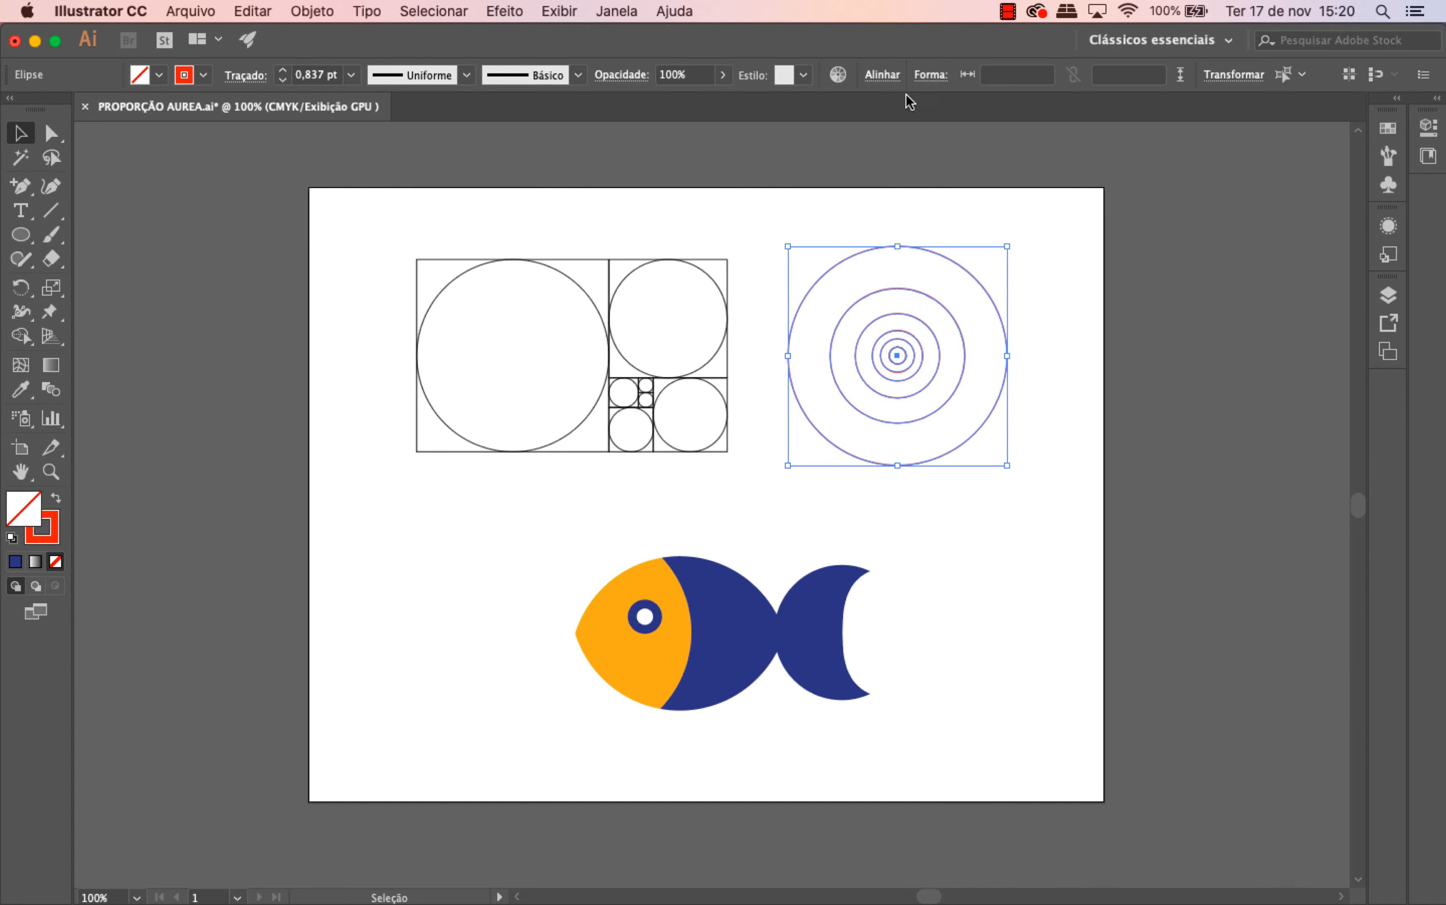
pyautogui.click(882, 75)
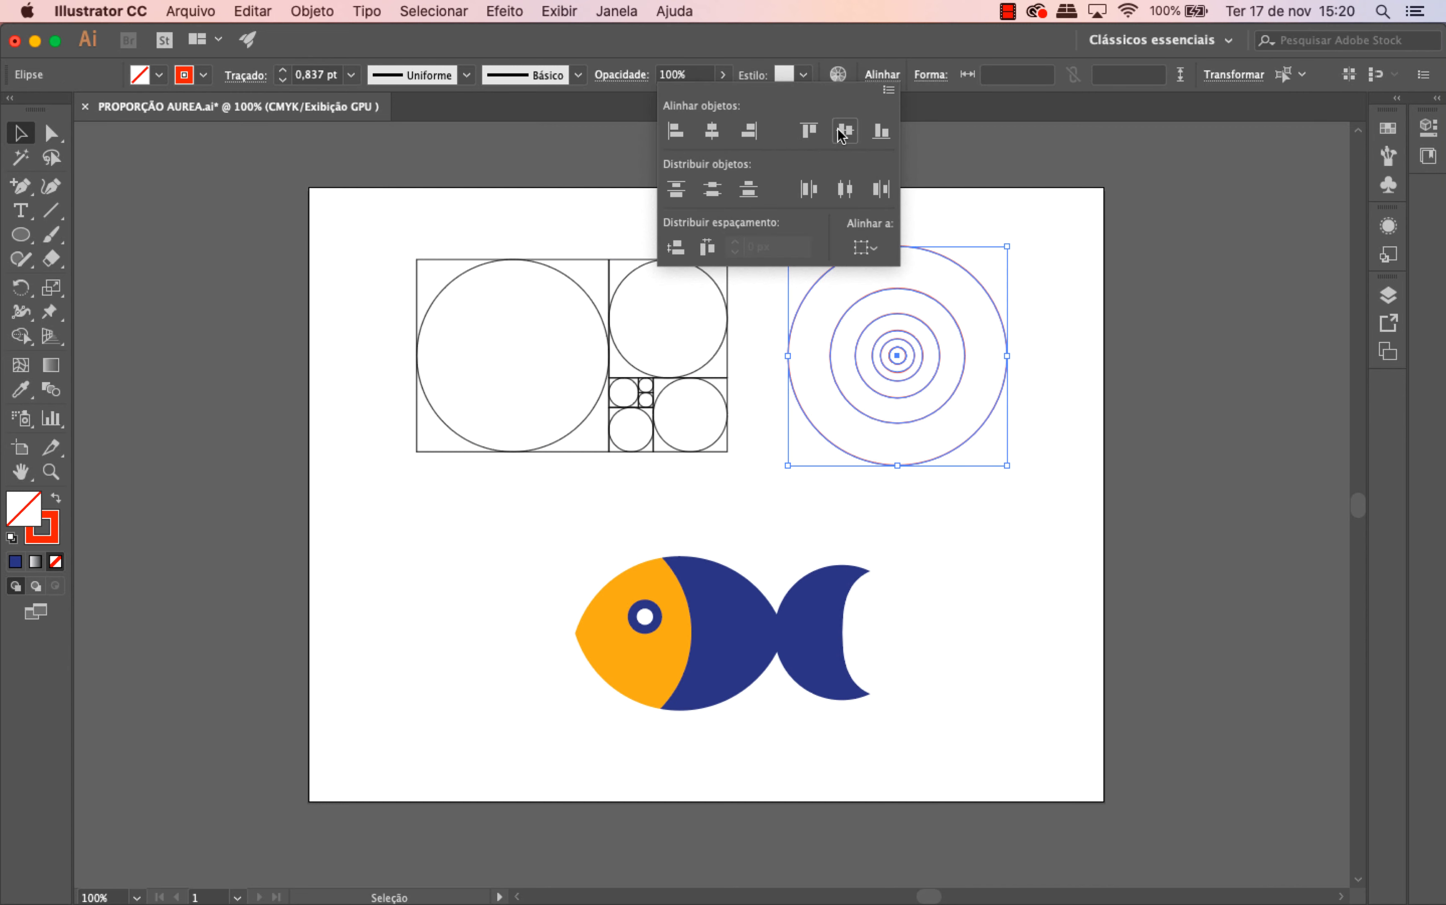
pyautogui.click(1164, 332)
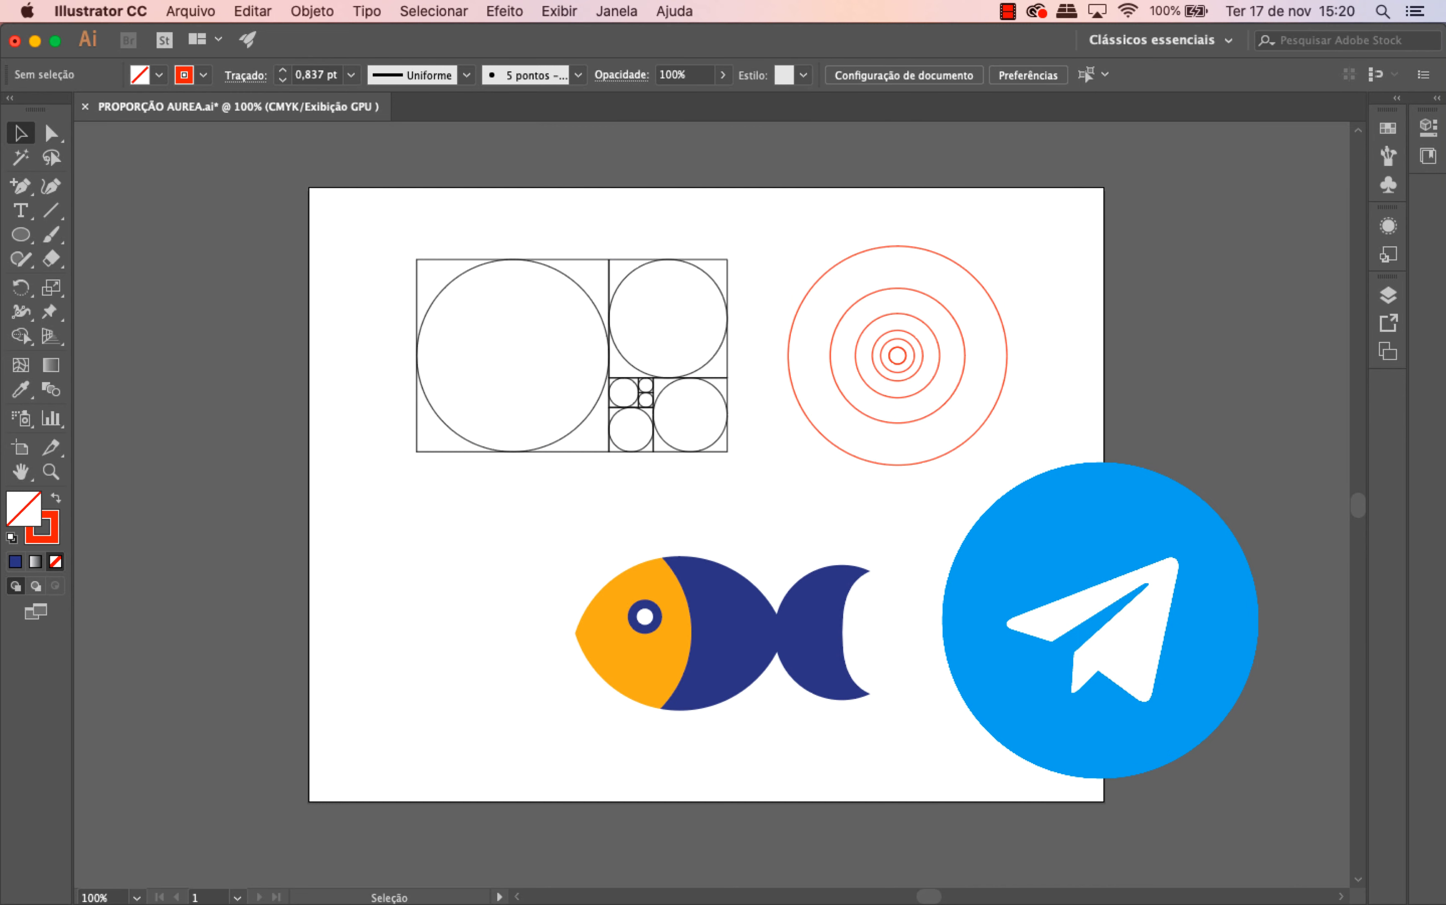
# - Select the whole fish, nudge it left to centre it on the artboard beneath the diagrams, and deselect it
pyautogui.moveTo(1095, 793); pyautogui.dragTo(501, 617)
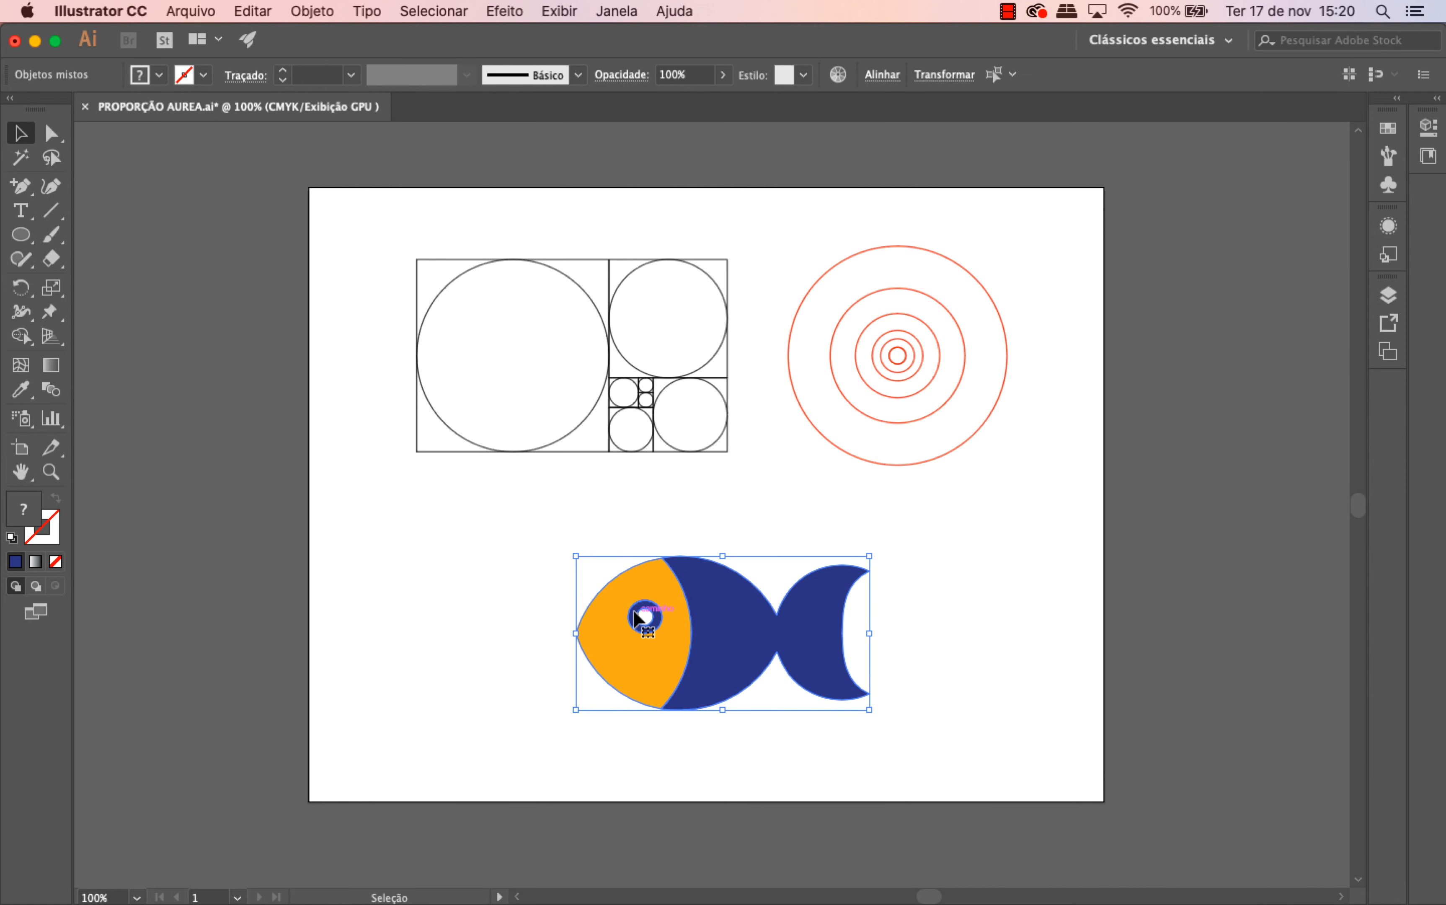
pyautogui.press('Left')
pyautogui.press('Left')
pyautogui.press('Left')
pyautogui.press('Left')
pyautogui.press('Left')
pyautogui.press('Left')
pyautogui.press('Left')
pyautogui.press('Left')
pyautogui.press('Left')
pyautogui.press('Left')
pyautogui.press('Left')
pyautogui.press('Left')
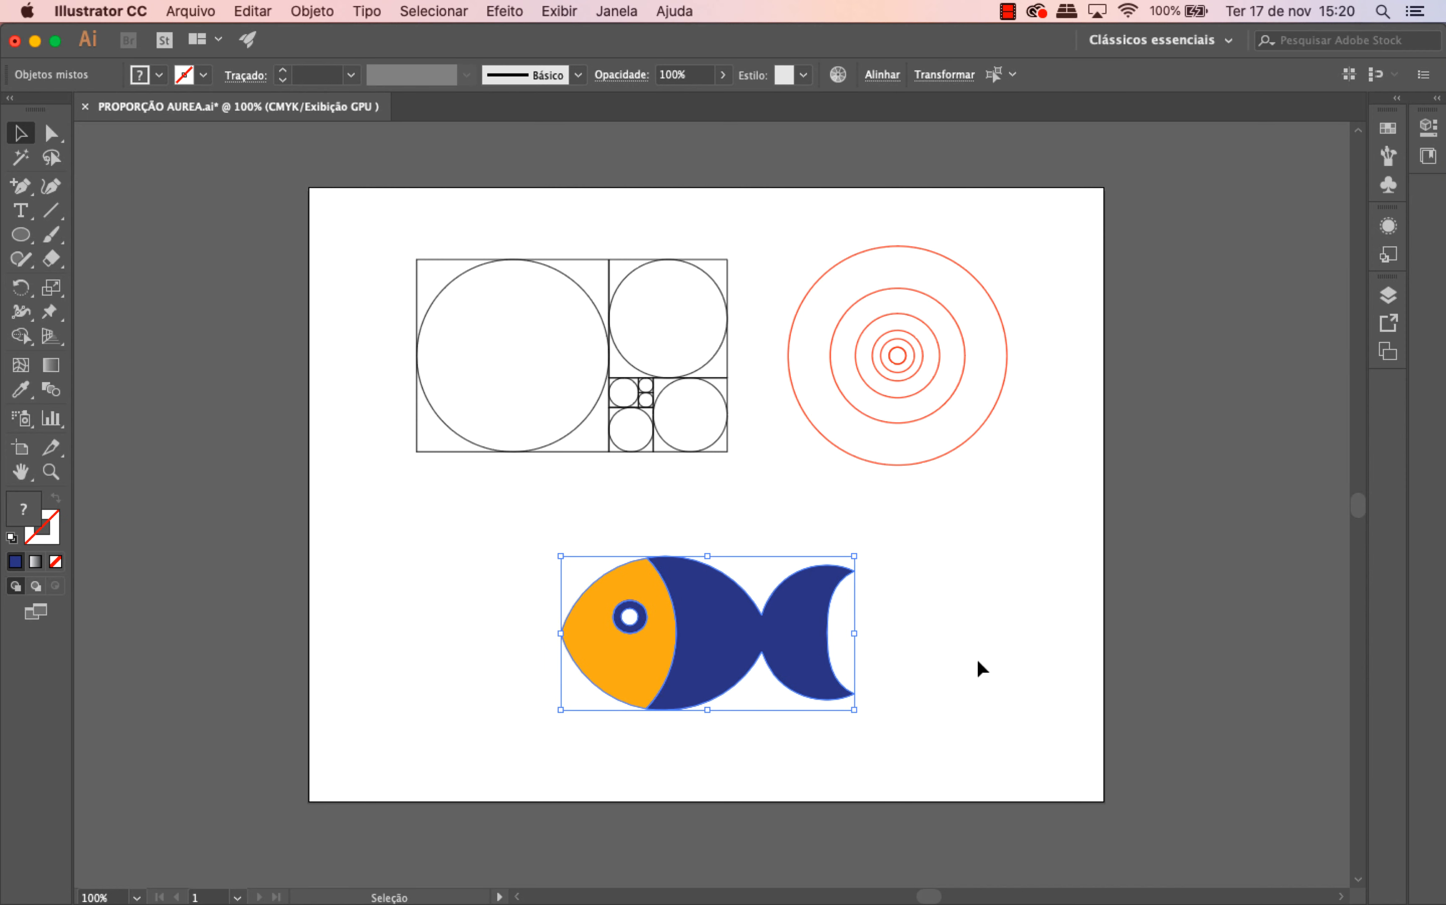
pyautogui.click(976, 658)
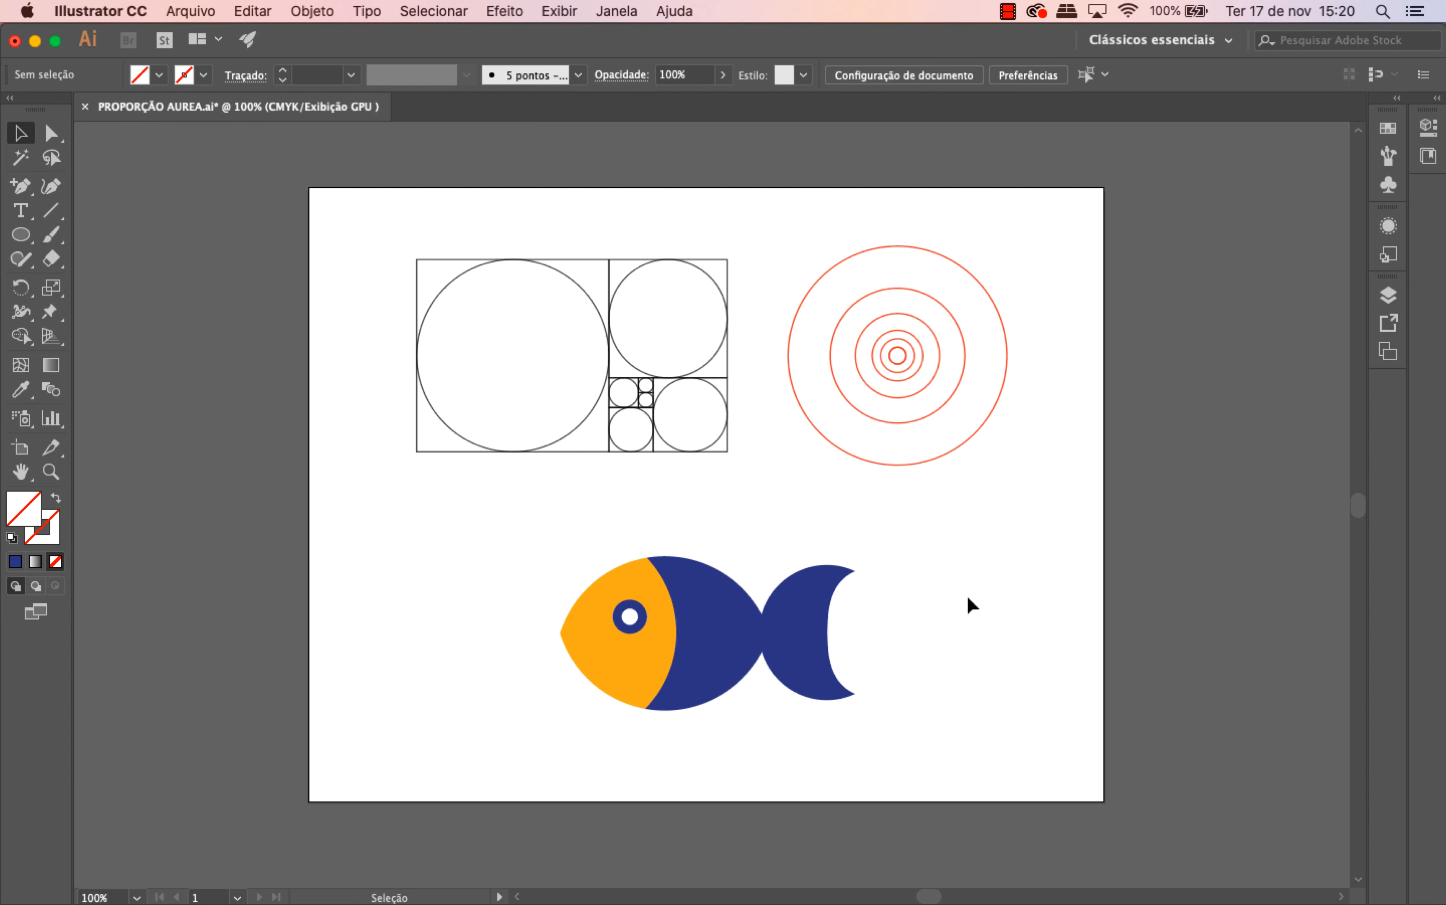